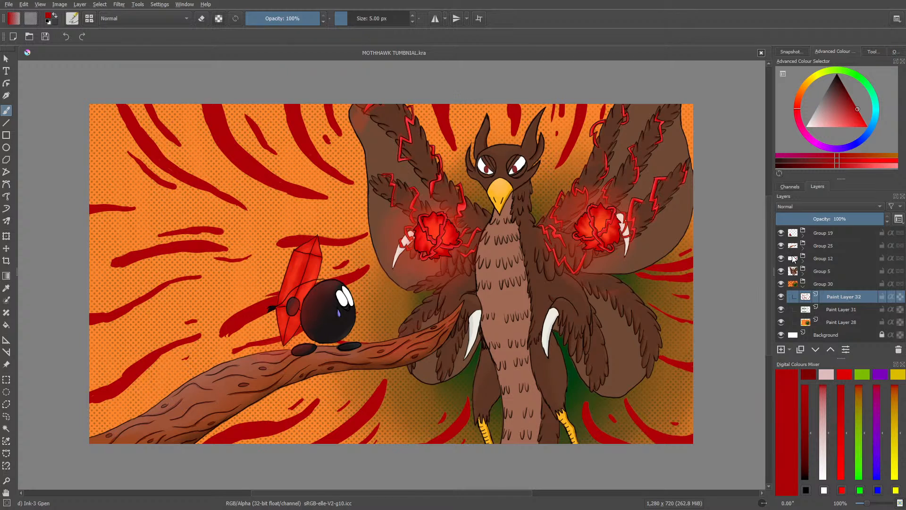
Step: Expand Group 19, select Paint Layer 22 and sample the near-black body colour just below the round character's eyes
{"action": "left_click", "coordinate": [781, 233]}
{"action": "left_click", "coordinate": [782, 234]}
{"action": "left_click", "coordinate": [804, 237]}
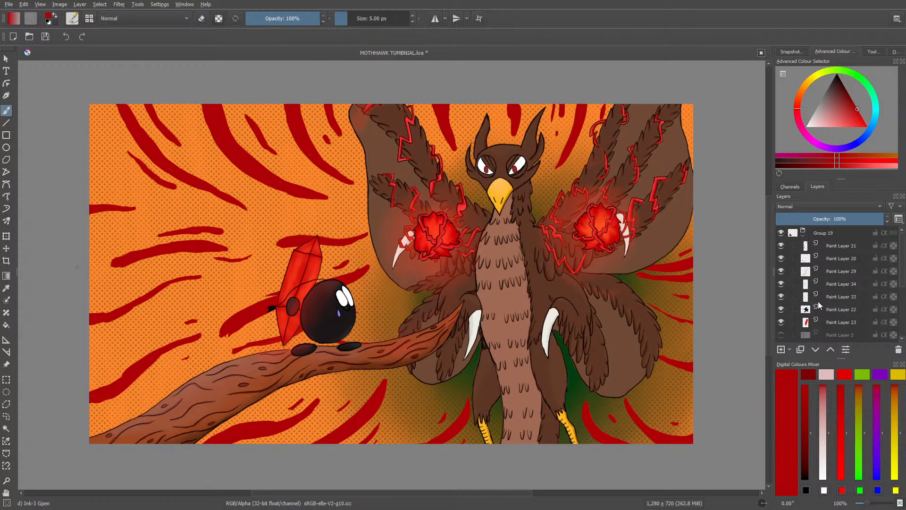
{"action": "left_click", "coordinate": [821, 308]}
{"action": "left_click_drag", "start_coordinate": [867, 503], "coordinate": [877, 503]}
{"action": "left_click_drag", "start_coordinate": [397, 493], "coordinate": [346, 494]}
{"action": "left_click_drag", "start_coordinate": [769, 259], "coordinate": [776, 286]}
{"action": "left_click", "coordinate": [6, 287]}
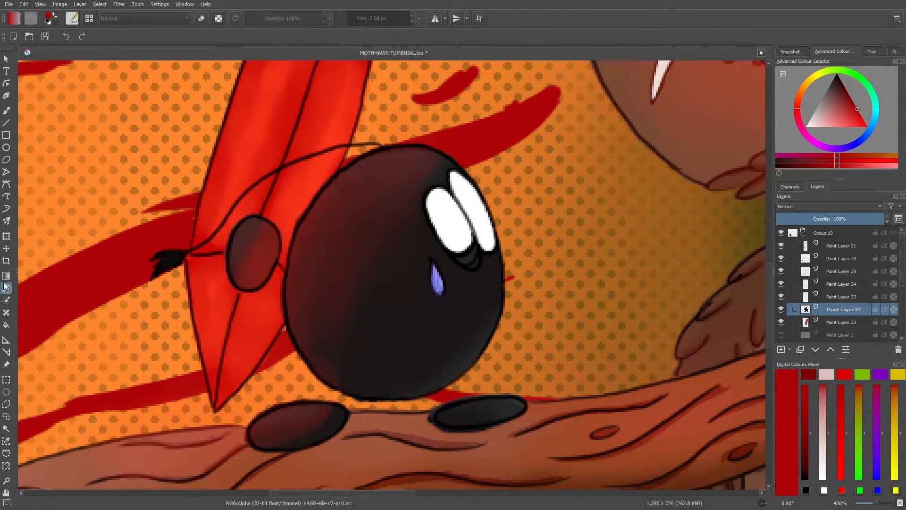
{"action": "left_click", "coordinate": [472, 256]}
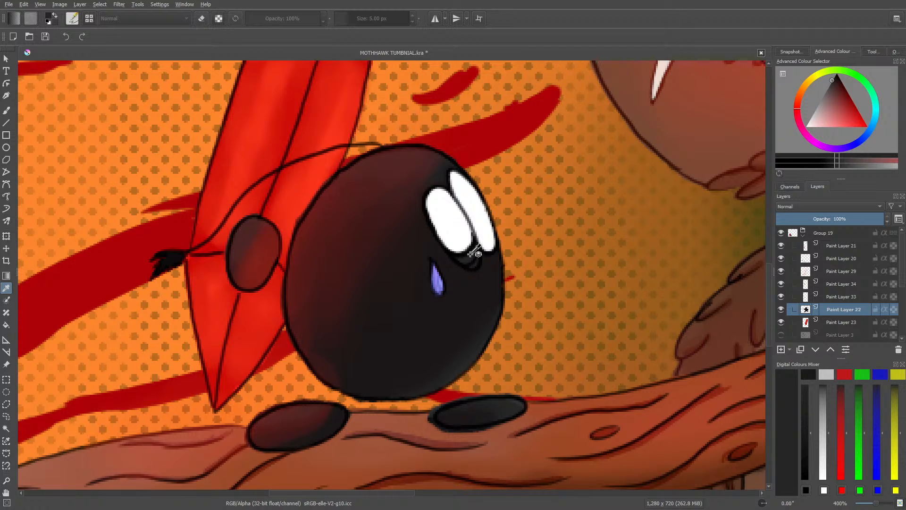
Step: Lighten the sampled dark colour slightly and paint beneath the round character's eyes with the 5 px Ink-3 Gpen brush
{"action": "left_click", "coordinate": [6, 109]}
{"action": "right_click", "coordinate": [440, 276]}
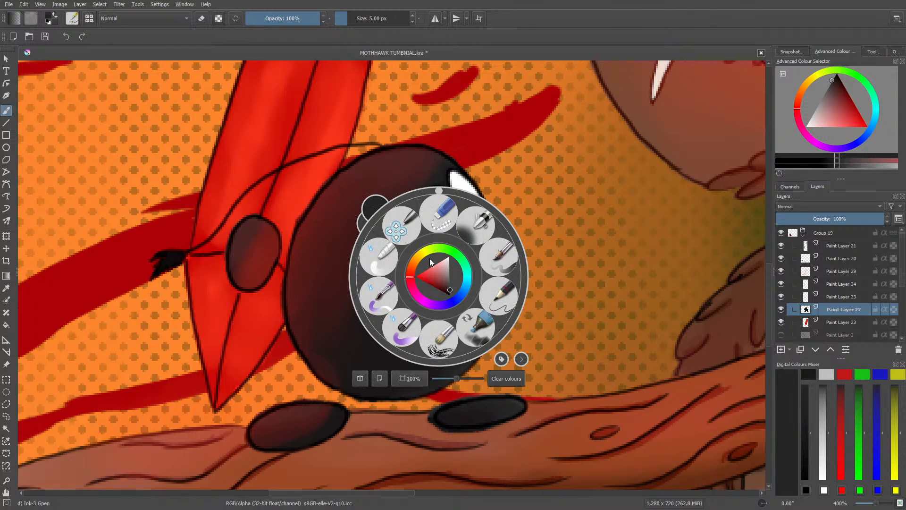
{"action": "left_click_drag", "start_coordinate": [449, 289], "coordinate": [448, 286]}
{"action": "left_click", "coordinate": [352, 177]}
{"action": "left_click_drag", "start_coordinate": [479, 244], "coordinate": [462, 258]}
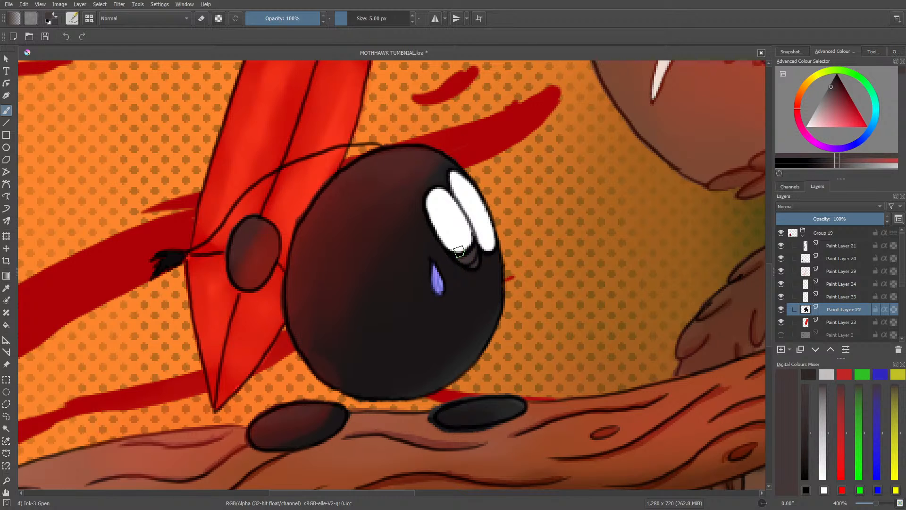
Step: Darken the brush colour back towards near-black and repaint the patch under the round character's eyes
{"action": "left_click_drag", "start_coordinate": [875, 503], "coordinate": [876, 503]}
{"action": "right_click", "coordinate": [439, 260]}
{"action": "left_click_drag", "start_coordinate": [447, 272], "coordinate": [448, 274]}
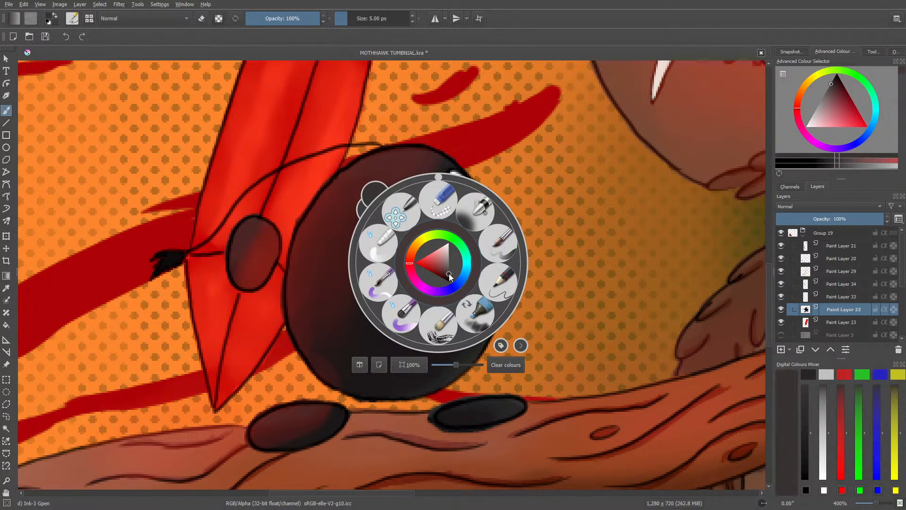
{"action": "right_click", "coordinate": [409, 214]}
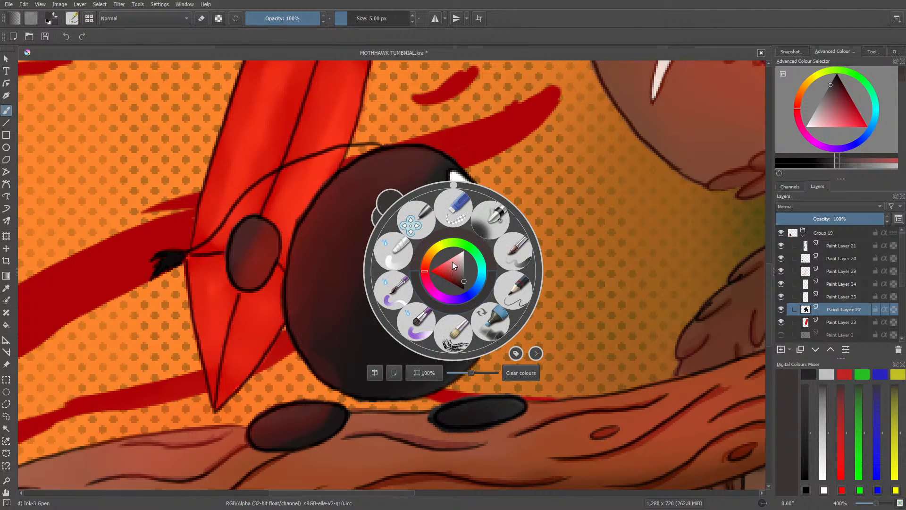
{"action": "right_click", "coordinate": [465, 280]}
{"action": "left_click", "coordinate": [464, 283]}
{"action": "left_click_drag", "start_coordinate": [464, 283], "coordinate": [464, 285]}
{"action": "right_click", "coordinate": [441, 232]}
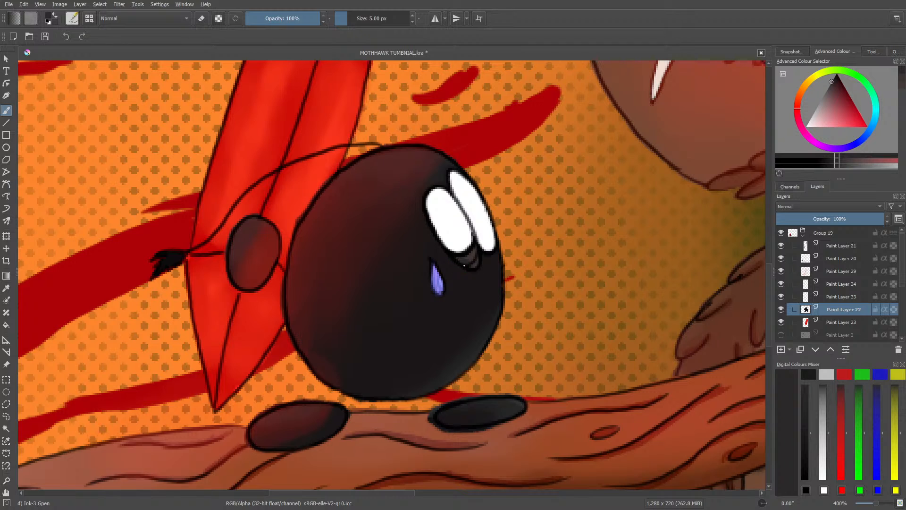
{"action": "left_click_drag", "start_coordinate": [471, 270], "coordinate": [473, 266]}
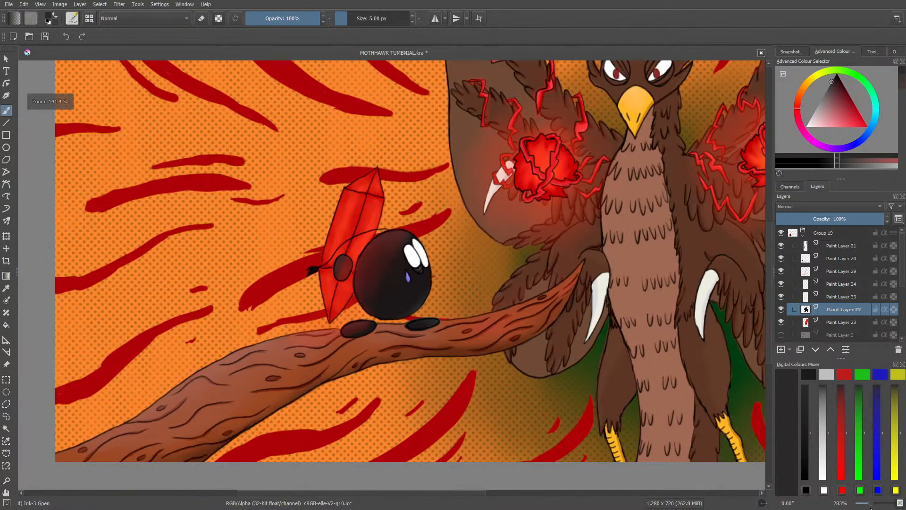
{"action": "mouse_move", "coordinate": [876, 506]}
{"action": "left_mouse_down"}
{"action": "mouse_move", "coordinate": [864, 507]}
{"action": "mouse_move", "coordinate": [876, 506]}
{"action": "left_mouse_up"}
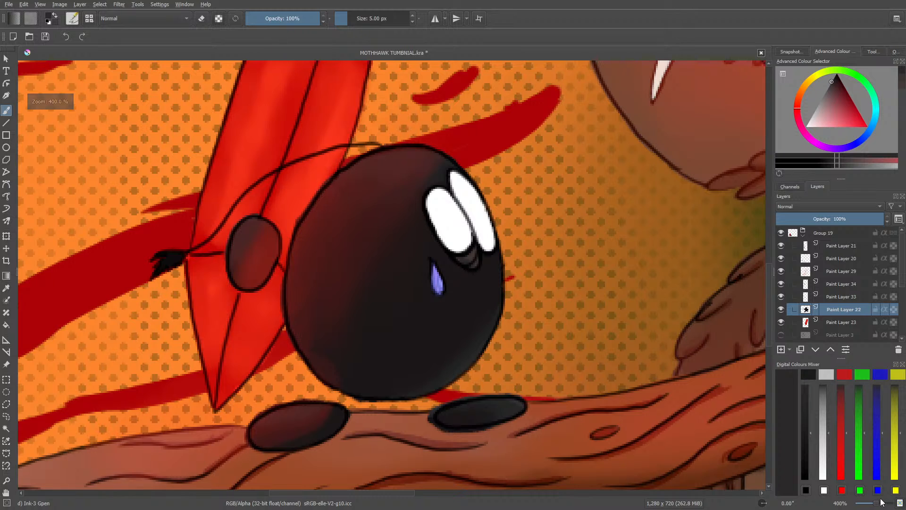
{"action": "mouse_move", "coordinate": [472, 256]}
{"action": "left_mouse_down"}
{"action": "mouse_move", "coordinate": [465, 258]}
{"action": "mouse_move", "coordinate": [473, 264]}
{"action": "mouse_move", "coordinate": [459, 259]}
{"action": "left_mouse_up"}
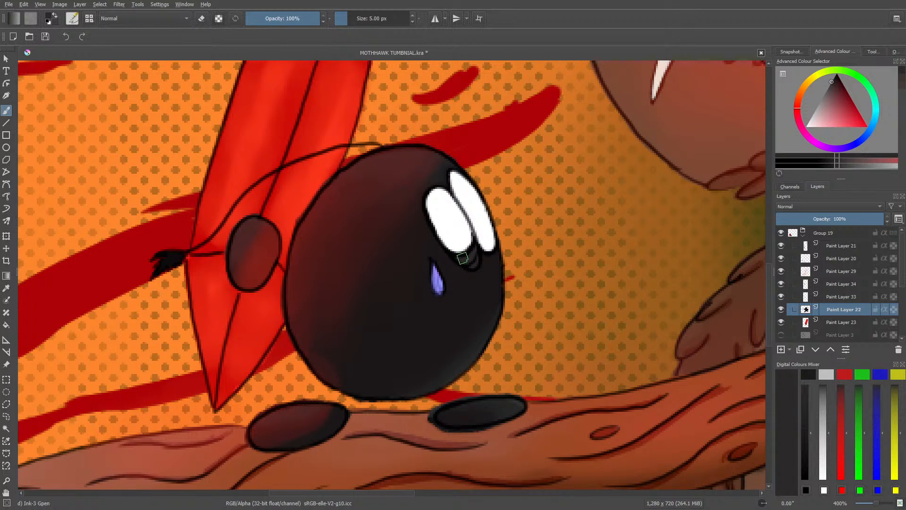
Step: Select Paint Layer 32 in Group 30 and sample the dark red of the background stripe beside the crystal
{"action": "left_click_drag", "start_coordinate": [876, 503], "coordinate": [869, 506]}
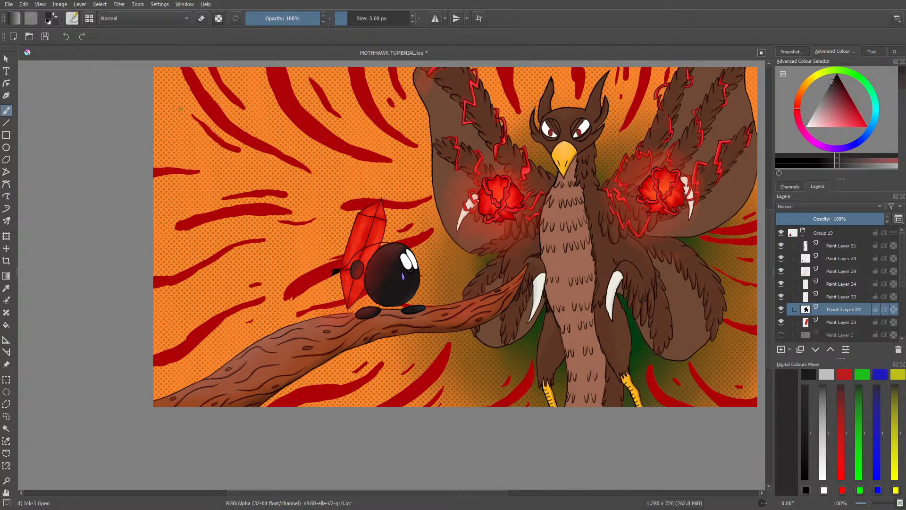
{"action": "scroll", "coordinate": [814, 327], "scroll_direction": "down", "scroll_amount": 3}
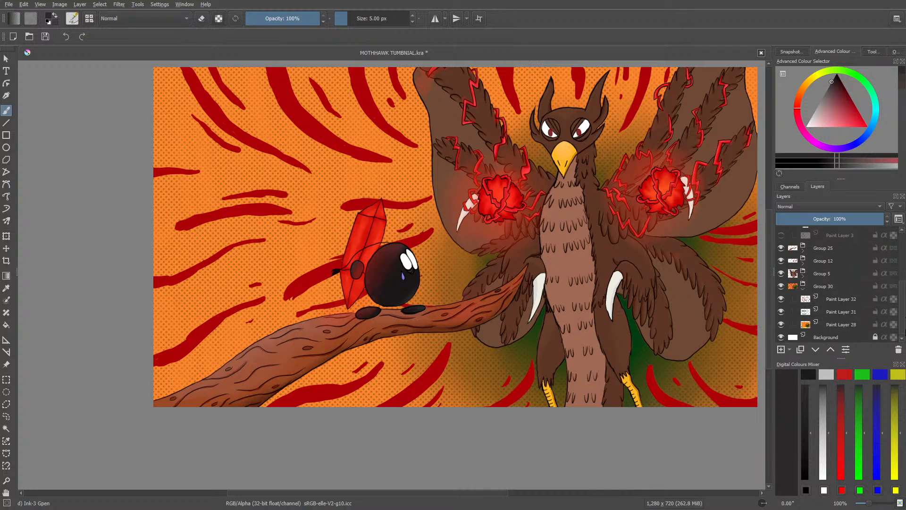
{"action": "left_click", "coordinate": [814, 327]}
{"action": "left_click", "coordinate": [831, 310]}
{"action": "left_click", "coordinate": [833, 297]}
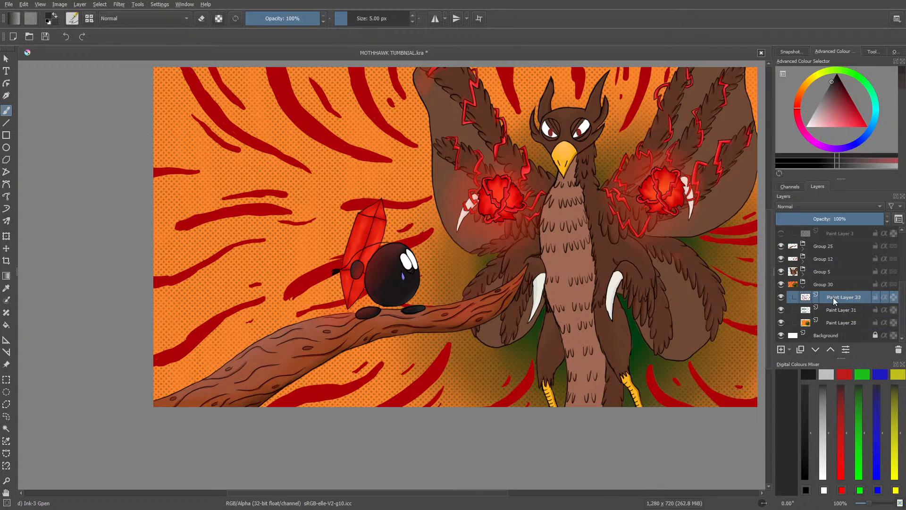
{"action": "left_click", "coordinate": [781, 298]}
{"action": "left_click", "coordinate": [870, 502]}
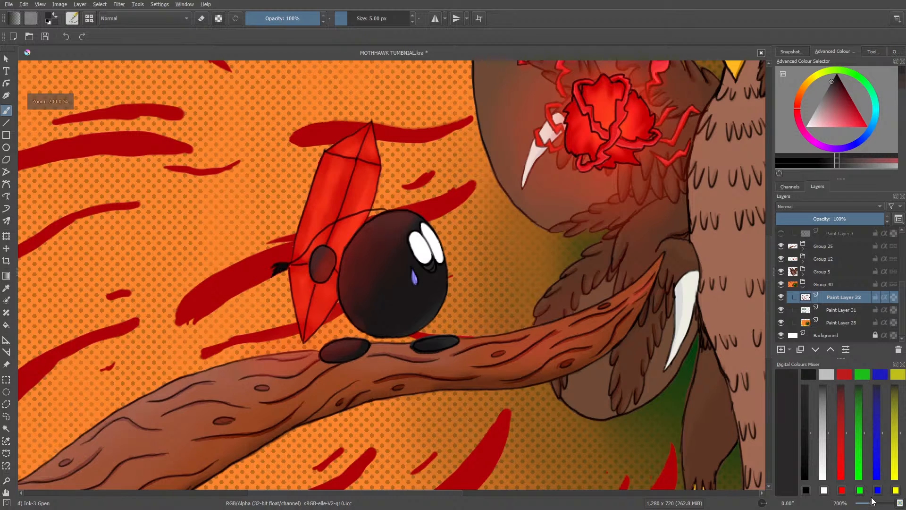
{"action": "left_click", "coordinate": [6, 287]}
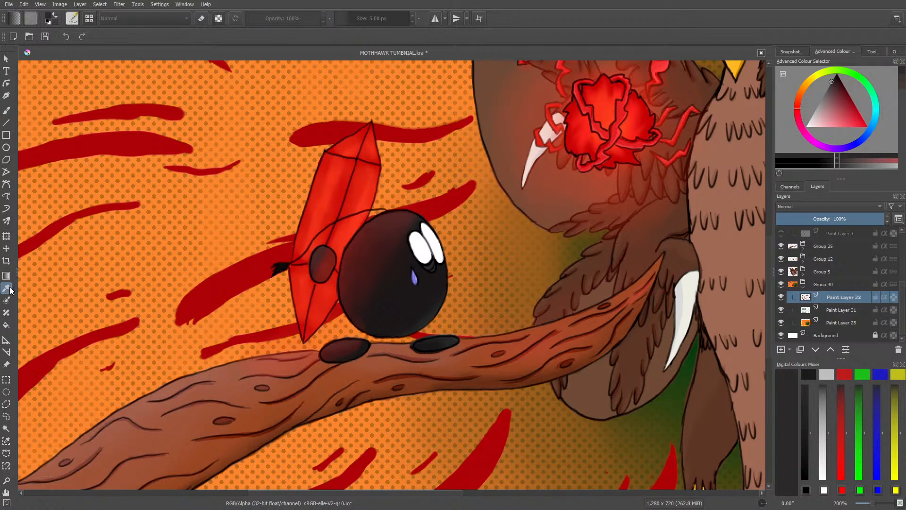
{"action": "left_click", "coordinate": [225, 276]}
Step: Change the brush colour to a lighter, softer red than the background stripes
{"action": "key", "text": "b"}
{"action": "right_click", "coordinate": [235, 338]}
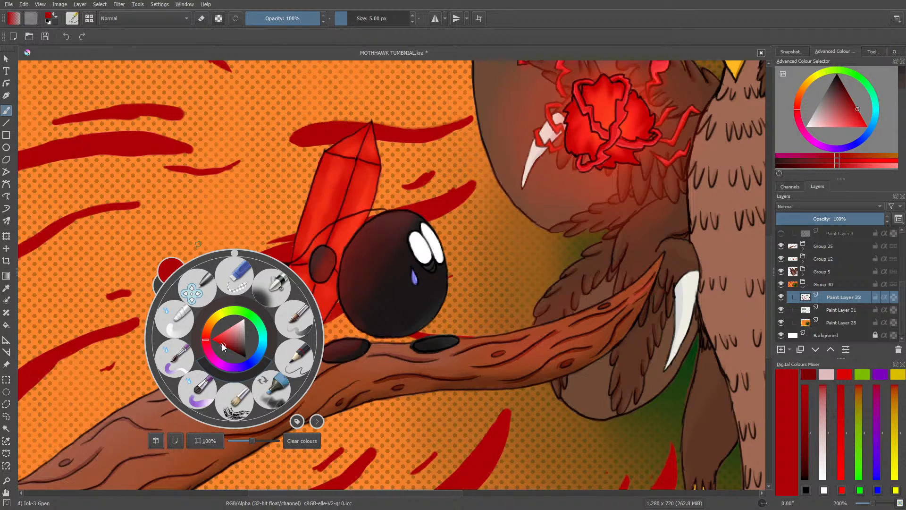
{"action": "left_click", "coordinate": [222, 344]}
{"action": "left_click_drag", "start_coordinate": [223, 342], "coordinate": [224, 339]}
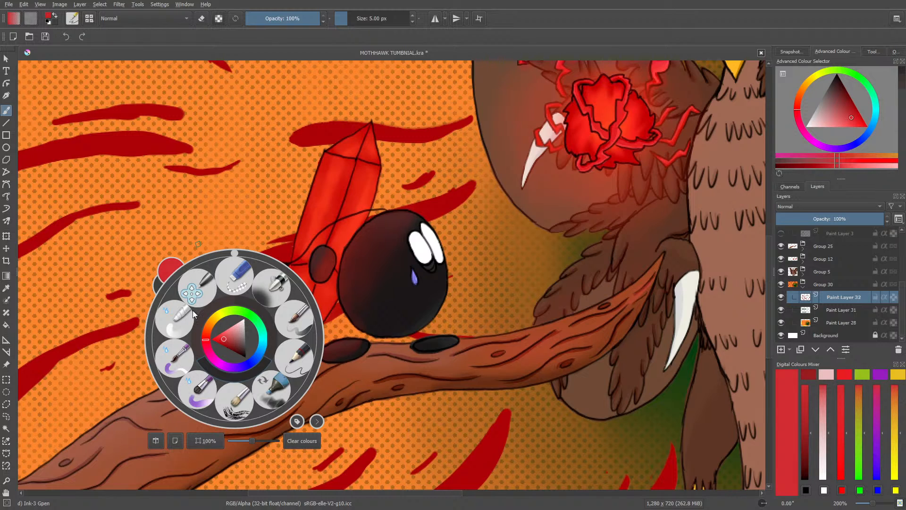
{"action": "left_click", "coordinate": [103, 253]}
{"action": "left_click", "coordinate": [72, 18]}
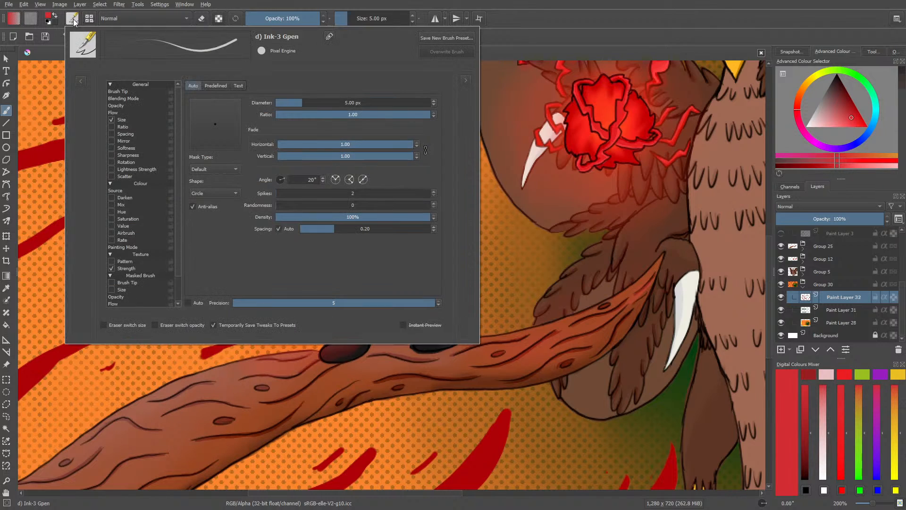
{"action": "left_click", "coordinate": [81, 82]}
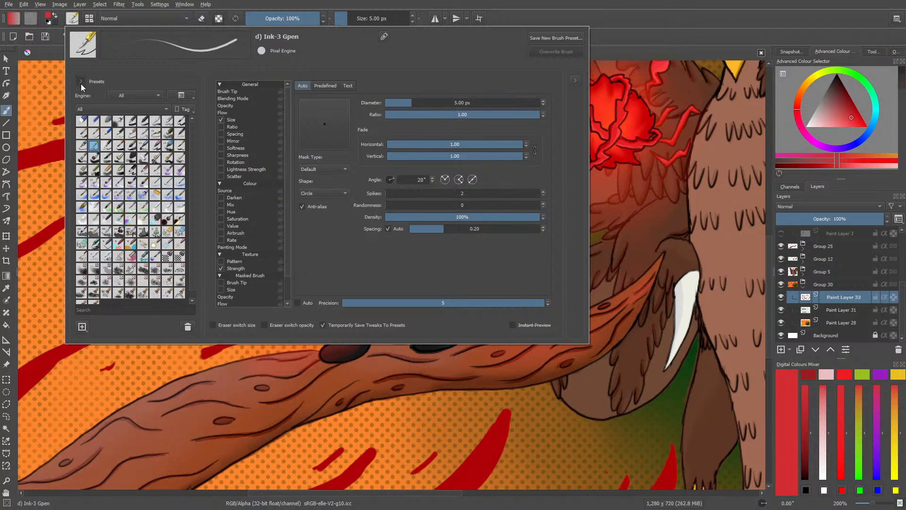
{"action": "left_click", "coordinate": [81, 82]}
{"action": "right_click", "coordinate": [61, 101]}
{"action": "left_click", "coordinate": [234, 118]}
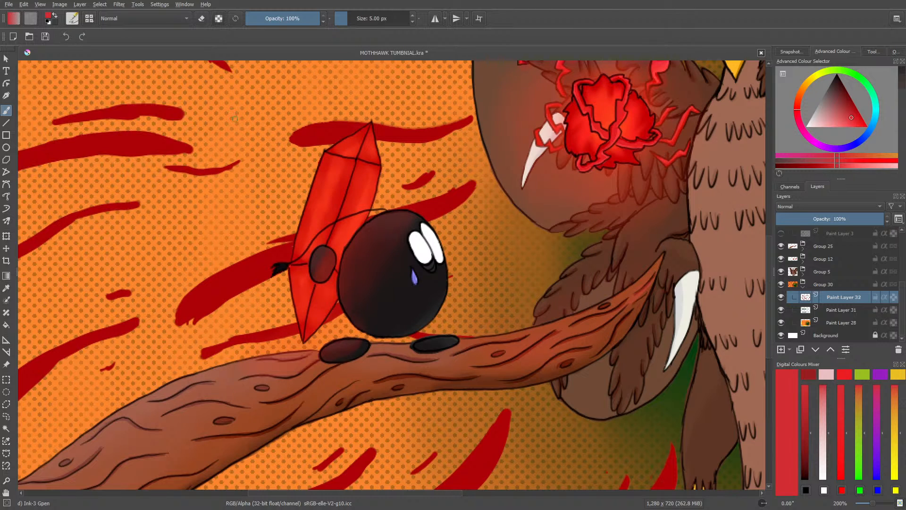
Step: Turn on alpha preservation, rotate the canvas to about -68° and paint a lighter red edge along the stripe behind the crystal's tassel
{"action": "left_click_drag", "start_coordinate": [355, 493], "coordinate": [310, 494]}
{"action": "right_click", "coordinate": [446, 294]}
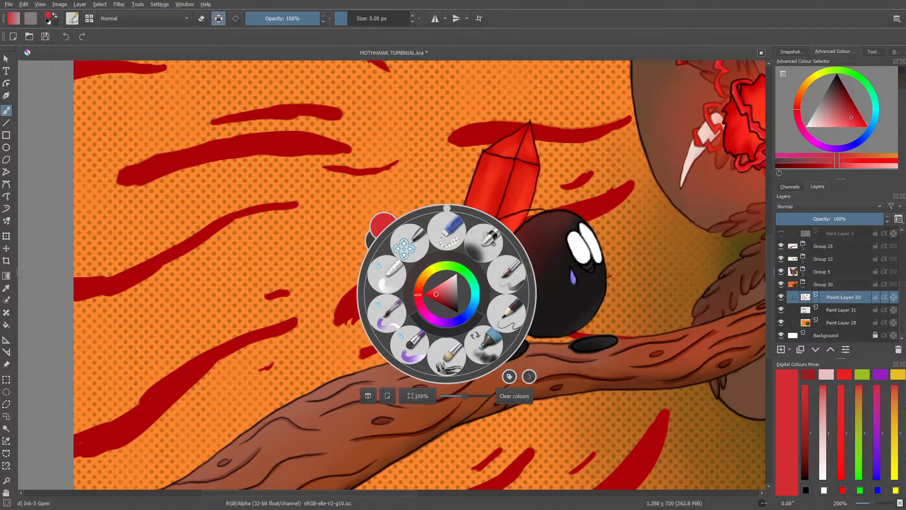
{"action": "left_click", "coordinate": [384, 195]}
{"action": "right_click", "coordinate": [403, 255]}
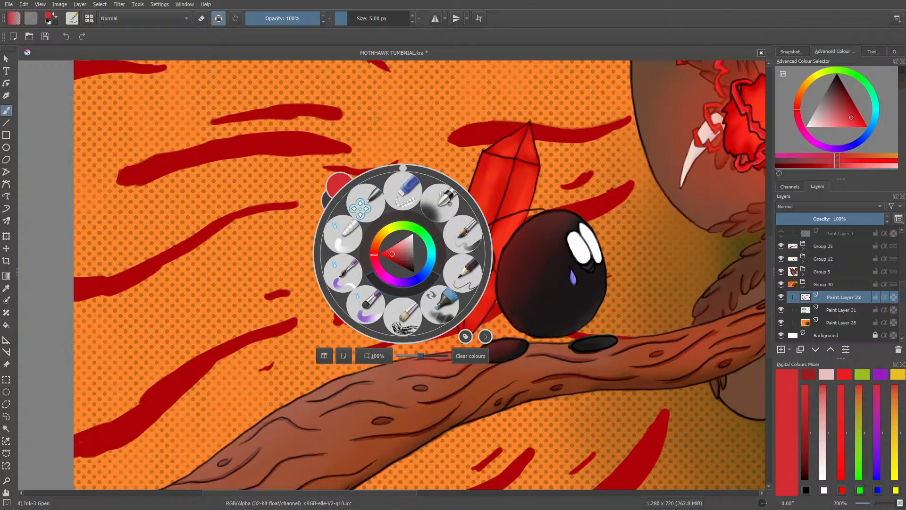
{"action": "left_click_drag", "start_coordinate": [401, 165], "coordinate": [348, 232]}
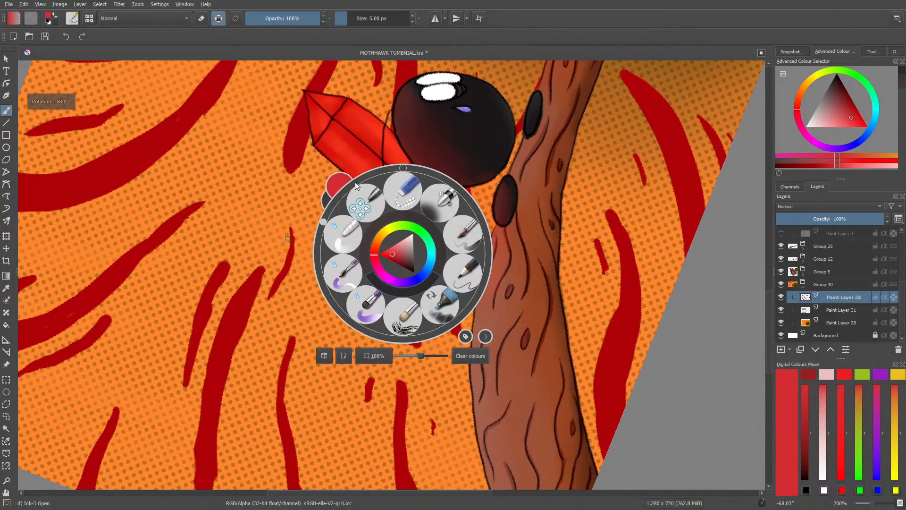
{"action": "left_click", "coordinate": [334, 114]}
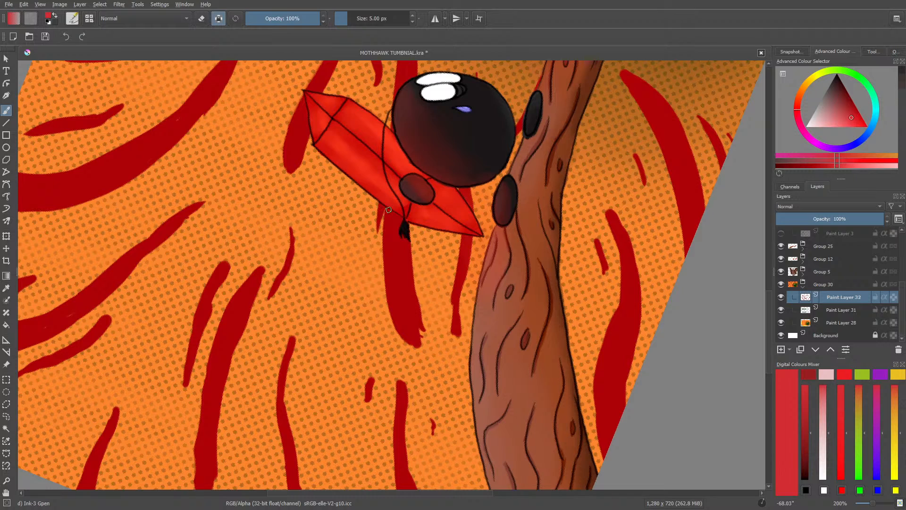
{"action": "mouse_move", "coordinate": [388, 210]}
{"action": "left_mouse_down"}
{"action": "mouse_move", "coordinate": [388, 265]}
{"action": "mouse_move", "coordinate": [388, 235]}
{"action": "mouse_move", "coordinate": [397, 255]}
{"action": "mouse_move", "coordinate": [385, 276]}
{"action": "mouse_move", "coordinate": [385, 254]}
{"action": "mouse_move", "coordinate": [395, 324]}
{"action": "left_mouse_up"}
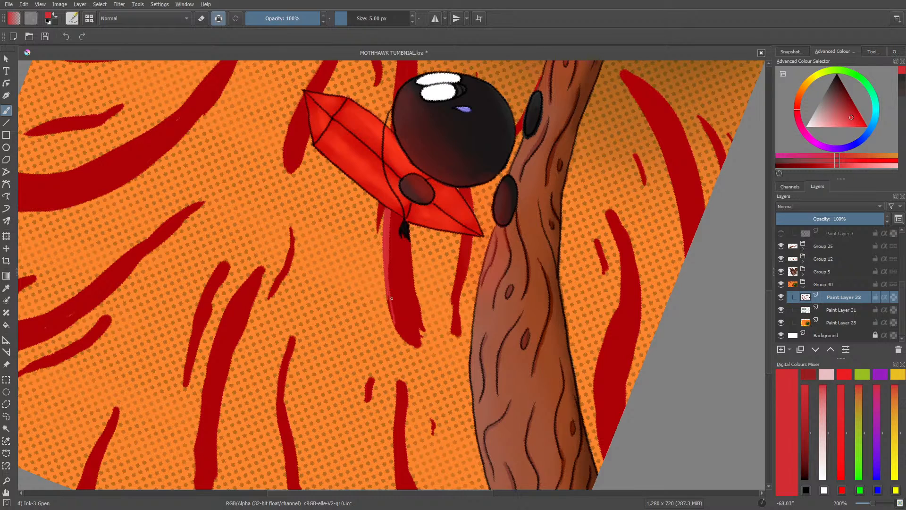
{"action": "mouse_move", "coordinate": [390, 287]}
{"action": "left_mouse_down"}
{"action": "mouse_move", "coordinate": [415, 348]}
{"action": "mouse_move", "coordinate": [399, 335]}
{"action": "mouse_move", "coordinate": [385, 275]}
{"action": "mouse_move", "coordinate": [407, 339]}
{"action": "left_mouse_up"}
{"action": "left_click_drag", "start_coordinate": [395, 308], "coordinate": [402, 330]}
{"action": "left_click_drag", "start_coordinate": [389, 270], "coordinate": [392, 298]}
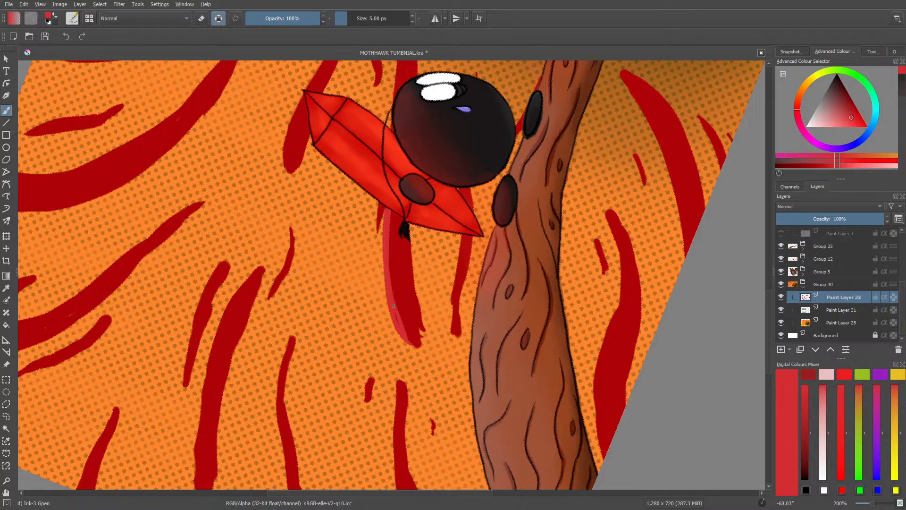
Step: Enlarge the brush to 10.16 px and widen the lighter red edge along the same stripe
{"action": "left_click_drag", "start_coordinate": [352, 18], "coordinate": [351, 18]}
{"action": "mouse_move", "coordinate": [388, 214]}
{"action": "left_mouse_down"}
{"action": "mouse_move", "coordinate": [387, 226]}
{"action": "mouse_move", "coordinate": [391, 216]}
{"action": "left_mouse_up"}
{"action": "mouse_move", "coordinate": [388, 279]}
{"action": "left_mouse_down"}
{"action": "mouse_move", "coordinate": [389, 257]}
{"action": "mouse_move", "coordinate": [417, 351]}
{"action": "left_mouse_up"}
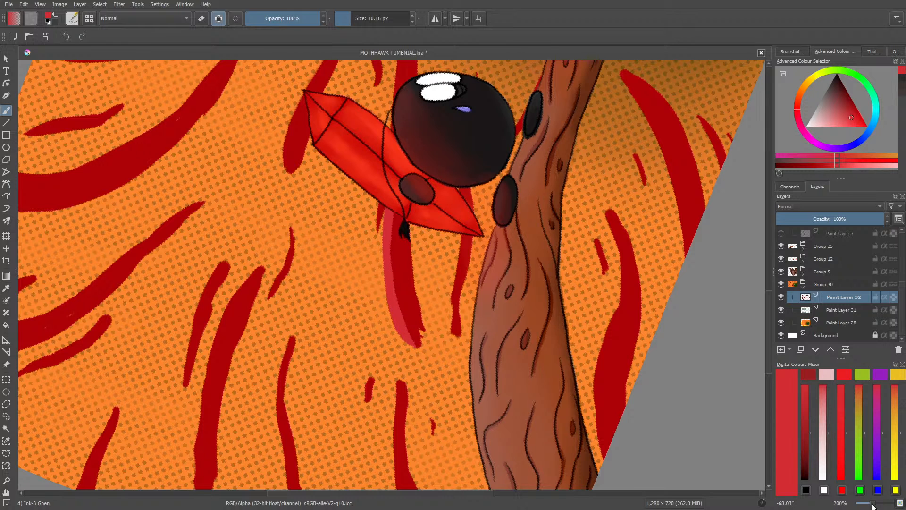
Step: Paint lighter red edges on the short stripes beside the crystal's tassel and on the stripes next to the round character's head
{"action": "mouse_move", "coordinate": [872, 505]}
{"action": "left_mouse_down"}
{"action": "mouse_move", "coordinate": [860, 504]}
{"action": "mouse_move", "coordinate": [874, 503]}
{"action": "left_mouse_up"}
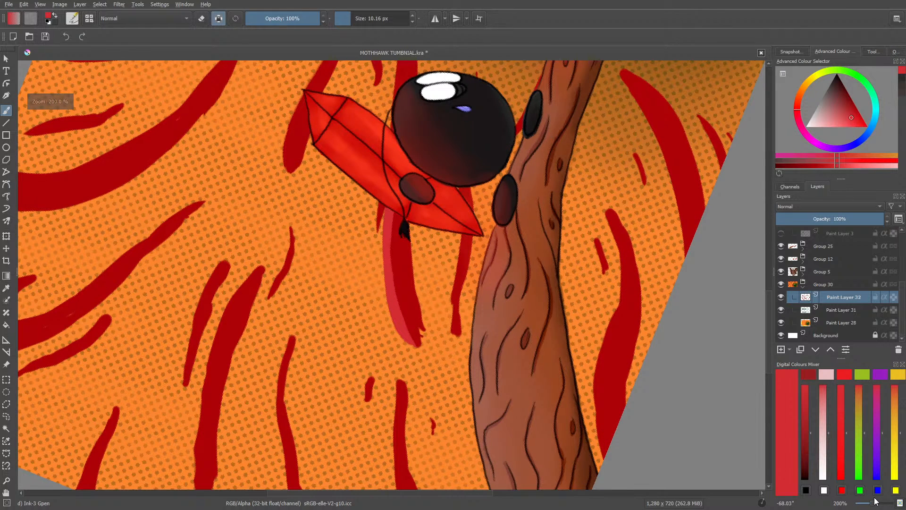
{"action": "left_click_drag", "start_coordinate": [768, 309], "coordinate": [767, 286]}
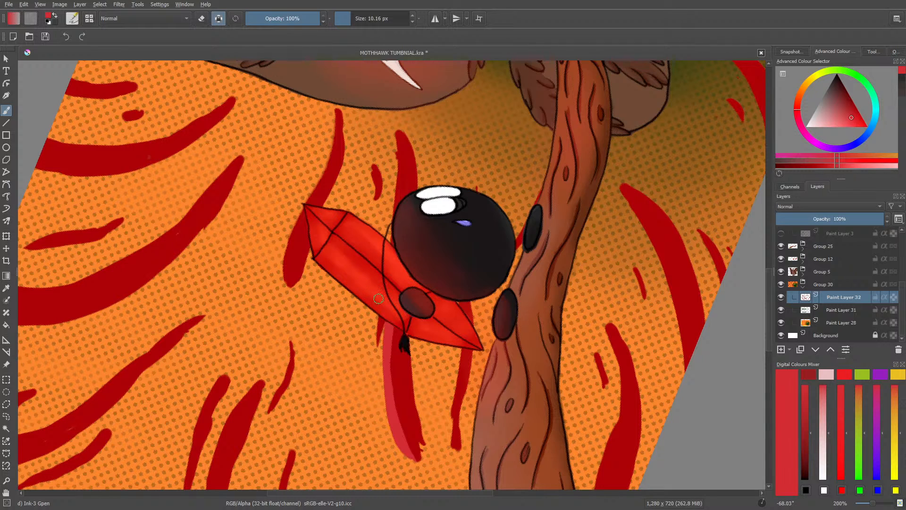
{"action": "left_click_drag", "start_coordinate": [383, 311], "coordinate": [378, 340]}
{"action": "left_click_drag", "start_coordinate": [398, 207], "coordinate": [392, 134]}
{"action": "left_click_drag", "start_coordinate": [397, 206], "coordinate": [391, 125]}
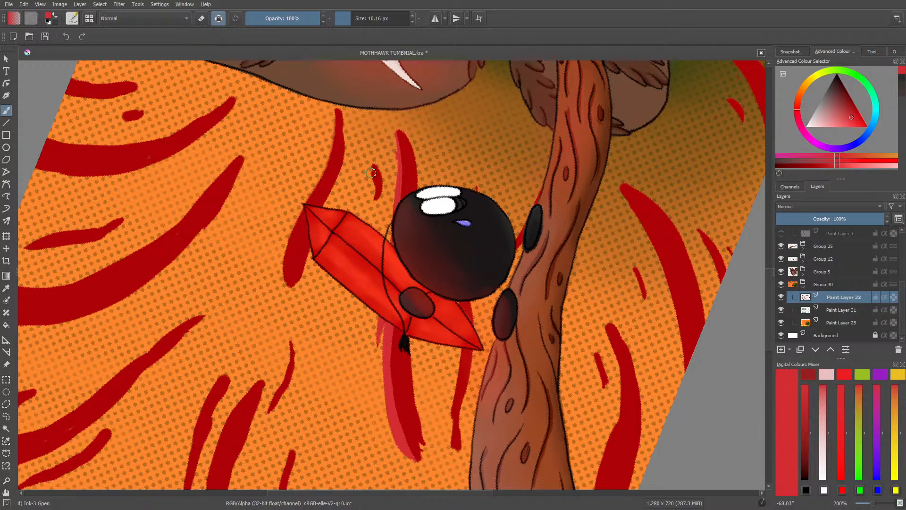
{"action": "left_click_drag", "start_coordinate": [370, 169], "coordinate": [372, 187]}
Step: Paint a lighter red edge along the long stripe passing behind the crystal's pointed tip
{"action": "left_click_drag", "start_coordinate": [282, 246], "coordinate": [287, 285]}
{"action": "mouse_move", "coordinate": [301, 217]}
{"action": "left_mouse_down"}
{"action": "mouse_move", "coordinate": [287, 269]}
{"action": "mouse_move", "coordinate": [319, 185]}
{"action": "mouse_move", "coordinate": [302, 199]}
{"action": "mouse_move", "coordinate": [337, 133]}
{"action": "left_mouse_up"}
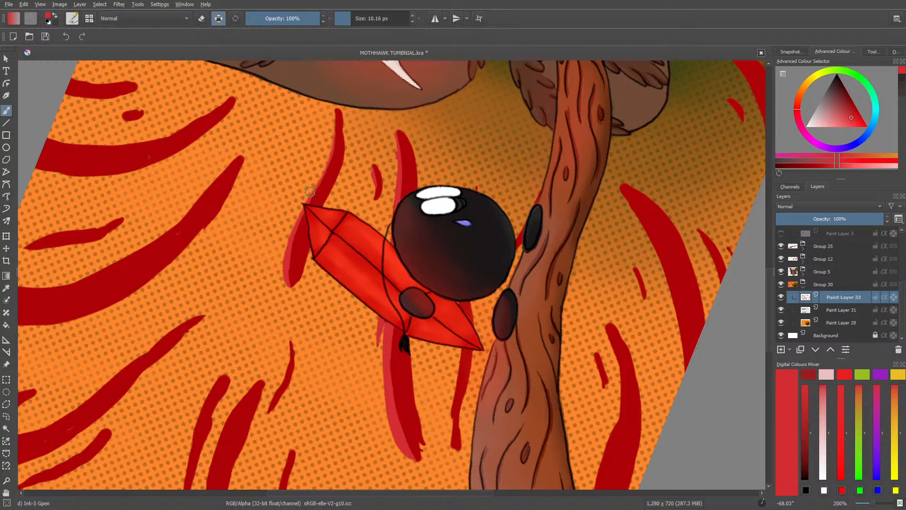
{"action": "mouse_move", "coordinate": [311, 194]}
{"action": "left_mouse_down"}
{"action": "mouse_move", "coordinate": [336, 115]}
{"action": "mouse_move", "coordinate": [332, 148]}
{"action": "mouse_move", "coordinate": [335, 108]}
{"action": "mouse_move", "coordinate": [331, 161]}
{"action": "mouse_move", "coordinate": [335, 109]}
{"action": "mouse_move", "coordinate": [328, 166]}
{"action": "mouse_move", "coordinate": [309, 203]}
{"action": "left_mouse_up"}
{"action": "left_click_drag", "start_coordinate": [290, 240], "coordinate": [289, 251]}
Step: Open egg-shower.png from the egg shower folder inside angry chicken
{"action": "left_click", "coordinate": [29, 37]}
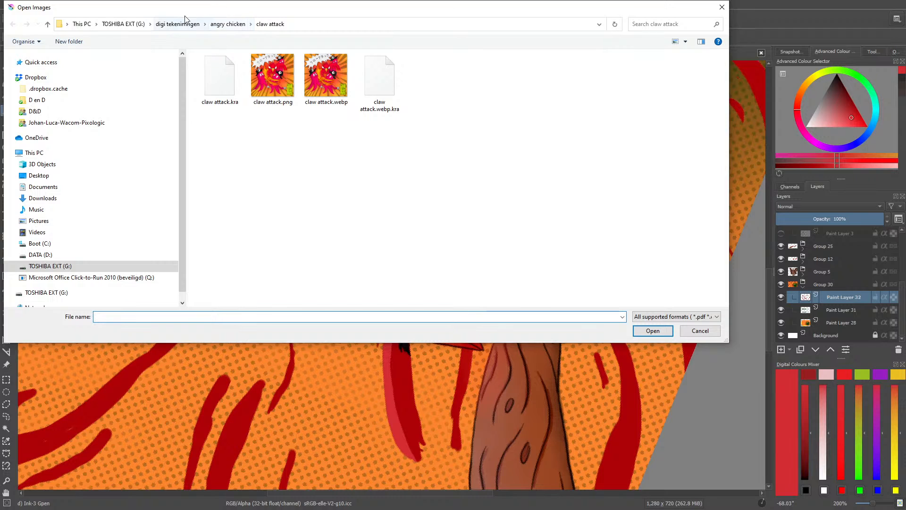
{"action": "left_click", "coordinate": [221, 24]}
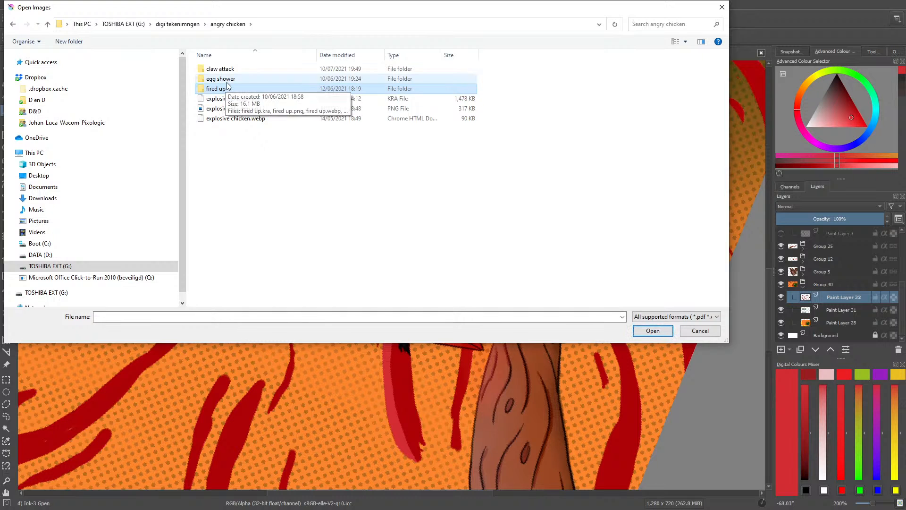
{"action": "double_click", "coordinate": [220, 79]}
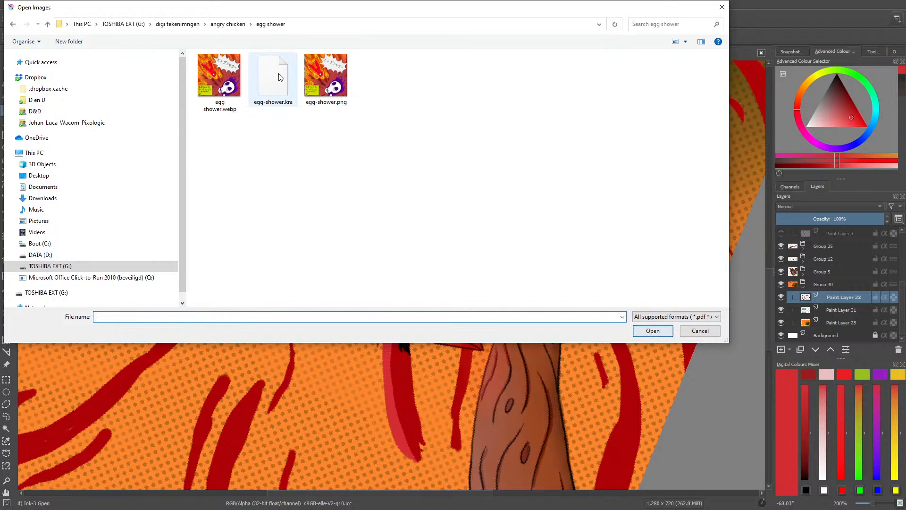
{"action": "left_click", "coordinate": [325, 76]}
{"action": "left_click", "coordinate": [653, 330]}
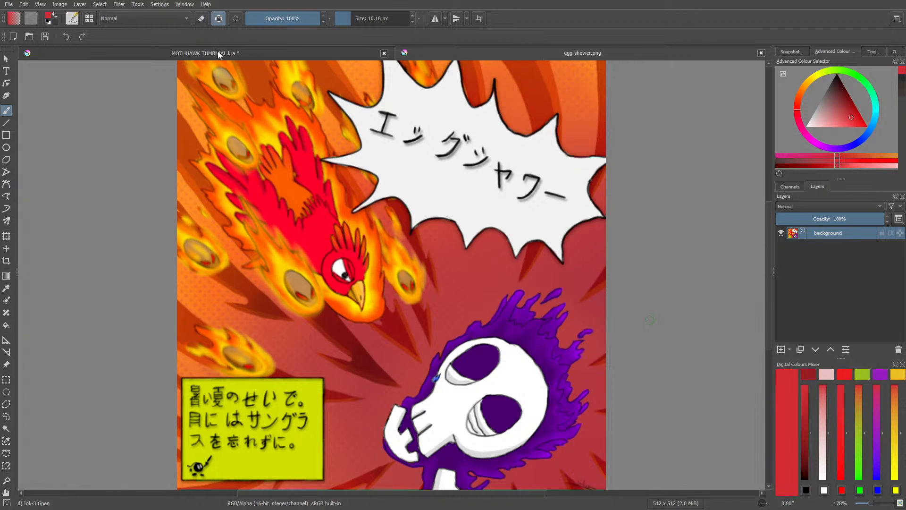
Step: Return to the MOTHHAWK TUMBNIAL.kra drawing and rotate the canvas to about 44° around the unshaded background stripes
{"action": "left_click", "coordinate": [218, 53]}
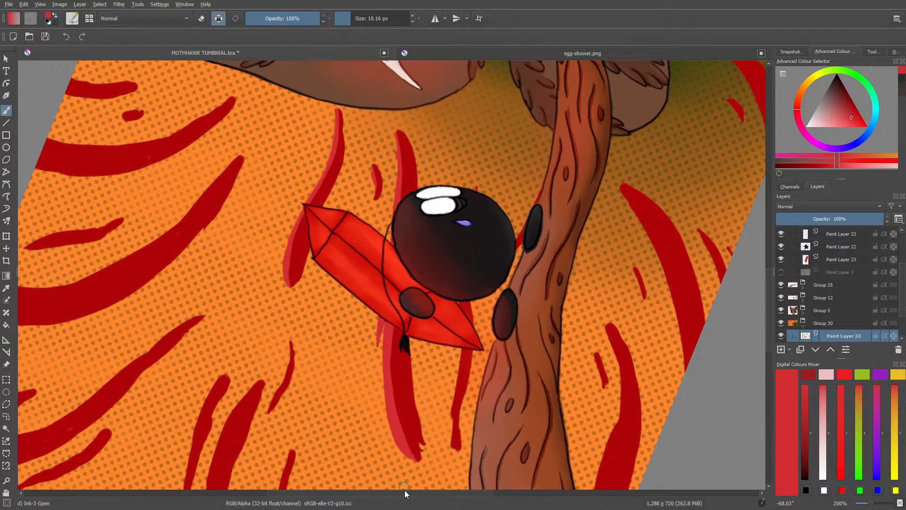
{"action": "left_click_drag", "start_coordinate": [405, 493], "coordinate": [330, 493]}
{"action": "right_click", "coordinate": [166, 253]}
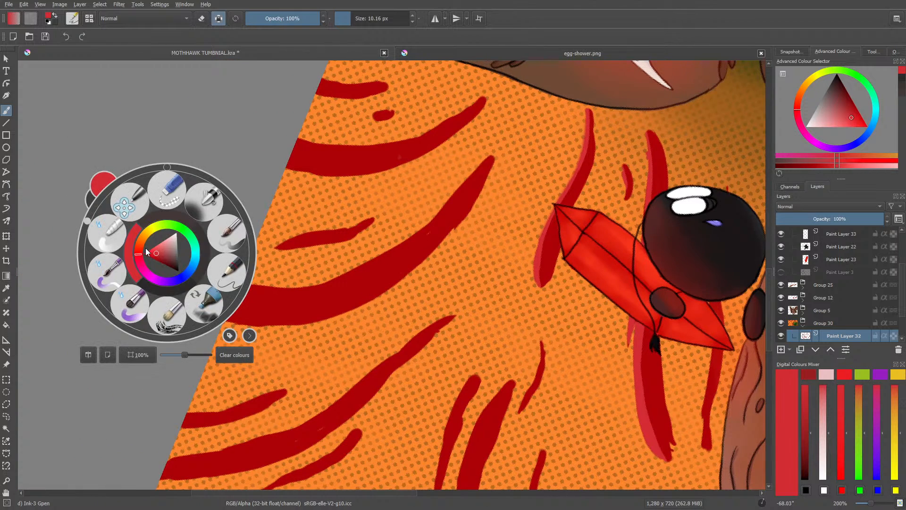
{"action": "left_click", "coordinate": [164, 166]}
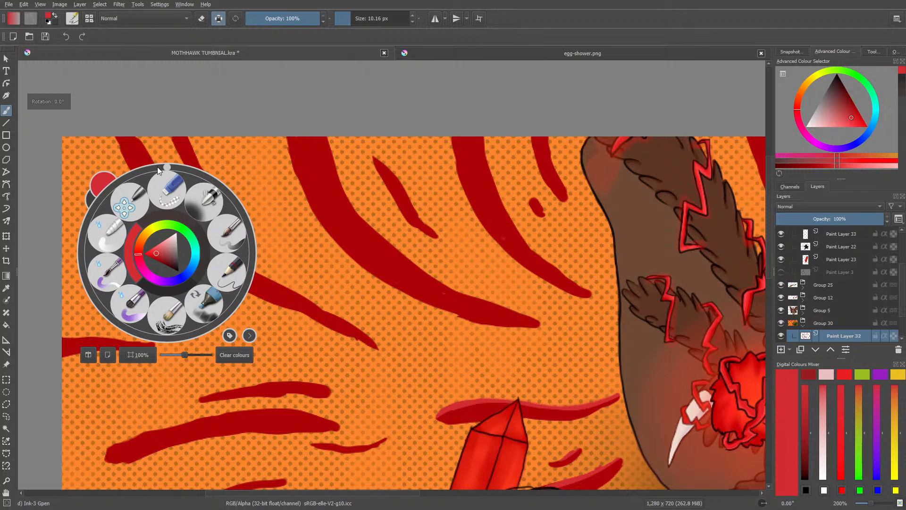
{"action": "left_click", "coordinate": [307, 349]}
{"action": "right_click", "coordinate": [265, 212]}
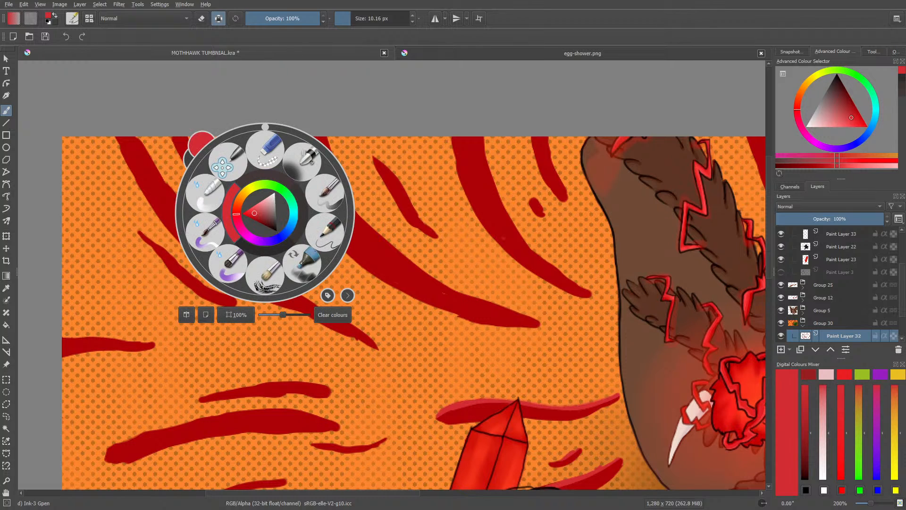
{"action": "left_click_drag", "start_coordinate": [263, 125], "coordinate": [308, 143]}
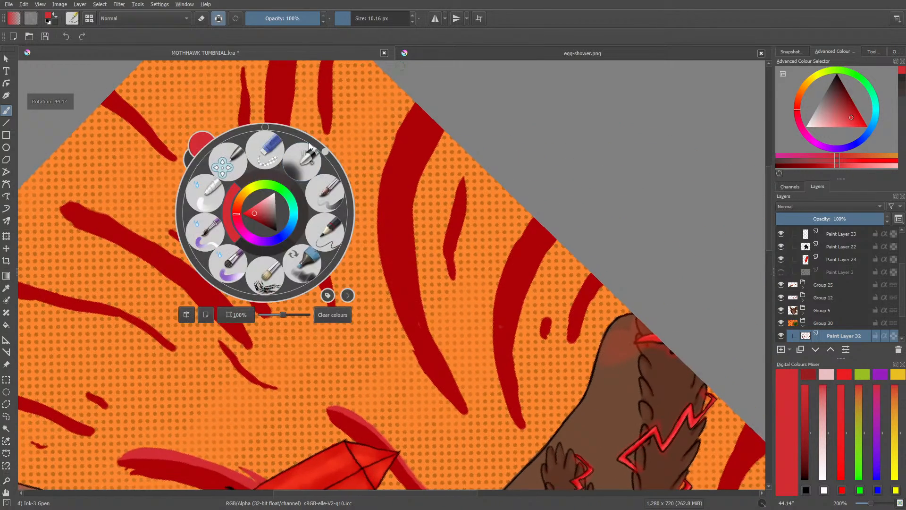
Step: Compare the background shading in egg-shower.png with the stripes in the MOTHHAWK thumbnail
{"action": "left_click", "coordinate": [468, 54]}
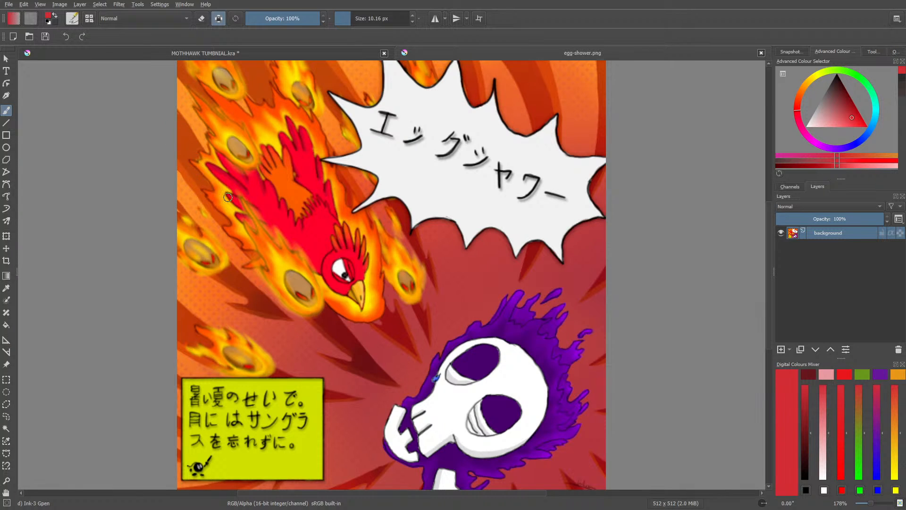
{"action": "left_click", "coordinate": [216, 52]}
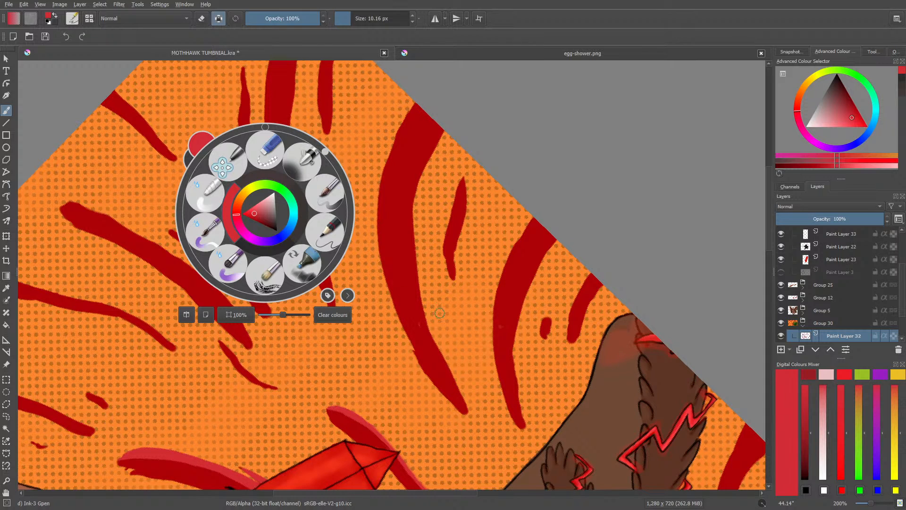
{"action": "scroll", "coordinate": [801, 313], "scroll_direction": "down", "scroll_amount": 2}
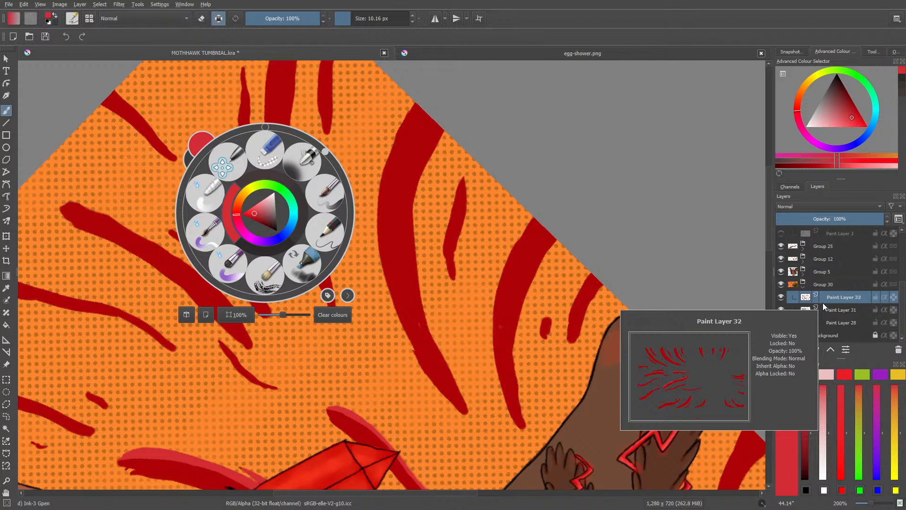
{"action": "left_click", "coordinate": [434, 51]}
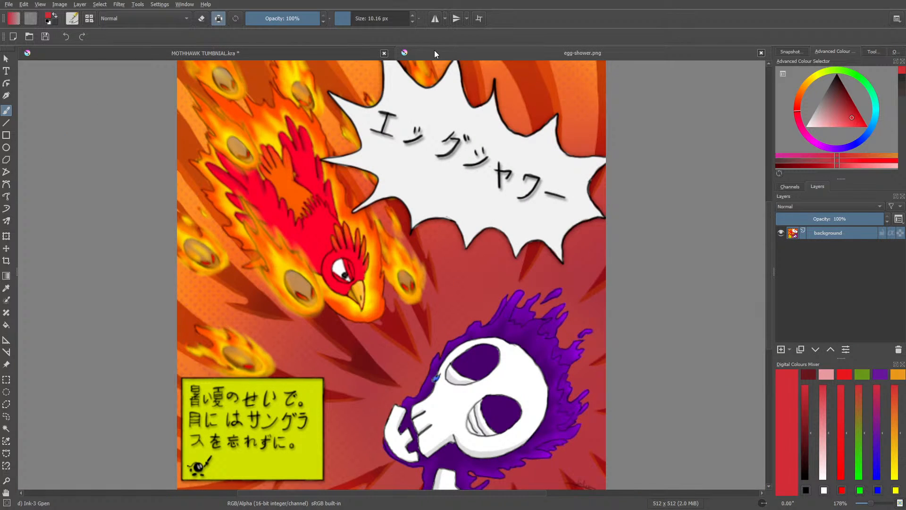
{"action": "left_click", "coordinate": [328, 54]}
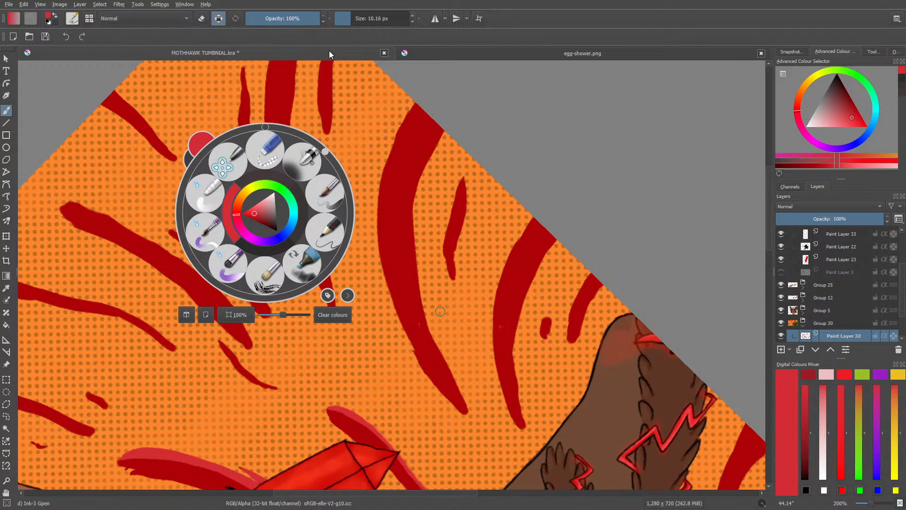
Step: Paint a lighter red edge along the full inner curve of the long, wide stripe above the crystal
{"action": "left_click", "coordinate": [470, 409]}
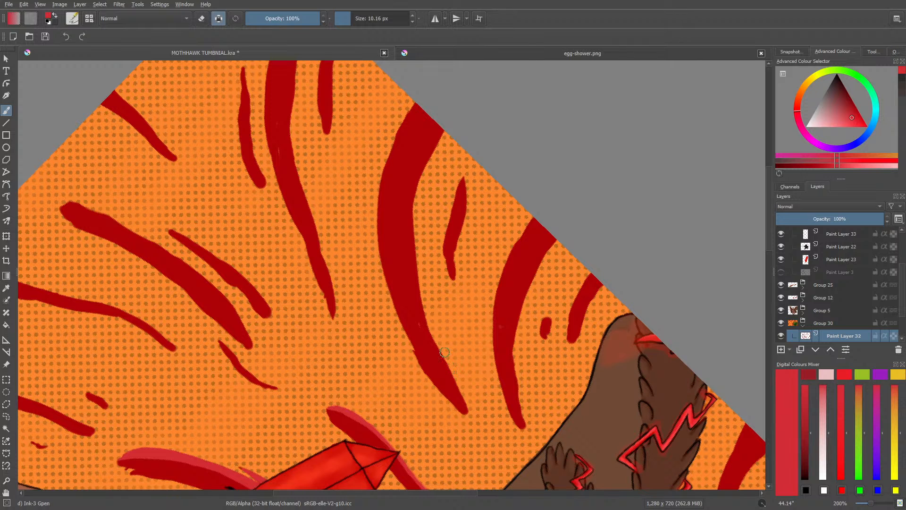
{"action": "mouse_move", "coordinate": [769, 239]}
{"action": "left_mouse_down"}
{"action": "mouse_move", "coordinate": [774, 285]}
{"action": "mouse_move", "coordinate": [769, 243]}
{"action": "left_mouse_up"}
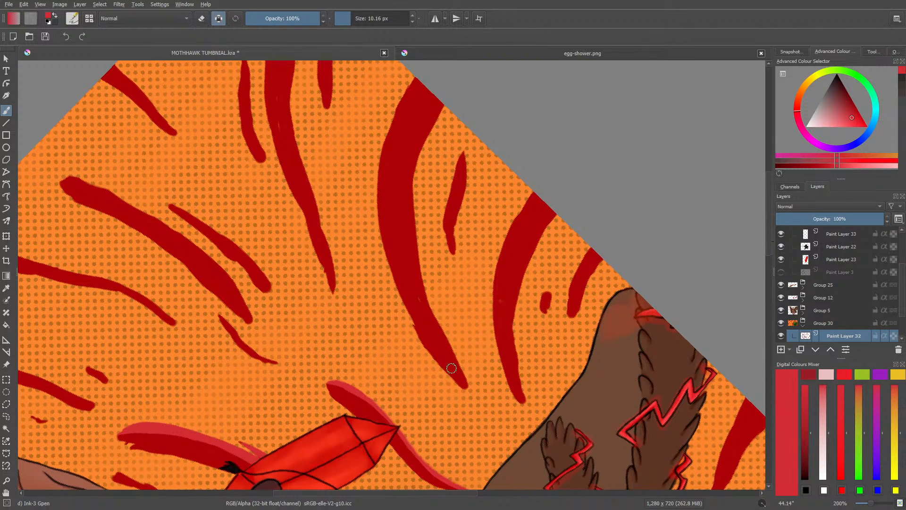
{"action": "mouse_move", "coordinate": [465, 379]}
{"action": "left_mouse_down"}
{"action": "mouse_move", "coordinate": [445, 332]}
{"action": "mouse_move", "coordinate": [468, 382]}
{"action": "left_mouse_up"}
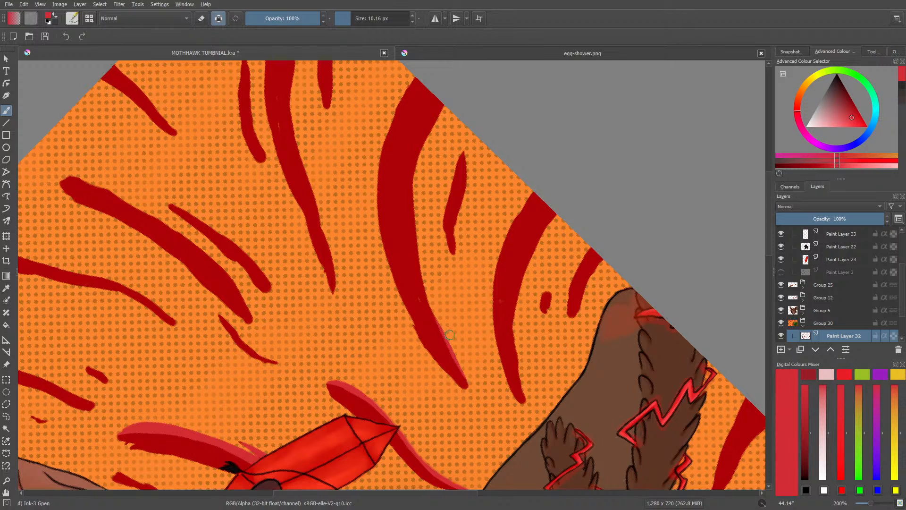
{"action": "left_click_drag", "start_coordinate": [428, 302], "coordinate": [467, 383]}
{"action": "left_click_drag", "start_coordinate": [440, 334], "coordinate": [416, 261]}
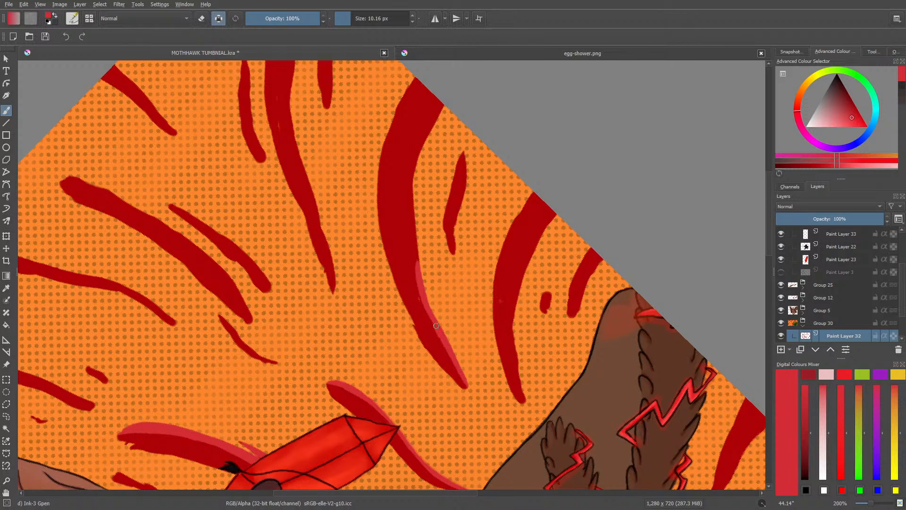
{"action": "mouse_move", "coordinate": [416, 268]}
{"action": "left_mouse_down"}
{"action": "mouse_move", "coordinate": [411, 175]}
{"action": "mouse_move", "coordinate": [438, 113]}
{"action": "mouse_move", "coordinate": [420, 152]}
{"action": "left_mouse_up"}
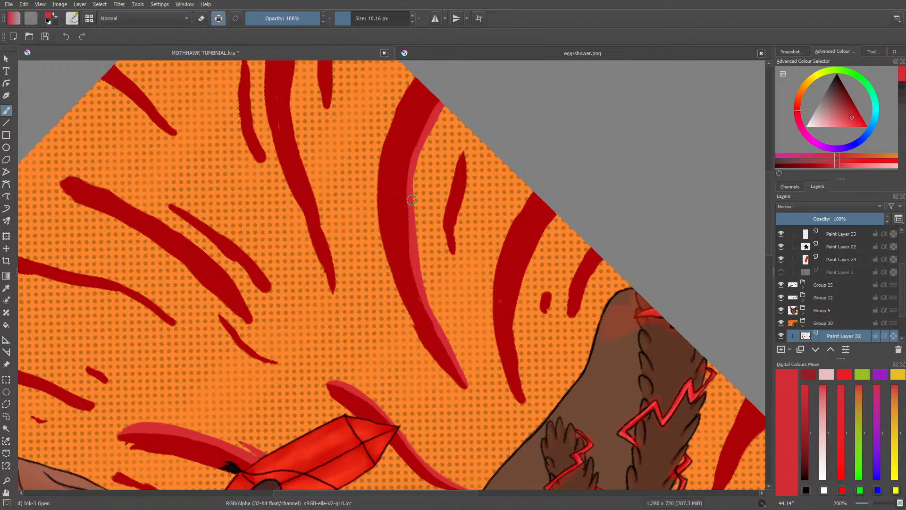
{"action": "left_click_drag", "start_coordinate": [411, 182], "coordinate": [411, 239]}
Step: Sample the wide stripe's dark red and try a slightly darker shade of it for the brush
{"action": "left_click", "coordinate": [4, 291]}
{"action": "left_click", "coordinate": [390, 209]}
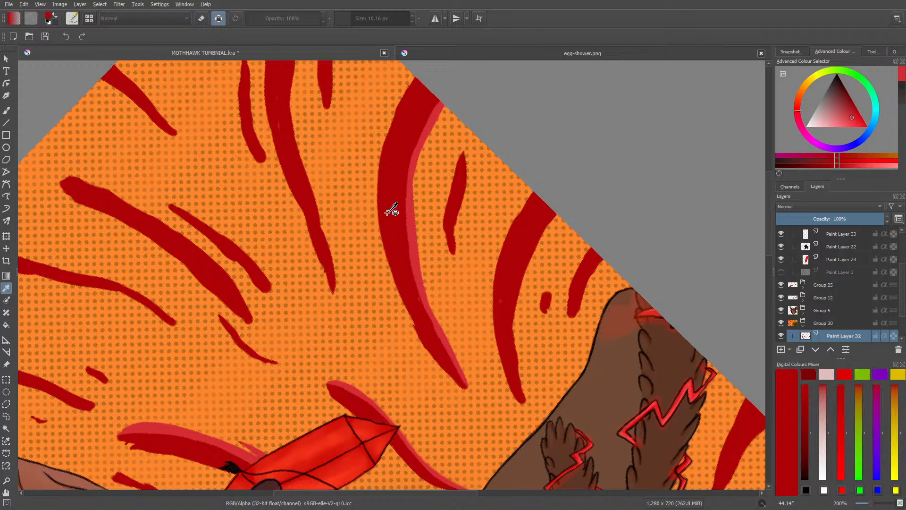
{"action": "left_click", "coordinate": [6, 111]}
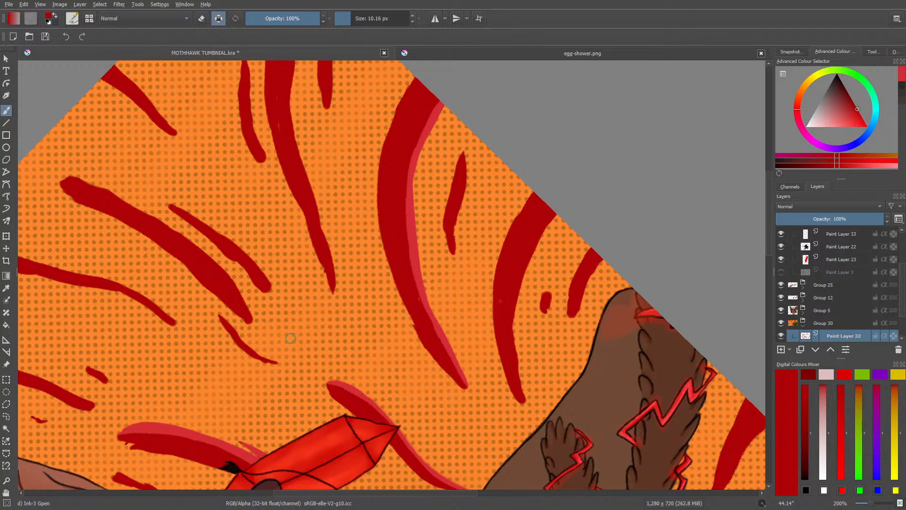
{"action": "right_click", "coordinate": [409, 312]}
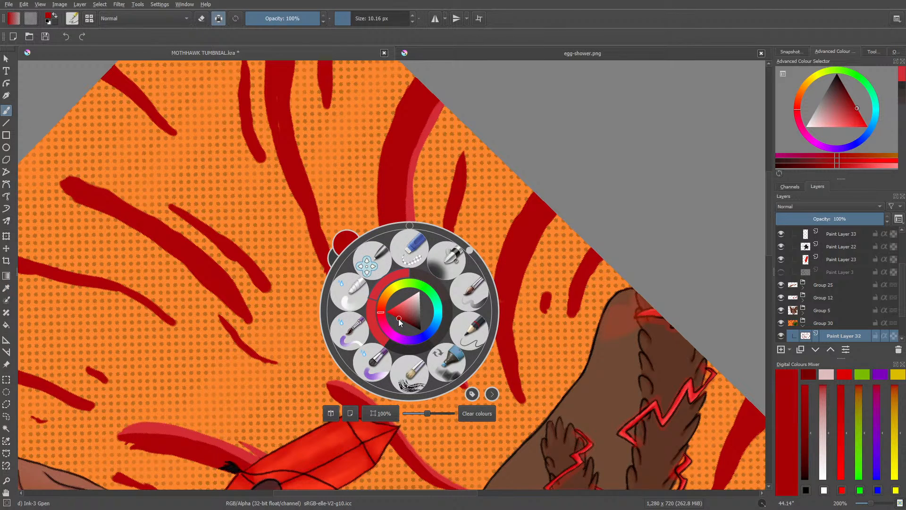
{"action": "left_click_drag", "start_coordinate": [399, 319], "coordinate": [399, 319]}
{"action": "left_click", "coordinate": [360, 231]}
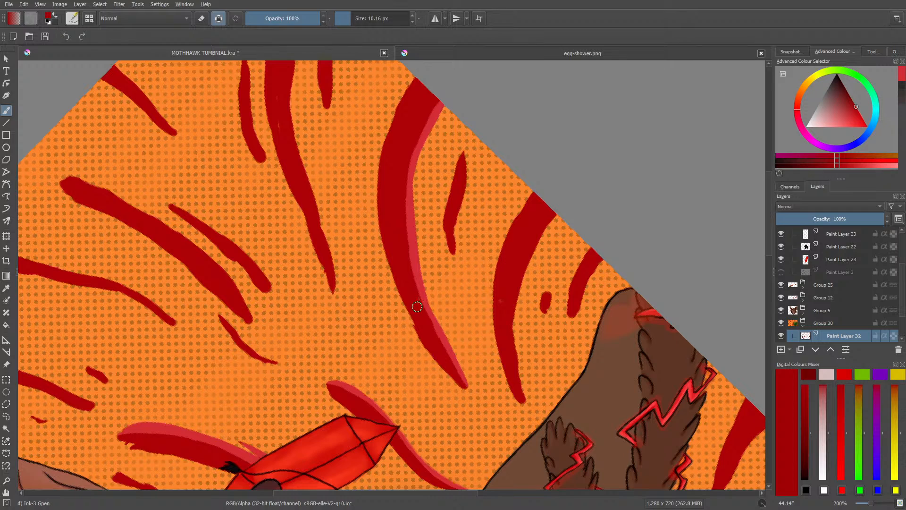
Step: Resample the wide stripe's dark red and retouch the border between its dark body and lighter edge
{"action": "left_click", "coordinate": [7, 287]}
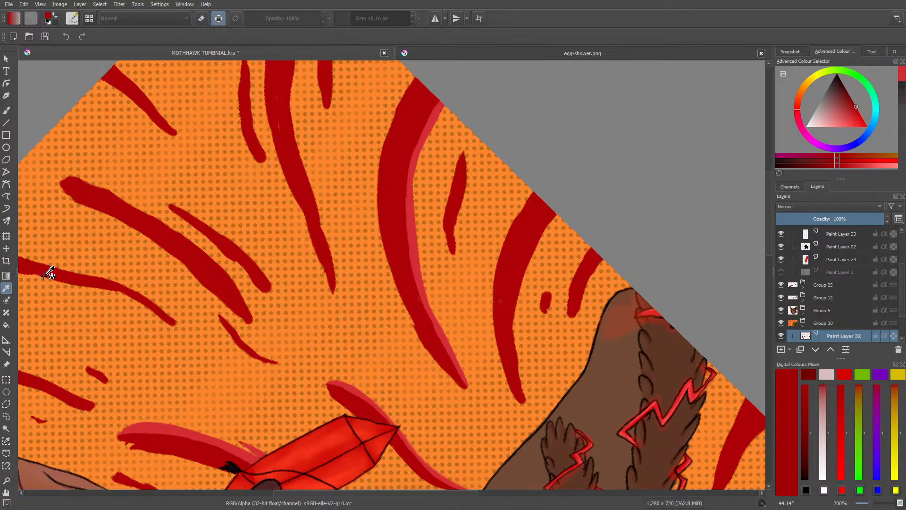
{"action": "left_click", "coordinate": [399, 209]}
{"action": "left_click", "coordinate": [9, 110]}
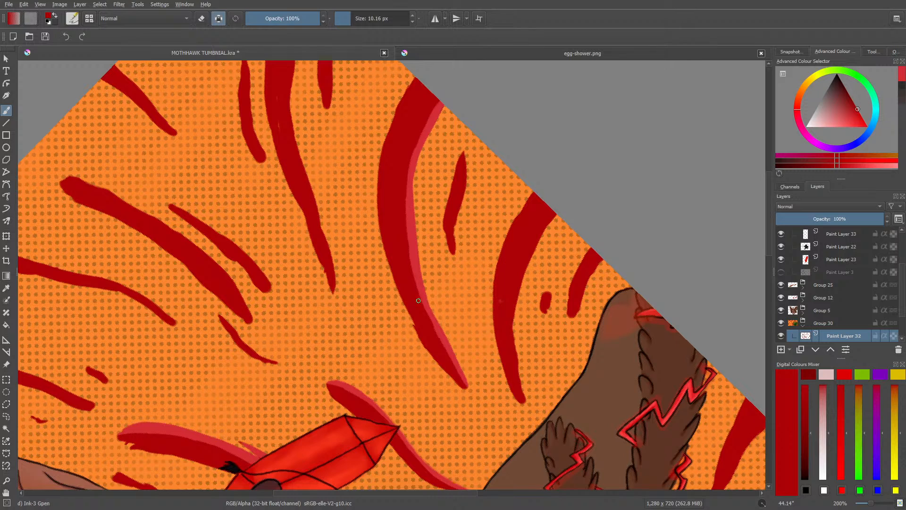
{"action": "left_click_drag", "start_coordinate": [419, 309], "coordinate": [418, 318]}
Step: Sample the lighter red and widen the wide stripe's lighter edge with alpha preservation off, restoring alpha preservation when done
{"action": "left_click", "coordinate": [218, 19]}
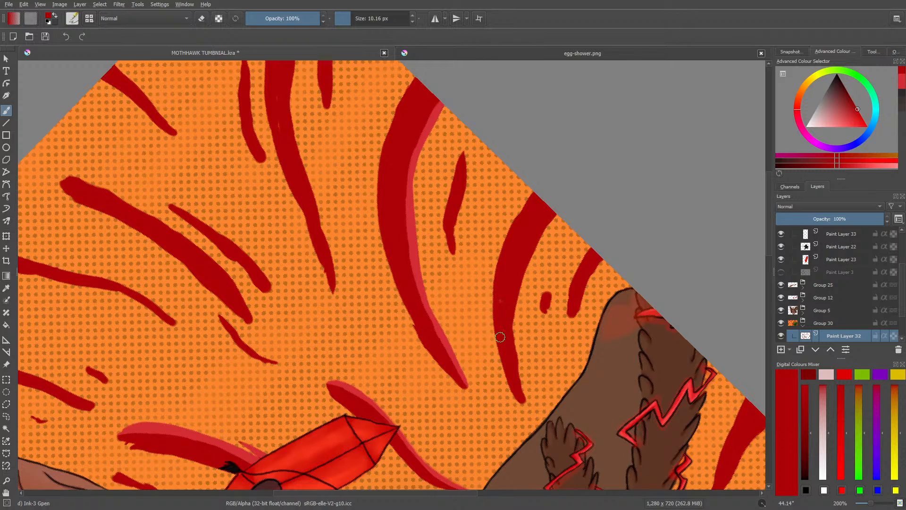
{"action": "left_click", "coordinate": [6, 288]}
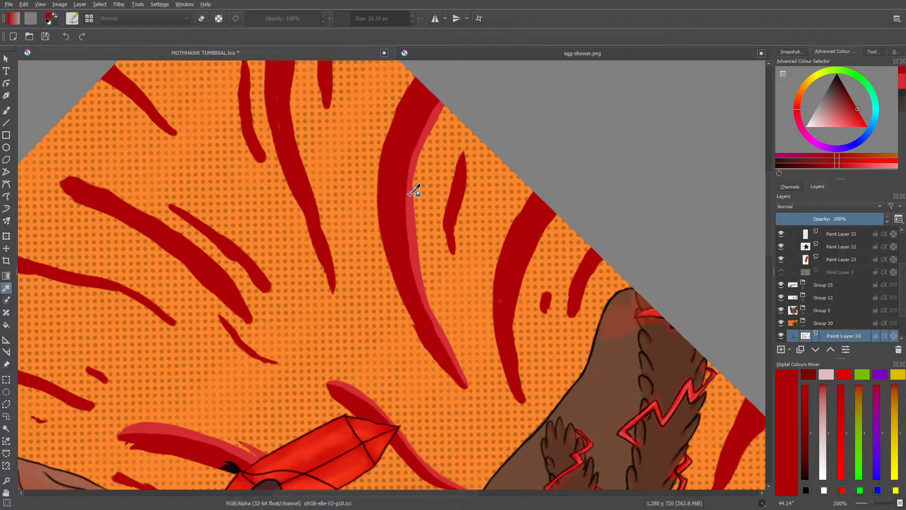
{"action": "left_click", "coordinate": [416, 211]}
{"action": "key", "text": "b"}
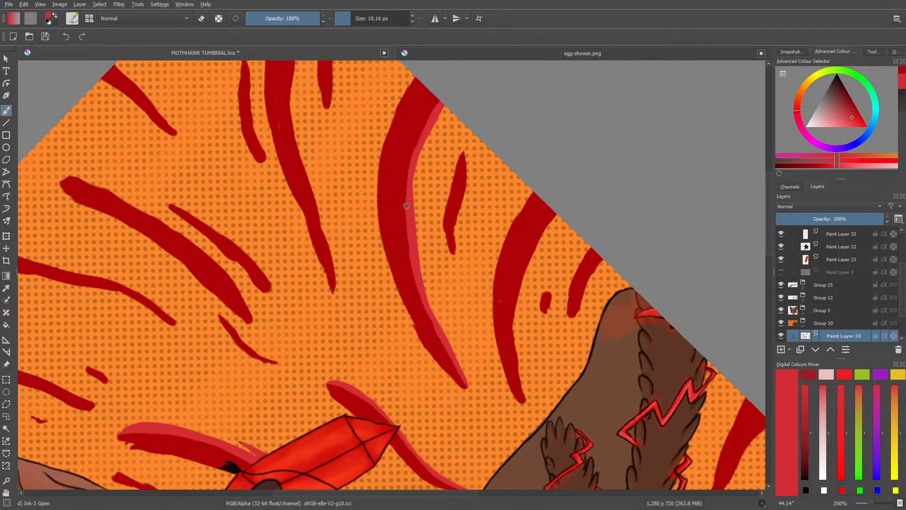
{"action": "mouse_move", "coordinate": [407, 206]}
{"action": "left_mouse_down"}
{"action": "mouse_move", "coordinate": [409, 163]}
{"action": "mouse_move", "coordinate": [440, 99]}
{"action": "left_mouse_up"}
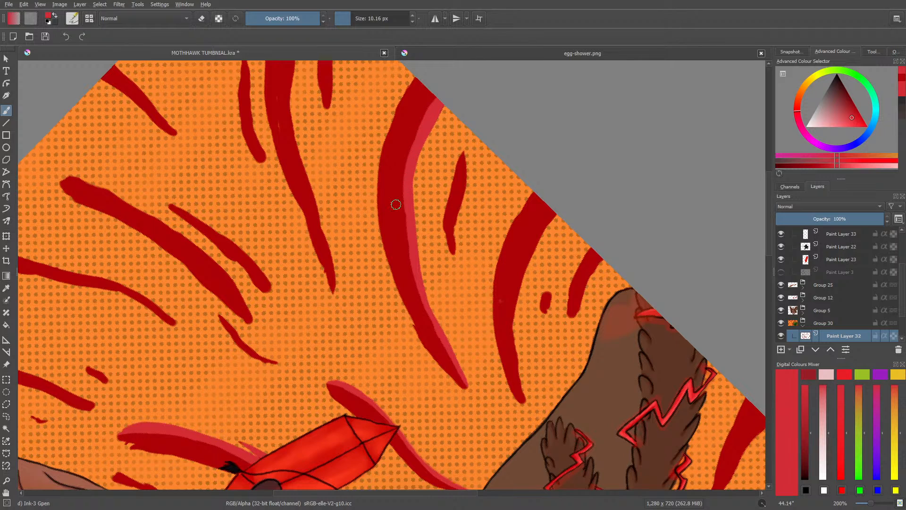
{"action": "mouse_move", "coordinate": [404, 182]}
{"action": "left_mouse_down"}
{"action": "mouse_move", "coordinate": [408, 173]}
{"action": "mouse_move", "coordinate": [408, 255]}
{"action": "mouse_move", "coordinate": [421, 289]}
{"action": "mouse_move", "coordinate": [411, 293]}
{"action": "left_mouse_up"}
{"action": "left_click", "coordinate": [219, 19]}
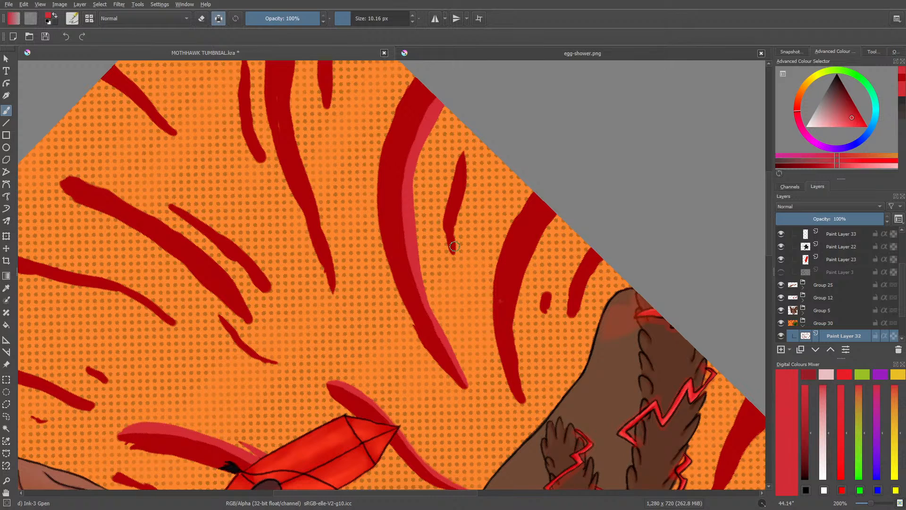
Step: Paint lighter red edges on the short stripe, the next long curved stripe and the two small stripes near the brown creature
{"action": "left_click_drag", "start_coordinate": [453, 233], "coordinate": [467, 173]}
{"action": "left_click_drag", "start_coordinate": [555, 213], "coordinate": [533, 249]}
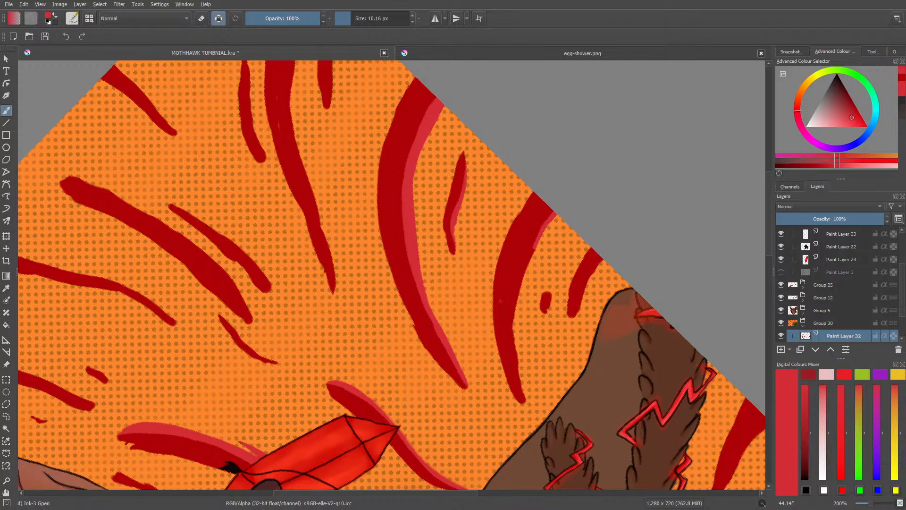
{"action": "mouse_move", "coordinate": [549, 216]}
{"action": "left_mouse_down"}
{"action": "mouse_move", "coordinate": [515, 317]}
{"action": "mouse_move", "coordinate": [525, 307]}
{"action": "mouse_move", "coordinate": [516, 291]}
{"action": "mouse_move", "coordinate": [514, 332]}
{"action": "left_mouse_up"}
{"action": "left_click_drag", "start_coordinate": [516, 292], "coordinate": [517, 355]}
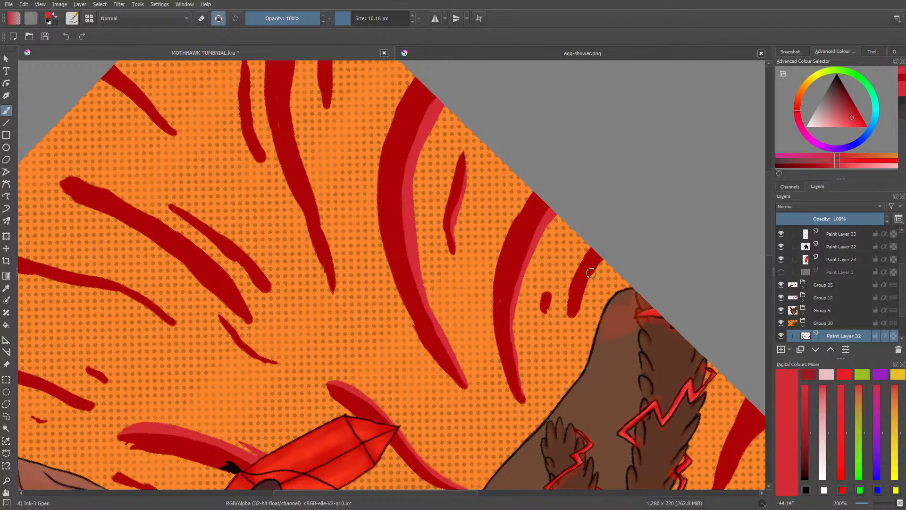
{"action": "left_click_drag", "start_coordinate": [603, 259], "coordinate": [576, 316]}
{"action": "left_click_drag", "start_coordinate": [549, 292], "coordinate": [545, 320]}
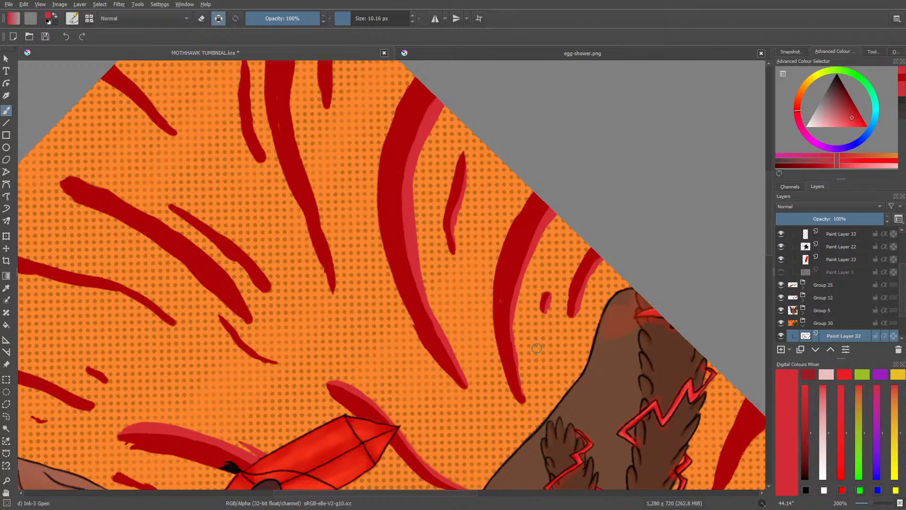
Step: Paint a lighter red edge on the canvas-border end of the long stripe beside the already shaded wide stripe
{"action": "left_click_drag", "start_coordinate": [466, 498], "coordinate": [426, 497]}
{"action": "mouse_move", "coordinate": [871, 503]}
{"action": "left_mouse_down"}
{"action": "mouse_move", "coordinate": [863, 507]}
{"action": "mouse_move", "coordinate": [875, 507]}
{"action": "left_mouse_up"}
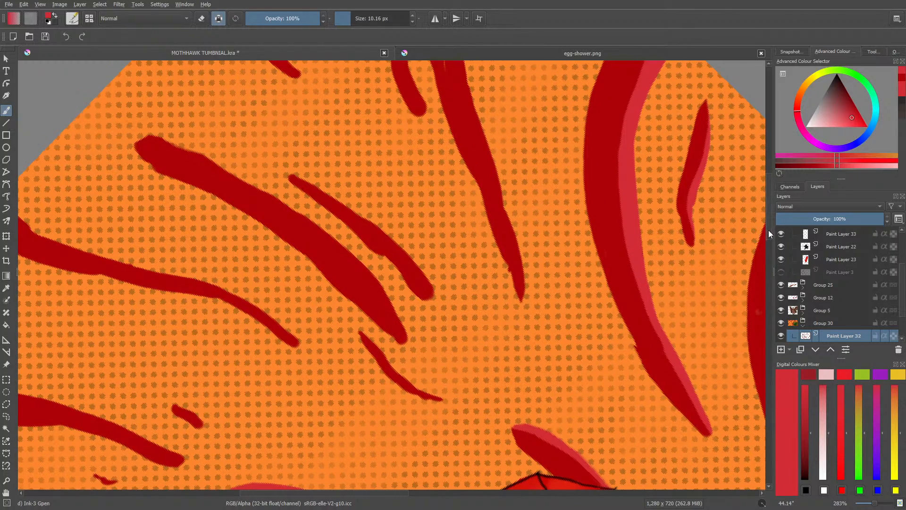
{"action": "left_click_drag", "start_coordinate": [769, 231], "coordinate": [771, 196]}
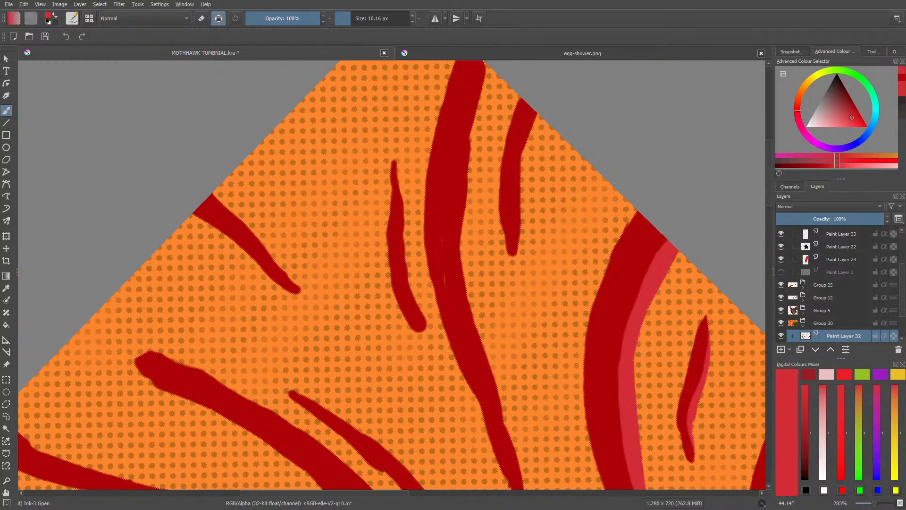
{"action": "left_click_drag", "start_coordinate": [485, 63], "coordinate": [467, 127]}
Step: Check the thumbnail's stripe shading against egg-shower.png and close egg-shower.png
{"action": "left_click", "coordinate": [479, 53]}
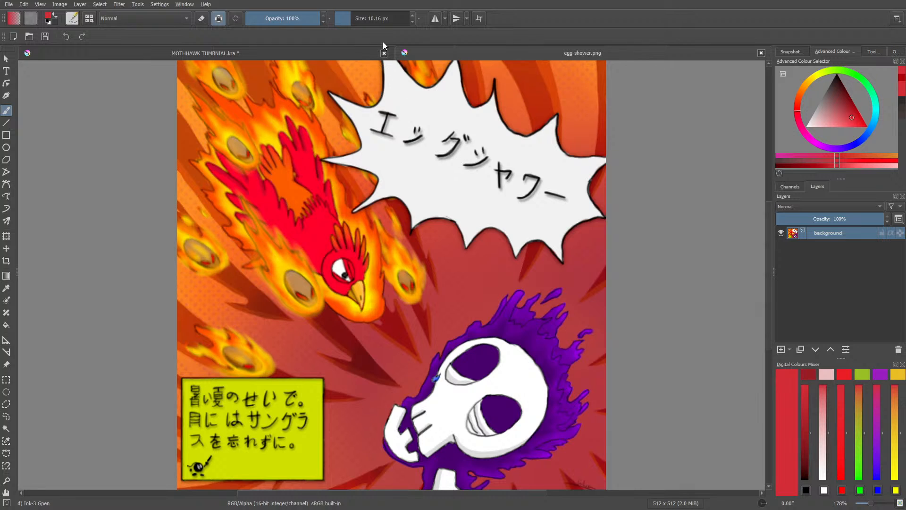
{"action": "left_click", "coordinate": [361, 52]}
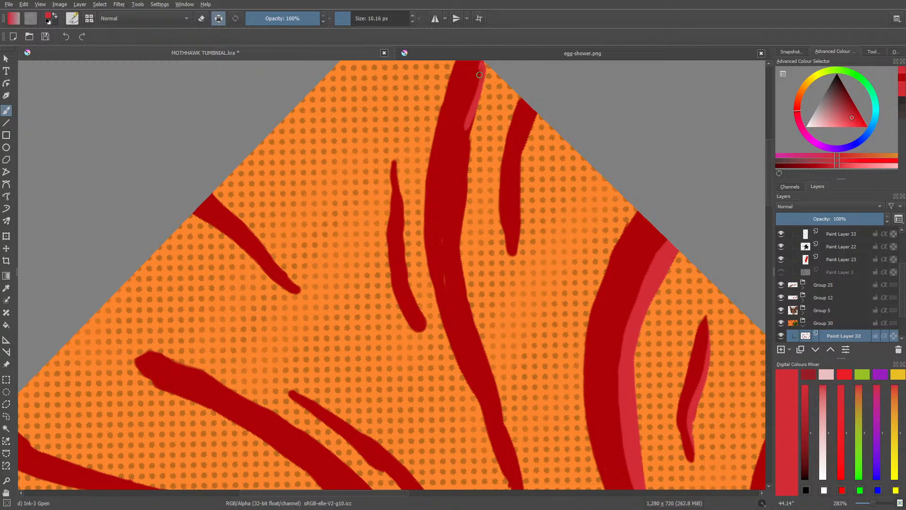
{"action": "left_click", "coordinate": [479, 53]}
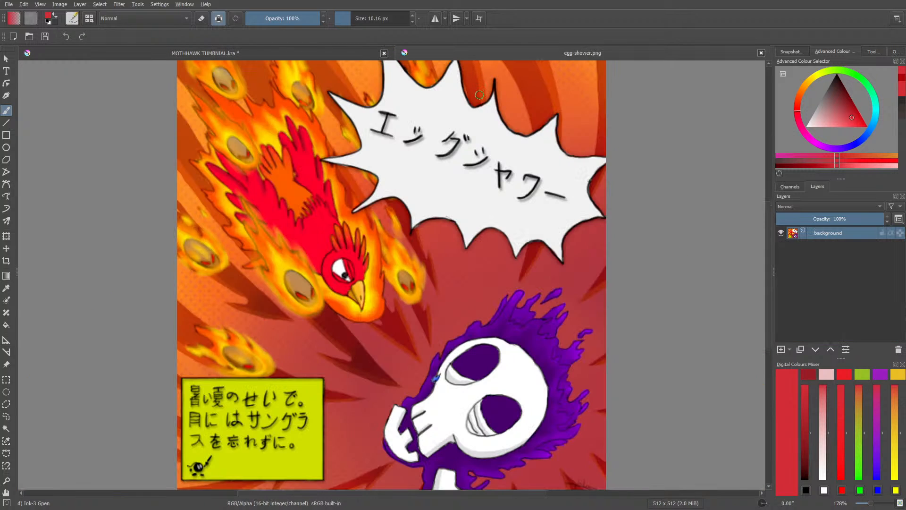
{"action": "left_click", "coordinate": [347, 49]}
{"action": "left_click", "coordinate": [761, 53]}
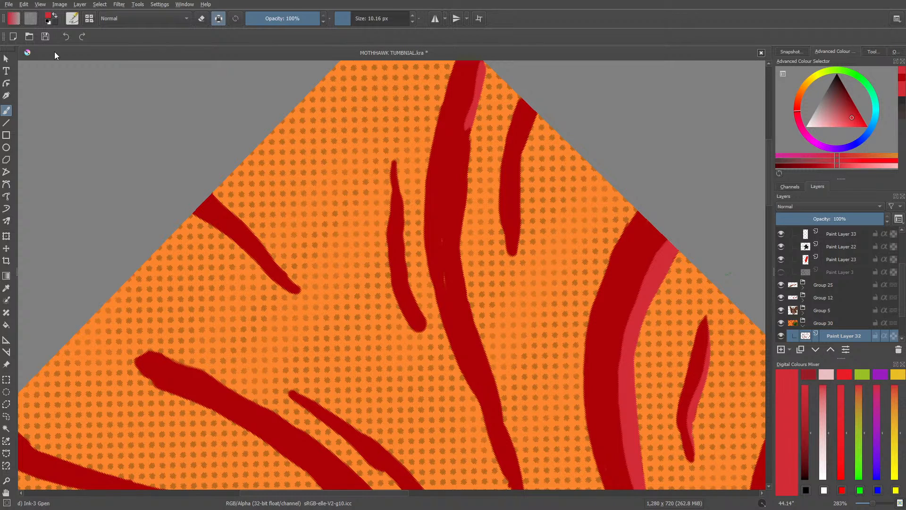
Step: Save the thumbnail and paint a lighter red edge along the full length of the long curved stripe near the canvas corner
{"action": "key", "text": "ctrl+s"}
{"action": "left_click_drag", "start_coordinate": [768, 188], "coordinate": [769, 180]}
{"action": "mouse_move", "coordinate": [482, 114]}
{"action": "left_mouse_down"}
{"action": "mouse_move", "coordinate": [473, 188]}
{"action": "mouse_move", "coordinate": [463, 195]}
{"action": "mouse_move", "coordinate": [468, 169]}
{"action": "mouse_move", "coordinate": [466, 261]}
{"action": "mouse_move", "coordinate": [464, 170]}
{"action": "mouse_move", "coordinate": [466, 181]}
{"action": "mouse_move", "coordinate": [471, 162]}
{"action": "mouse_move", "coordinate": [457, 280]}
{"action": "mouse_move", "coordinate": [479, 379]}
{"action": "mouse_move", "coordinate": [469, 361]}
{"action": "left_mouse_up"}
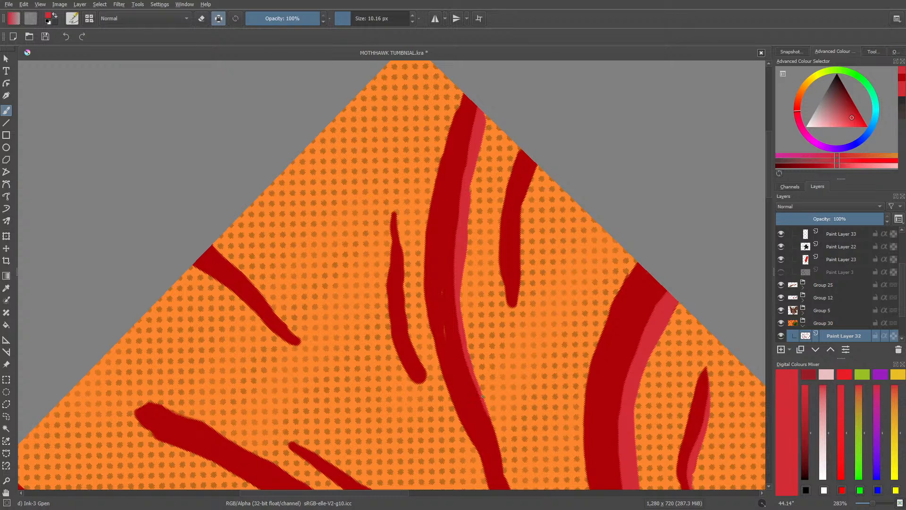
{"action": "scroll", "coordinate": [770, 203], "scroll_direction": "down", "scroll_amount": 5}
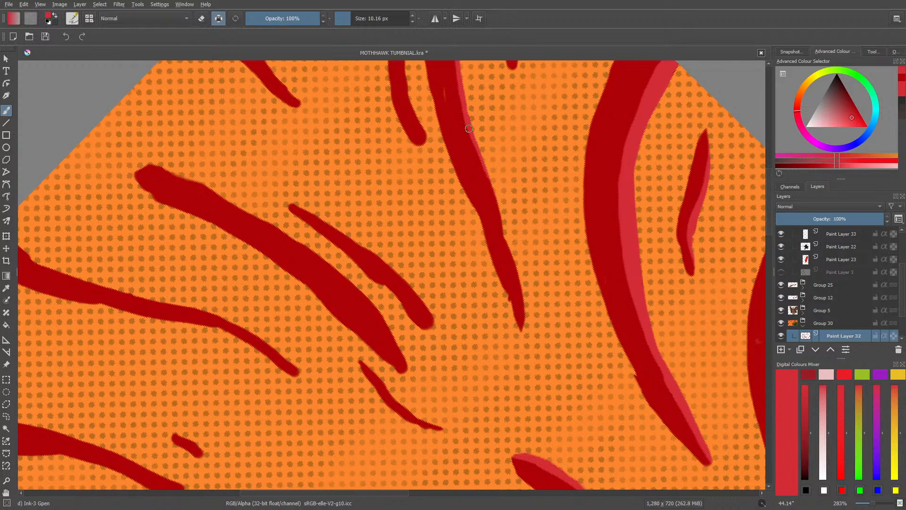
{"action": "left_click_drag", "start_coordinate": [469, 128], "coordinate": [527, 321]}
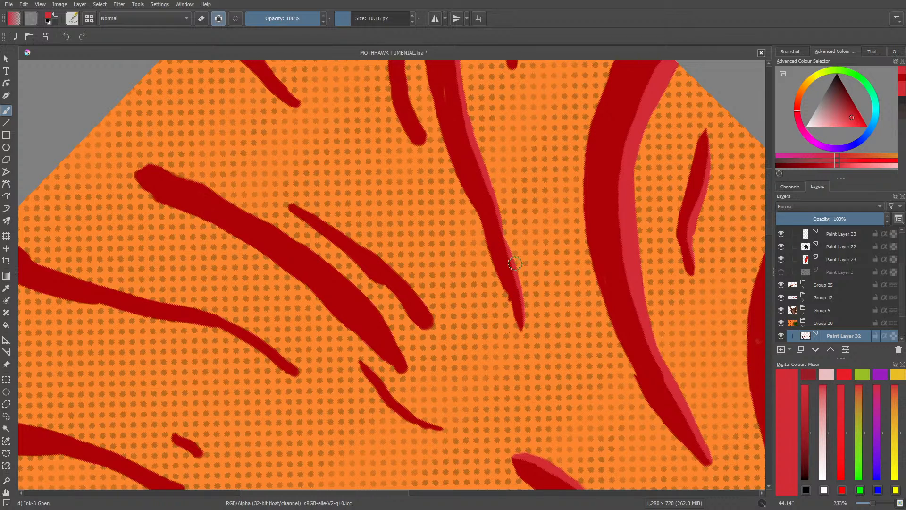
{"action": "left_click_drag", "start_coordinate": [508, 256], "coordinate": [472, 138]}
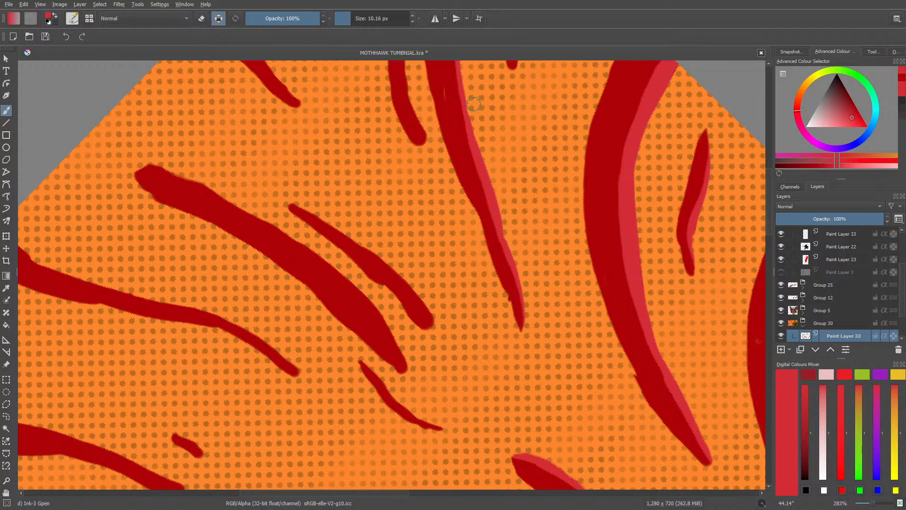
{"action": "scroll", "coordinate": [613, 264], "scroll_direction": "up", "scroll_amount": 4}
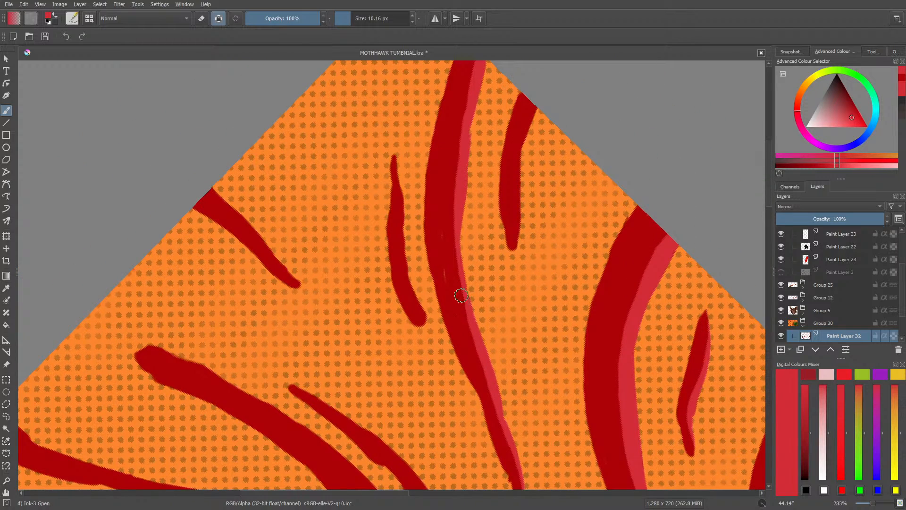
{"action": "mouse_move", "coordinate": [476, 329]}
{"action": "left_mouse_down"}
{"action": "mouse_move", "coordinate": [458, 231]}
{"action": "mouse_move", "coordinate": [463, 184]}
{"action": "mouse_move", "coordinate": [463, 193]}
{"action": "left_mouse_up"}
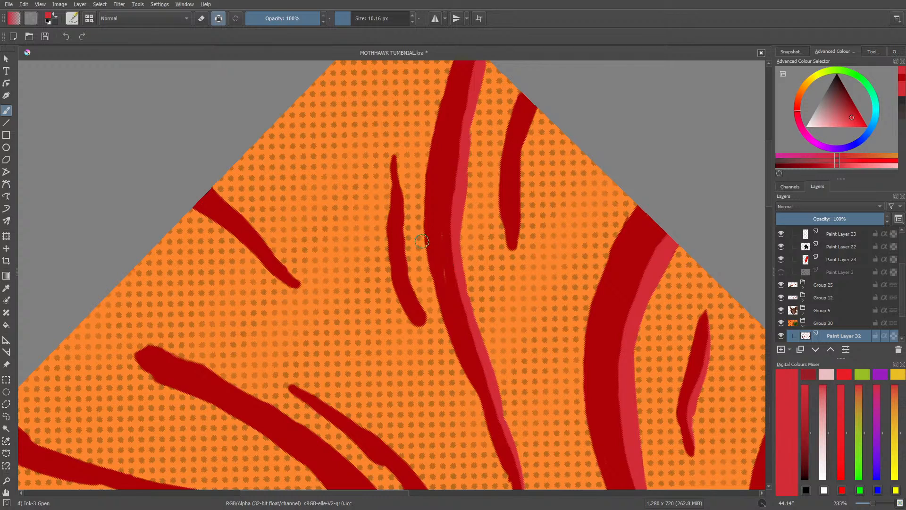
Step: Sample the dark red and, with alpha preservation off, cover the small gaps inside the long curved stripe
{"action": "left_click", "coordinate": [6, 287]}
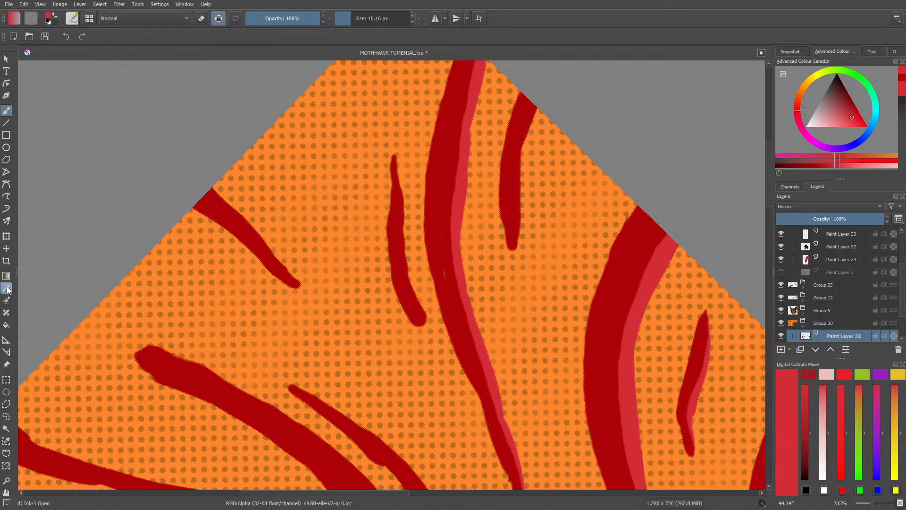
{"action": "left_click", "coordinate": [441, 178]}
{"action": "left_click", "coordinate": [6, 110]}
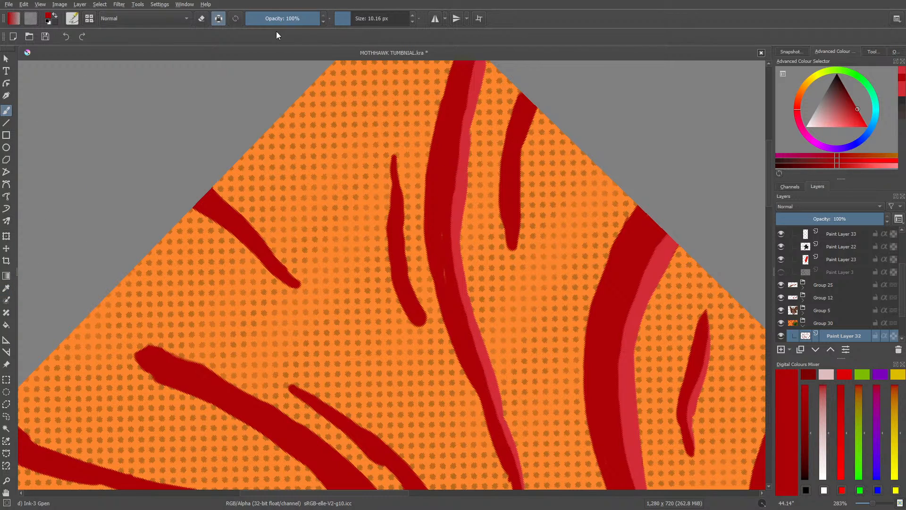
{"action": "left_click", "coordinate": [218, 19]}
{"action": "left_click_drag", "start_coordinate": [441, 223], "coordinate": [449, 291]}
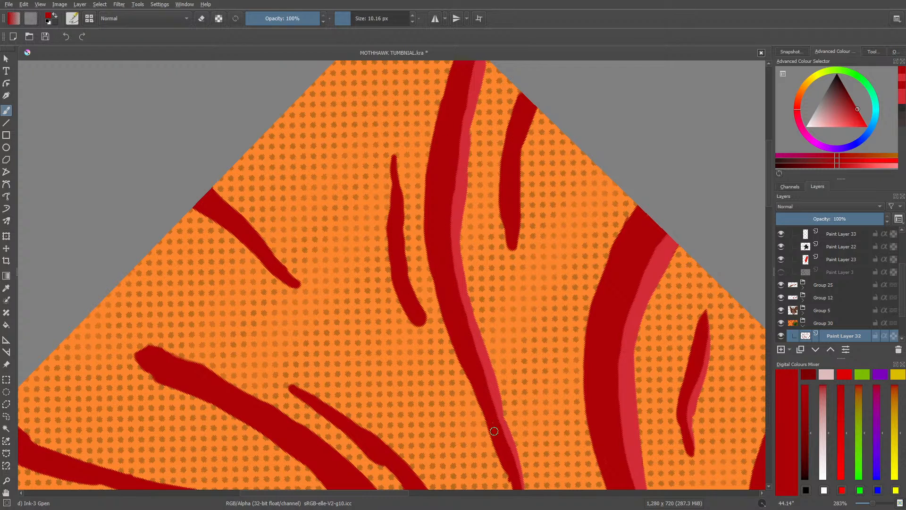
Step: Resample the lighter red, restore alpha preservation, and paint lighter edges on the three short stripes around the long curved stripe
{"action": "left_click", "coordinate": [6, 288]}
{"action": "left_click", "coordinate": [454, 229]}
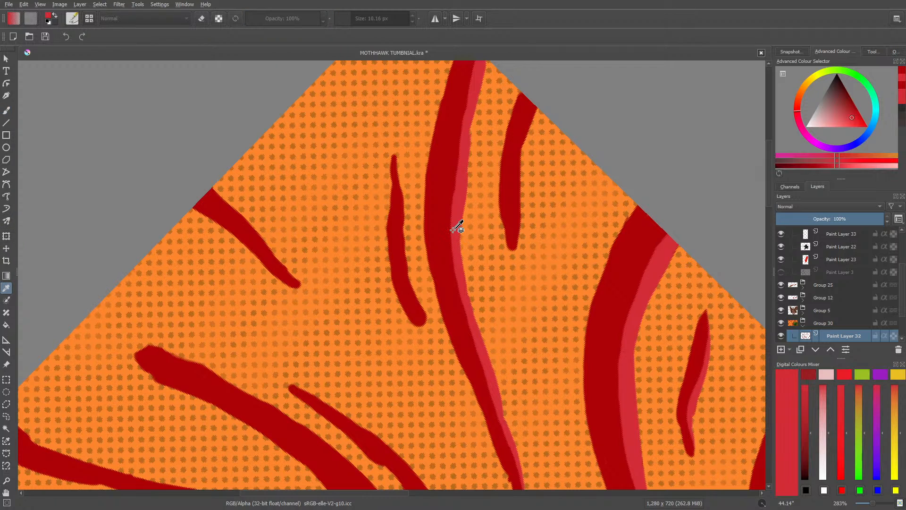
{"action": "left_click", "coordinate": [6, 110]}
{"action": "left_click", "coordinate": [219, 19]}
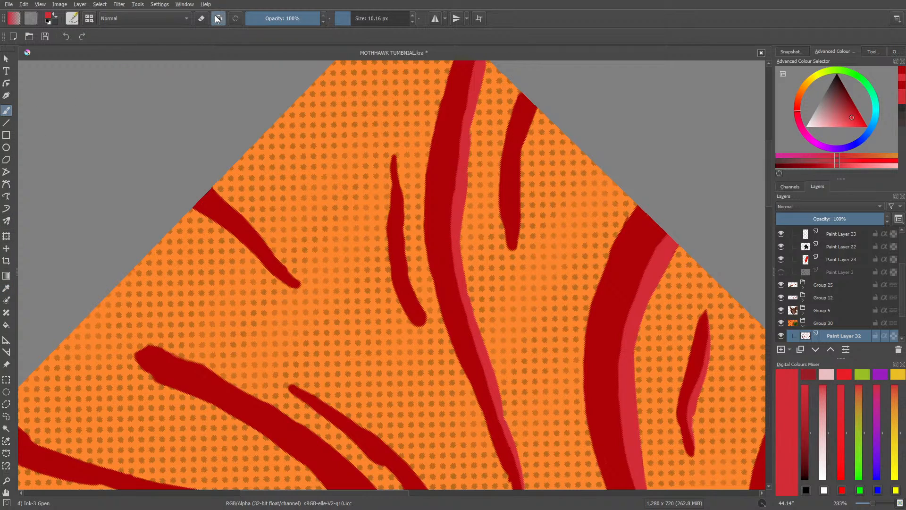
{"action": "mouse_move", "coordinate": [402, 194]}
{"action": "left_mouse_down"}
{"action": "mouse_move", "coordinate": [405, 269]}
{"action": "mouse_move", "coordinate": [423, 324]}
{"action": "left_mouse_up"}
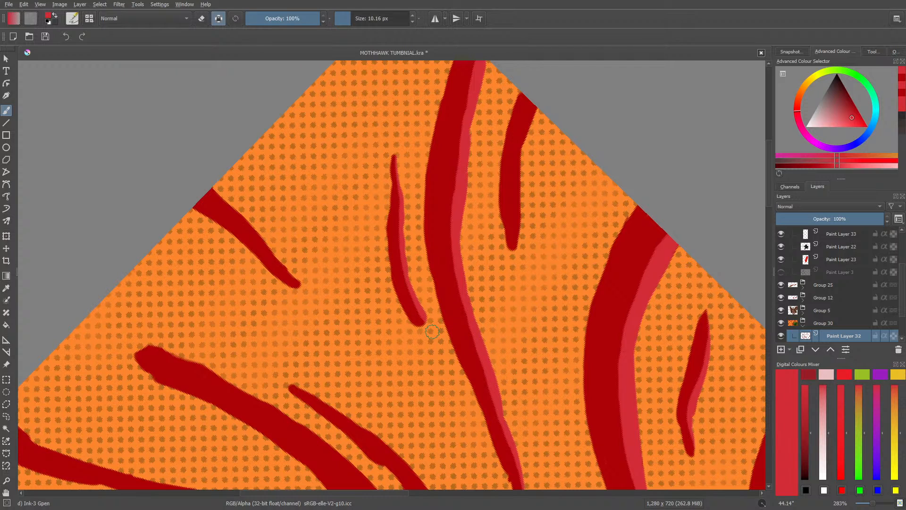
{"action": "mouse_move", "coordinate": [523, 241]}
{"action": "left_mouse_down"}
{"action": "mouse_move", "coordinate": [520, 159]}
{"action": "mouse_move", "coordinate": [538, 97]}
{"action": "left_mouse_up"}
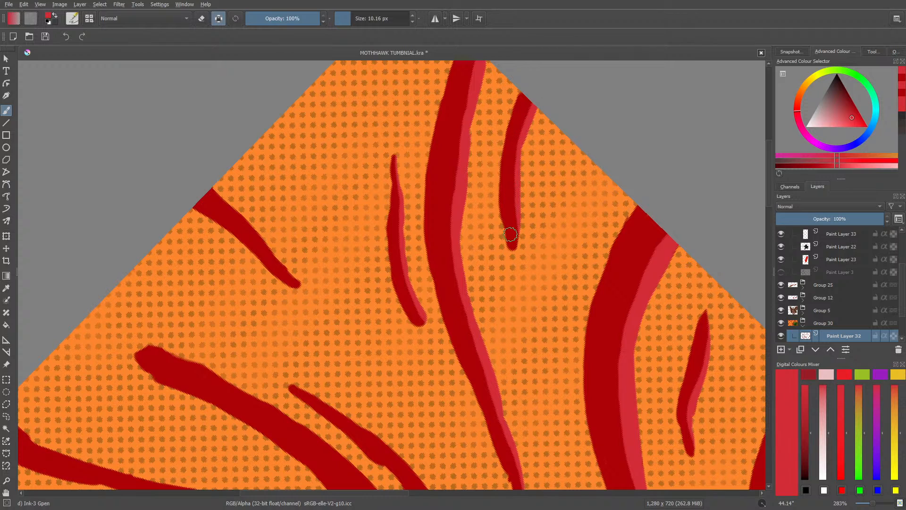
{"action": "left_click_drag", "start_coordinate": [204, 185], "coordinate": [300, 284]}
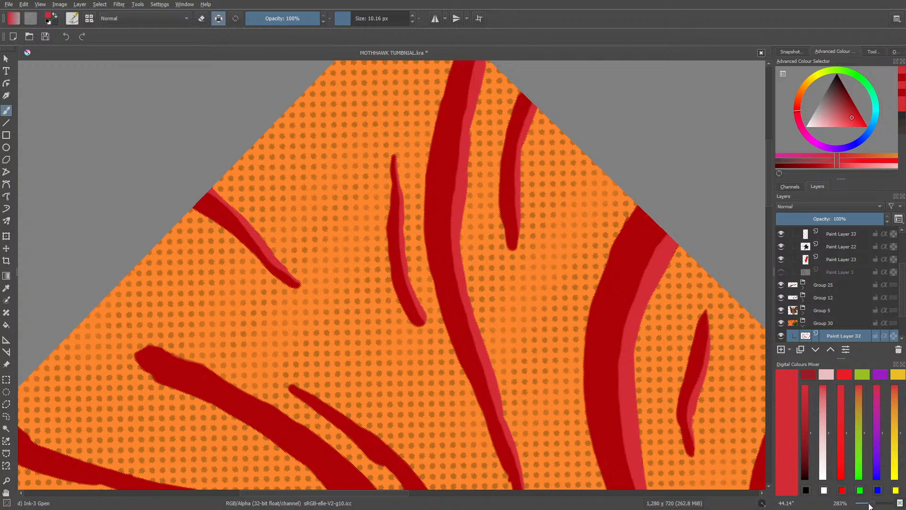
Step: Erase the stray lighter red above the stripe behind the black character's crystal and return to the Ink-3 Gpen brush
{"action": "left_click_drag", "start_coordinate": [870, 504], "coordinate": [869, 504]}
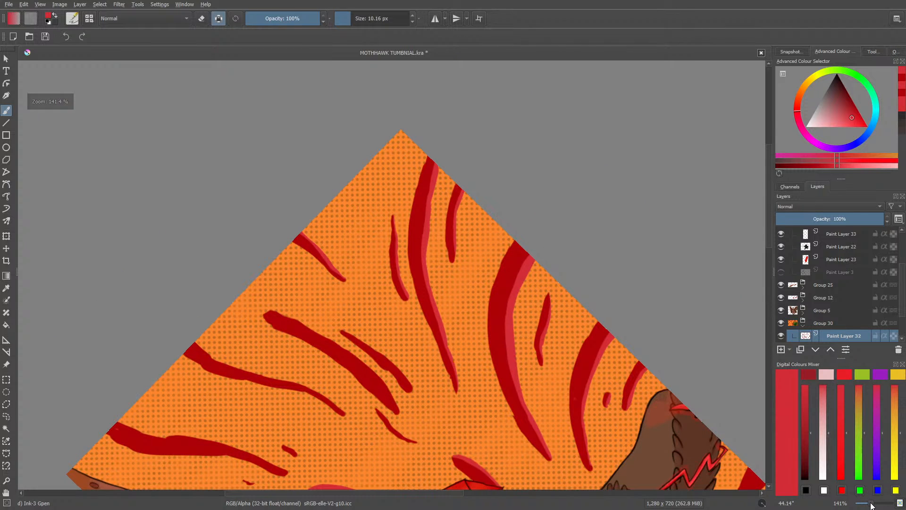
{"action": "scroll", "coordinate": [768, 235], "scroll_direction": "down", "scroll_amount": 5}
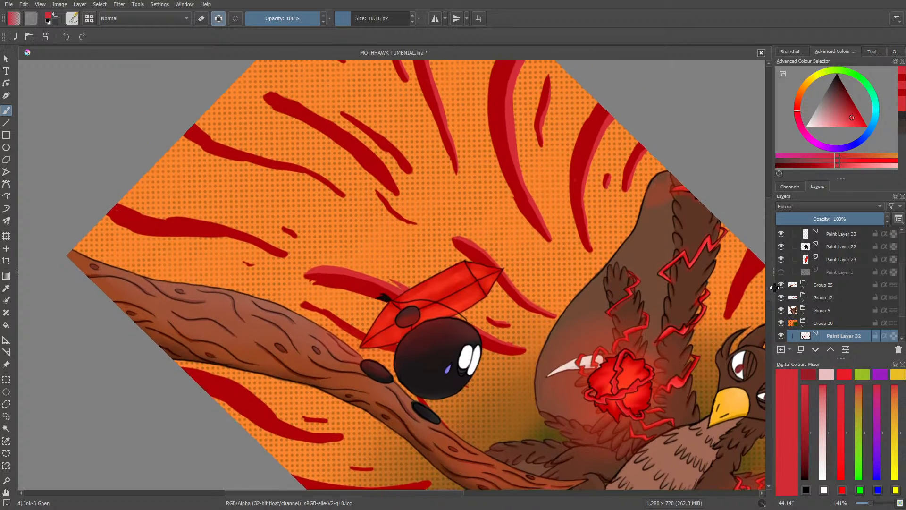
{"action": "scroll", "coordinate": [774, 288], "scroll_direction": "up", "scroll_amount": 1}
{"action": "right_click", "coordinate": [337, 178]}
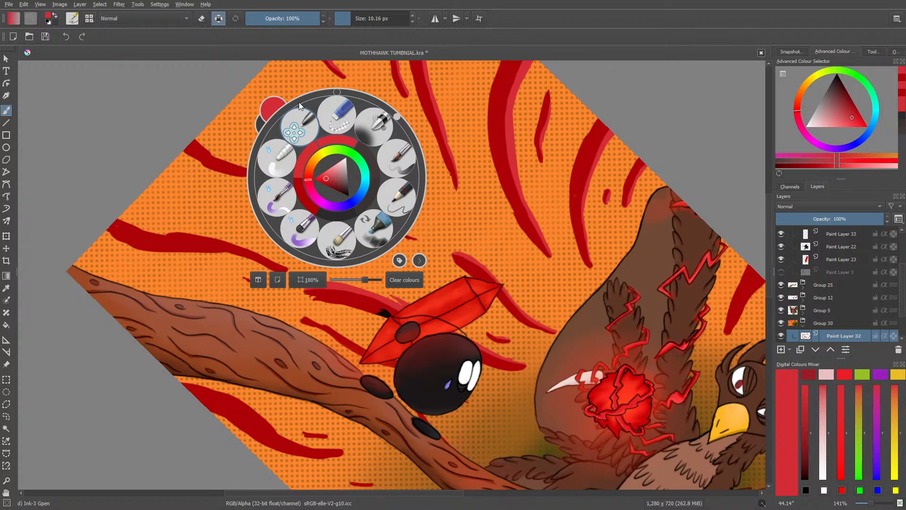
{"action": "left_click", "coordinate": [338, 90]}
{"action": "right_click", "coordinate": [316, 156]}
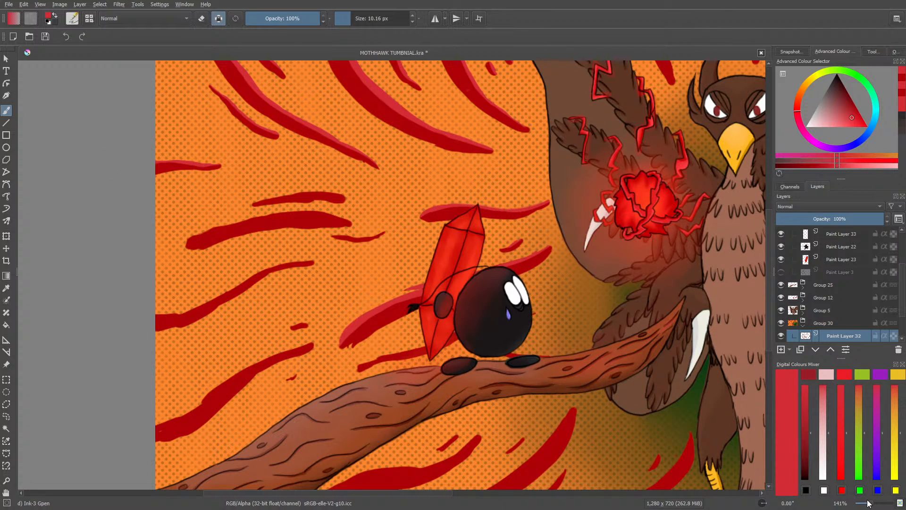
{"action": "mouse_move", "coordinate": [870, 504]}
{"action": "left_mouse_down"}
{"action": "mouse_move", "coordinate": [862, 505]}
{"action": "mouse_move", "coordinate": [879, 505]}
{"action": "left_mouse_up"}
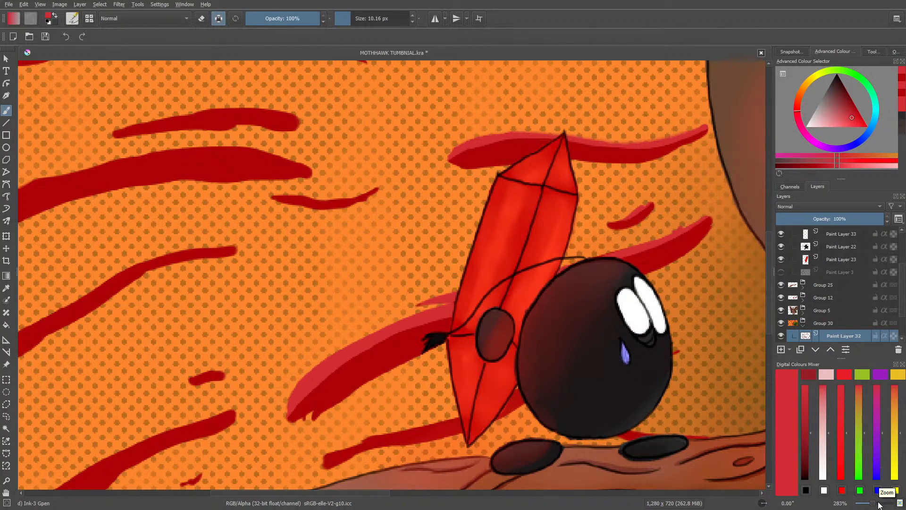
{"action": "key", "text": "e"}
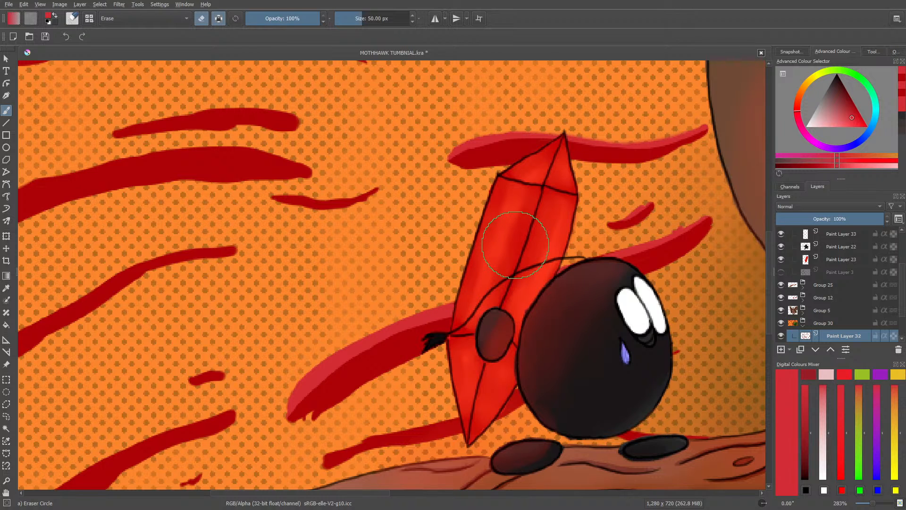
{"action": "left_click_drag", "start_coordinate": [873, 504], "coordinate": [871, 507]}
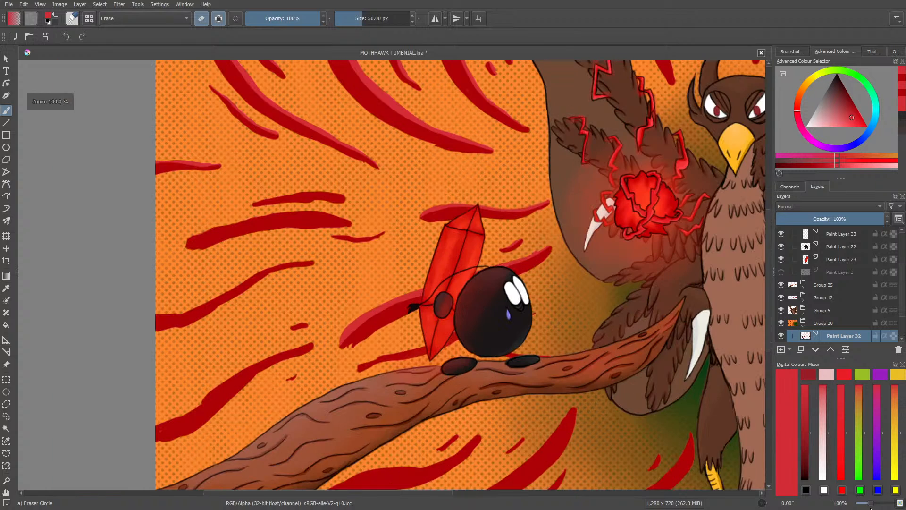
{"action": "key", "text": "slash"}
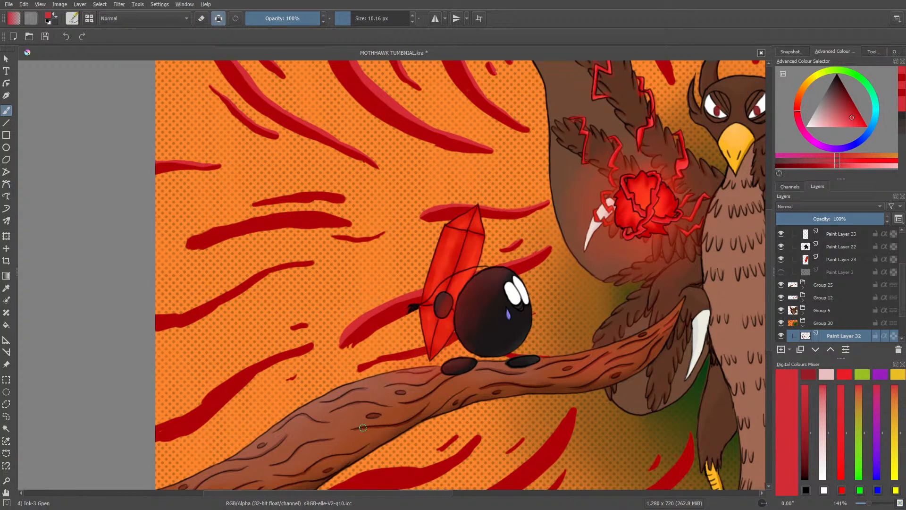
Step: Resample the lighter red and paint a lighter edge along the short stripe above the wide unshaded stripe, behind the black character
{"action": "left_click_drag", "start_coordinate": [383, 492], "coordinate": [339, 491]}
{"action": "right_click", "coordinate": [192, 275]}
{"action": "left_click", "coordinate": [355, 399]}
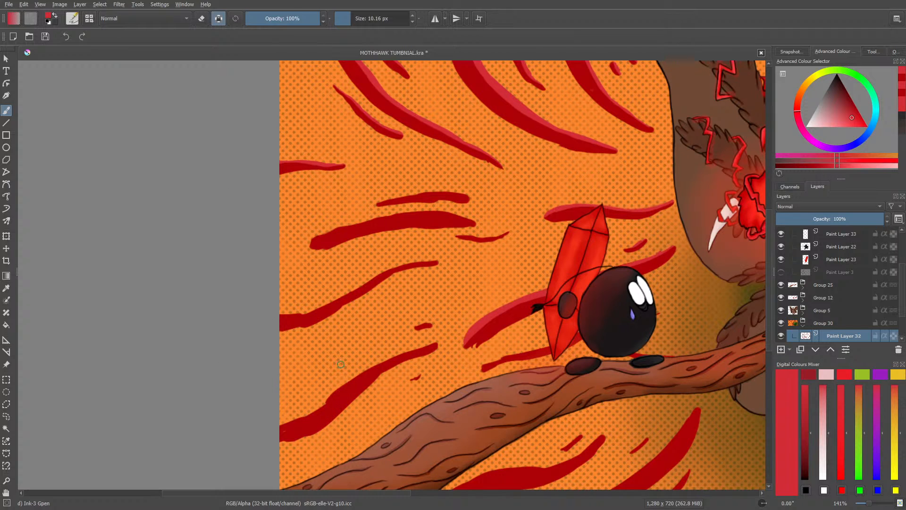
{"action": "right_click", "coordinate": [387, 160]}
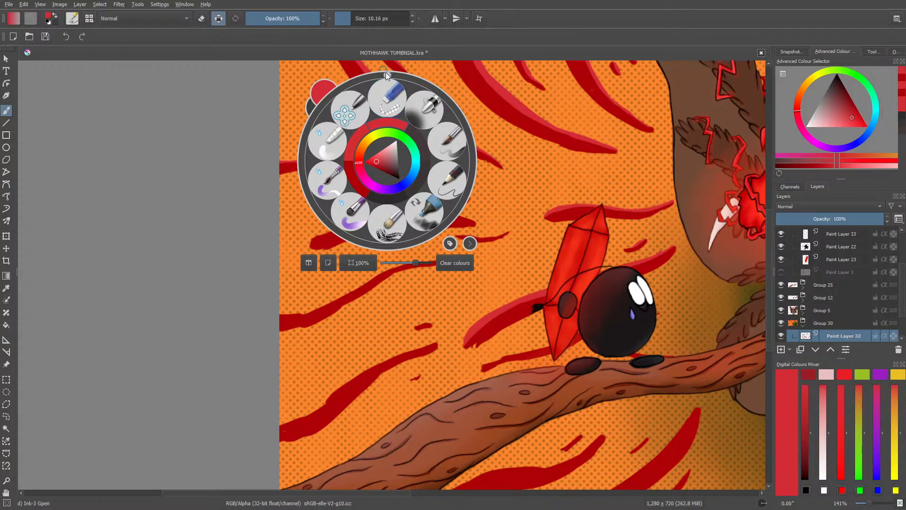
{"action": "left_click_drag", "start_coordinate": [386, 72], "coordinate": [350, 175]}
{"action": "right_click", "coordinate": [352, 166]}
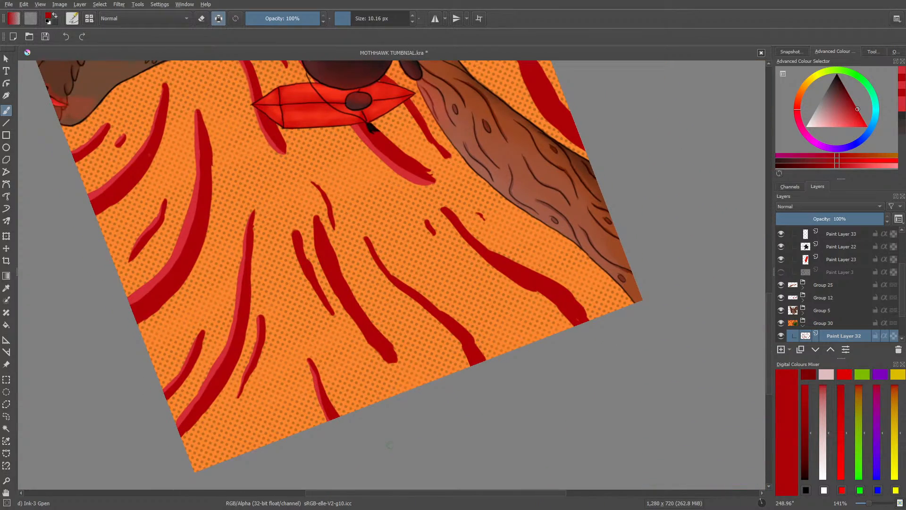
{"action": "left_click_drag", "start_coordinate": [388, 495], "coordinate": [335, 498]}
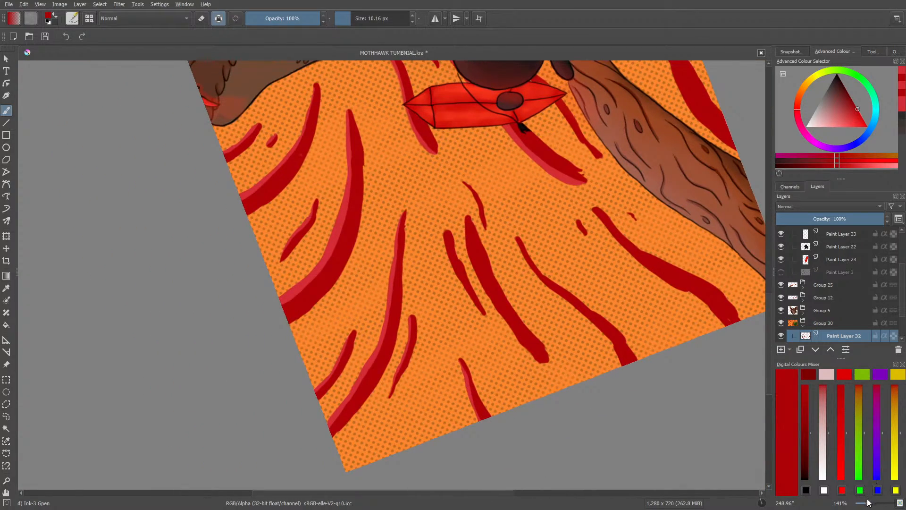
{"action": "left_click_drag", "start_coordinate": [867, 502], "coordinate": [874, 502]}
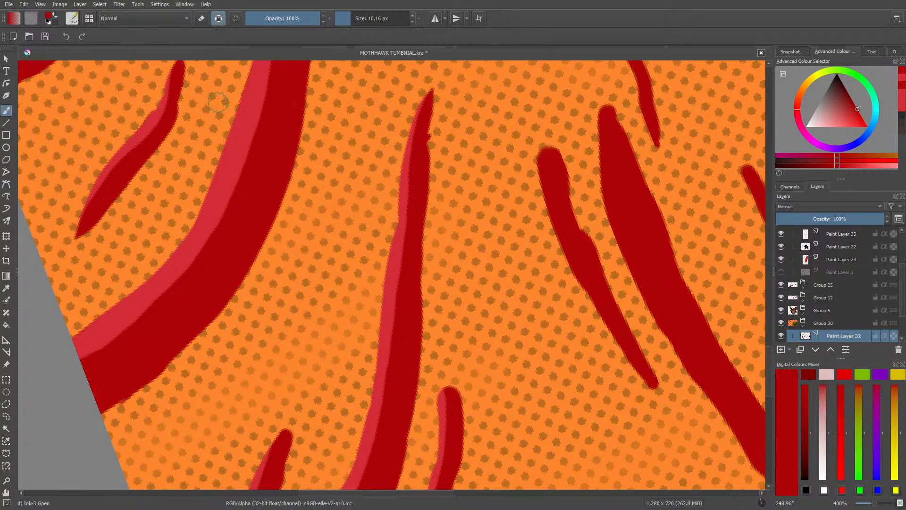
{"action": "left_click", "coordinate": [6, 288]}
{"action": "left_click", "coordinate": [131, 303]}
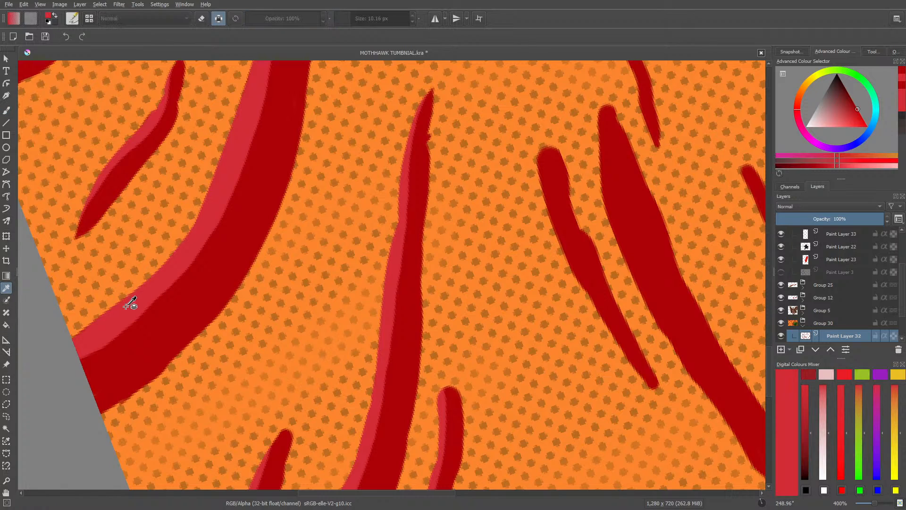
{"action": "left_click", "coordinate": [6, 110]}
{"action": "left_click_drag", "start_coordinate": [541, 153], "coordinate": [554, 227]}
{"action": "mouse_move", "coordinate": [538, 137]}
{"action": "left_mouse_down"}
{"action": "mouse_move", "coordinate": [556, 228]}
{"action": "mouse_move", "coordinate": [587, 293]}
{"action": "mouse_move", "coordinate": [574, 275]}
{"action": "mouse_move", "coordinate": [626, 369]}
{"action": "left_mouse_up"}
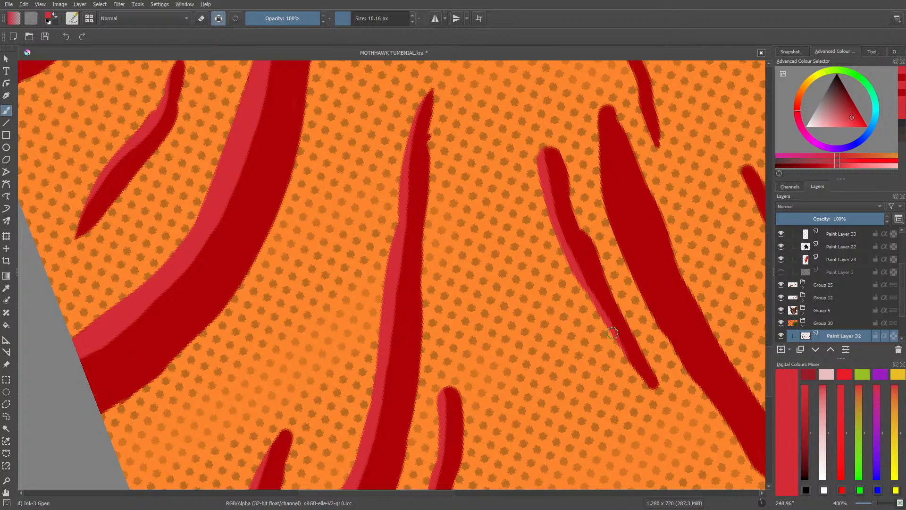
{"action": "left_click_drag", "start_coordinate": [613, 331], "coordinate": [646, 389]}
Step: Resample the lighter red from the shaded edge of the short stripe beside the wide unshaded stripe
{"action": "left_click_drag", "start_coordinate": [390, 493], "coordinate": [454, 493]}
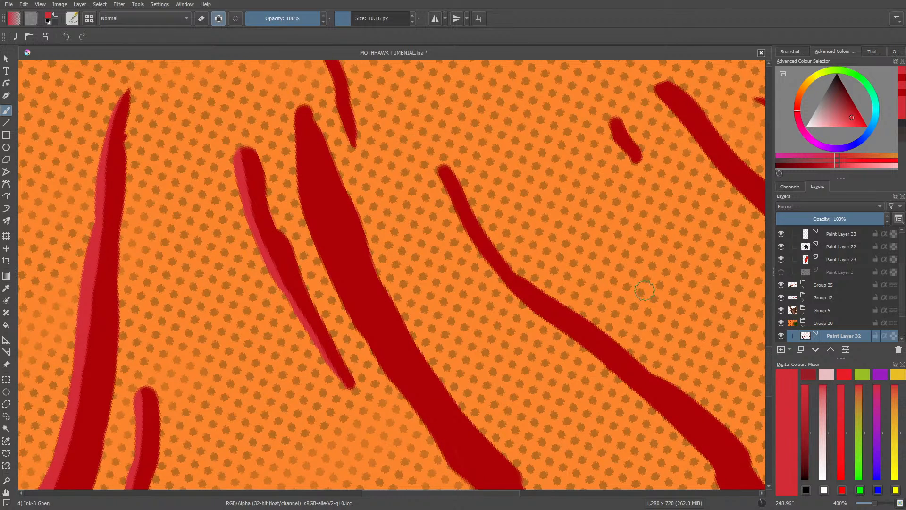
{"action": "right_click", "coordinate": [548, 250]}
{"action": "left_click", "coordinate": [548, 162]}
{"action": "left_click", "coordinate": [585, 338]}
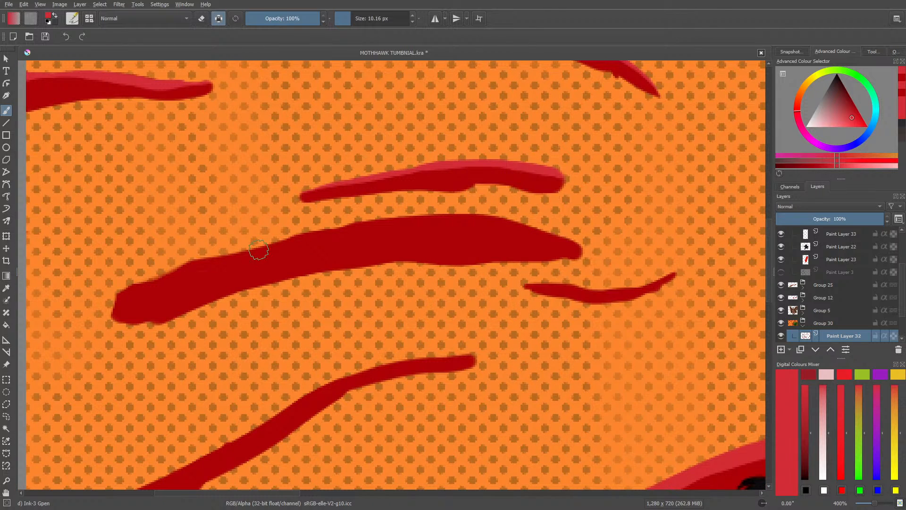
{"action": "right_click", "coordinate": [312, 326]}
{"action": "left_click_drag", "start_coordinate": [310, 241], "coordinate": [276, 331]}
{"action": "left_click", "coordinate": [270, 201]}
{"action": "right_click", "coordinate": [329, 161]}
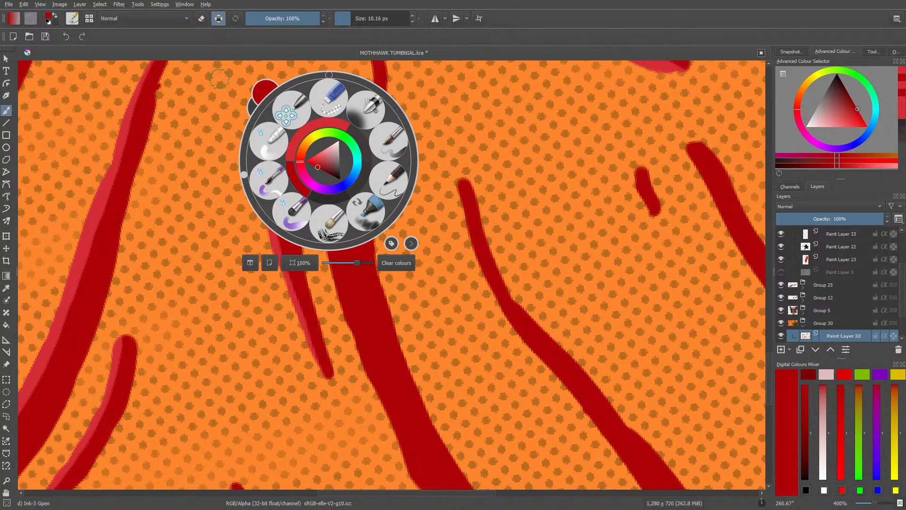
{"action": "left_click", "coordinate": [250, 84]}
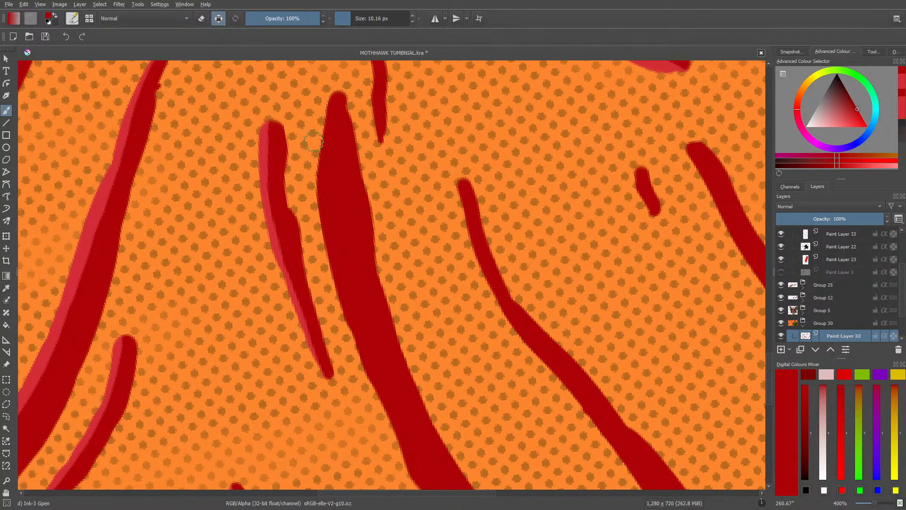
{"action": "key", "text": "p"}
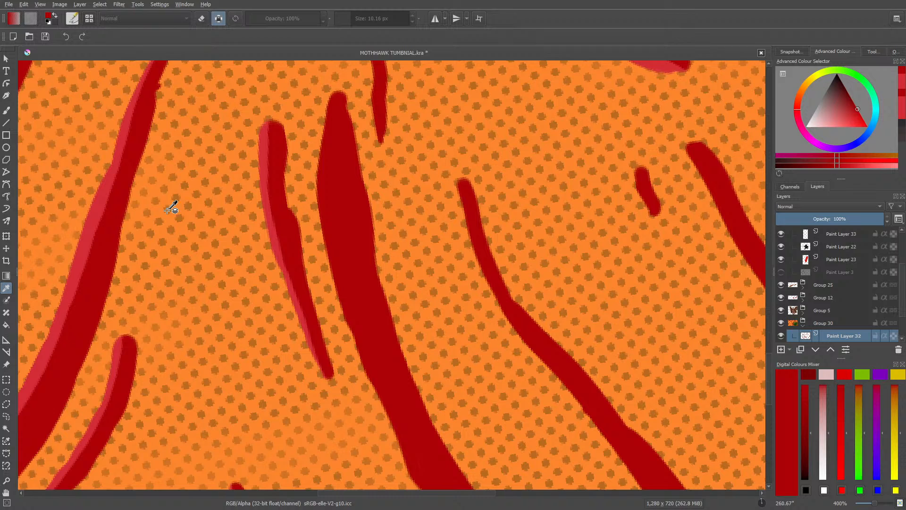
{"action": "left_click", "coordinate": [262, 143]}
{"action": "key", "text": "b"}
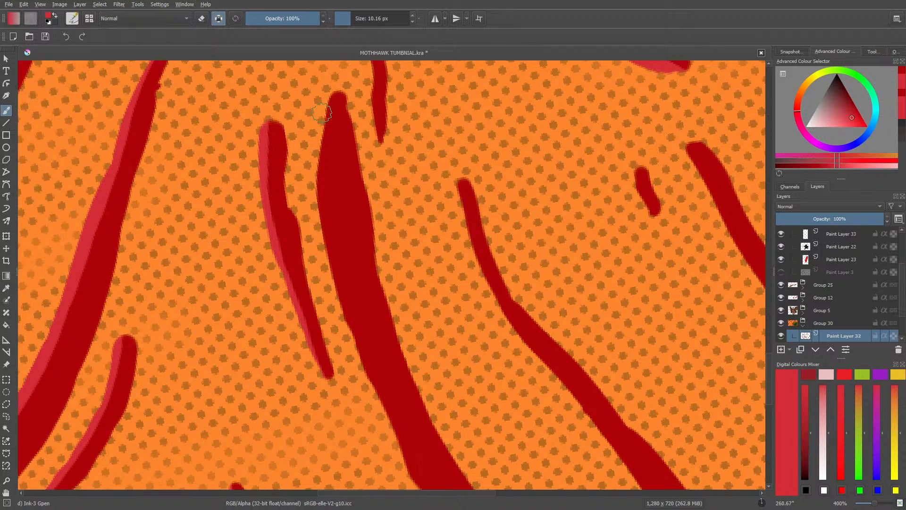
Step: Paint a lighter red edge along the full length of the wide tapered stripe beside the shaded short stripe
{"action": "mouse_move", "coordinate": [334, 92]}
{"action": "left_mouse_down"}
{"action": "mouse_move", "coordinate": [323, 156]}
{"action": "mouse_move", "coordinate": [333, 147]}
{"action": "mouse_move", "coordinate": [314, 168]}
{"action": "mouse_move", "coordinate": [326, 206]}
{"action": "mouse_move", "coordinate": [319, 154]}
{"action": "mouse_move", "coordinate": [327, 257]}
{"action": "mouse_move", "coordinate": [321, 146]}
{"action": "mouse_move", "coordinate": [346, 282]}
{"action": "left_mouse_up"}
{"action": "left_click_drag", "start_coordinate": [322, 150], "coordinate": [325, 183]}
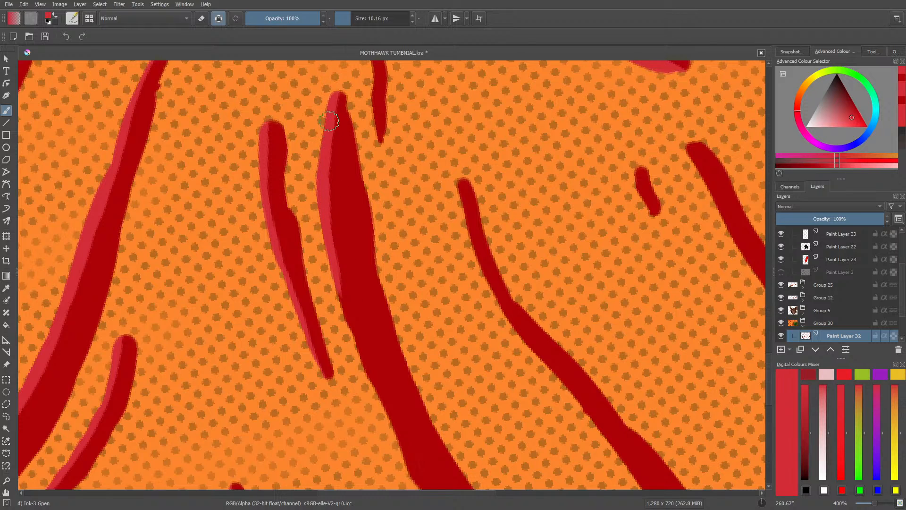
{"action": "mouse_move", "coordinate": [332, 121]}
{"action": "left_mouse_down"}
{"action": "mouse_move", "coordinate": [331, 292]}
{"action": "mouse_move", "coordinate": [364, 360]}
{"action": "left_mouse_up"}
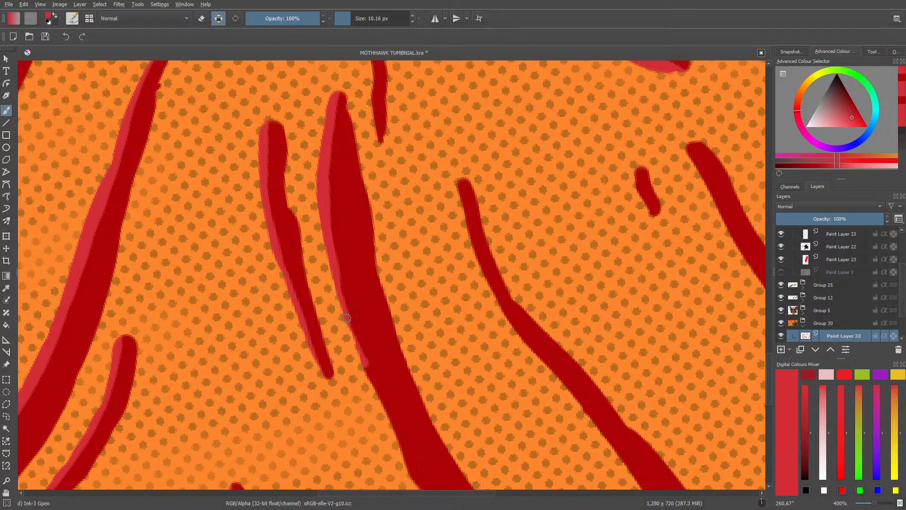
{"action": "mouse_move", "coordinate": [340, 300]}
{"action": "left_mouse_down"}
{"action": "mouse_move", "coordinate": [379, 404]}
{"action": "mouse_move", "coordinate": [366, 384]}
{"action": "mouse_move", "coordinate": [369, 375]}
{"action": "mouse_move", "coordinate": [410, 457]}
{"action": "left_mouse_up"}
{"action": "left_click_drag", "start_coordinate": [769, 365], "coordinate": [769, 390]}
{"action": "left_click_drag", "start_coordinate": [412, 250], "coordinate": [459, 318]}
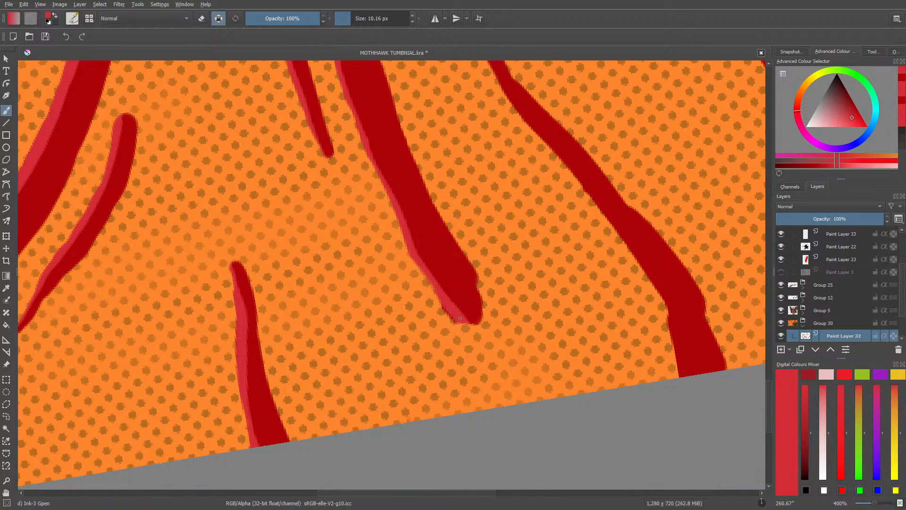
{"action": "left_click_drag", "start_coordinate": [410, 242], "coordinate": [413, 251]}
Step: Paint lighter red edges on the thin short stripe above the wide one and the long winding stripe reaching the canvas edge
{"action": "left_click_drag", "start_coordinate": [769, 385], "coordinate": [765, 338]}
{"action": "left_click_drag", "start_coordinate": [380, 317], "coordinate": [349, 188]}
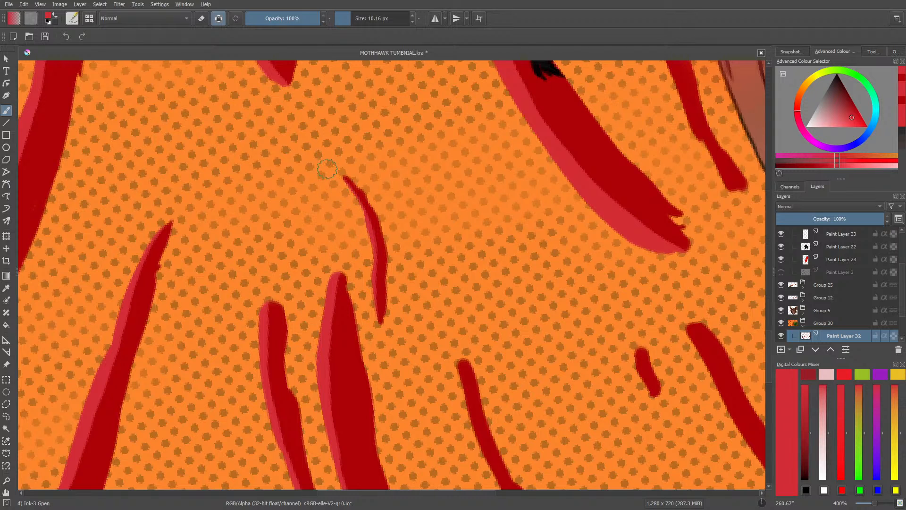
{"action": "left_click_drag", "start_coordinate": [770, 338], "coordinate": [772, 364]}
{"action": "mouse_move", "coordinate": [458, 168]}
{"action": "left_mouse_down"}
{"action": "mouse_move", "coordinate": [468, 219]}
{"action": "mouse_move", "coordinate": [452, 151]}
{"action": "mouse_move", "coordinate": [486, 266]}
{"action": "mouse_move", "coordinate": [478, 225]}
{"action": "mouse_move", "coordinate": [473, 234]}
{"action": "mouse_move", "coordinate": [500, 288]}
{"action": "mouse_move", "coordinate": [472, 233]}
{"action": "mouse_move", "coordinate": [529, 330]}
{"action": "mouse_move", "coordinate": [565, 360]}
{"action": "left_mouse_up"}
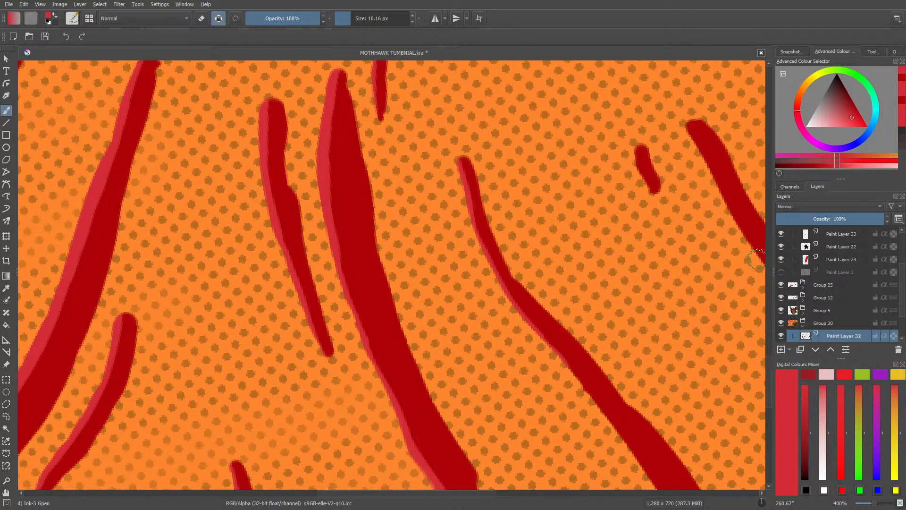
{"action": "scroll", "coordinate": [768, 359], "scroll_direction": "down", "scroll_amount": 5}
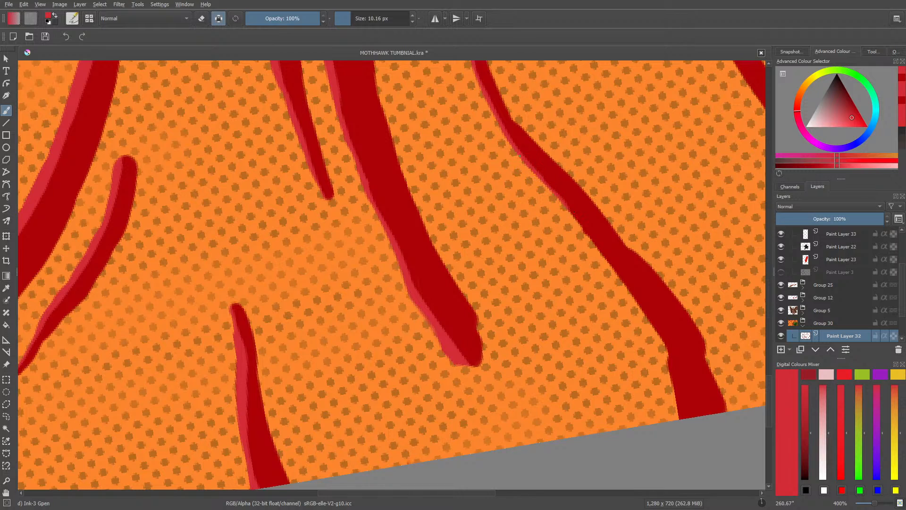
{"action": "left_click_drag", "start_coordinate": [504, 137], "coordinate": [642, 300]}
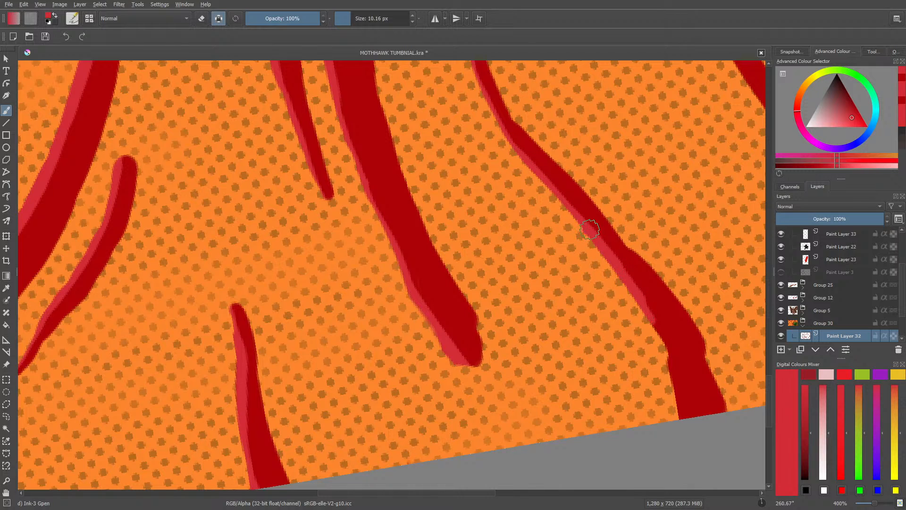
{"action": "left_click_drag", "start_coordinate": [682, 394], "coordinate": [648, 311]}
{"action": "mouse_move", "coordinate": [669, 361]}
{"action": "left_mouse_down"}
{"action": "mouse_move", "coordinate": [686, 416]}
{"action": "mouse_move", "coordinate": [680, 376]}
{"action": "left_mouse_up"}
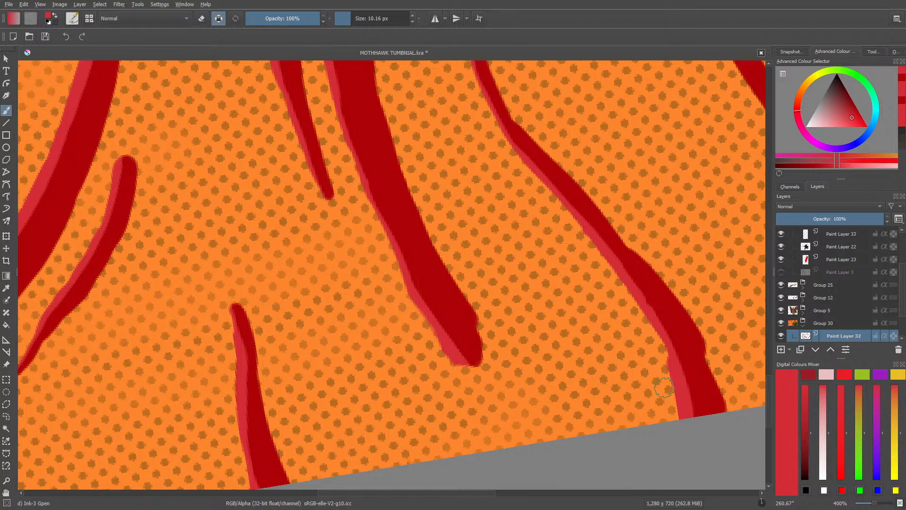
Step: Paint lighter red edges on the small short stripe and the long thick stripe nearest the brown wood-grained trunk
{"action": "left_click_drag", "start_coordinate": [429, 493], "coordinate": [538, 497]}
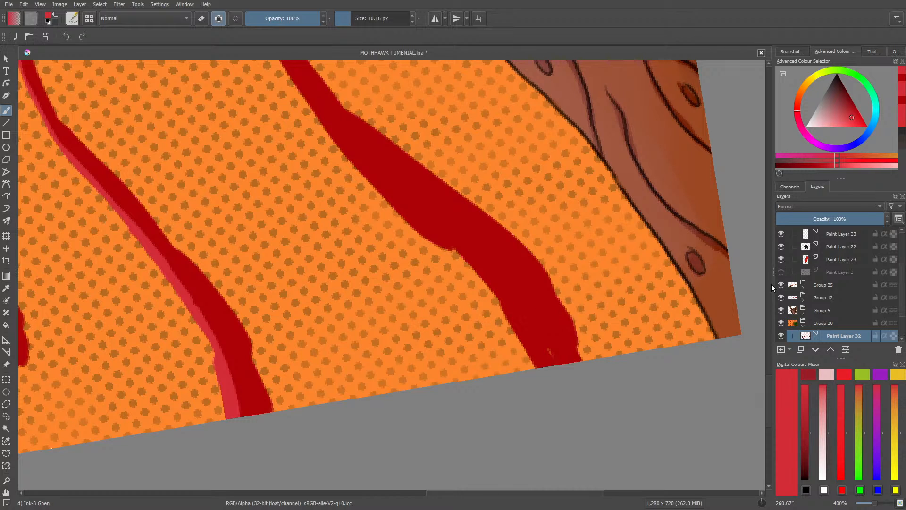
{"action": "left_click_drag", "start_coordinate": [769, 400], "coordinate": [772, 380]}
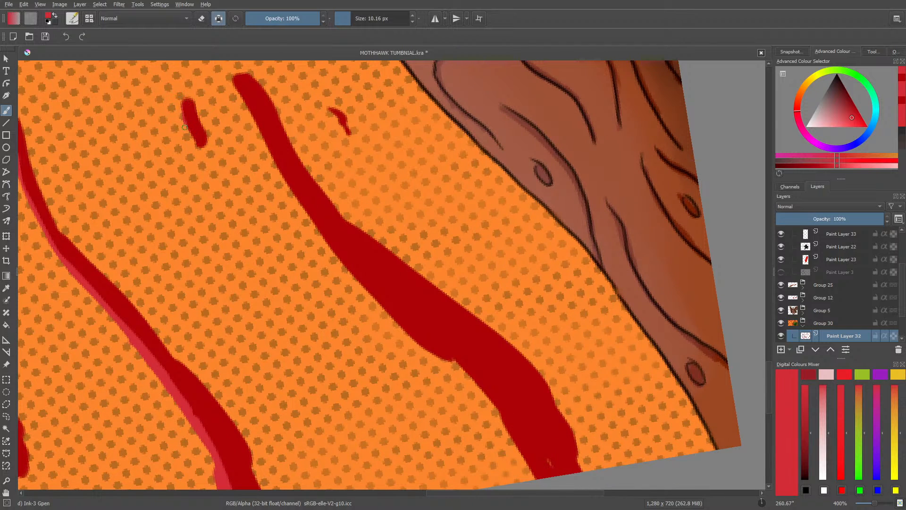
{"action": "left_click_drag", "start_coordinate": [184, 101], "coordinate": [193, 139]}
{"action": "mouse_move", "coordinate": [234, 77]}
{"action": "left_mouse_down"}
{"action": "mouse_move", "coordinate": [282, 184]}
{"action": "mouse_move", "coordinate": [266, 130]}
{"action": "mouse_move", "coordinate": [255, 128]}
{"action": "mouse_move", "coordinate": [288, 191]}
{"action": "mouse_move", "coordinate": [271, 156]}
{"action": "mouse_move", "coordinate": [404, 328]}
{"action": "mouse_move", "coordinate": [464, 377]}
{"action": "mouse_move", "coordinate": [388, 322]}
{"action": "mouse_move", "coordinate": [467, 370]}
{"action": "mouse_move", "coordinate": [398, 329]}
{"action": "mouse_move", "coordinate": [496, 402]}
{"action": "mouse_move", "coordinate": [460, 368]}
{"action": "mouse_move", "coordinate": [524, 436]}
{"action": "mouse_move", "coordinate": [501, 410]}
{"action": "mouse_move", "coordinate": [539, 477]}
{"action": "mouse_move", "coordinate": [520, 435]}
{"action": "left_mouse_up"}
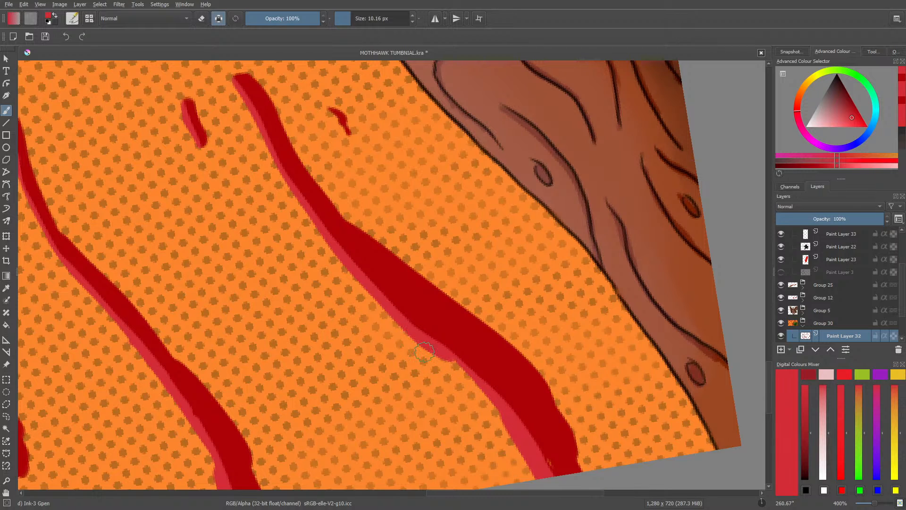
Step: Sample the dark red to touch up the small gap at the thick stripe's lower end, and turn off alpha preservation
{"action": "left_click", "coordinate": [7, 288]}
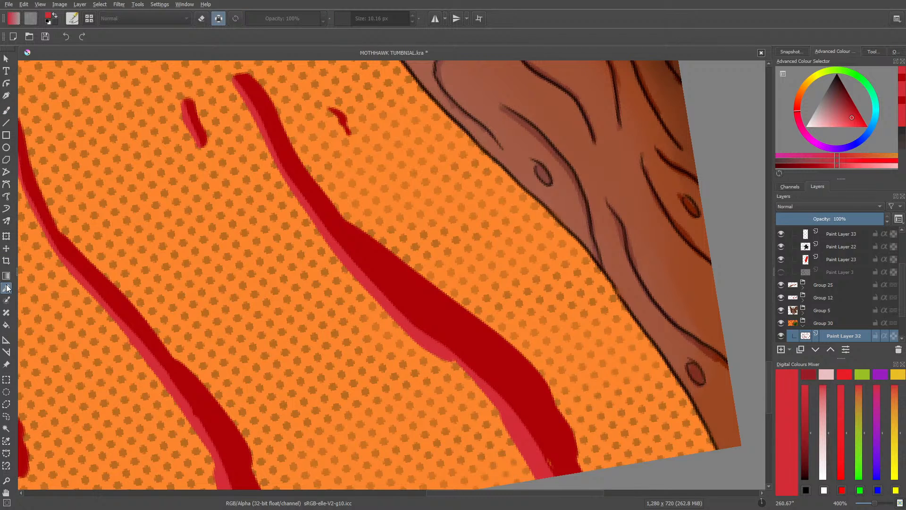
{"action": "left_click", "coordinate": [328, 192]}
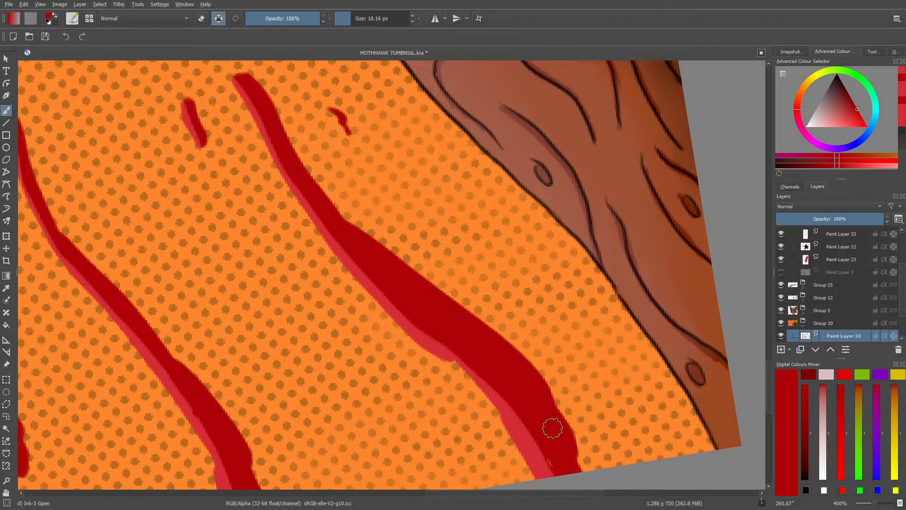
{"action": "left_click_drag", "start_coordinate": [554, 473], "coordinate": [552, 467]}
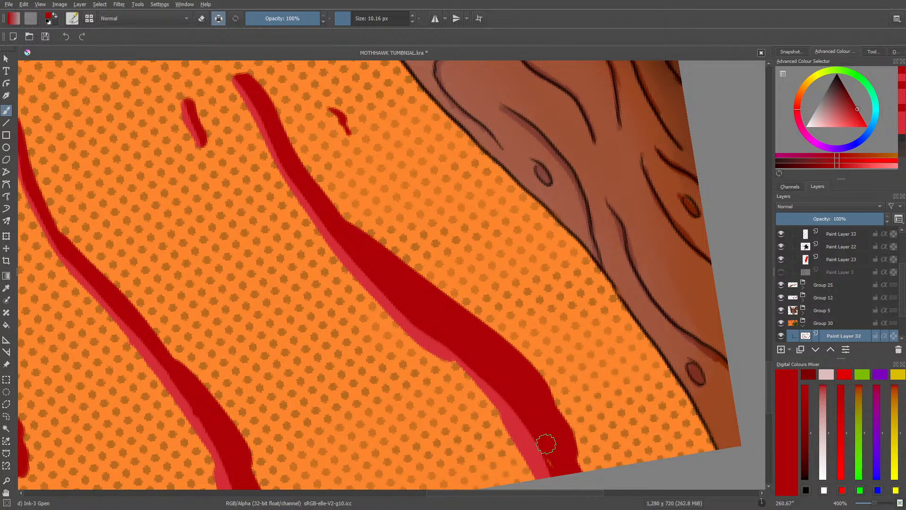
{"action": "left_click", "coordinate": [220, 18]}
Step: Erase the ragged outer side of the thick stripe with the Eraser Circle brush and return to the Ink-3 Gpen brush
{"action": "key", "text": "e"}
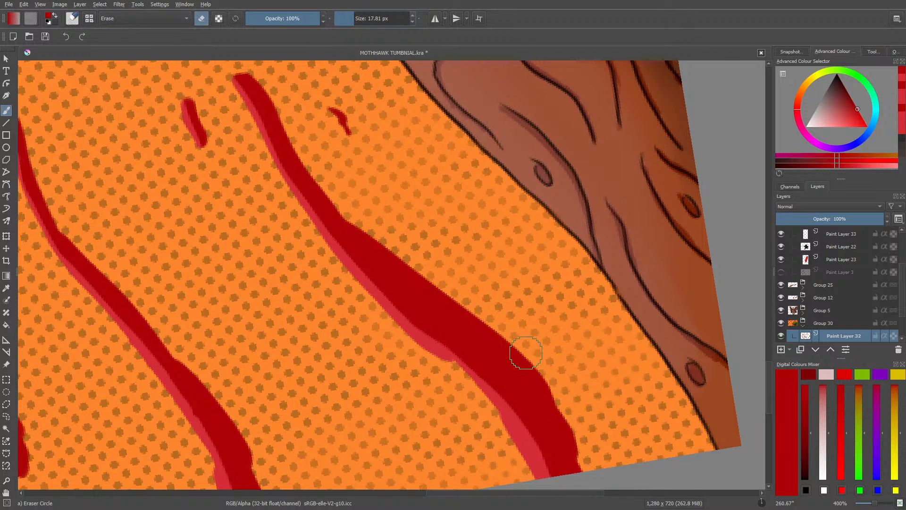
{"action": "left_click_drag", "start_coordinate": [517, 347], "coordinate": [585, 483]}
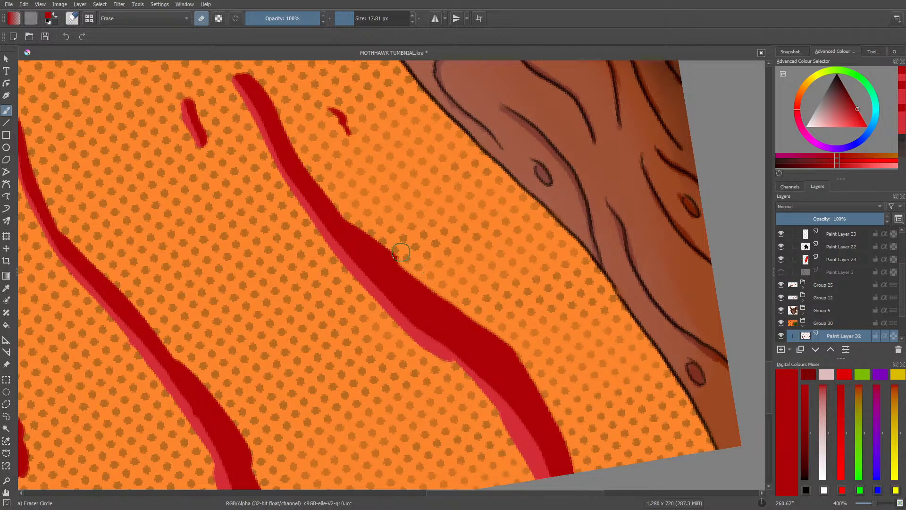
{"action": "left_click_drag", "start_coordinate": [384, 249], "coordinate": [443, 281]}
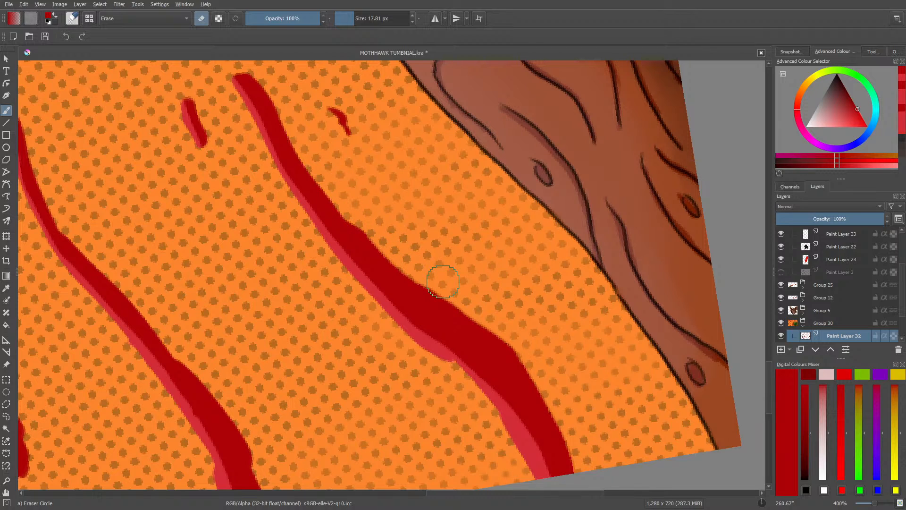
{"action": "key", "text": "e"}
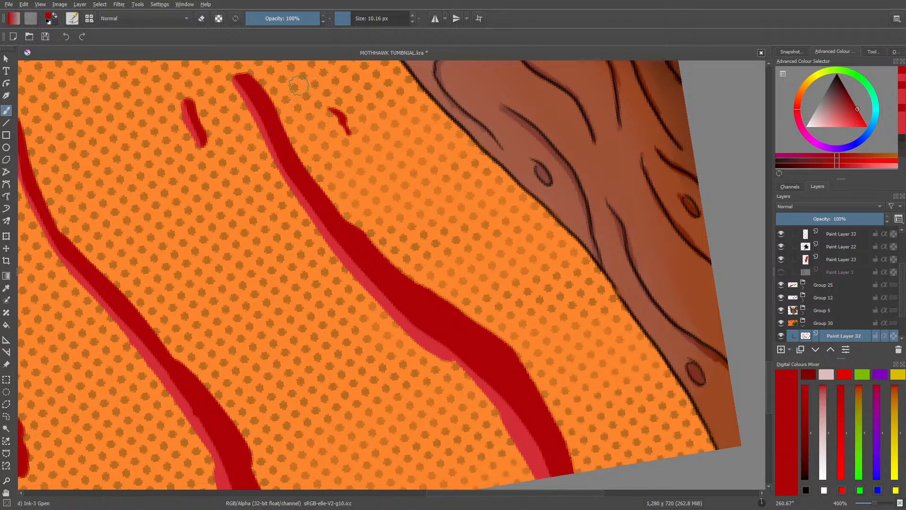
Step: Resample the lighter red, restore alpha preservation, and paint a lighter edge on the small curved mark beside the thick stripe
{"action": "left_click", "coordinate": [6, 288]}
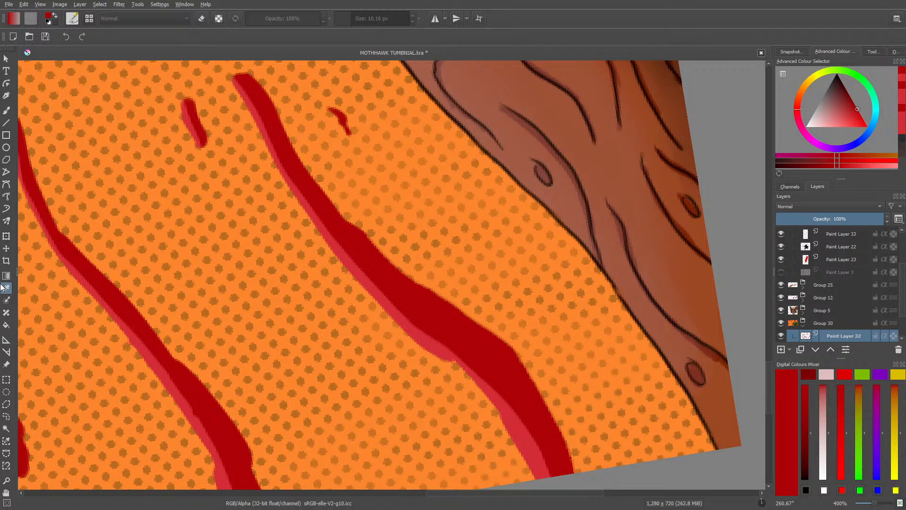
{"action": "left_click", "coordinate": [410, 317]}
{"action": "left_click", "coordinate": [6, 109]}
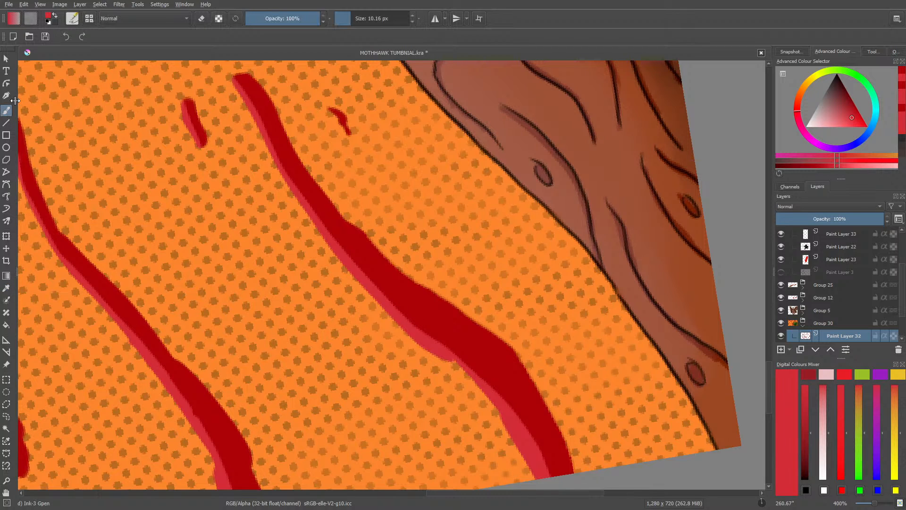
{"action": "mouse_move", "coordinate": [335, 134]}
{"action": "left_mouse_down"}
{"action": "mouse_move", "coordinate": [339, 116]}
{"action": "mouse_move", "coordinate": [310, 111]}
{"action": "left_mouse_up"}
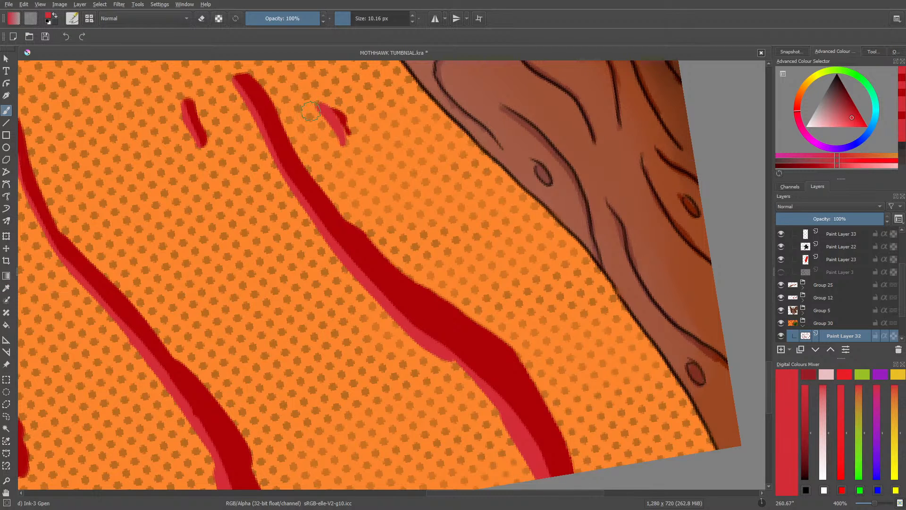
{"action": "key", "text": "ctrl+z"}
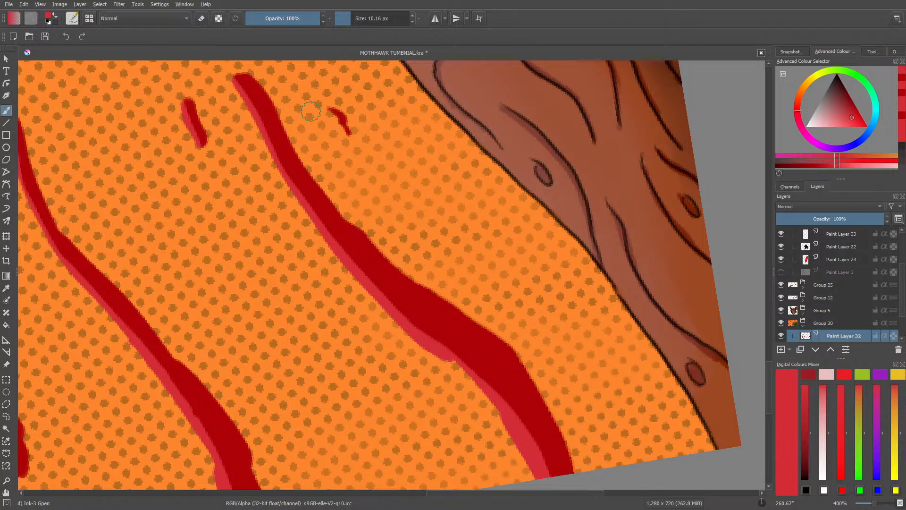
{"action": "left_click", "coordinate": [219, 19]}
{"action": "mouse_move", "coordinate": [326, 109]}
{"action": "left_mouse_down"}
{"action": "mouse_move", "coordinate": [339, 120]}
{"action": "mouse_move", "coordinate": [318, 124]}
{"action": "left_mouse_up"}
Step: Paint a lighter red edge along the narrow stripe between the pointed red shape and the brown trunk
{"action": "left_click_drag", "start_coordinate": [768, 378], "coordinate": [772, 317]}
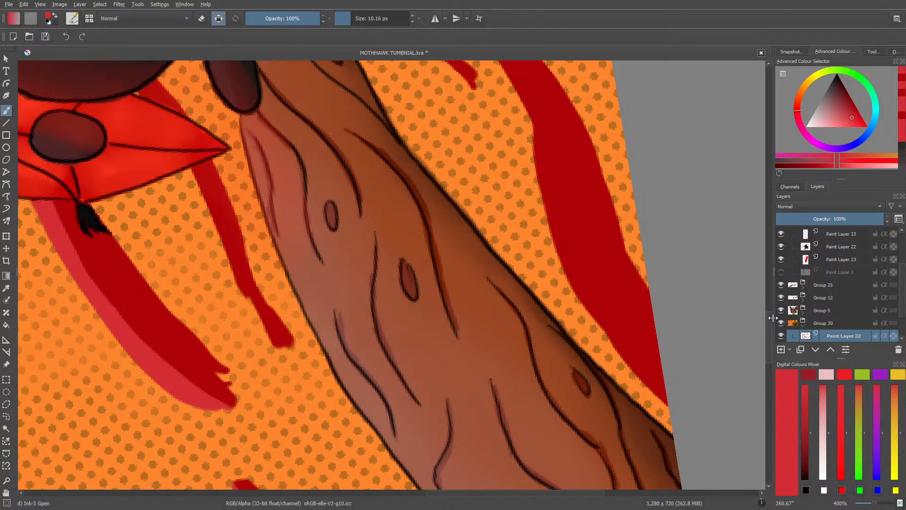
{"action": "left_click_drag", "start_coordinate": [440, 493], "coordinate": [404, 493]}
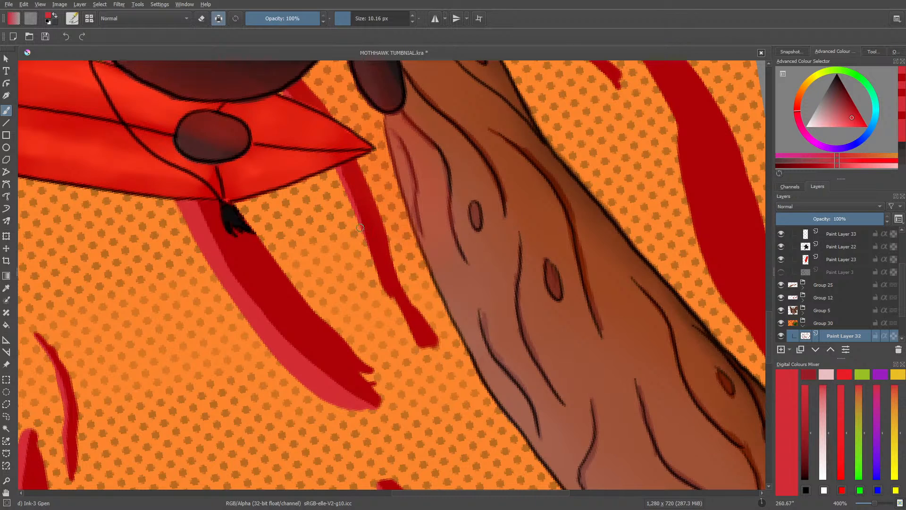
{"action": "left_click_drag", "start_coordinate": [387, 307], "coordinate": [358, 228]}
{"action": "left_click_drag", "start_coordinate": [420, 344], "coordinate": [387, 296]}
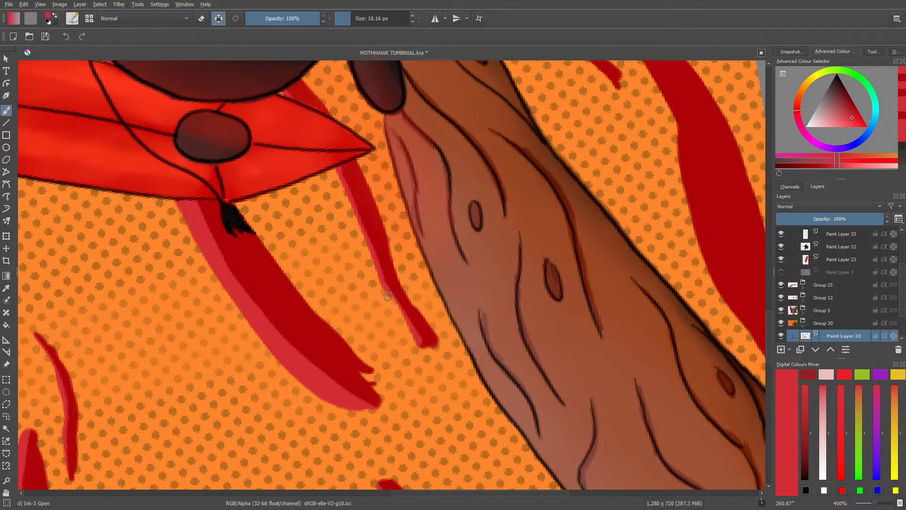
Step: Paint a lighter red edge along the wide curved stripe between the brown trunk and the canvas border
{"action": "left_click_drag", "start_coordinate": [408, 494], "coordinate": [482, 496]}
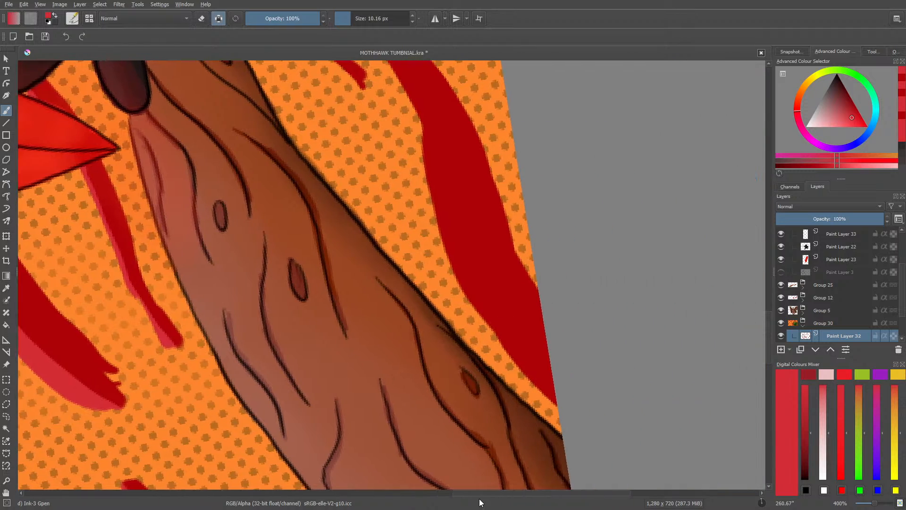
{"action": "mouse_move", "coordinate": [508, 399]}
{"action": "left_mouse_down"}
{"action": "mouse_move", "coordinate": [429, 299]}
{"action": "mouse_move", "coordinate": [393, 231]}
{"action": "left_mouse_up"}
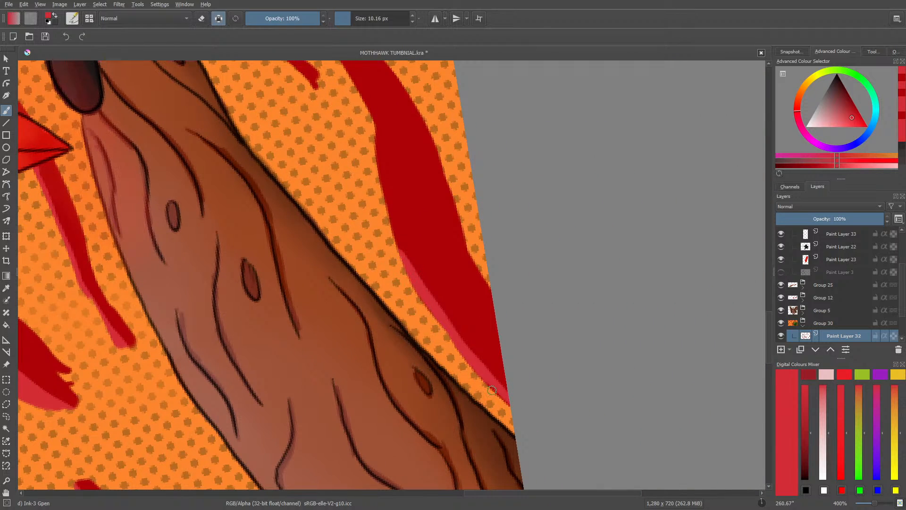
{"action": "left_click_drag", "start_coordinate": [406, 271], "coordinate": [370, 130]}
{"action": "left_click_drag", "start_coordinate": [771, 332], "coordinate": [768, 298]}
{"action": "mouse_move", "coordinate": [384, 453]}
{"action": "left_mouse_down"}
{"action": "mouse_move", "coordinate": [359, 381]}
{"action": "mouse_move", "coordinate": [259, 274]}
{"action": "left_mouse_up"}
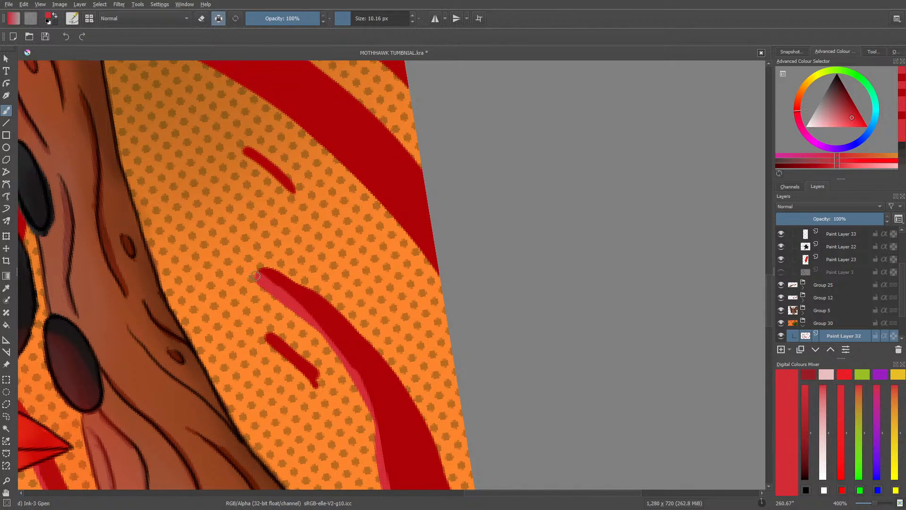
{"action": "mouse_move", "coordinate": [296, 312]}
{"action": "left_mouse_down"}
{"action": "mouse_move", "coordinate": [351, 374]}
{"action": "mouse_move", "coordinate": [372, 424]}
{"action": "left_mouse_up"}
{"action": "scroll", "coordinate": [767, 312], "scroll_direction": "down", "scroll_amount": 3}
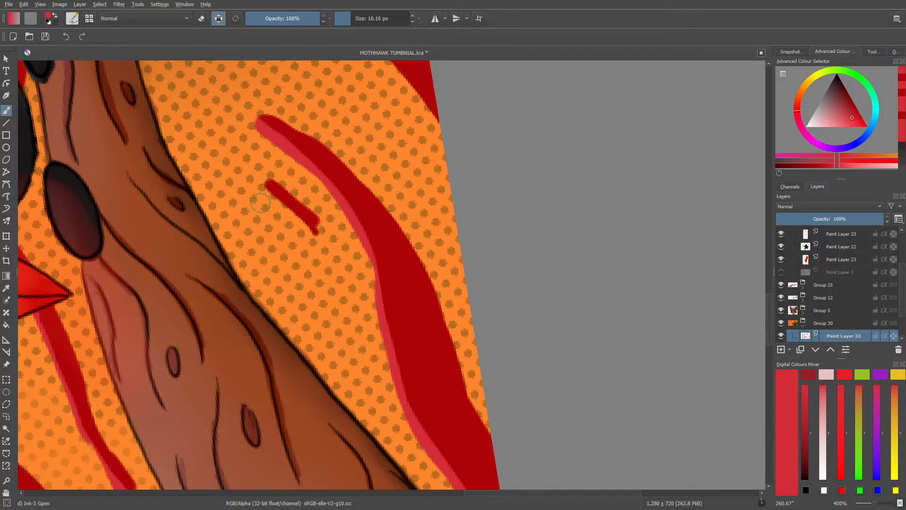
Step: Paint a lighter red edge along the large curved stripe beside the trunk and on the two short dashes below it
{"action": "left_click_drag", "start_coordinate": [260, 188], "coordinate": [314, 240]}
{"action": "scroll", "coordinate": [768, 309], "scroll_direction": "up", "scroll_amount": 5}
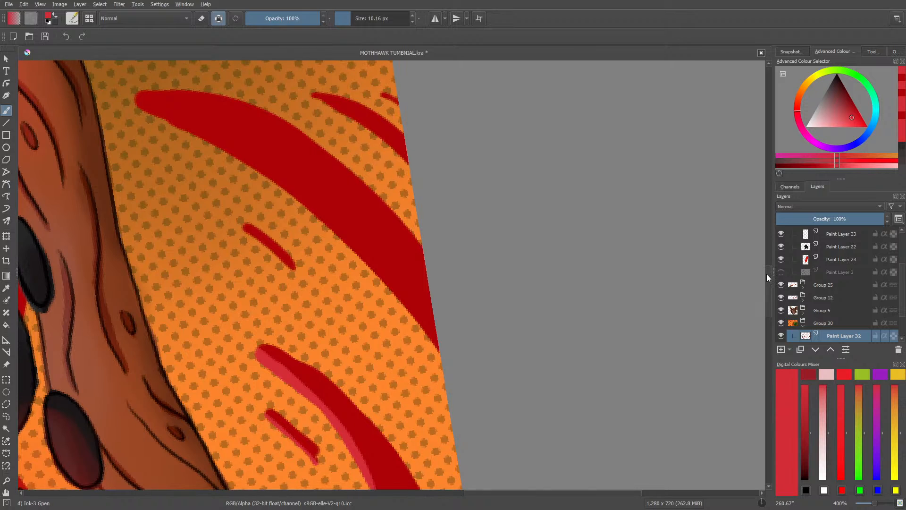
{"action": "left_click_drag", "start_coordinate": [137, 98], "coordinate": [220, 148]}
{"action": "mouse_move", "coordinate": [174, 122]}
{"action": "left_mouse_down"}
{"action": "mouse_move", "coordinate": [299, 200]}
{"action": "mouse_move", "coordinate": [229, 151]}
{"action": "mouse_move", "coordinate": [391, 290]}
{"action": "left_mouse_up"}
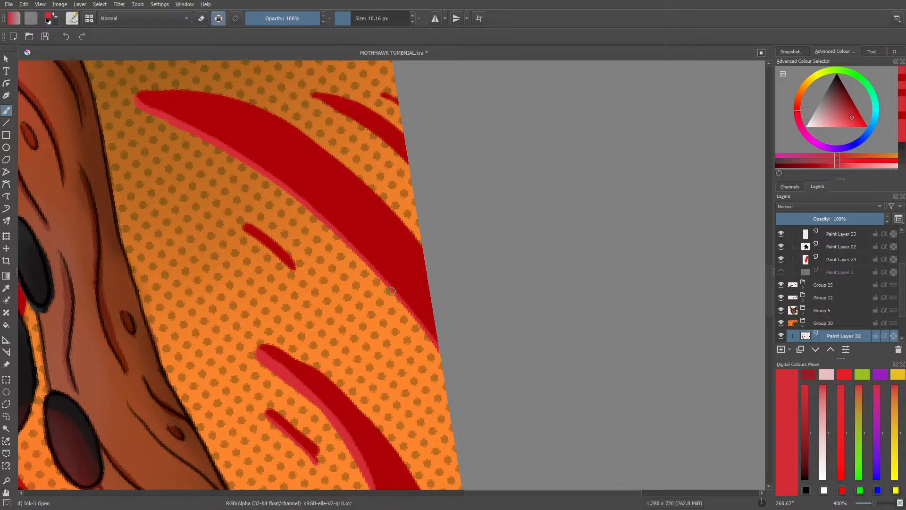
{"action": "left_click_drag", "start_coordinate": [309, 202], "coordinate": [438, 340]}
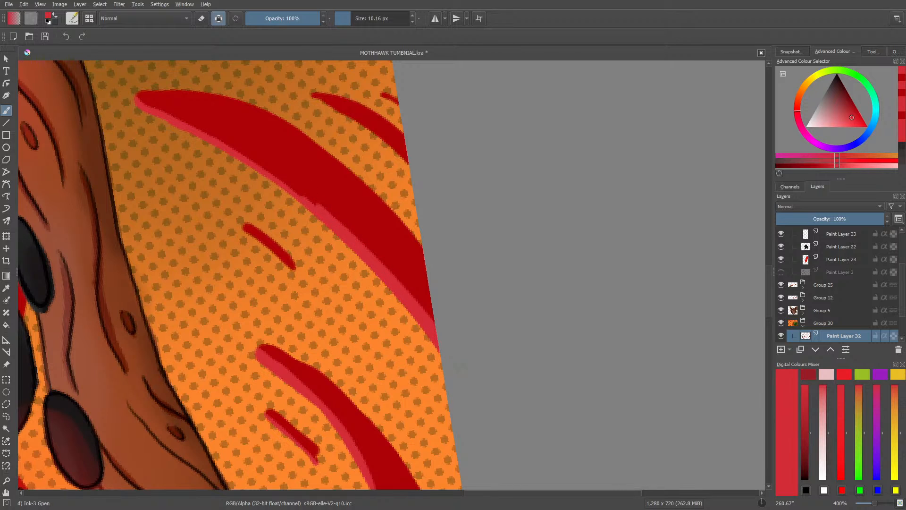
{"action": "left_click_drag", "start_coordinate": [318, 210], "coordinate": [141, 97]}
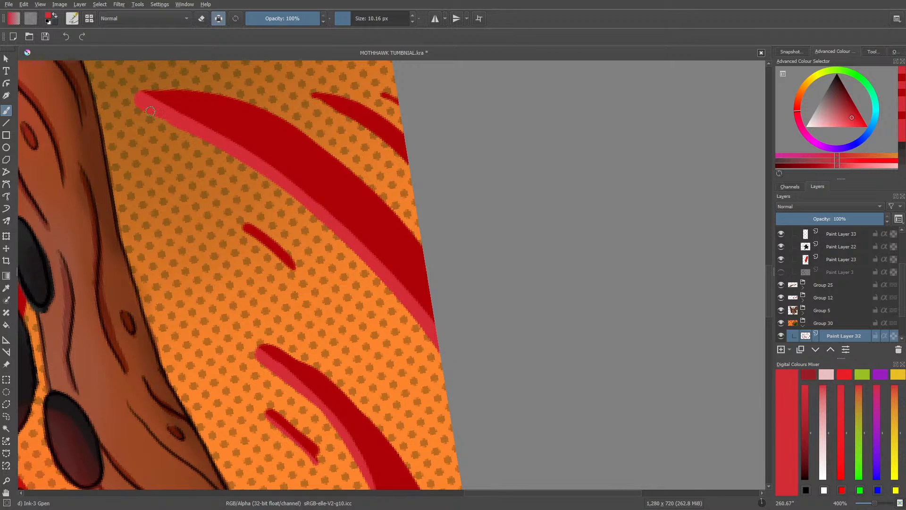
{"action": "left_click_drag", "start_coordinate": [245, 231], "coordinate": [289, 267]}
Step: Sample the dark red and narrow the lighter edge at the pointed end of the large curved stripe
{"action": "left_click", "coordinate": [7, 289]}
{"action": "left_click", "coordinate": [263, 134]}
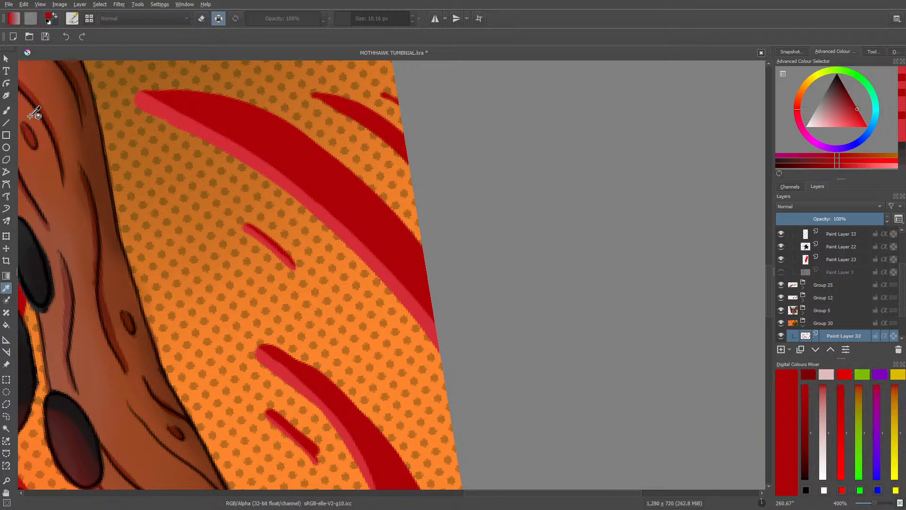
{"action": "left_click", "coordinate": [7, 110]}
{"action": "left_click_drag", "start_coordinate": [195, 104], "coordinate": [194, 103]}
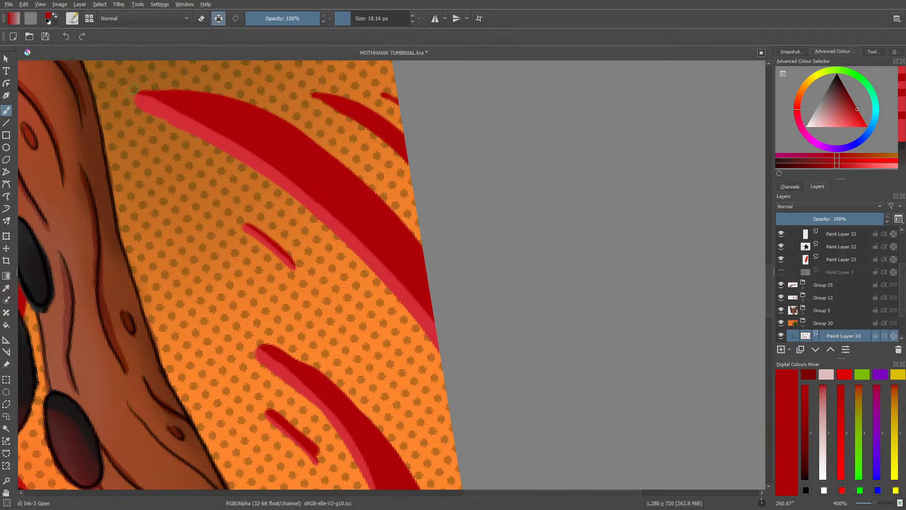
{"action": "left_click_drag", "start_coordinate": [134, 89], "coordinate": [304, 171]}
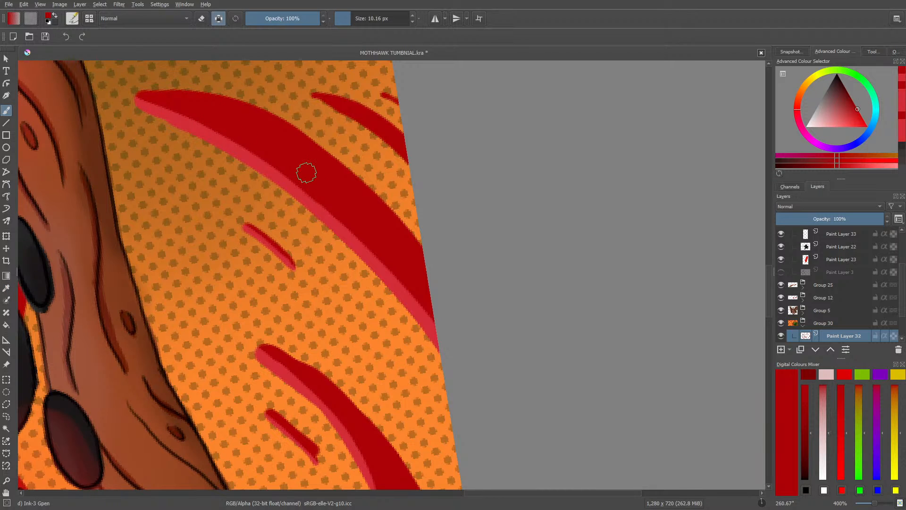
Step: Resample the lighter red and paint a lighter edge on the two small stripes at the canvas border above the large stripe
{"action": "left_click_drag", "start_coordinate": [768, 309], "coordinate": [765, 281]}
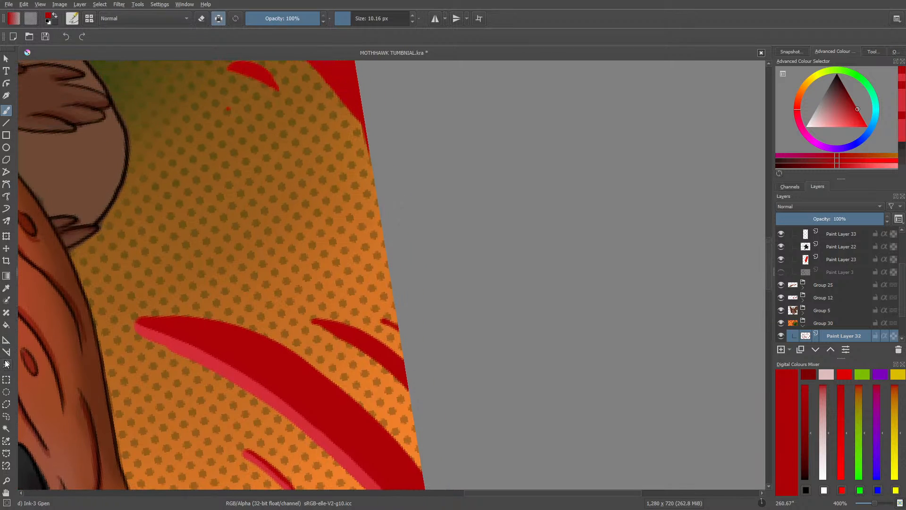
{"action": "left_click", "coordinate": [6, 288]}
{"action": "left_click", "coordinate": [184, 347]}
{"action": "left_click", "coordinate": [6, 110]}
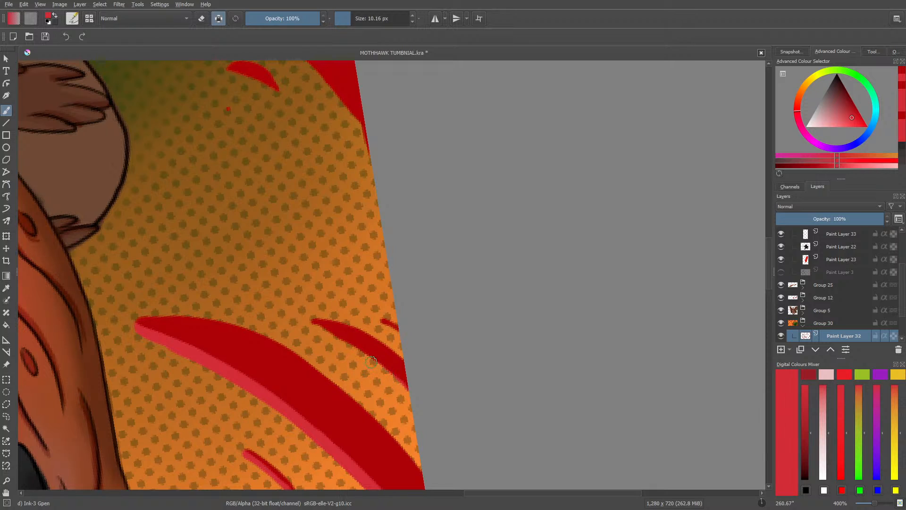
{"action": "left_click_drag", "start_coordinate": [377, 361], "coordinate": [322, 327]}
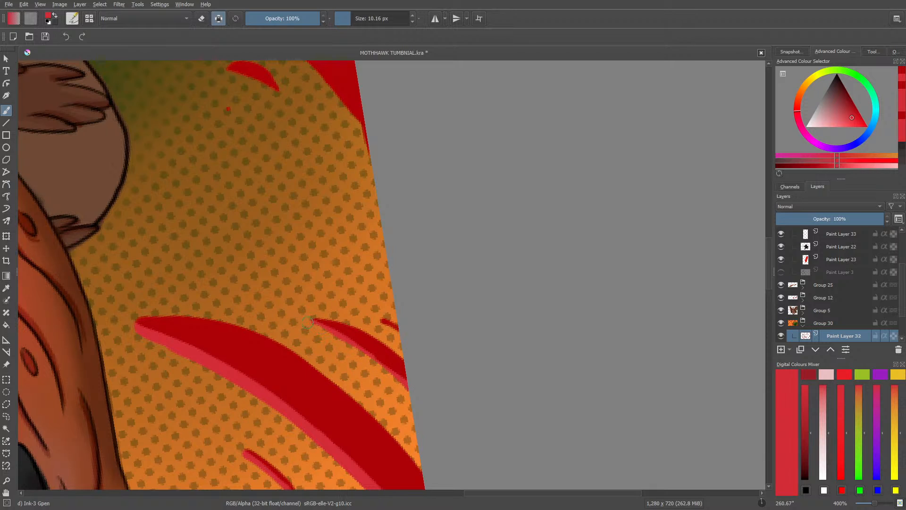
{"action": "left_click_drag", "start_coordinate": [421, 400], "coordinate": [421, 401]}
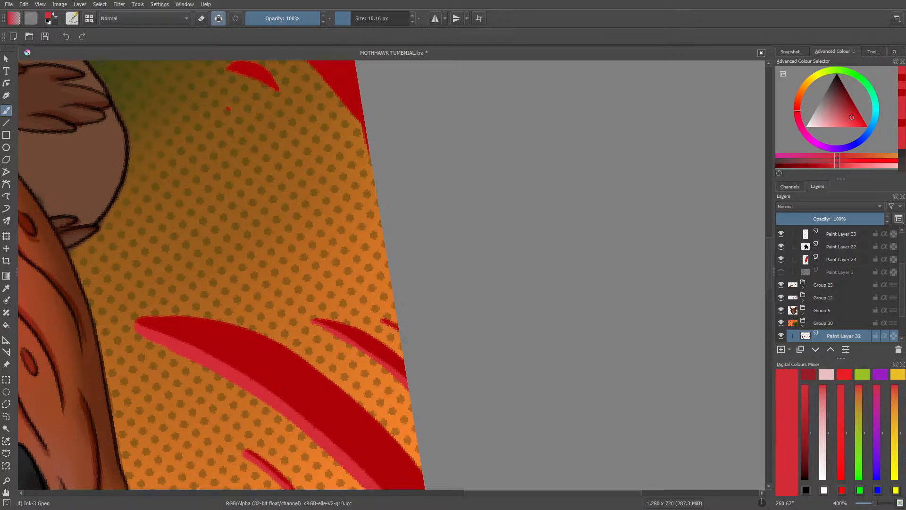
Step: Paint a lighter red edge along the underside of the curved stripe below the yellow claw
{"action": "left_click_drag", "start_coordinate": [766, 276], "coordinate": [768, 242]}
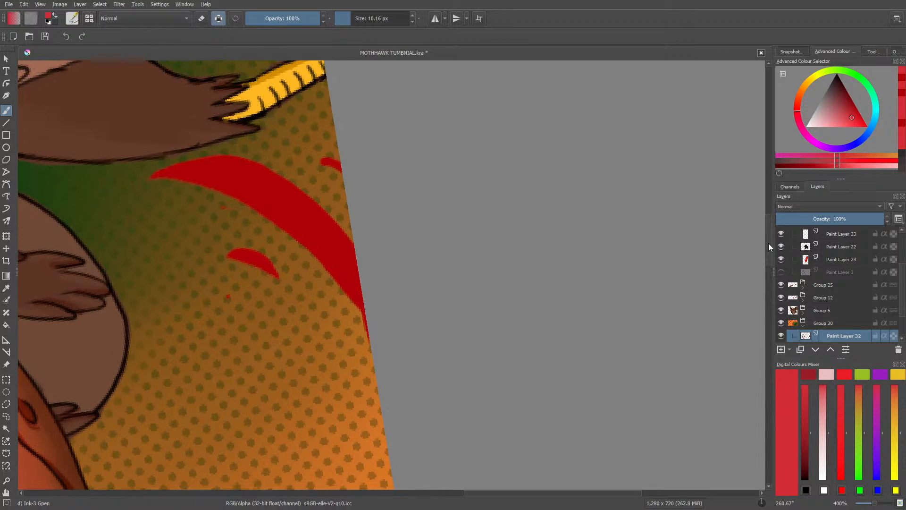
{"action": "mouse_move", "coordinate": [149, 178]}
{"action": "left_mouse_down"}
{"action": "mouse_move", "coordinate": [236, 189]}
{"action": "mouse_move", "coordinate": [312, 245]}
{"action": "mouse_move", "coordinate": [368, 335]}
{"action": "left_mouse_up"}
{"action": "mouse_move", "coordinate": [280, 227]}
{"action": "left_mouse_down"}
{"action": "mouse_move", "coordinate": [343, 288]}
{"action": "mouse_move", "coordinate": [321, 253]}
{"action": "left_mouse_up"}
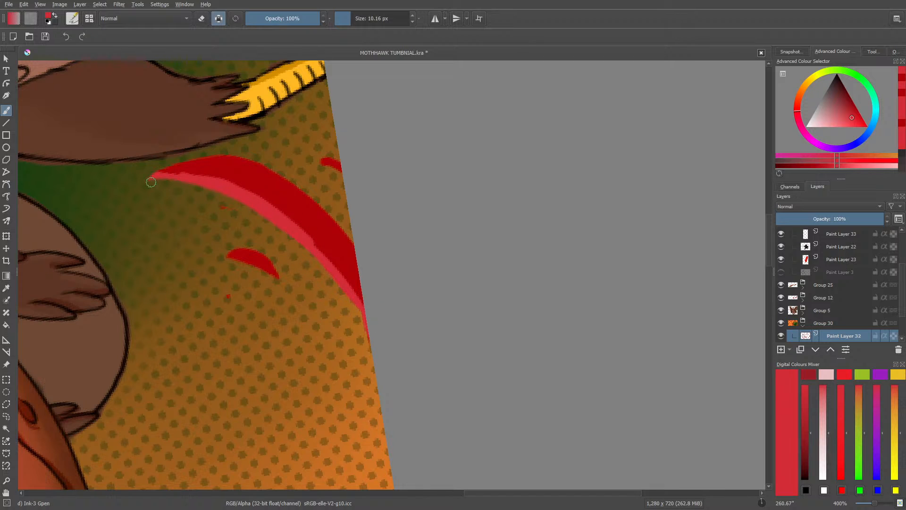
{"action": "left_click_drag", "start_coordinate": [151, 182], "coordinate": [147, 178]}
Step: Sample the dark red and thin the lighter edge of the curved stripe below the yellow claw
{"action": "left_click", "coordinate": [6, 288]}
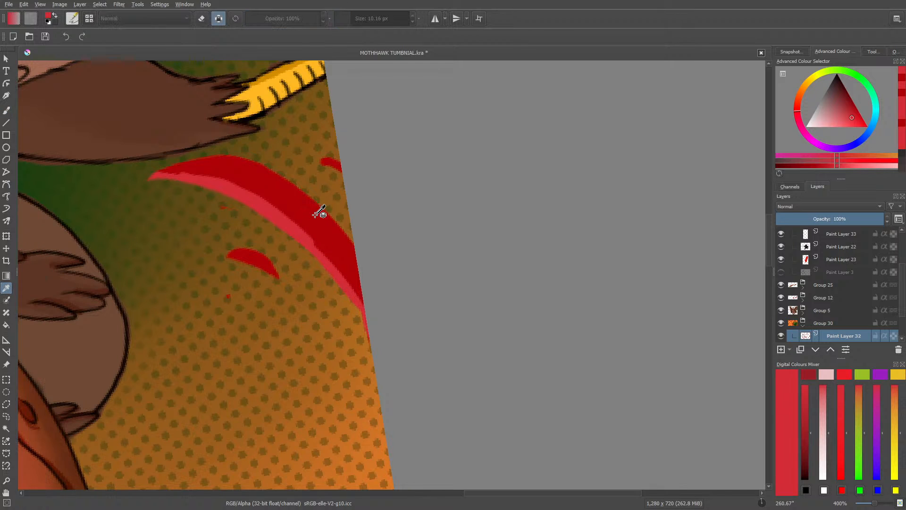
{"action": "left_click", "coordinate": [314, 209]}
{"action": "left_click", "coordinate": [7, 110]}
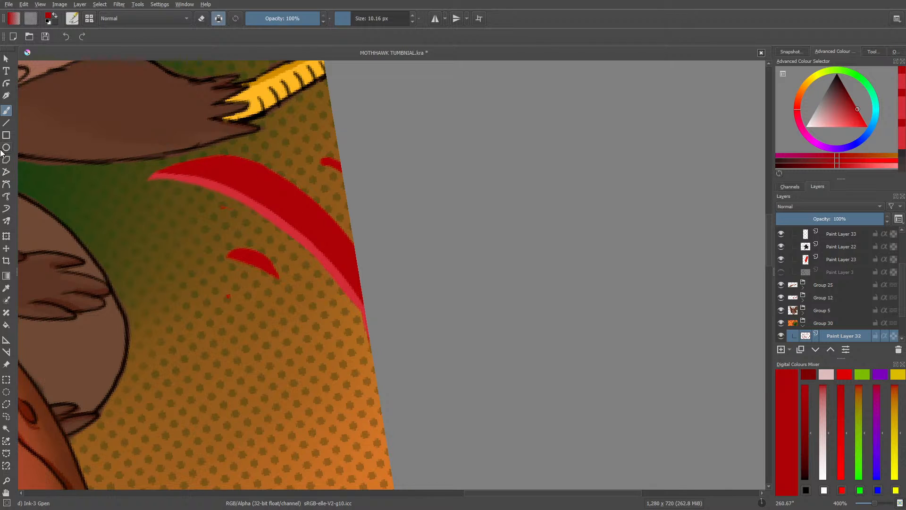
Step: Resample the lighter red and paint a lighter edge on the short curved mark and the tiny border mark near that stripe
{"action": "left_click", "coordinate": [6, 288]}
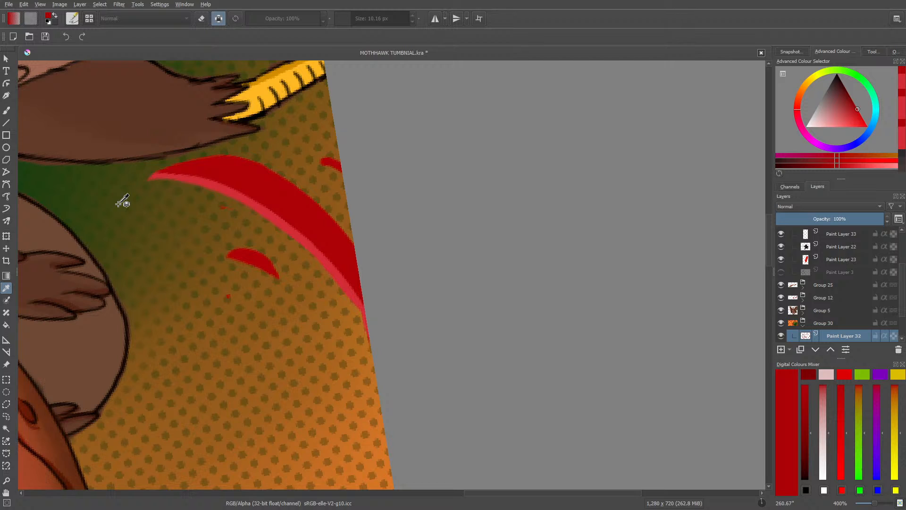
{"action": "left_click", "coordinate": [239, 188]}
{"action": "left_click", "coordinate": [7, 109]}
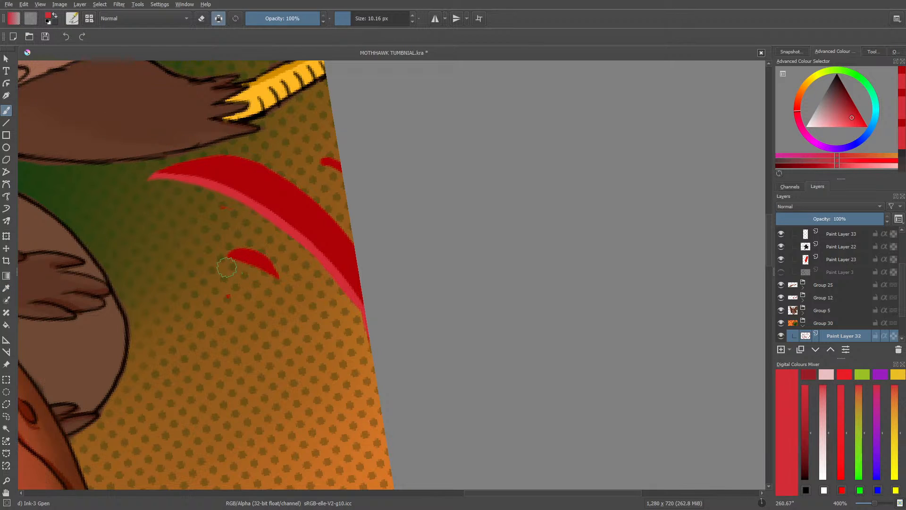
{"action": "left_click_drag", "start_coordinate": [224, 259], "coordinate": [266, 273]}
{"action": "left_click_drag", "start_coordinate": [328, 168], "coordinate": [335, 175]}
Step: Paint a lighter red edge along the curved stripe just above the yellow claw and on the short dash above it
{"action": "left_click_drag", "start_coordinate": [484, 493], "coordinate": [394, 509]}
{"action": "left_click", "coordinate": [771, 302]}
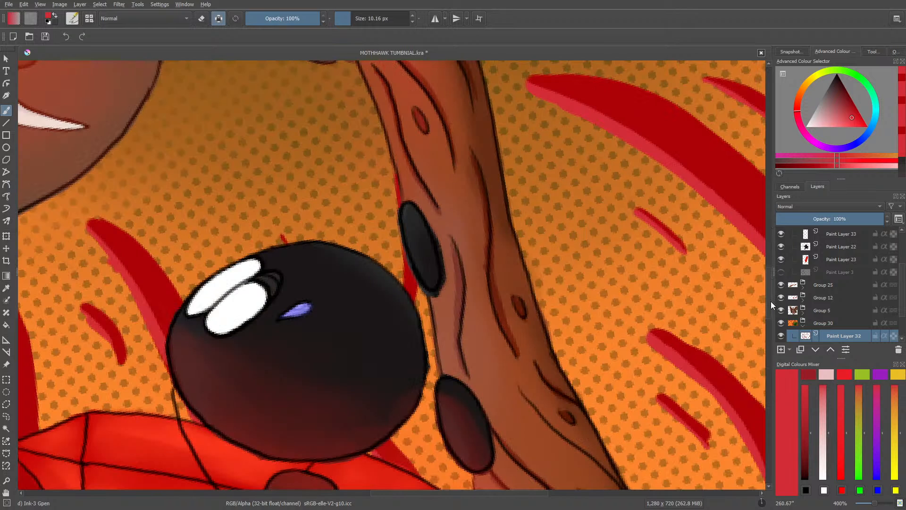
{"action": "left_click_drag", "start_coordinate": [767, 296], "coordinate": [757, 158]}
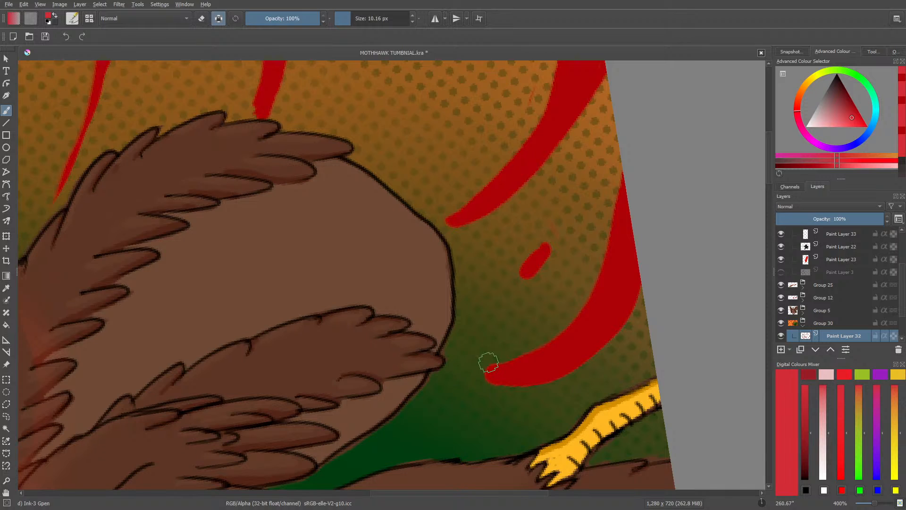
{"action": "mouse_move", "coordinate": [488, 366]}
{"action": "left_mouse_down"}
{"action": "mouse_move", "coordinate": [543, 347]}
{"action": "mouse_move", "coordinate": [578, 316]}
{"action": "mouse_move", "coordinate": [609, 265]}
{"action": "mouse_move", "coordinate": [618, 186]}
{"action": "left_mouse_up"}
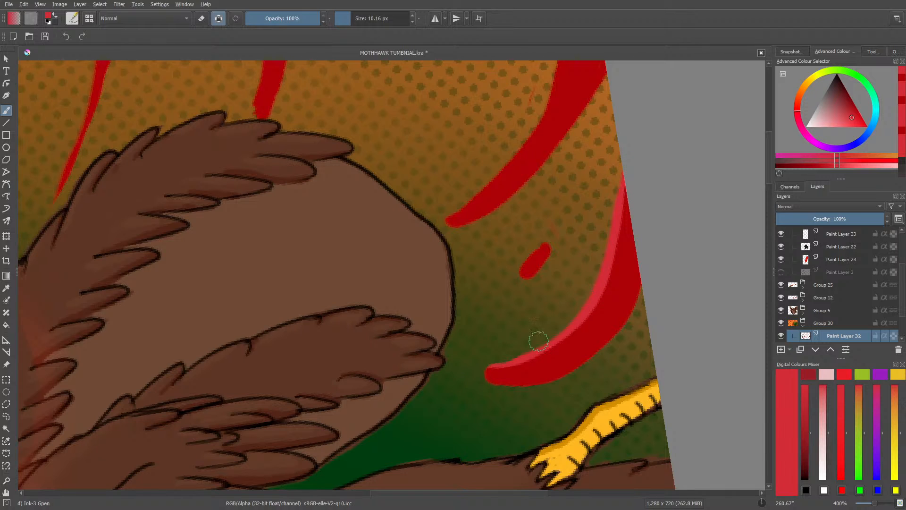
{"action": "left_click_drag", "start_coordinate": [545, 245], "coordinate": [519, 269]}
Step: Paint a lighter red edge along the wide stripe in the canvas corner, its small mark, and the stripe above the brown fur
{"action": "left_click_drag", "start_coordinate": [766, 177], "coordinate": [769, 155]}
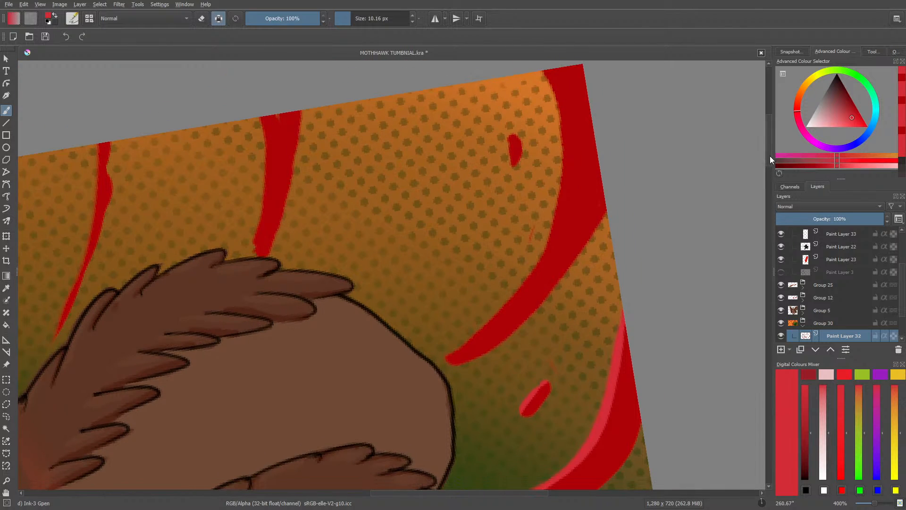
{"action": "mouse_move", "coordinate": [543, 75]}
{"action": "left_mouse_down"}
{"action": "mouse_move", "coordinate": [566, 155]}
{"action": "mouse_move", "coordinate": [564, 142]}
{"action": "left_mouse_up"}
{"action": "mouse_move", "coordinate": [562, 183]}
{"action": "left_mouse_down"}
{"action": "mouse_move", "coordinate": [538, 264]}
{"action": "mouse_move", "coordinate": [449, 349]}
{"action": "left_mouse_up"}
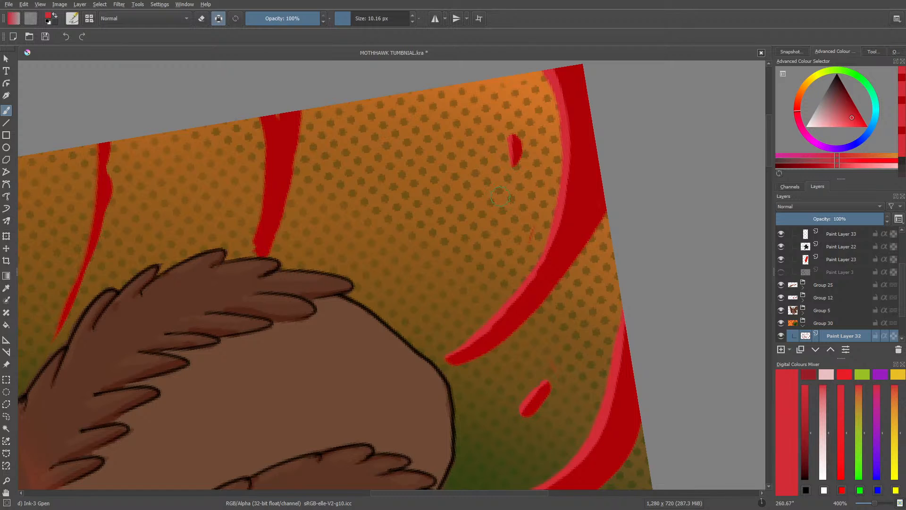
{"action": "left_click_drag", "start_coordinate": [481, 493], "coordinate": [432, 493]}
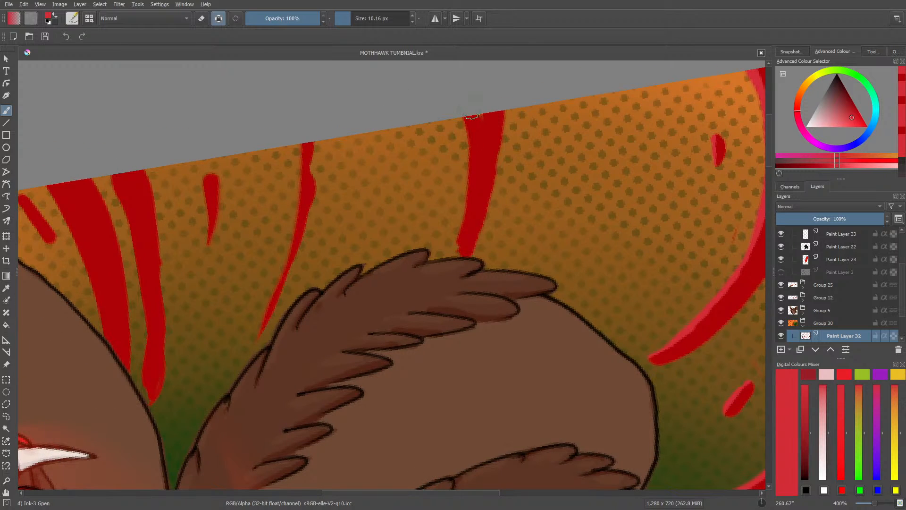
{"action": "mouse_move", "coordinate": [470, 167]}
{"action": "left_mouse_down"}
{"action": "mouse_move", "coordinate": [453, 256]}
{"action": "mouse_move", "coordinate": [471, 140]}
{"action": "left_mouse_up"}
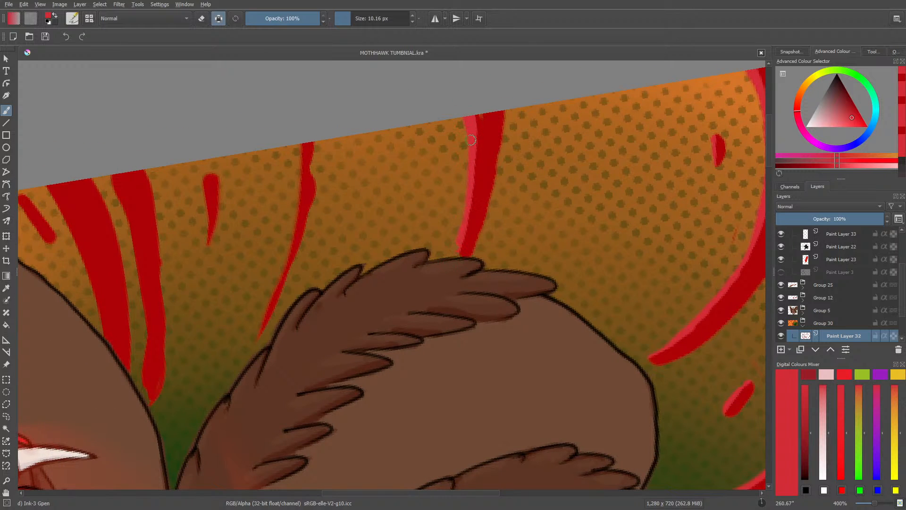
Step: Sample the dark red, turn off alpha preservation, fill the notch in the stripe above the fur, and thicken the neighbouring thin stripe
{"action": "left_click", "coordinate": [6, 288]}
{"action": "left_click", "coordinate": [483, 138]}
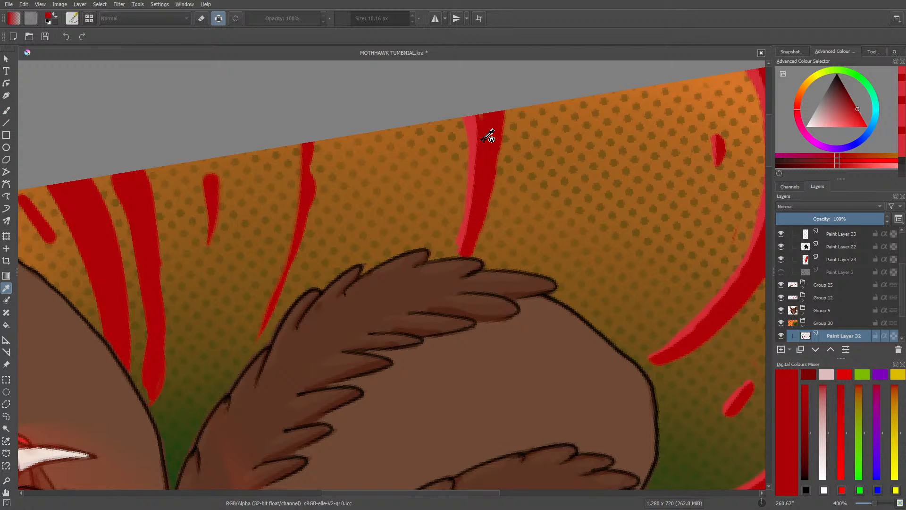
{"action": "left_click", "coordinate": [3, 109]}
{"action": "left_click", "coordinate": [218, 18]}
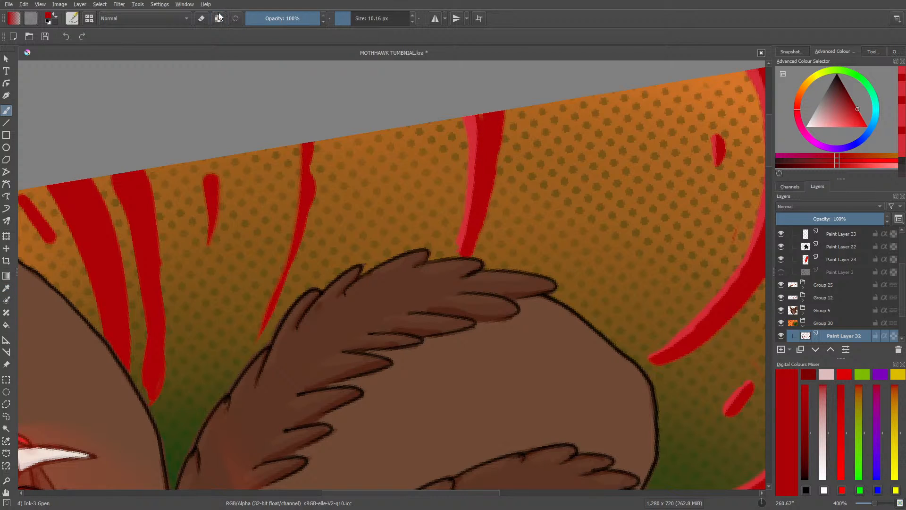
{"action": "left_click_drag", "start_coordinate": [488, 117], "coordinate": [482, 115]}
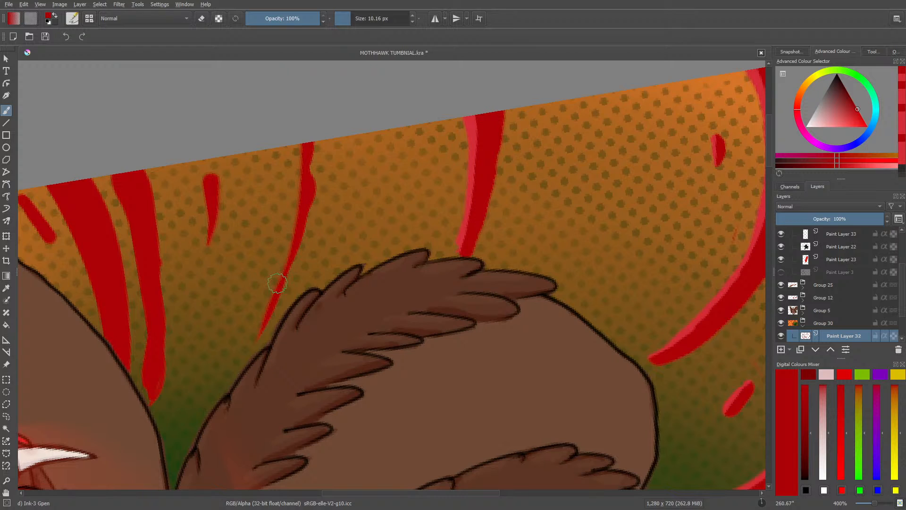
{"action": "mouse_move", "coordinate": [284, 277]}
{"action": "left_mouse_down"}
{"action": "mouse_move", "coordinate": [315, 145]}
{"action": "mouse_move", "coordinate": [313, 162]}
{"action": "left_mouse_up"}
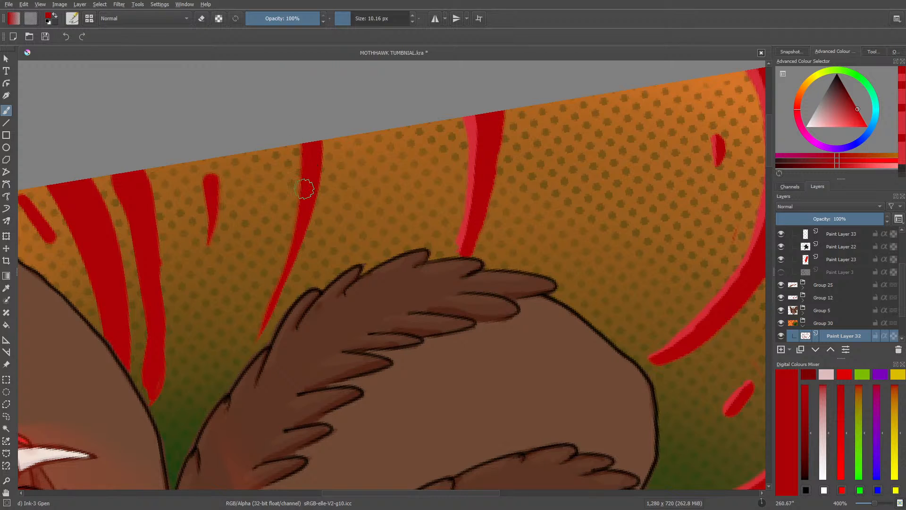
{"action": "left_click", "coordinate": [3, 123]}
{"action": "left_click", "coordinate": [2, 110]}
Step: Resample the lighter red, restore alpha preservation, and paint a lighter edge on the thickened stripe and the short mark beside it
{"action": "left_click", "coordinate": [6, 288]}
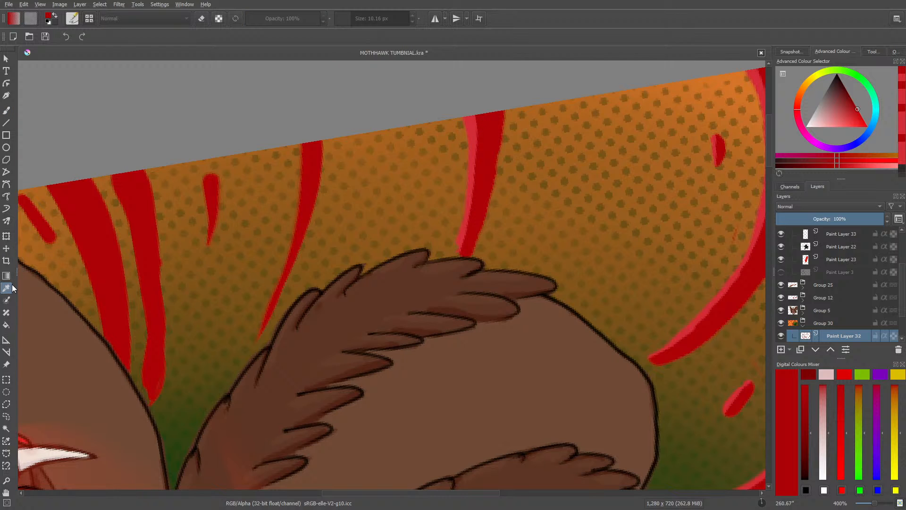
{"action": "left_click", "coordinate": [474, 121]}
{"action": "left_click", "coordinate": [8, 110]}
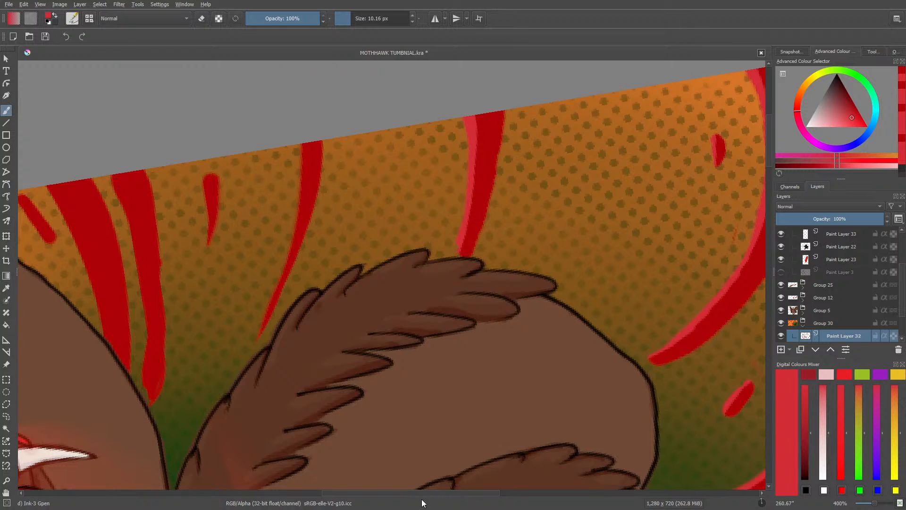
{"action": "left_click_drag", "start_coordinate": [423, 495], "coordinate": [384, 494]}
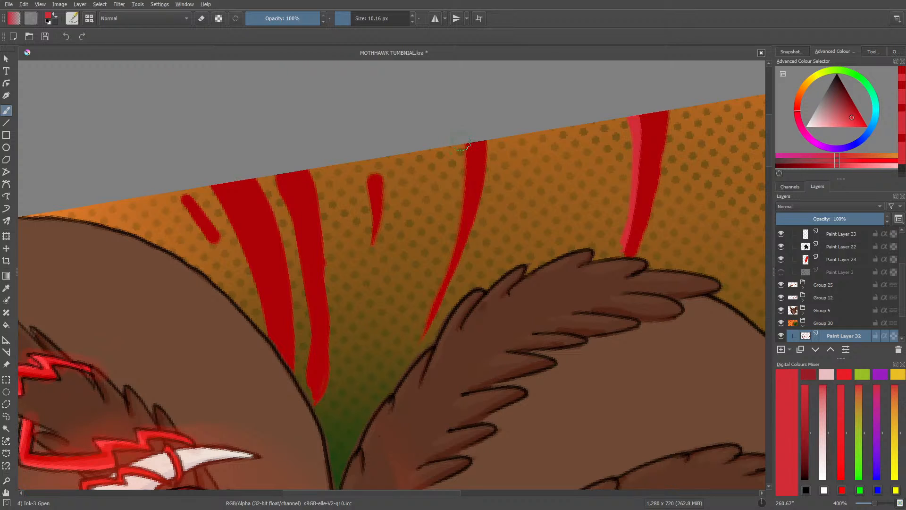
{"action": "left_click", "coordinate": [218, 19]}
{"action": "left_click_drag", "start_coordinate": [469, 144], "coordinate": [457, 232]}
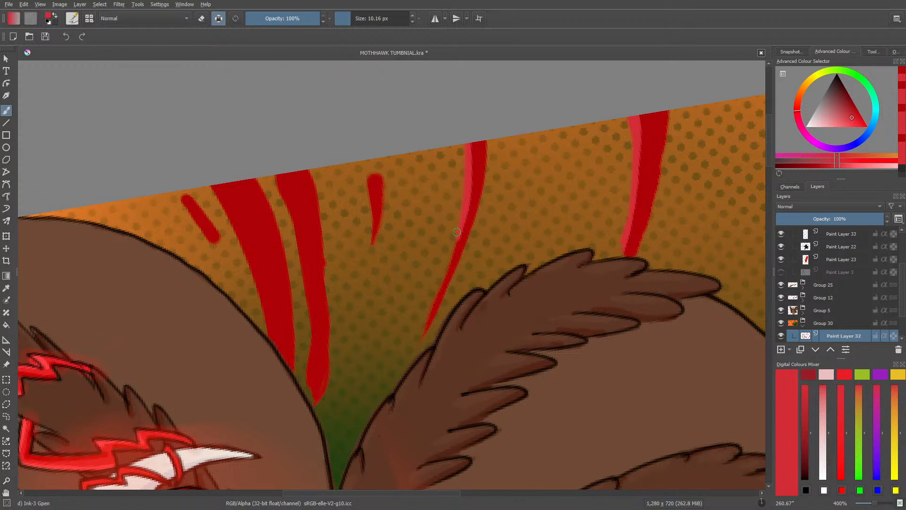
{"action": "left_click_drag", "start_coordinate": [445, 266], "coordinate": [417, 349]}
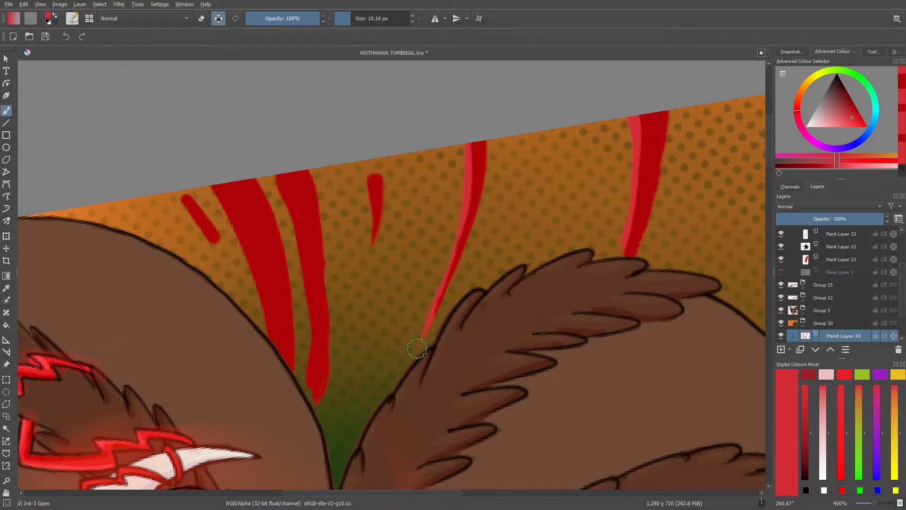
{"action": "left_click_drag", "start_coordinate": [426, 317], "coordinate": [457, 222]}
{"action": "left_click_drag", "start_coordinate": [369, 176], "coordinate": [367, 213]}
Step: Paint lighter red edges along the two long stripes between the brown shapes and on the short slanted dash beside them
{"action": "left_click_drag", "start_coordinate": [443, 492], "coordinate": [401, 505]}
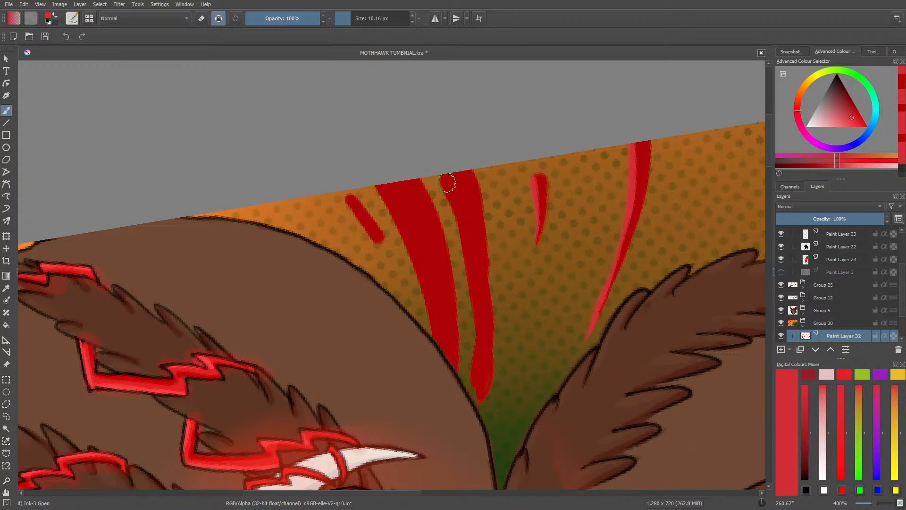
{"action": "mouse_move", "coordinate": [442, 176]}
{"action": "left_mouse_down"}
{"action": "mouse_move", "coordinate": [471, 284]}
{"action": "mouse_move", "coordinate": [471, 422]}
{"action": "left_mouse_up"}
{"action": "mouse_move", "coordinate": [378, 185]}
{"action": "left_mouse_down"}
{"action": "mouse_move", "coordinate": [417, 270]}
{"action": "mouse_move", "coordinate": [432, 342]}
{"action": "left_mouse_up"}
{"action": "left_click_drag", "start_coordinate": [350, 198], "coordinate": [373, 245]}
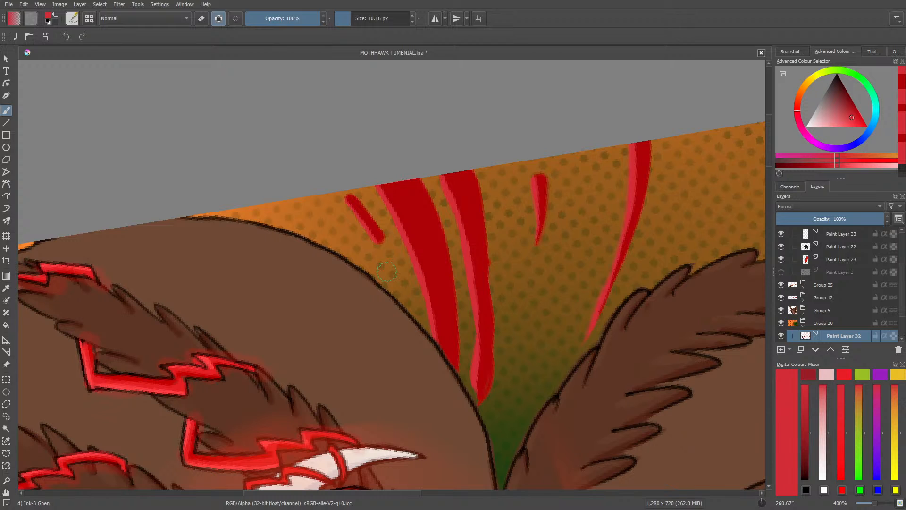
Step: Erase the uneven edge and tip of the long stripe ending between the brown shapes to slim and smooth it
{"action": "key", "text": "e"}
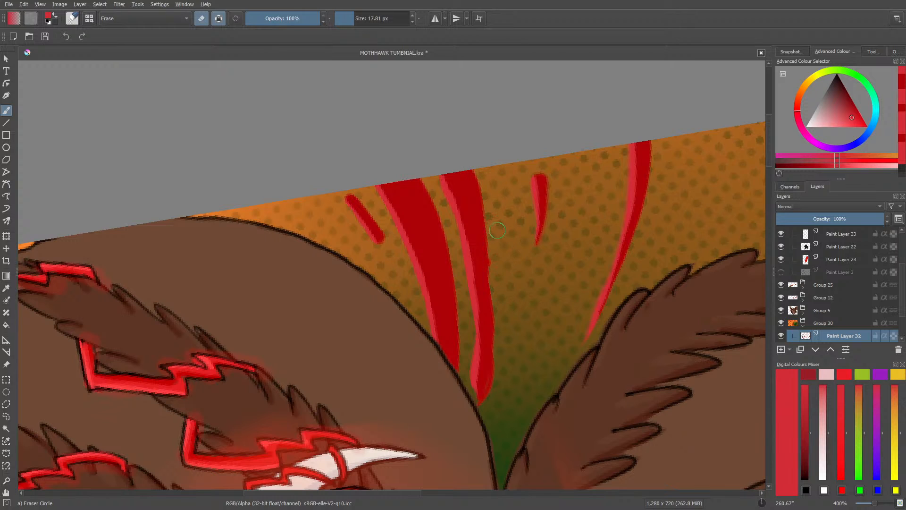
{"action": "mouse_move", "coordinate": [500, 288]}
{"action": "left_mouse_down"}
{"action": "mouse_move", "coordinate": [489, 411]}
{"action": "mouse_move", "coordinate": [500, 314]}
{"action": "left_mouse_up"}
{"action": "mouse_move", "coordinate": [490, 405]}
{"action": "left_mouse_down"}
{"action": "mouse_move", "coordinate": [497, 356]}
{"action": "mouse_move", "coordinate": [486, 198]}
{"action": "left_mouse_up"}
{"action": "left_click_drag", "start_coordinate": [489, 238], "coordinate": [455, 128]}
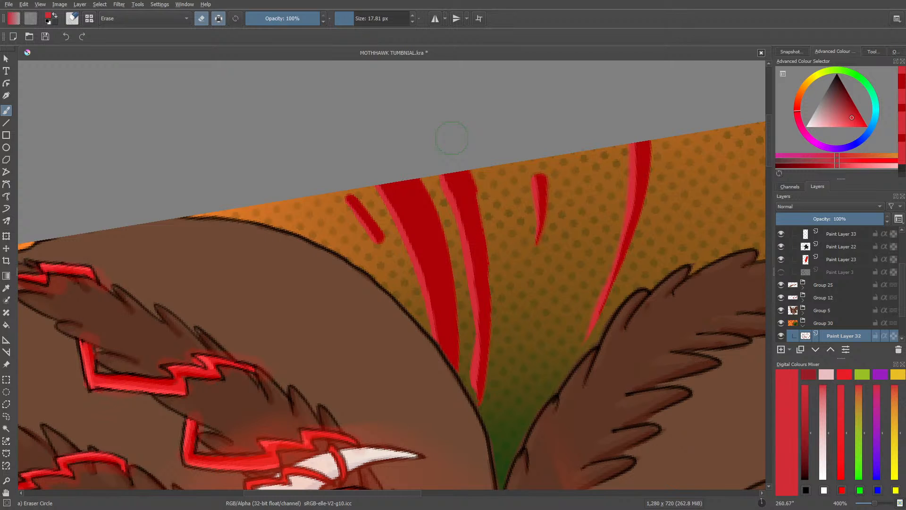
{"action": "key", "text": "e"}
Step: Reset the canvas rotation and paint a lighter red edge along the long curved stripe between the bird's horn and raised arm
{"action": "right_click", "coordinate": [313, 305]}
{"action": "key", "text": "5"}
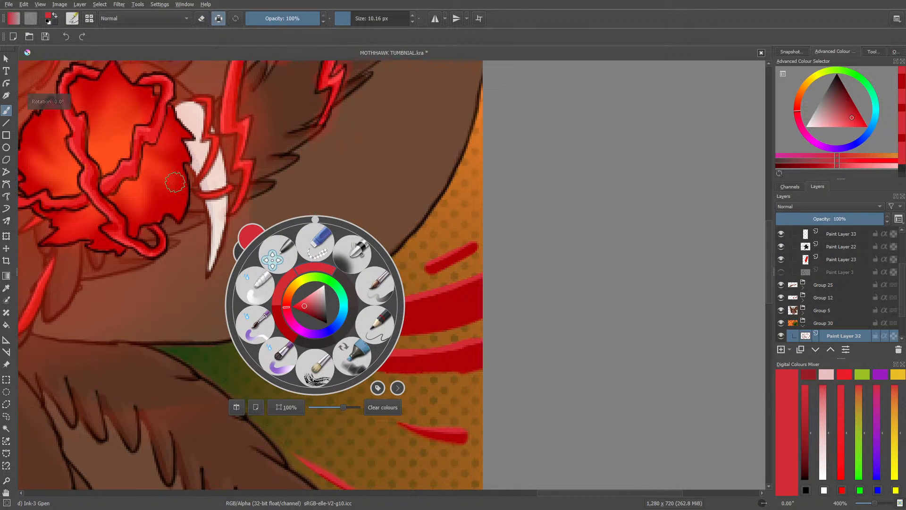
{"action": "left_click", "coordinate": [175, 182]}
{"action": "left_click_drag", "start_coordinate": [768, 291], "coordinate": [751, 201]}
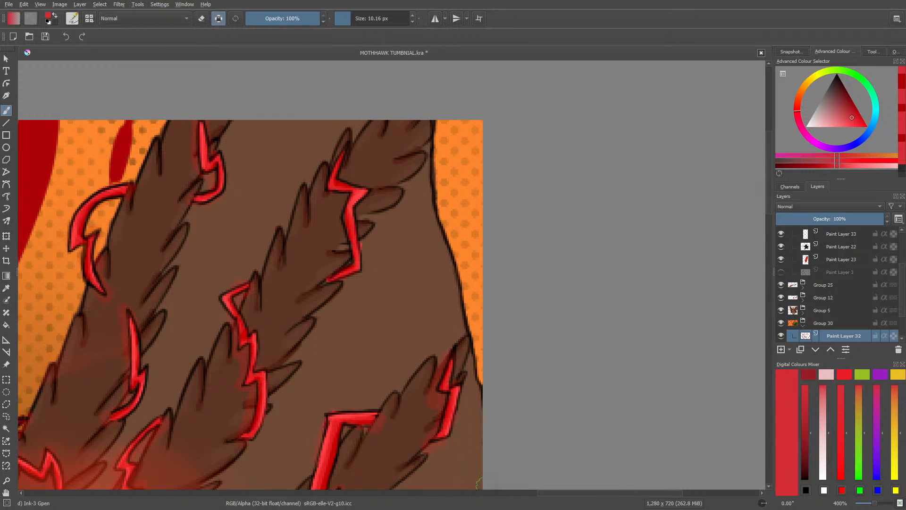
{"action": "left_click_drag", "start_coordinate": [546, 493], "coordinate": [443, 493]}
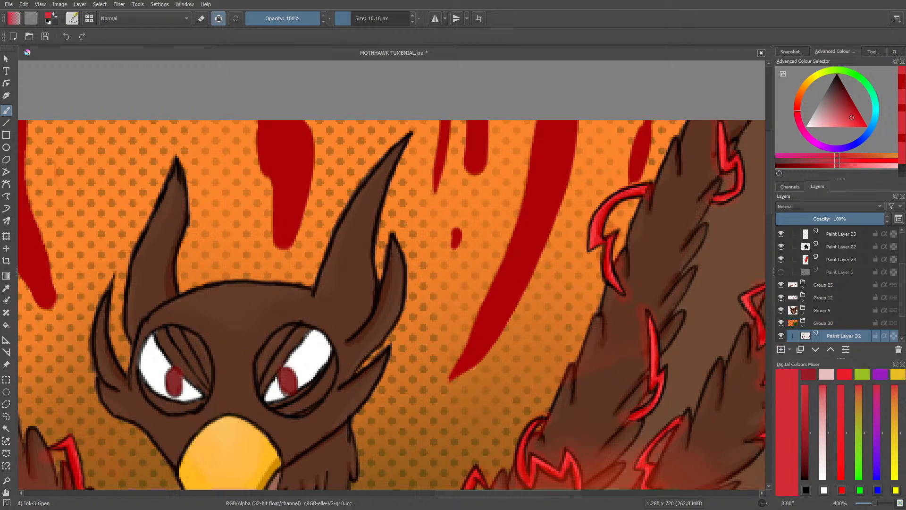
{"action": "left_click_drag", "start_coordinate": [0, 19], "coordinate": [0, 30]}
{"action": "scroll", "coordinate": [373, 387], "scroll_direction": "down", "scroll_amount": 2}
{"action": "scroll", "coordinate": [392, 391], "scroll_direction": "up", "scroll_amount": 2}
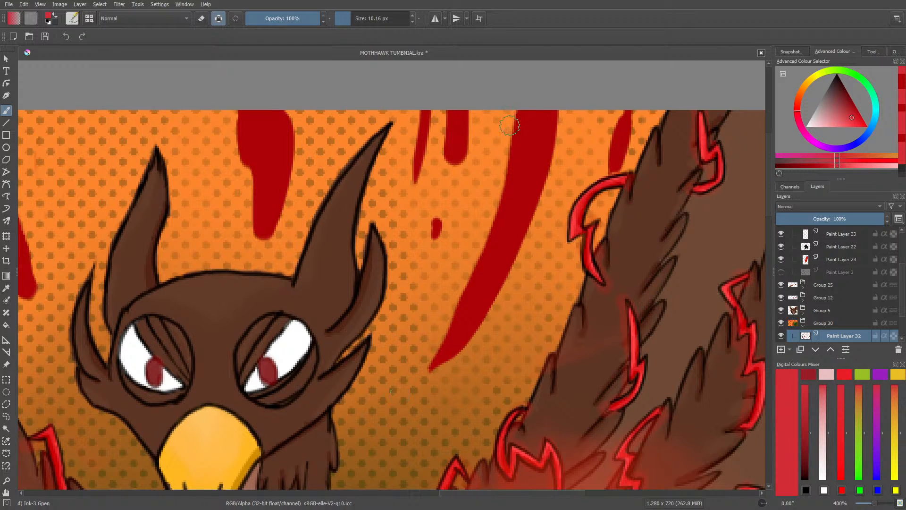
{"action": "mouse_move", "coordinate": [516, 89]}
{"action": "left_mouse_down"}
{"action": "mouse_move", "coordinate": [483, 268]}
{"action": "mouse_move", "coordinate": [424, 366]}
{"action": "left_mouse_up"}
{"action": "left_click_drag", "start_coordinate": [455, 326], "coordinate": [477, 272]}
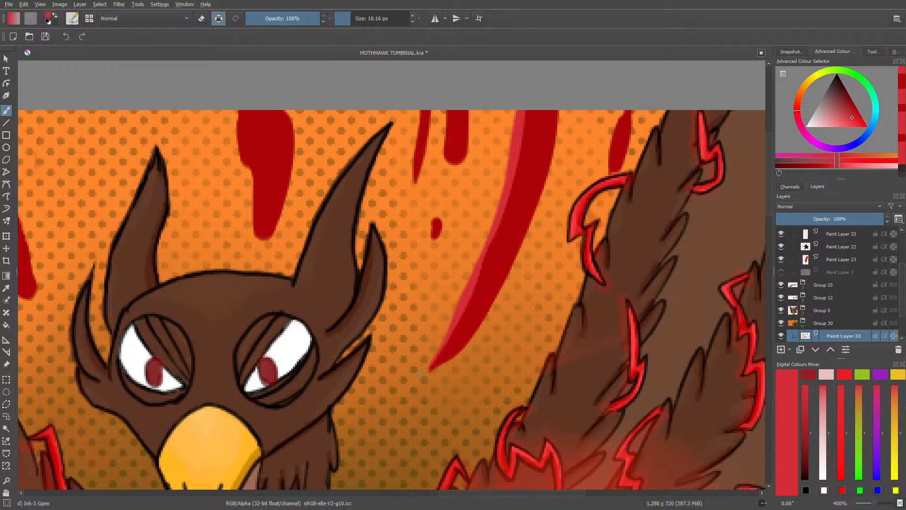
{"action": "left_click_drag", "start_coordinate": [432, 362], "coordinate": [506, 203]}
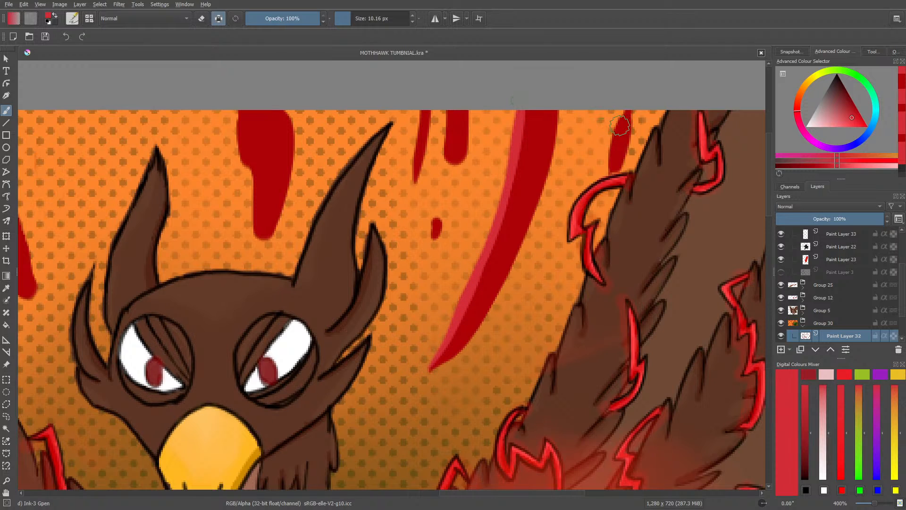
Step: Paint lighter red edges on the short stripes around the long curved one and on the wide drip between the bird's horns
{"action": "left_click_drag", "start_coordinate": [615, 119], "coordinate": [609, 171]}
{"action": "left_click_drag", "start_coordinate": [449, 113], "coordinate": [444, 161]}
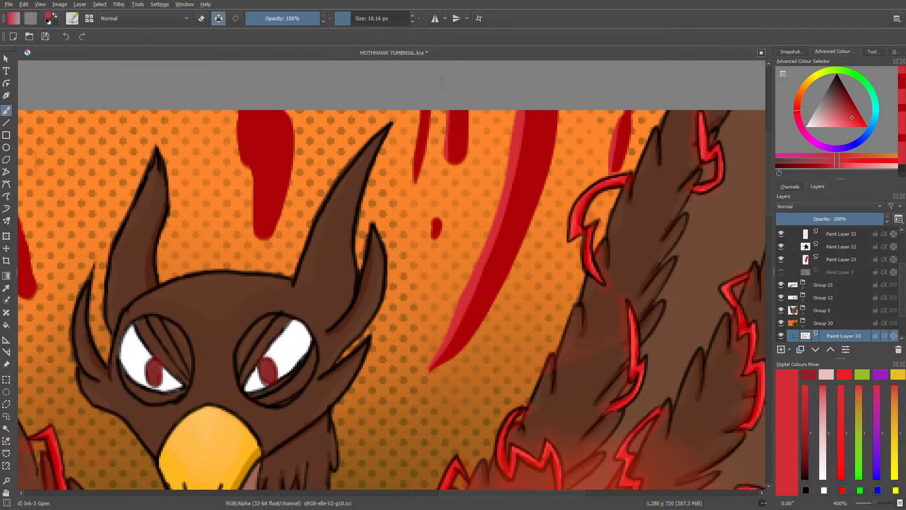
{"action": "left_click_drag", "start_coordinate": [421, 114], "coordinate": [409, 178]}
{"action": "left_click_drag", "start_coordinate": [239, 119], "coordinate": [252, 226]}
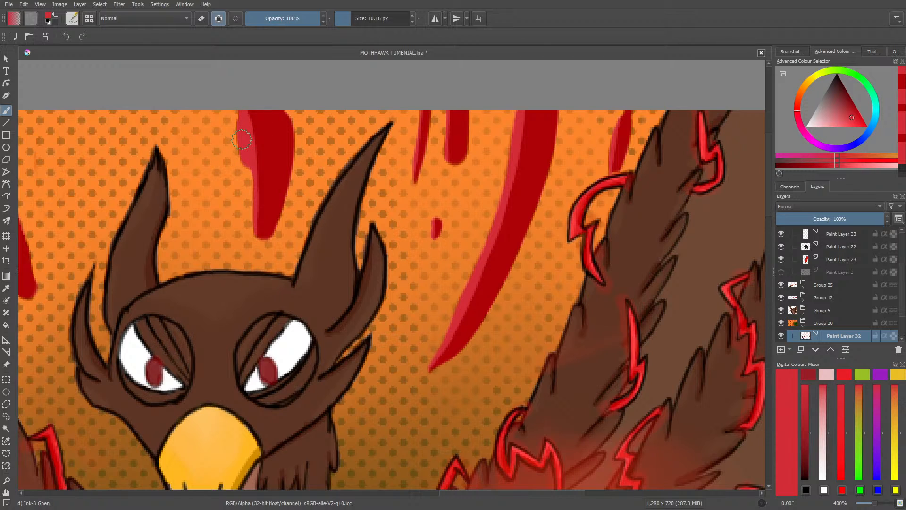
{"action": "left_click_drag", "start_coordinate": [447, 113], "coordinate": [446, 161]}
Step: Bring up the browser and examine "age of empire 5" image results, including gameplay, coliseum, siege battle and walled town previews
{"action": "left_click_drag", "start_coordinate": [0, 9], "coordinate": [495, 0]}
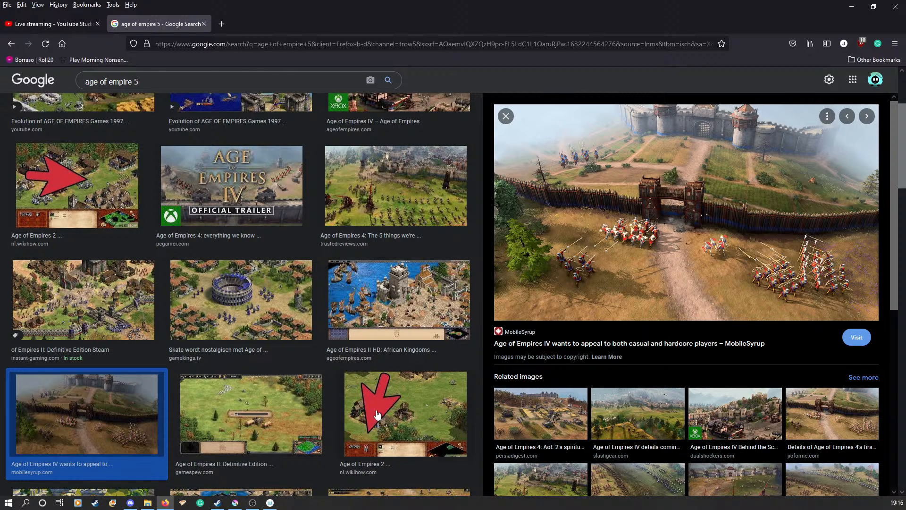
{"action": "left_click", "coordinate": [414, 406]}
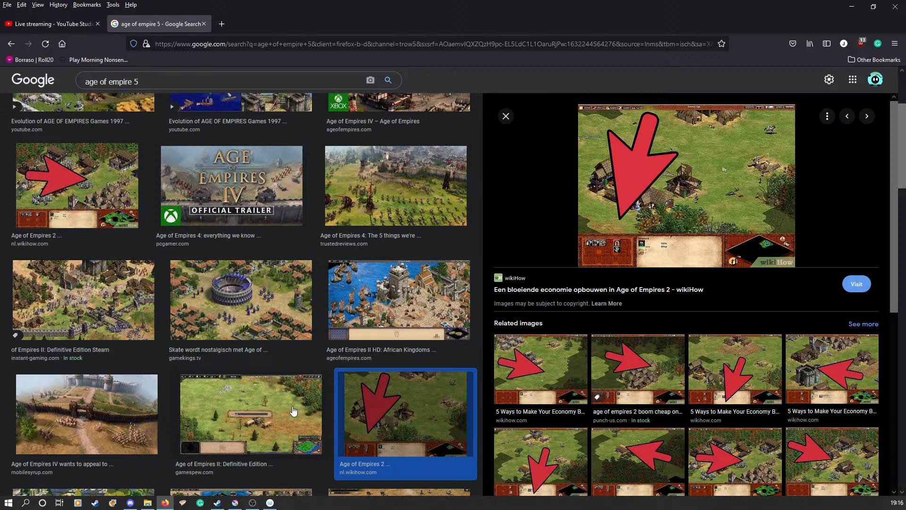
{"action": "left_click", "coordinate": [297, 410]}
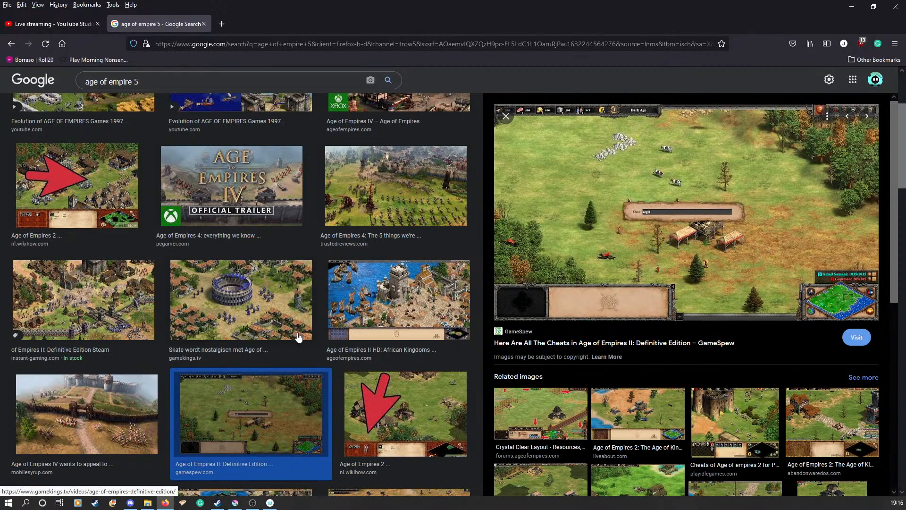
{"action": "left_click", "coordinate": [251, 313]}
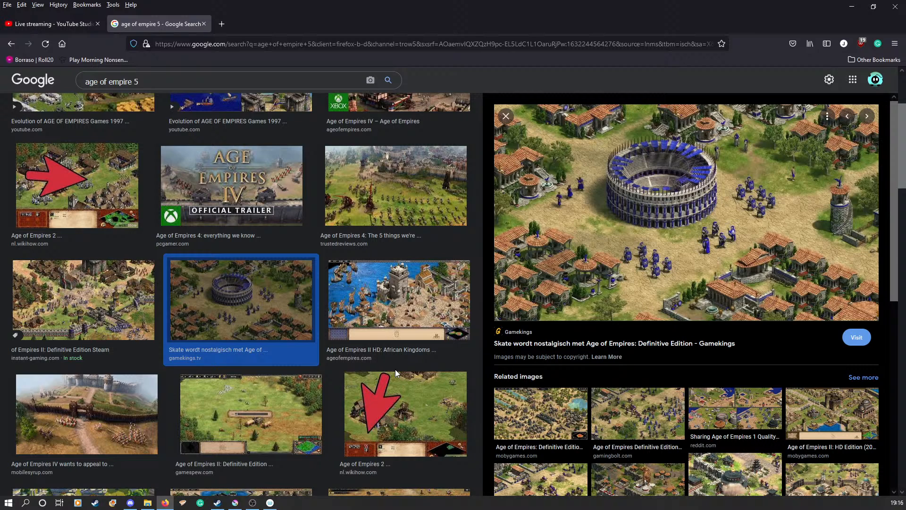
{"action": "left_click", "coordinate": [408, 204]}
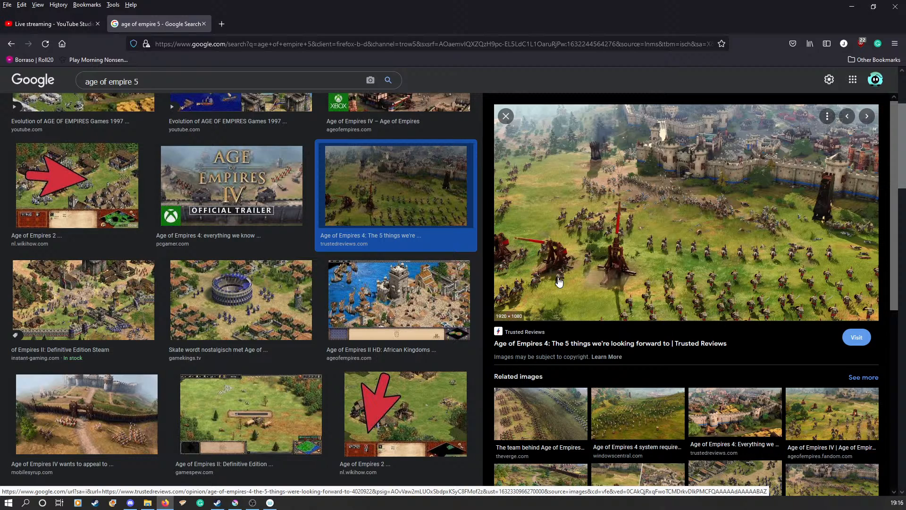
{"action": "scroll", "coordinate": [576, 416], "scroll_direction": "down", "scroll_amount": 3}
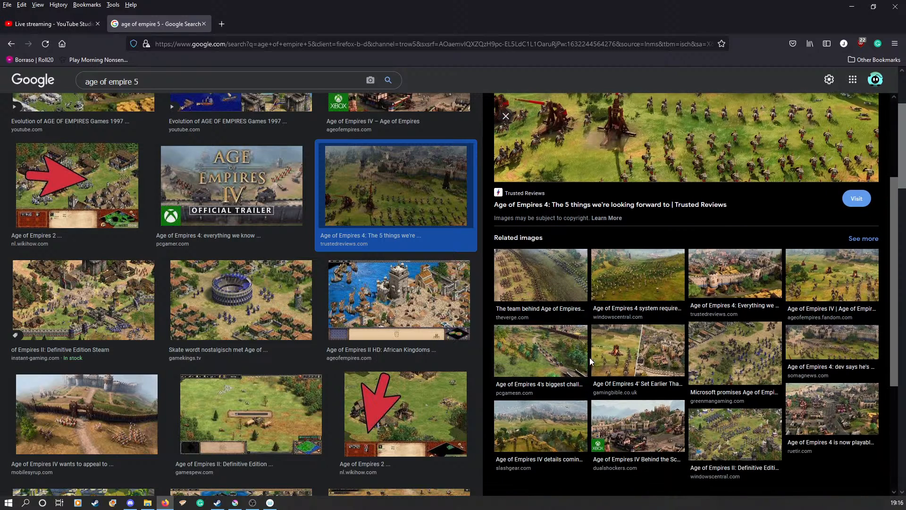
{"action": "left_click", "coordinate": [630, 351]}
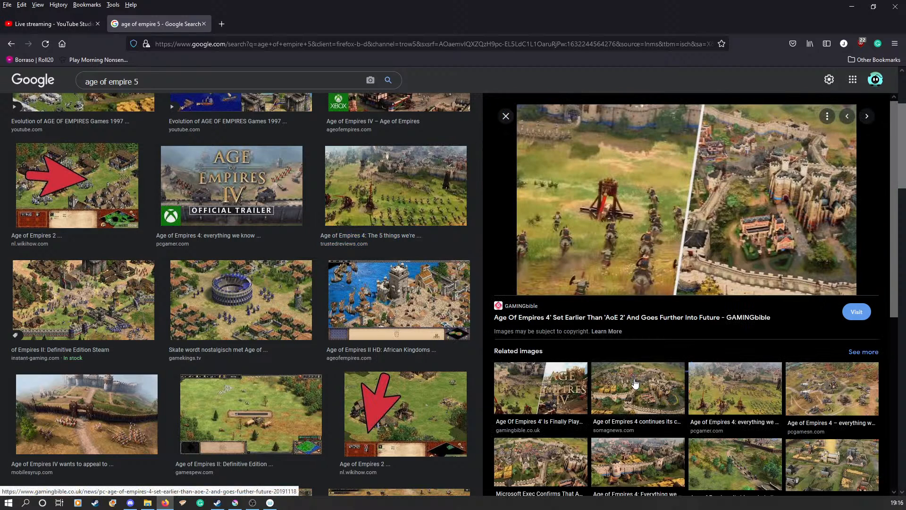
{"action": "left_click", "coordinate": [548, 391]}
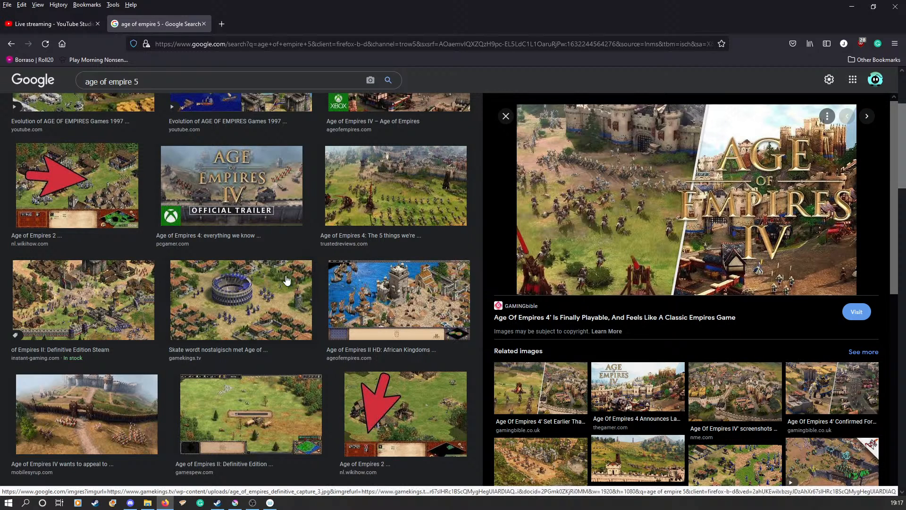
{"action": "scroll", "coordinate": [362, 334], "scroll_direction": "up", "scroll_amount": 3}
{"action": "left_click", "coordinate": [362, 333]}
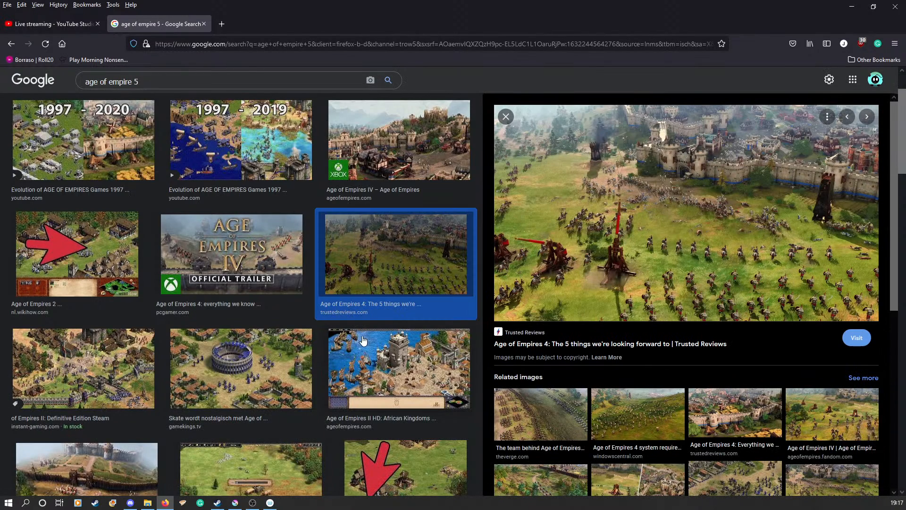
{"action": "left_click", "coordinate": [381, 152]}
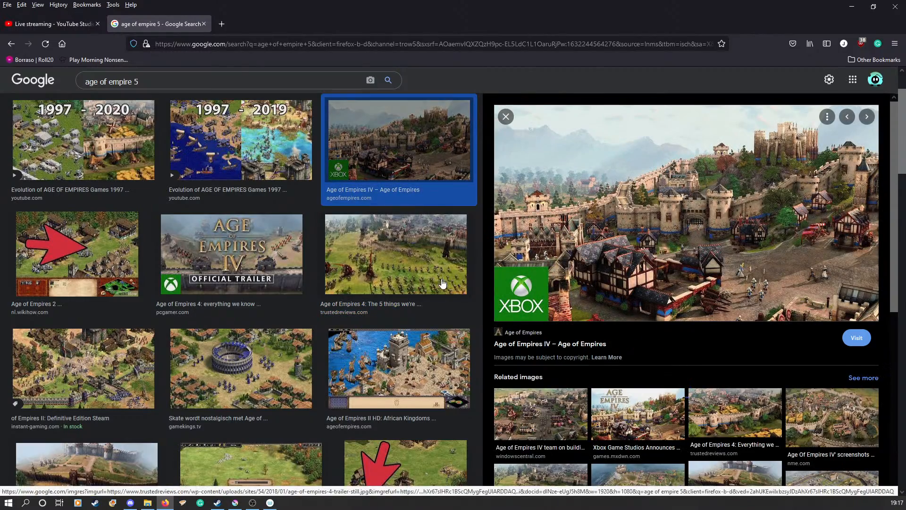
Step: Examine more Age of Empires previews, including the III, Online, II and IV screenshots, and move the browser off the canvas
{"action": "scroll", "coordinate": [310, 259], "scroll_direction": "down", "scroll_amount": 4}
{"action": "scroll", "coordinate": [311, 259], "scroll_direction": "down", "scroll_amount": 10}
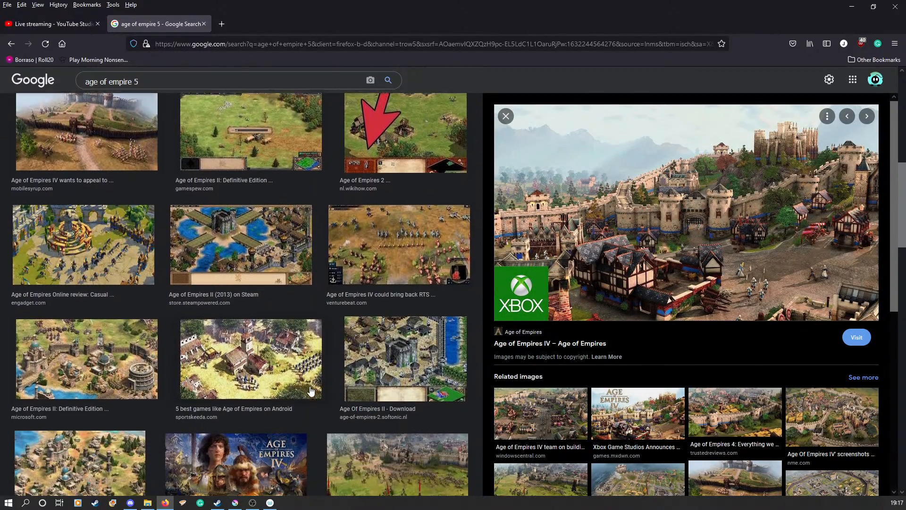
{"action": "scroll", "coordinate": [294, 376], "scroll_direction": "up", "scroll_amount": 1}
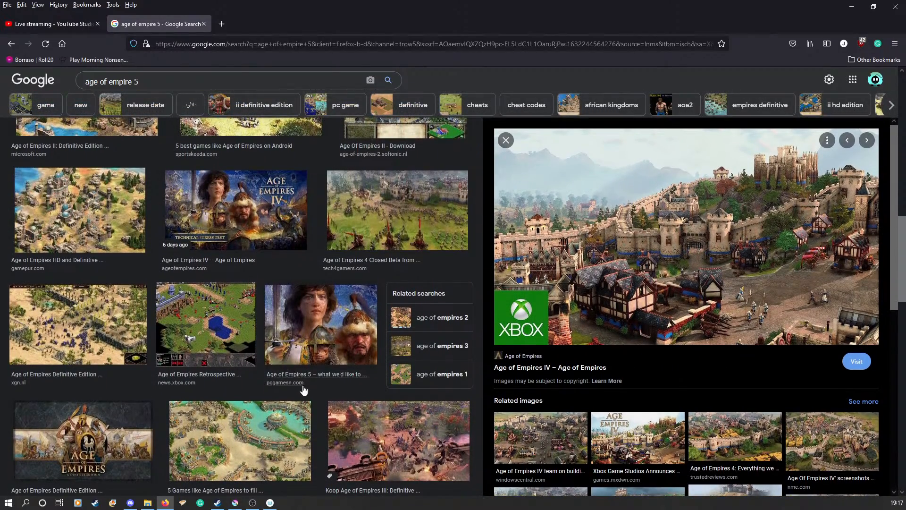
{"action": "scroll", "coordinate": [294, 377], "scroll_direction": "down", "scroll_amount": 1}
{"action": "left_click", "coordinate": [368, 415]}
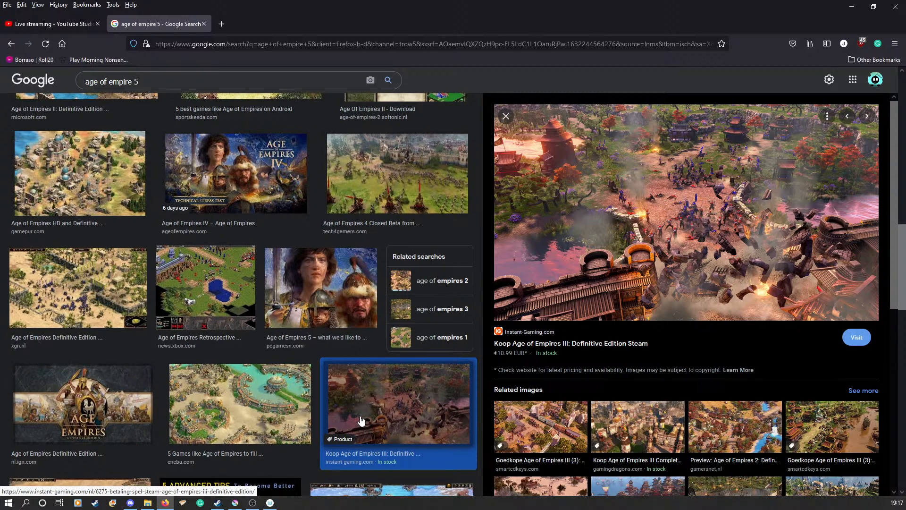
{"action": "scroll", "coordinate": [354, 430], "scroll_direction": "down", "scroll_amount": 4}
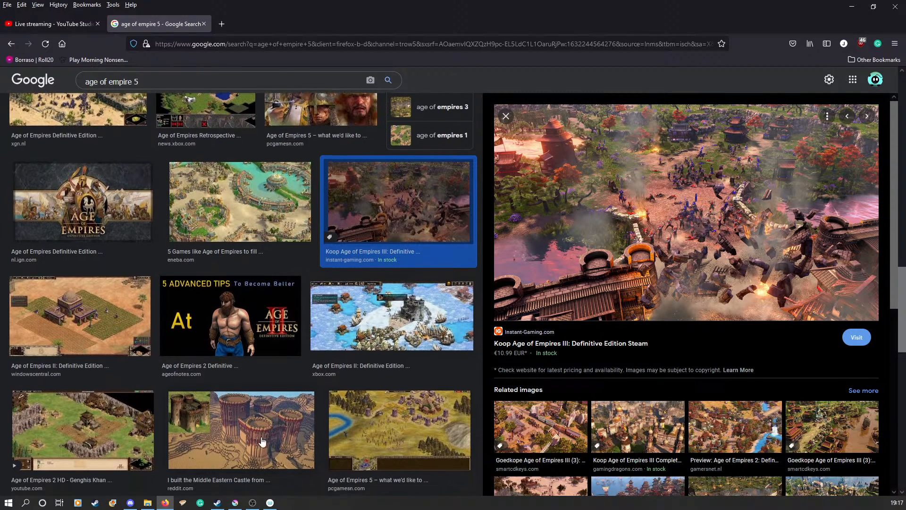
{"action": "scroll", "coordinate": [144, 349], "scroll_direction": "down", "scroll_amount": 10}
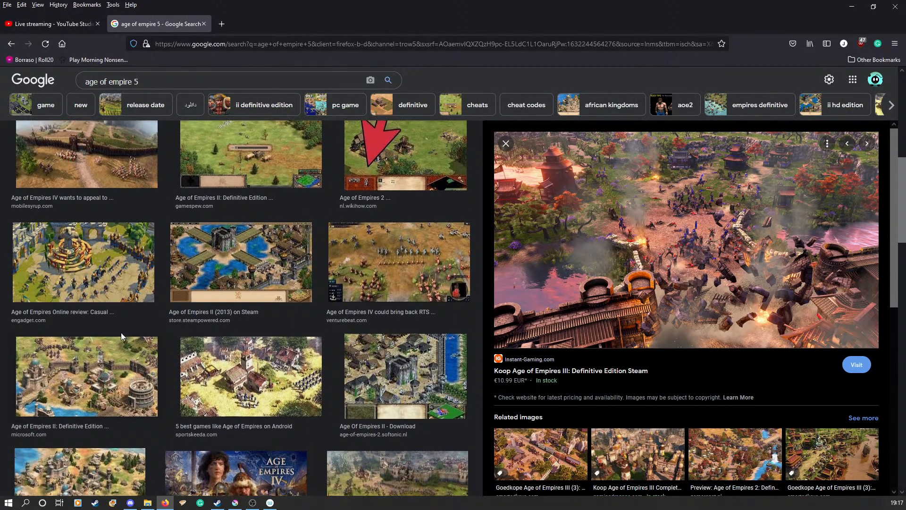
{"action": "left_click", "coordinate": [108, 320]}
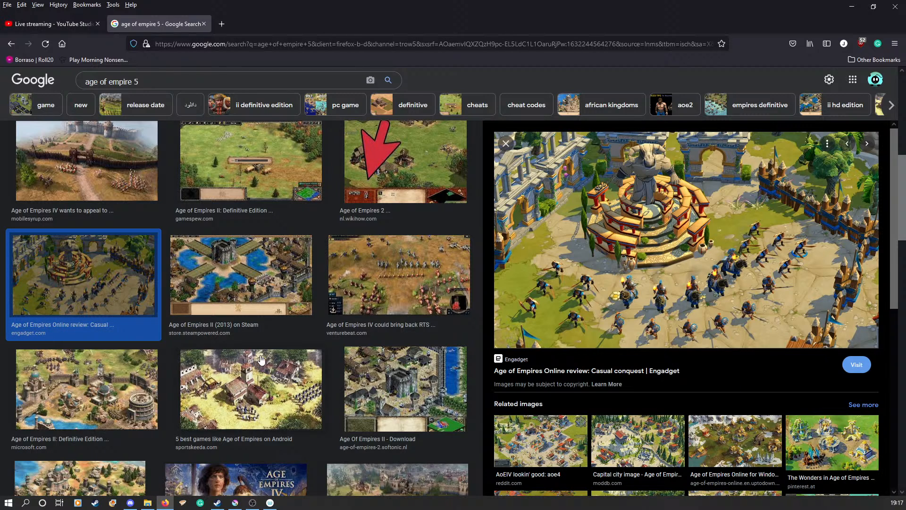
{"action": "left_click", "coordinate": [347, 279]}
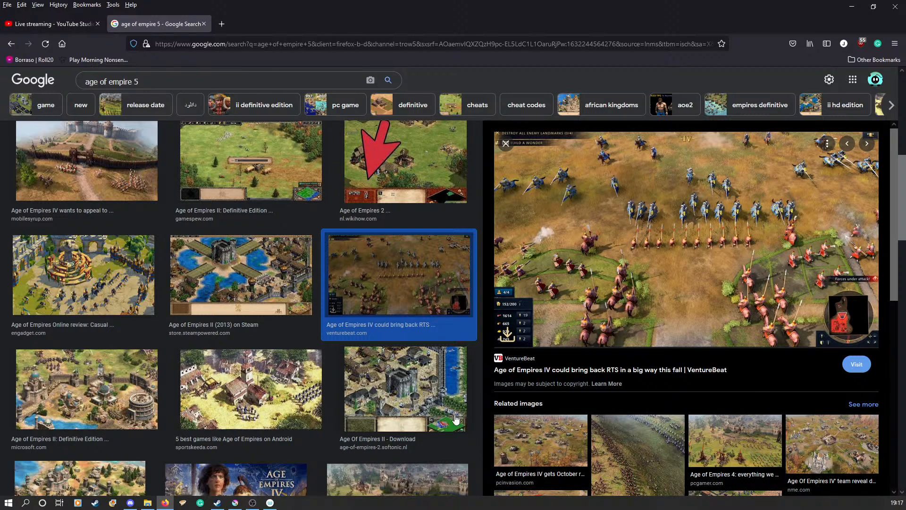
{"action": "left_click", "coordinate": [422, 390]}
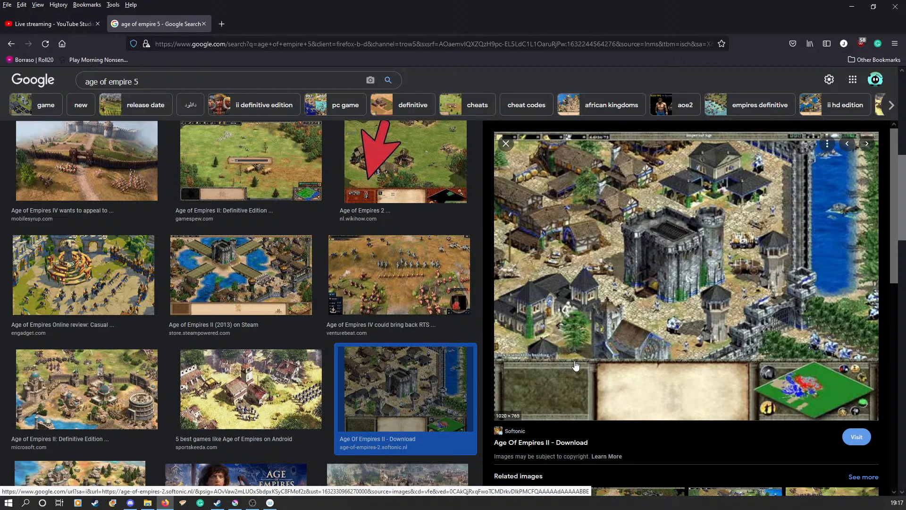
{"action": "left_click", "coordinate": [269, 267]}
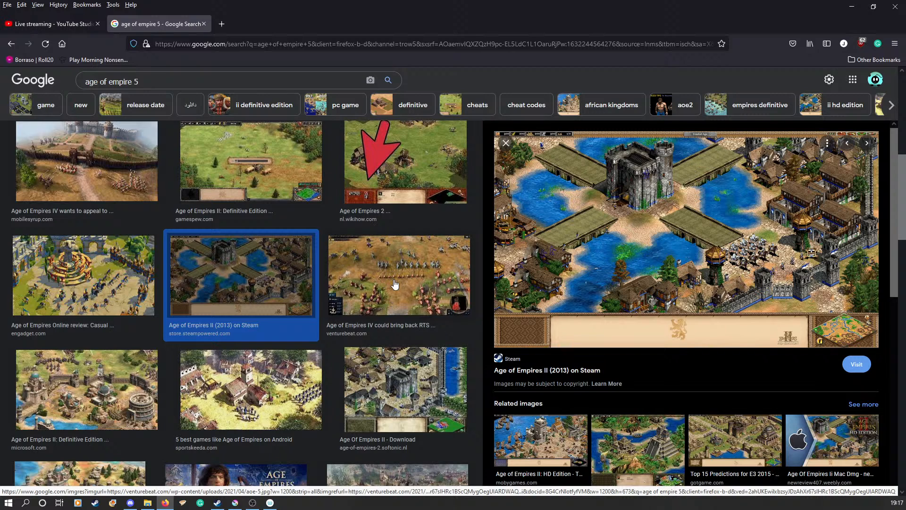
{"action": "left_click", "coordinate": [398, 289]}
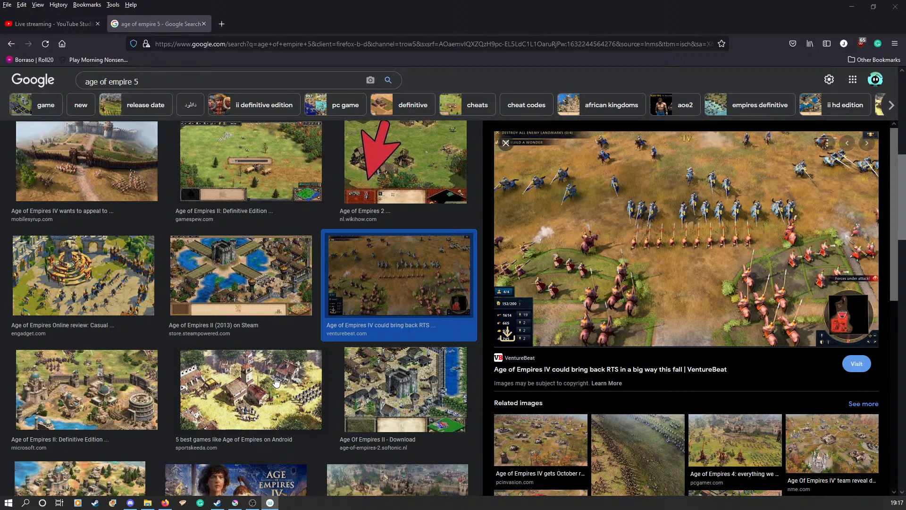
{"action": "left_click_drag", "start_coordinate": [365, 12], "coordinate": [131, 13]}
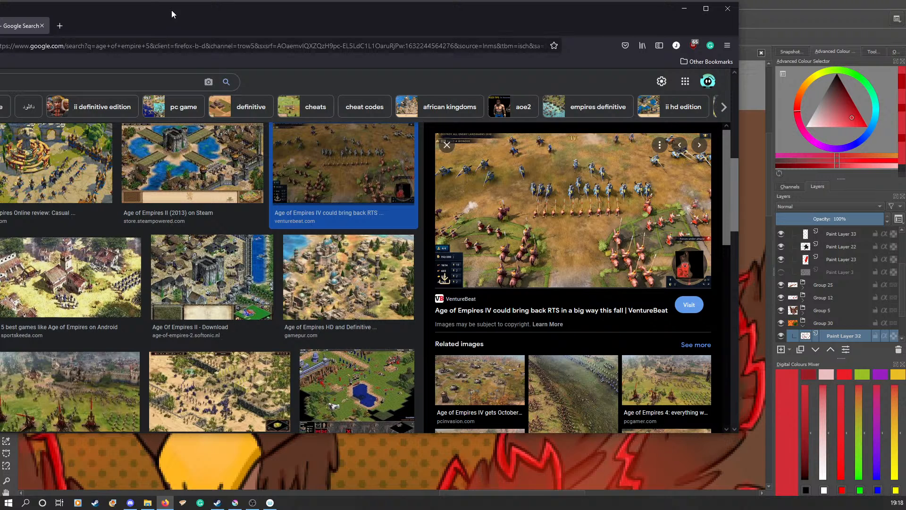
{"action": "left_click_drag", "start_coordinate": [171, 11], "coordinate": [0, 11]}
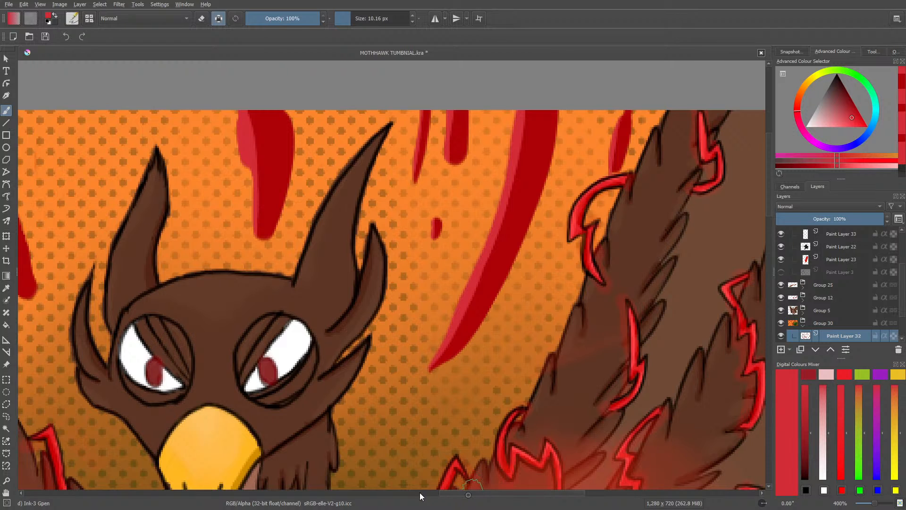
Step: Paint a lighter red edge along the wide stripe between the other raised arm and the bird's horn
{"action": "left_click_drag", "start_coordinate": [445, 493], "coordinate": [366, 495]}
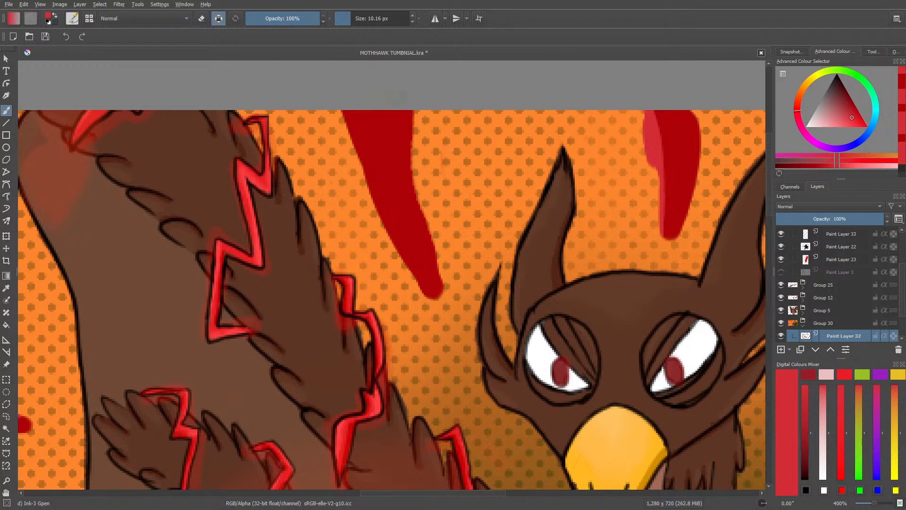
{"action": "left_click_drag", "start_coordinate": [407, 110], "coordinate": [412, 150]}
{"action": "left_click_drag", "start_coordinate": [408, 111], "coordinate": [442, 278]}
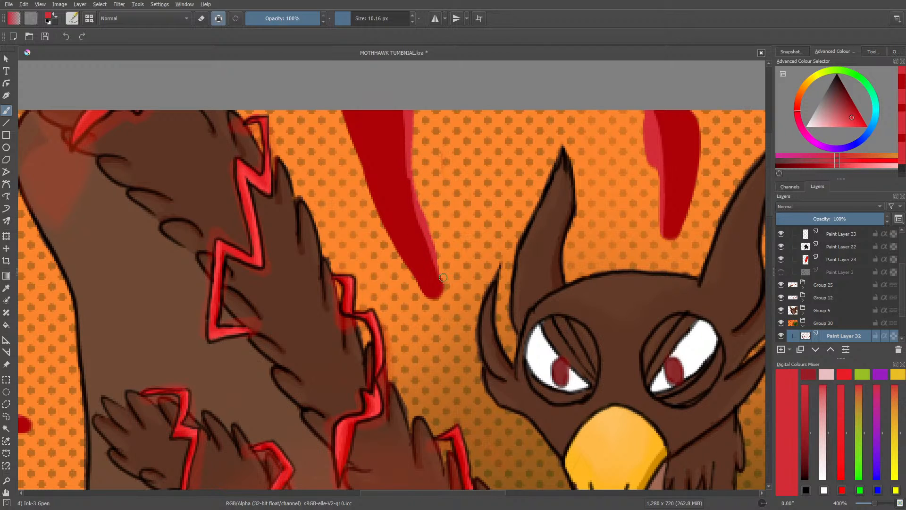
{"action": "left_click_drag", "start_coordinate": [413, 202], "coordinate": [400, 87]}
{"action": "left_click_drag", "start_coordinate": [875, 504], "coordinate": [872, 508]}
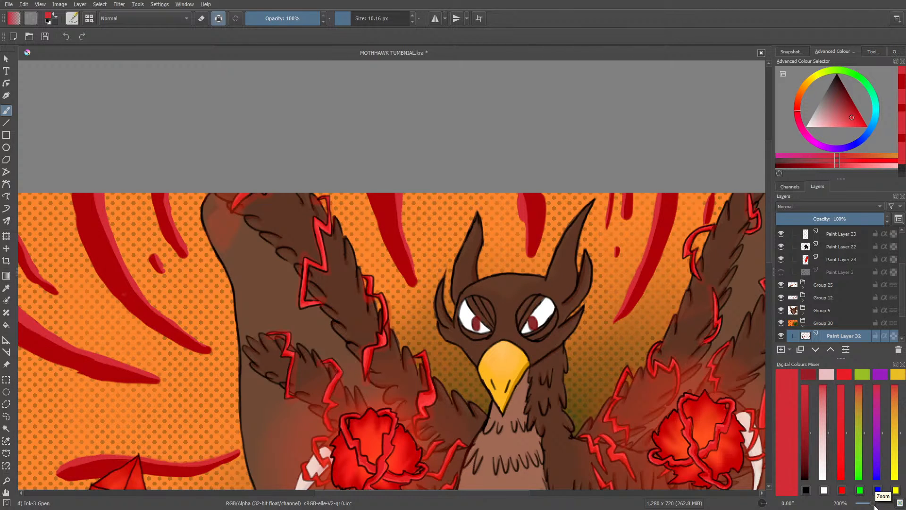
Step: Select Paint Layer 28 in Group 30 and check what it holds by hiding and showing it again
{"action": "left_click_drag", "start_coordinate": [472, 492], "coordinate": [509, 492]}
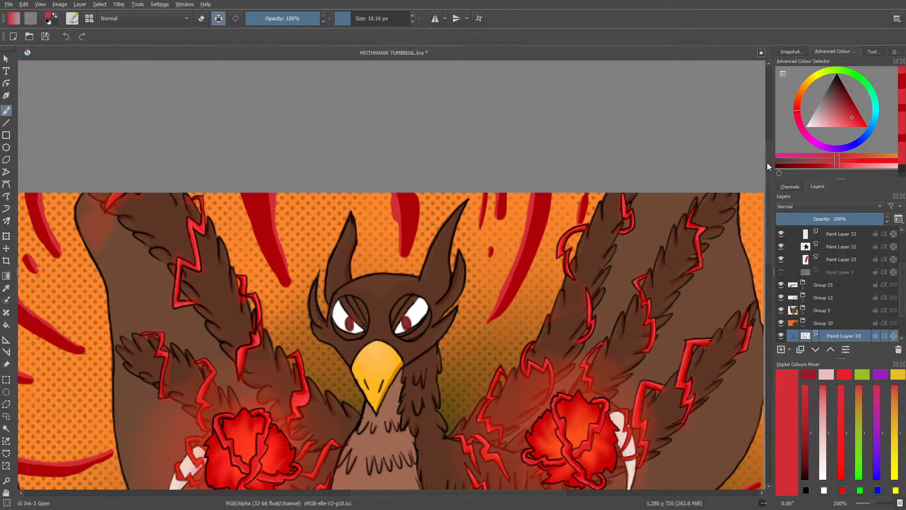
{"action": "mouse_move", "coordinate": [768, 174]}
{"action": "left_mouse_down"}
{"action": "mouse_move", "coordinate": [768, 253]}
{"action": "mouse_move", "coordinate": [777, 189]}
{"action": "left_mouse_up"}
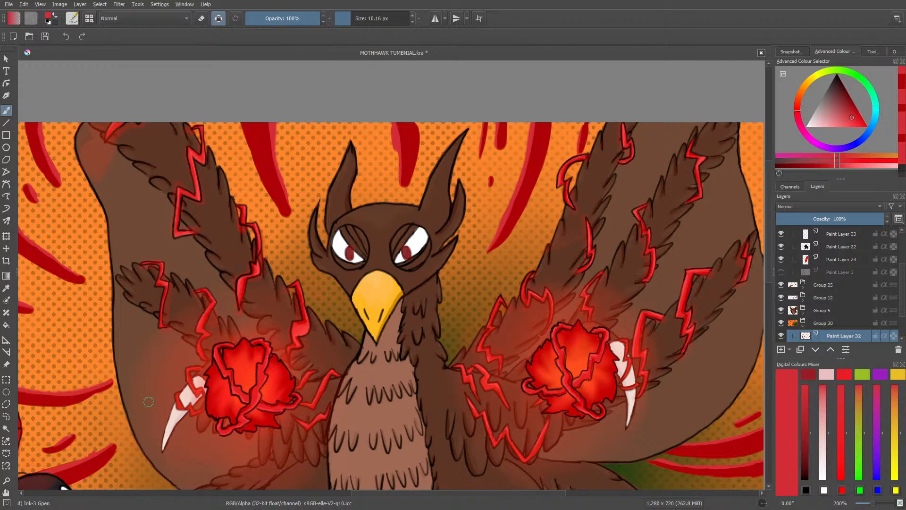
{"action": "left_click_drag", "start_coordinate": [876, 505], "coordinate": [873, 505]}
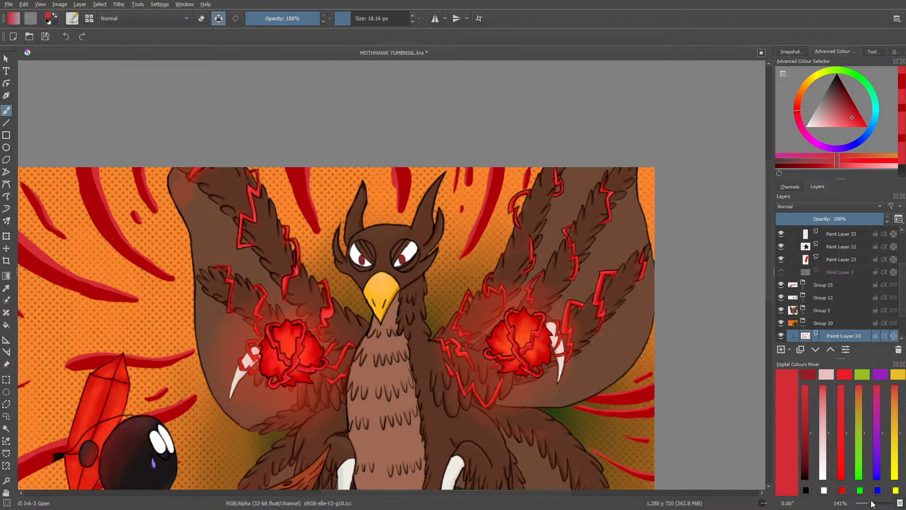
{"action": "left_click_drag", "start_coordinate": [900, 293], "coordinate": [902, 317]}
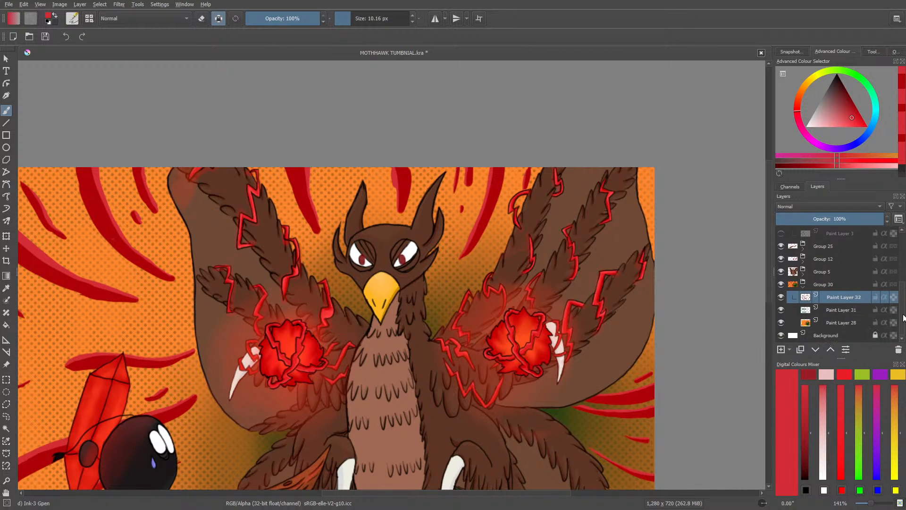
{"action": "left_click", "coordinate": [832, 323]}
{"action": "left_click", "coordinate": [782, 323]}
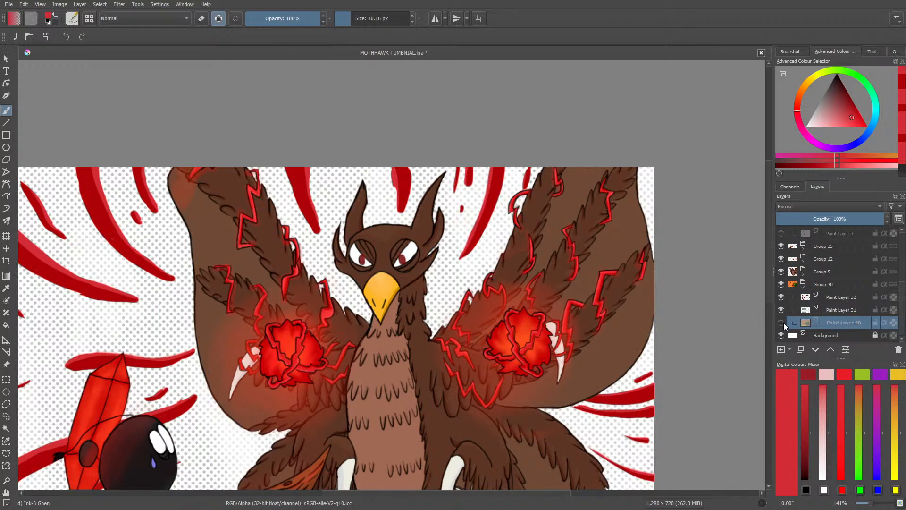
{"action": "left_click", "coordinate": [782, 323]}
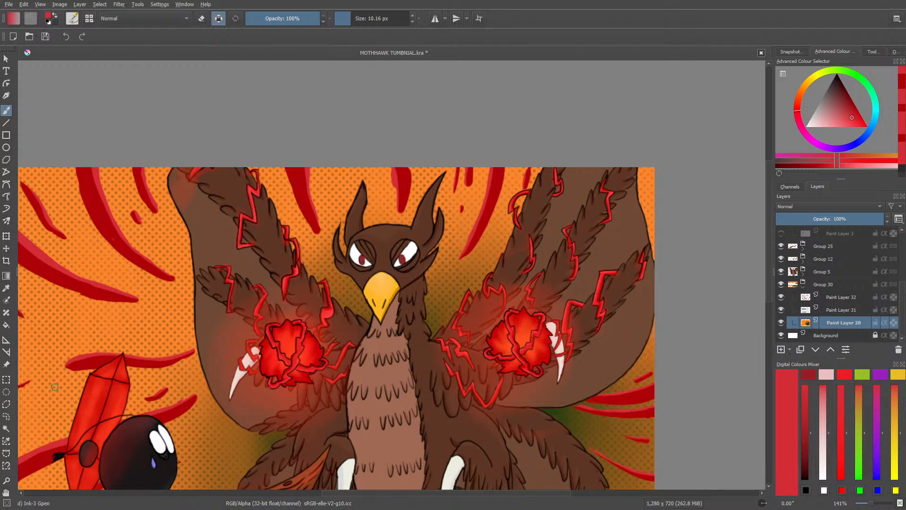
Step: Sample the dark brown of the backdrop shadow below the bird's wing and choose the Basic-2 Opacity brush at 40 px
{"action": "left_click", "coordinate": [6, 289]}
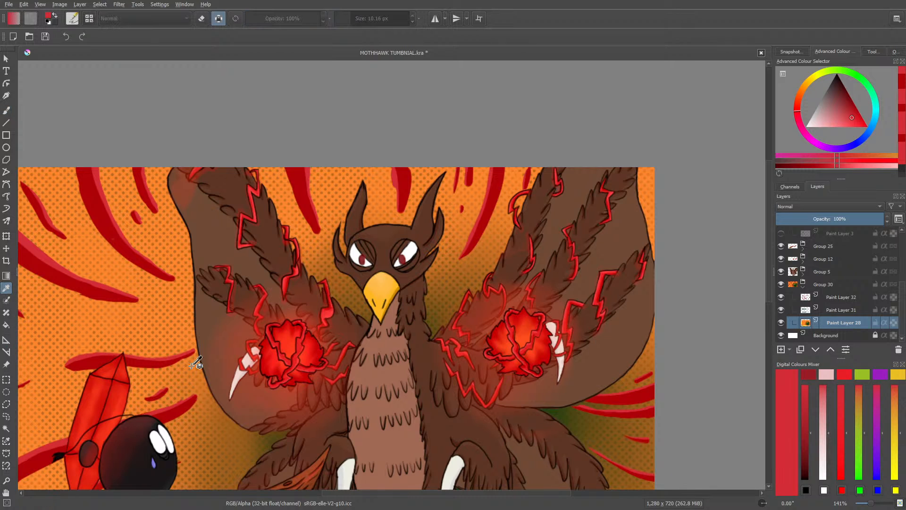
{"action": "left_click", "coordinate": [288, 429]}
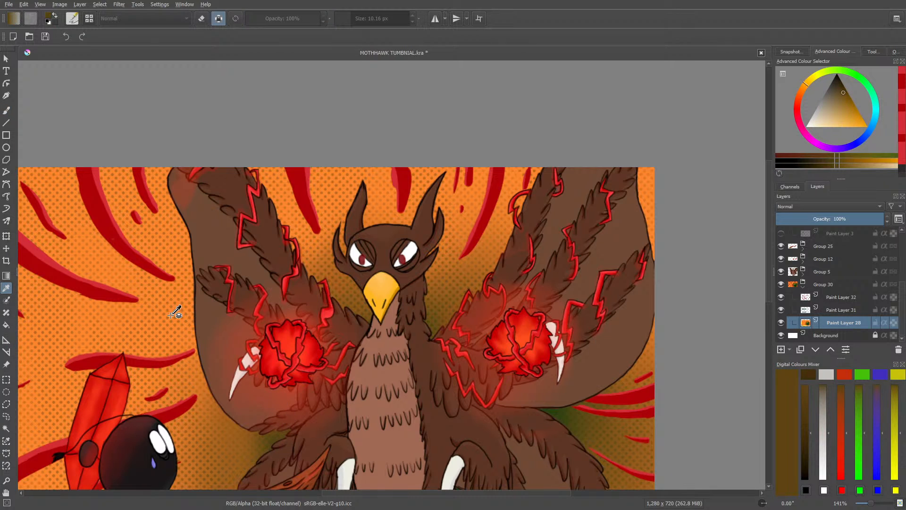
{"action": "left_click", "coordinate": [6, 110]}
{"action": "left_click", "coordinate": [69, 20]}
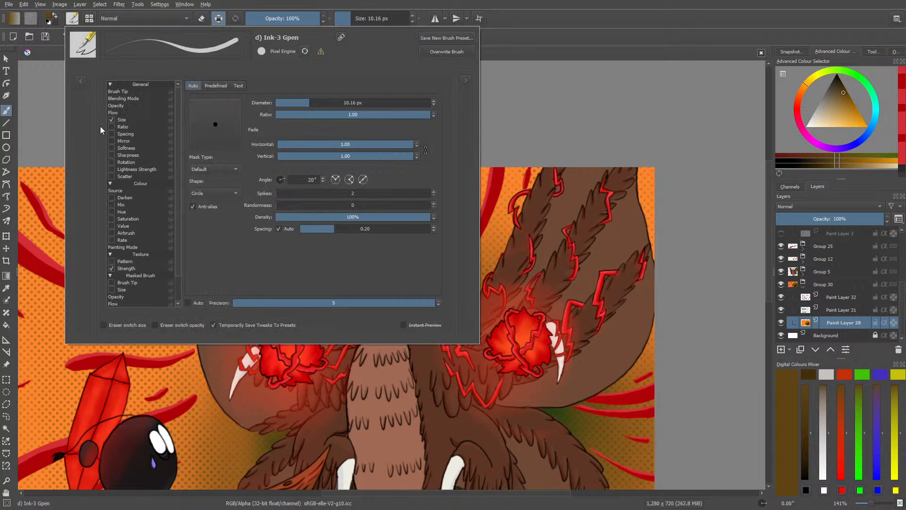
{"action": "left_click", "coordinate": [143, 121]}
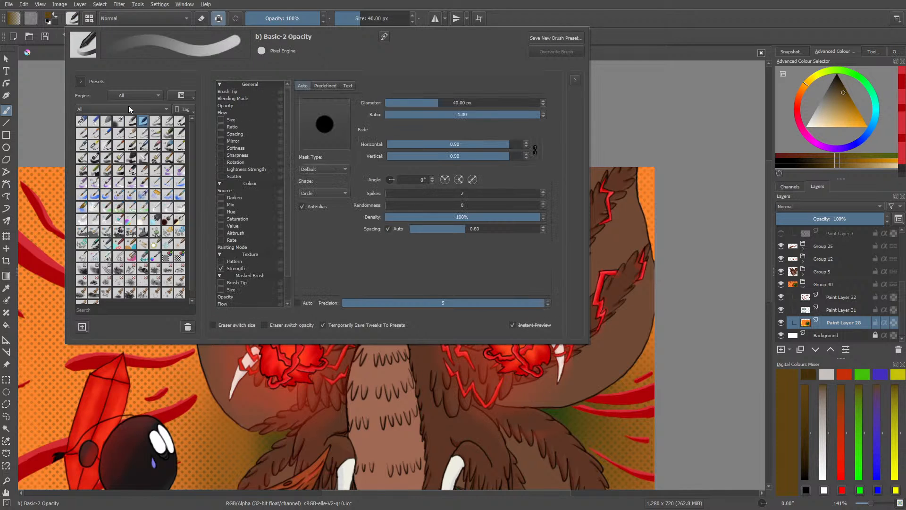
{"action": "right_click", "coordinate": [236, 449]}
{"action": "left_click", "coordinate": [141, 328]}
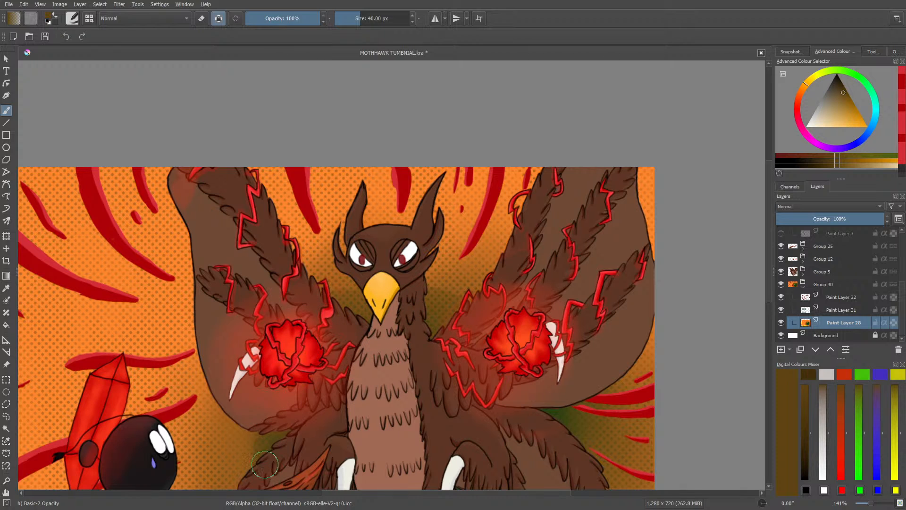
Step: Paint a wider dark brown shadow on the backdrop around the bird and soften its edge with the Blender Basic brush
{"action": "left_click_drag", "start_coordinate": [234, 391], "coordinate": [231, 481]}
{"action": "left_click_drag", "start_coordinate": [192, 357], "coordinate": [225, 487]}
{"action": "left_click_drag", "start_coordinate": [207, 357], "coordinate": [203, 339]}
{"action": "mouse_move", "coordinate": [282, 269]}
{"action": "left_mouse_down"}
{"action": "mouse_move", "coordinate": [423, 252]}
{"action": "mouse_move", "coordinate": [473, 289]}
{"action": "mouse_move", "coordinate": [399, 271]}
{"action": "mouse_move", "coordinate": [362, 333]}
{"action": "left_mouse_up"}
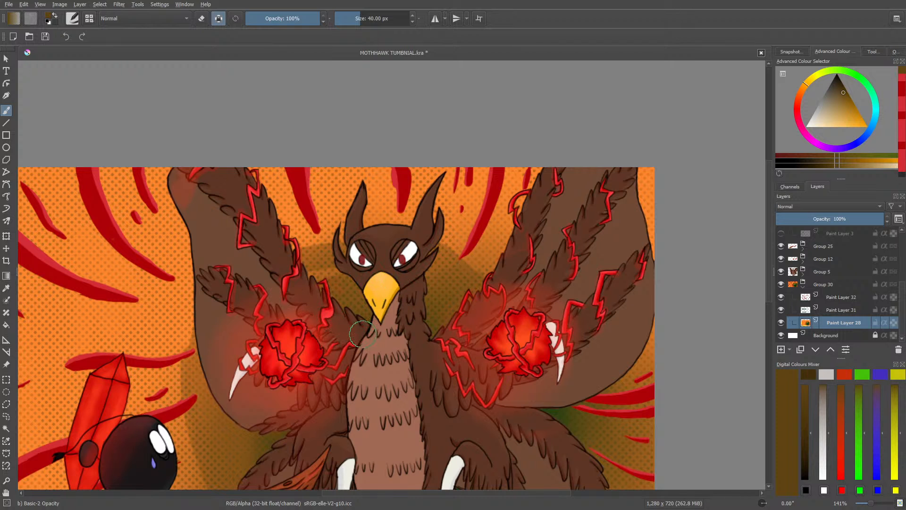
{"action": "left_click_drag", "start_coordinate": [871, 504], "coordinate": [865, 504]}
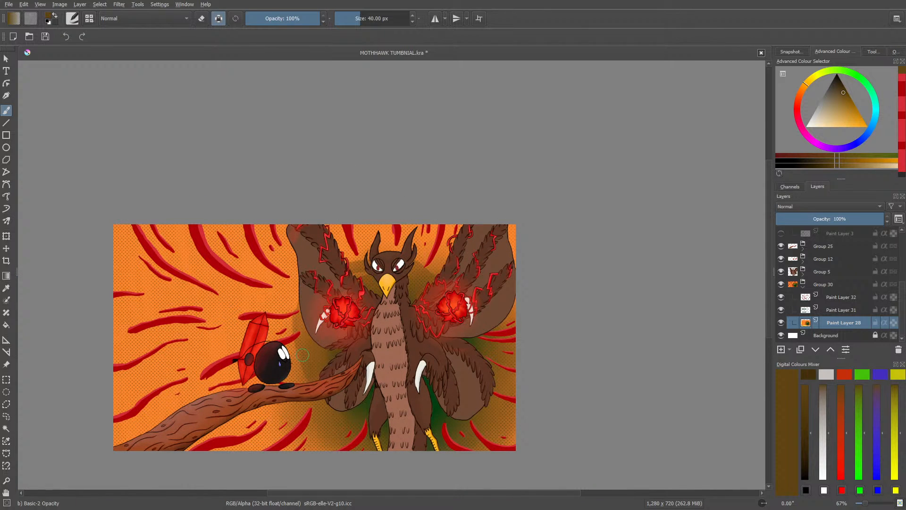
{"action": "left_click_drag", "start_coordinate": [307, 374], "coordinate": [300, 314]}
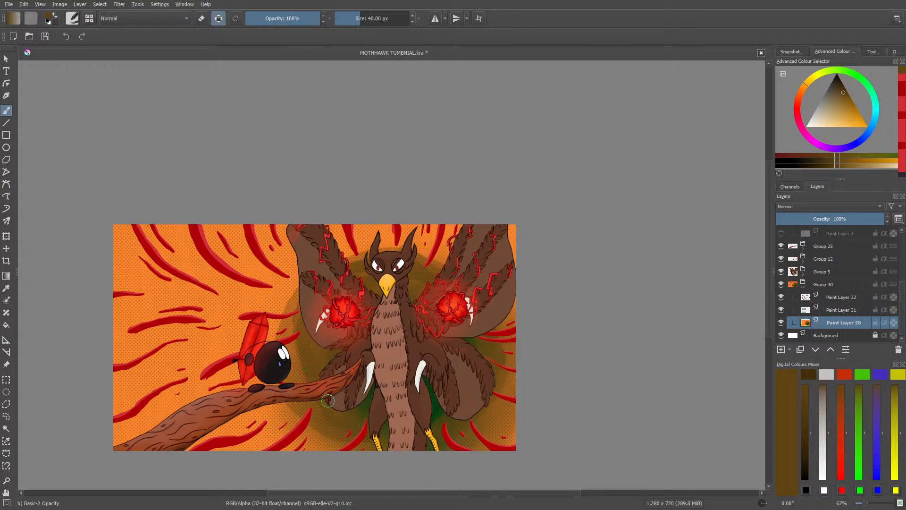
{"action": "right_click", "coordinate": [304, 395]}
{"action": "left_click", "coordinate": [244, 349]}
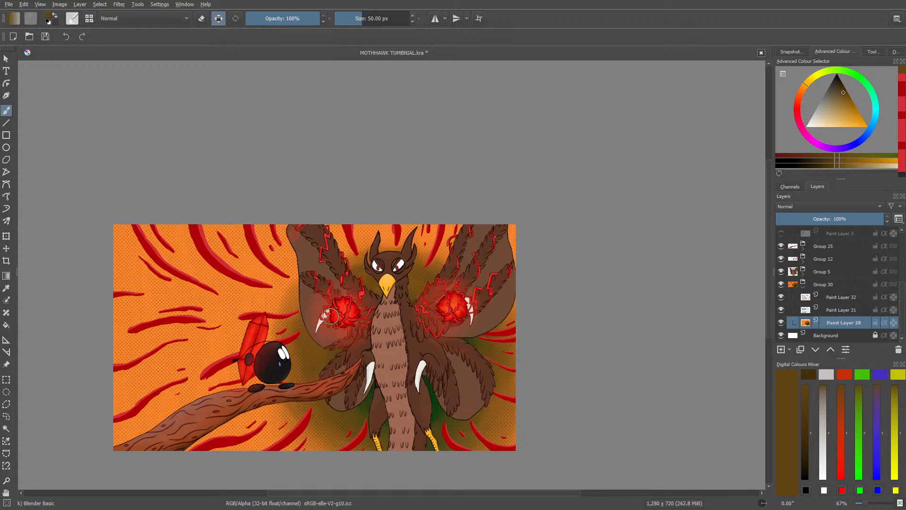
Step: Extend the brown backdrop shadow around the bird's head with the Basic-2 Opacity brush and soften it with Blender Basic
{"action": "left_click", "coordinate": [72, 18]}
{"action": "left_click", "coordinate": [138, 122]}
{"action": "right_click", "coordinate": [61, 137]}
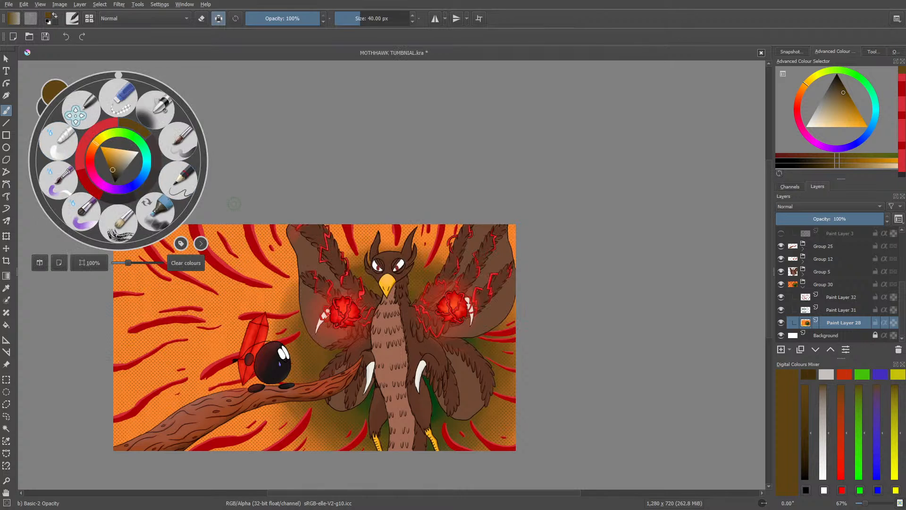
{"action": "left_click", "coordinate": [233, 203]}
{"action": "mouse_move", "coordinate": [439, 266]}
{"action": "left_mouse_down"}
{"action": "mouse_move", "coordinate": [370, 254]}
{"action": "mouse_move", "coordinate": [447, 267]}
{"action": "mouse_move", "coordinate": [335, 257]}
{"action": "mouse_move", "coordinate": [422, 260]}
{"action": "mouse_move", "coordinate": [365, 262]}
{"action": "left_mouse_up"}
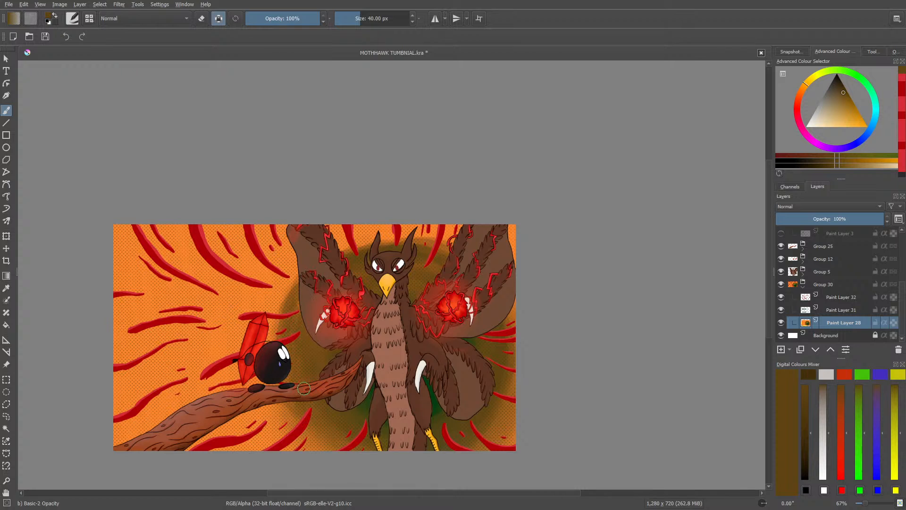
{"action": "right_click", "coordinate": [276, 312]}
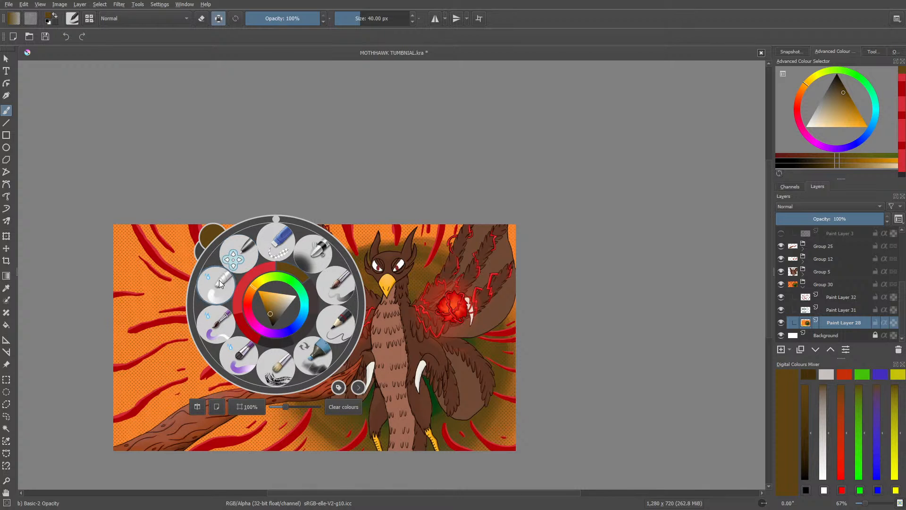
{"action": "left_click", "coordinate": [225, 280]}
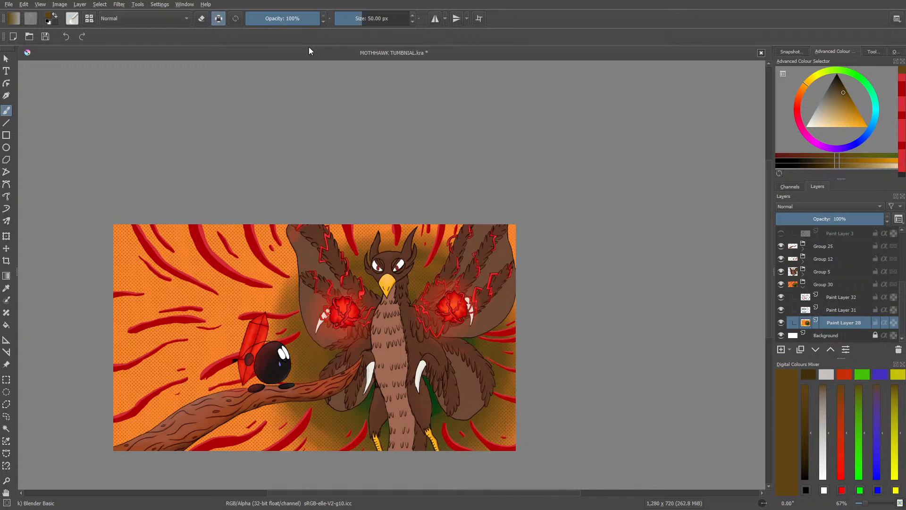
Step: Open egg shower.webp from the egg shower folder to examine its background as reference, and return to the MOTHHAWK document
{"action": "left_click", "coordinate": [28, 36]}
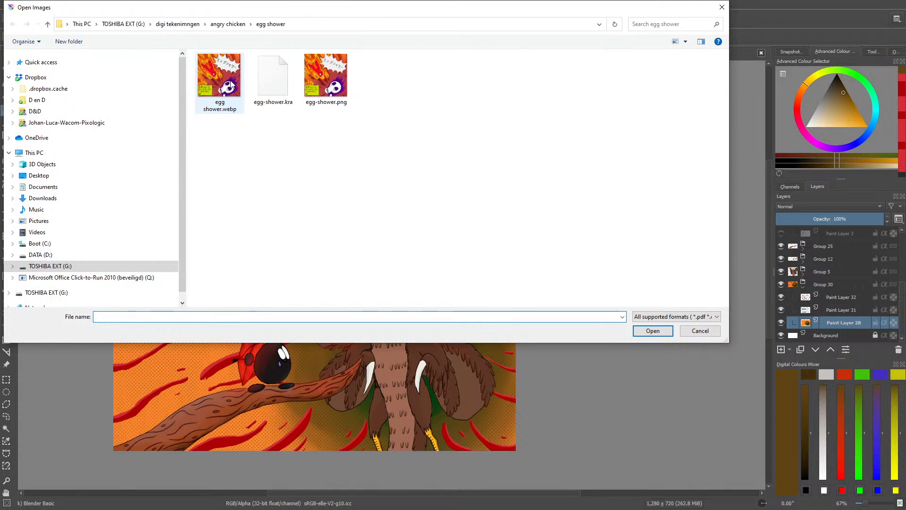
{"action": "left_click", "coordinate": [311, 88]}
{"action": "left_click", "coordinate": [219, 80]}
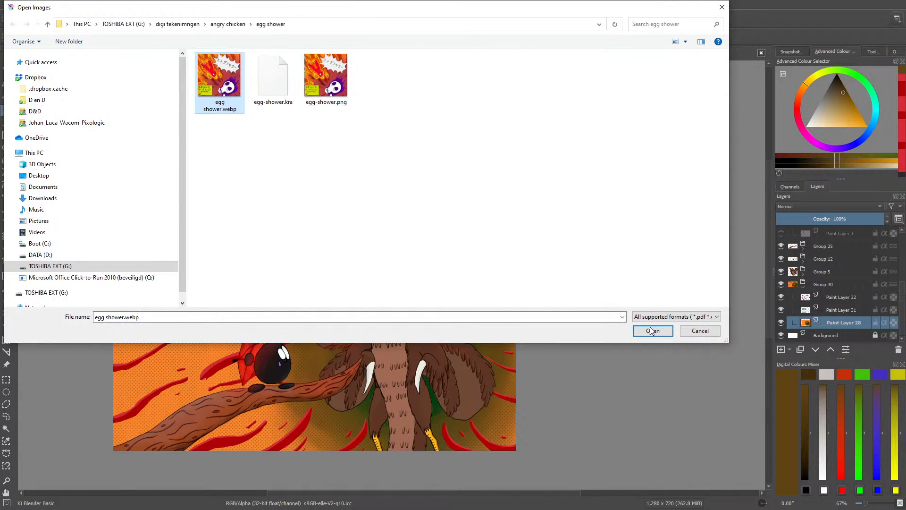
{"action": "left_click", "coordinate": [653, 330]}
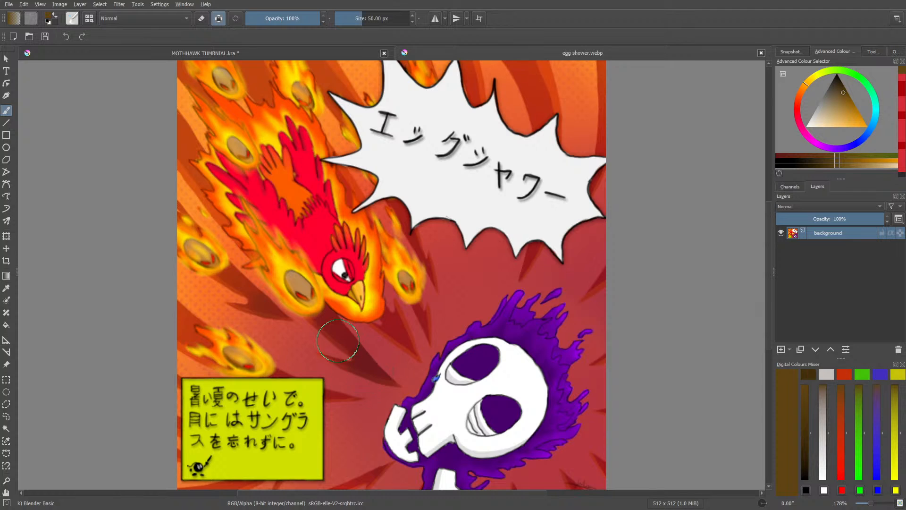
{"action": "left_click", "coordinate": [251, 51]}
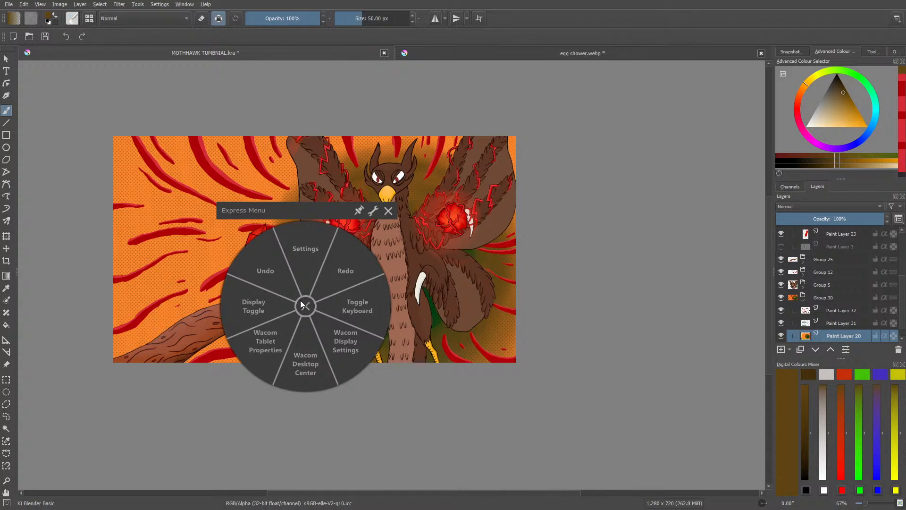
{"action": "left_click", "coordinate": [301, 304]}
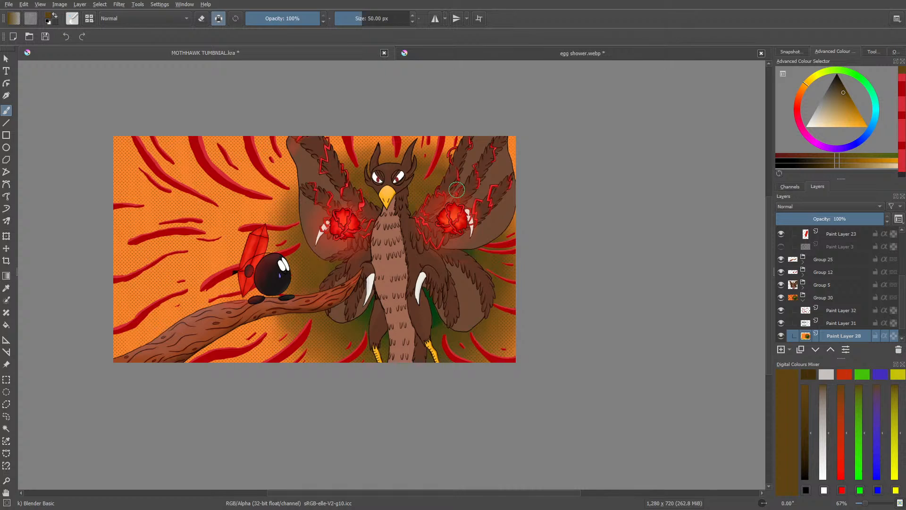
Step: Add a paint layer above Paint Layer 32 and set up the 40 px Basic-2 Opacity brush with alpha preservation off
{"action": "left_click", "coordinate": [781, 310]}
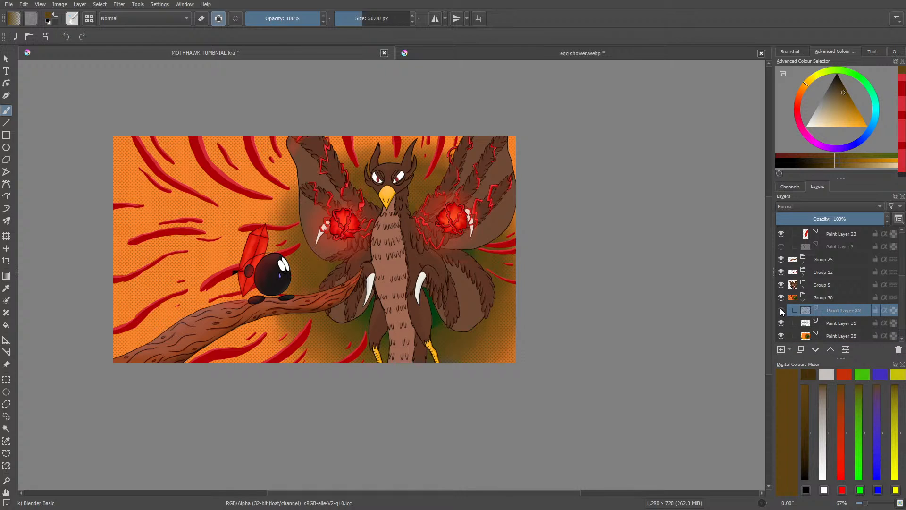
{"action": "left_click", "coordinate": [780, 350]}
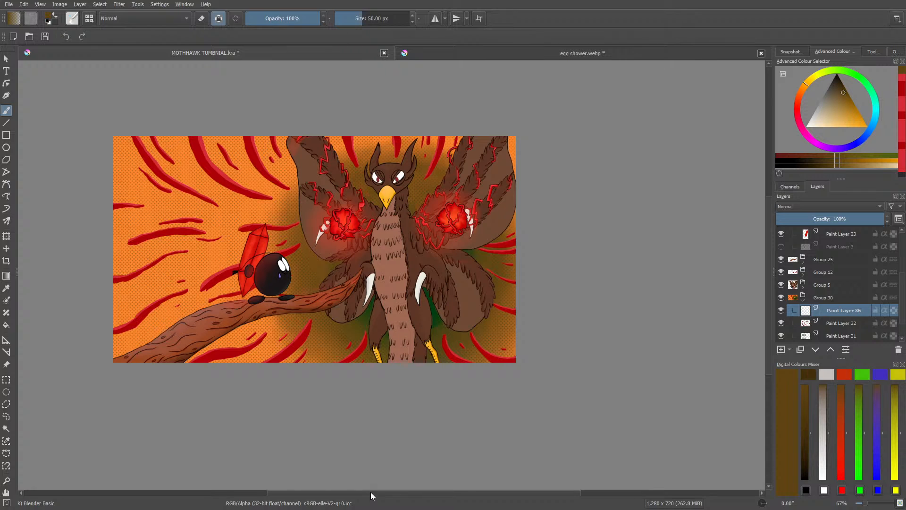
{"action": "left_click_drag", "start_coordinate": [370, 495], "coordinate": [315, 507]}
{"action": "left_click_drag", "start_coordinate": [866, 503], "coordinate": [872, 504]}
{"action": "left_click", "coordinate": [72, 19]}
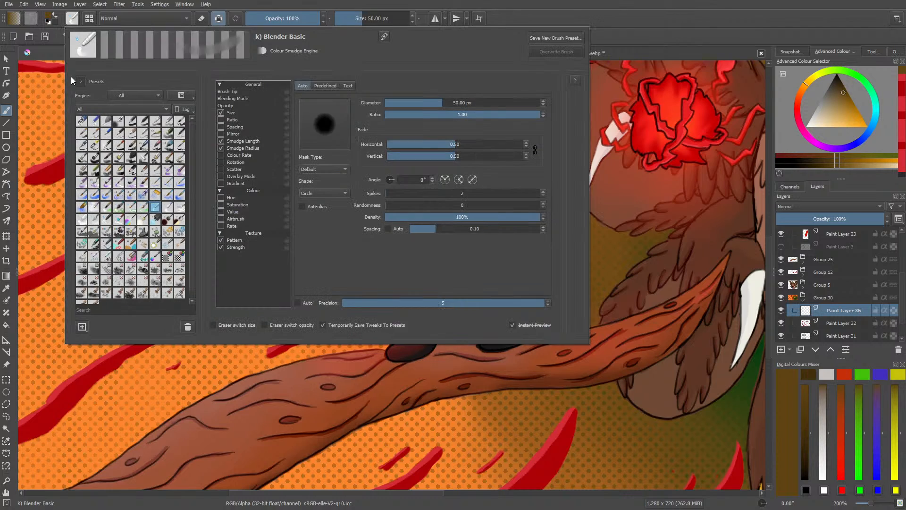
{"action": "left_click", "coordinate": [142, 120]}
{"action": "right_click", "coordinate": [480, 411]}
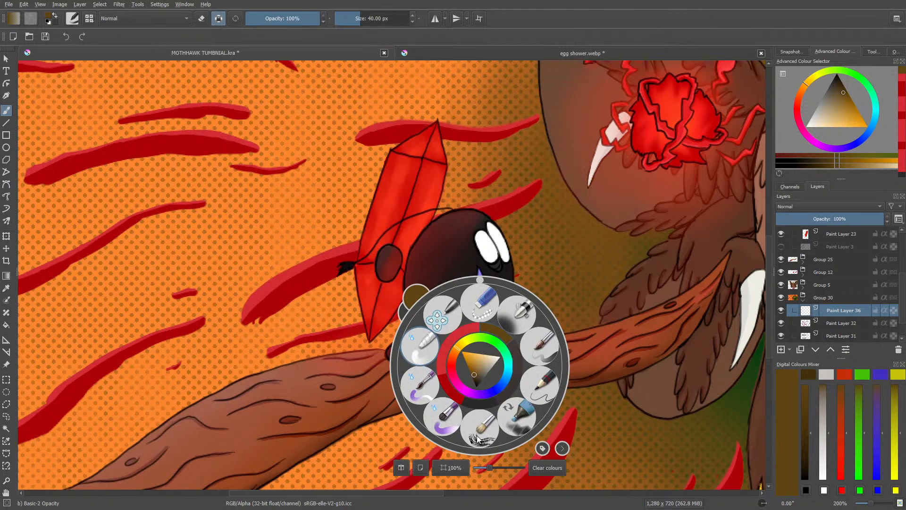
{"action": "left_click", "coordinate": [446, 259]}
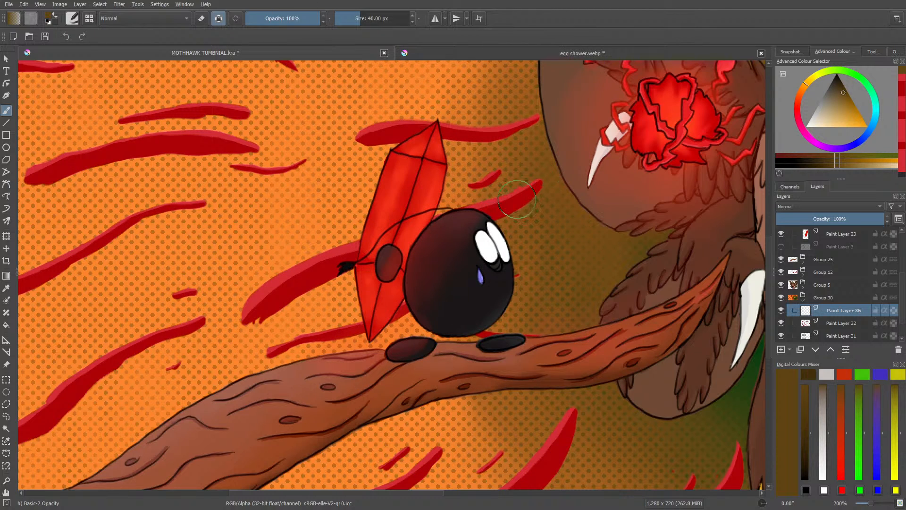
{"action": "left_click", "coordinate": [218, 19]}
Step: Try shading the red stripe behind the black character's head with brown, picking a darker brown for a second pass
{"action": "left_click_drag", "start_coordinate": [529, 187], "coordinate": [482, 210]}
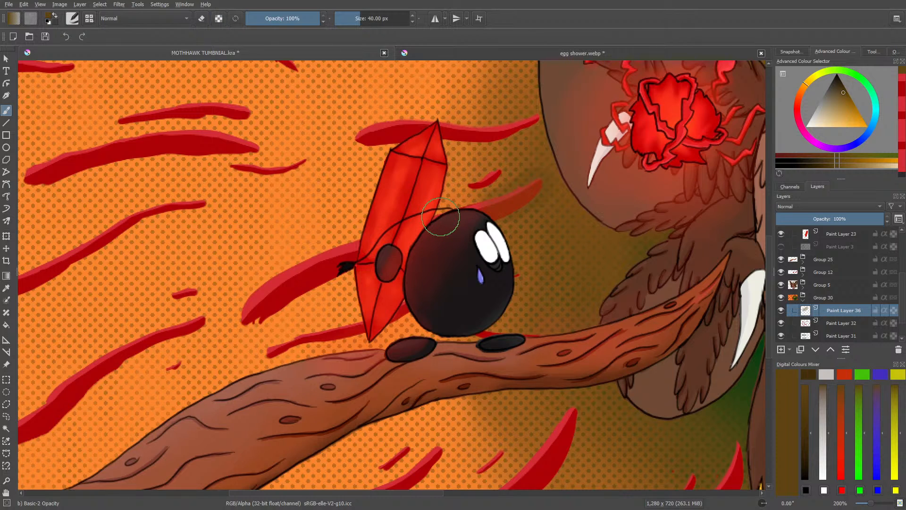
{"action": "right_click", "coordinate": [469, 205]}
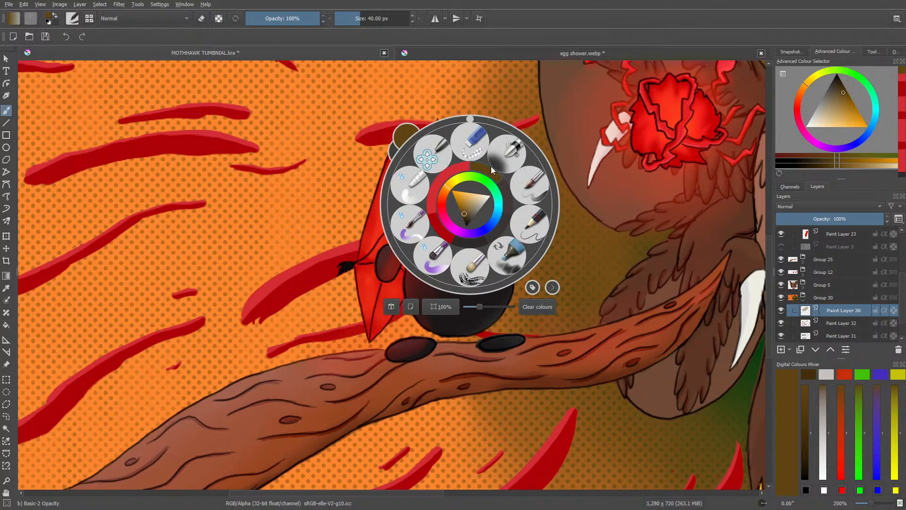
{"action": "left_click", "coordinate": [462, 218]}
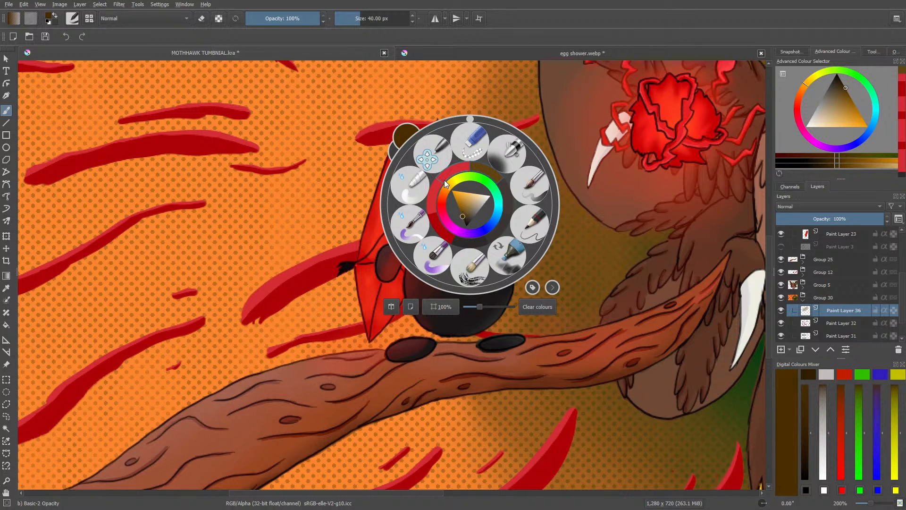
{"action": "left_click", "coordinate": [467, 68]}
{"action": "mouse_move", "coordinate": [532, 189]}
{"action": "left_mouse_down"}
{"action": "mouse_move", "coordinate": [456, 233]}
{"action": "mouse_move", "coordinate": [524, 174]}
{"action": "mouse_move", "coordinate": [479, 195]}
{"action": "mouse_move", "coordinate": [542, 169]}
{"action": "mouse_move", "coordinate": [533, 171]}
{"action": "mouse_move", "coordinate": [548, 179]}
{"action": "mouse_move", "coordinate": [522, 217]}
{"action": "left_mouse_up"}
Step: Erase the brown shading from the red stripe behind the black character's head with the Eraser Circle brush
{"action": "key", "text": "/"}
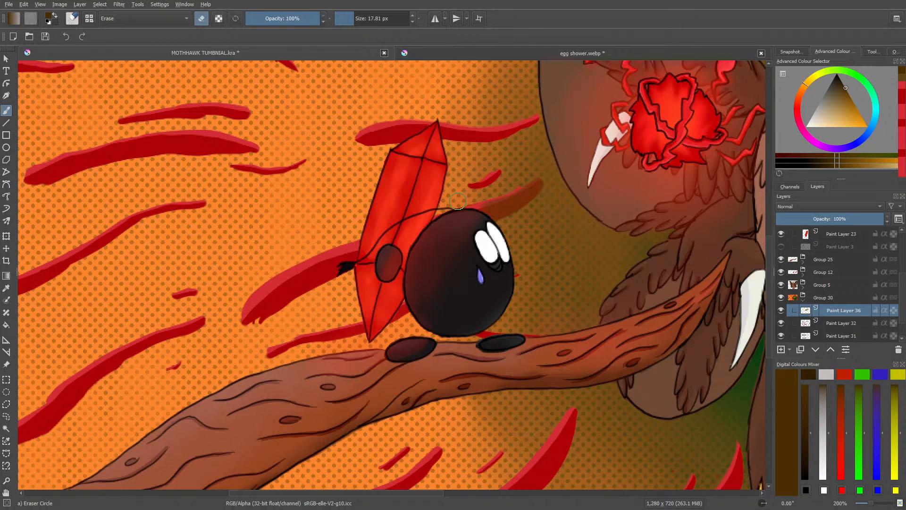
{"action": "left_click_drag", "start_coordinate": [870, 503], "coordinate": [867, 503]}
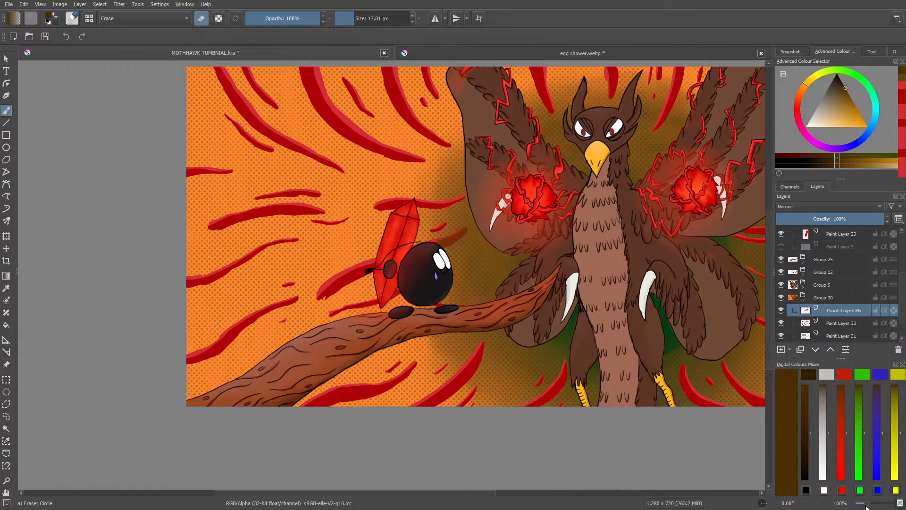
{"action": "left_click_drag", "start_coordinate": [867, 503], "coordinate": [873, 504]}
{"action": "mouse_move", "coordinate": [566, 152]}
{"action": "left_mouse_down"}
{"action": "mouse_move", "coordinate": [516, 181]}
{"action": "mouse_move", "coordinate": [537, 182]}
{"action": "mouse_move", "coordinate": [608, 134]}
{"action": "mouse_move", "coordinate": [539, 203]}
{"action": "left_mouse_up"}
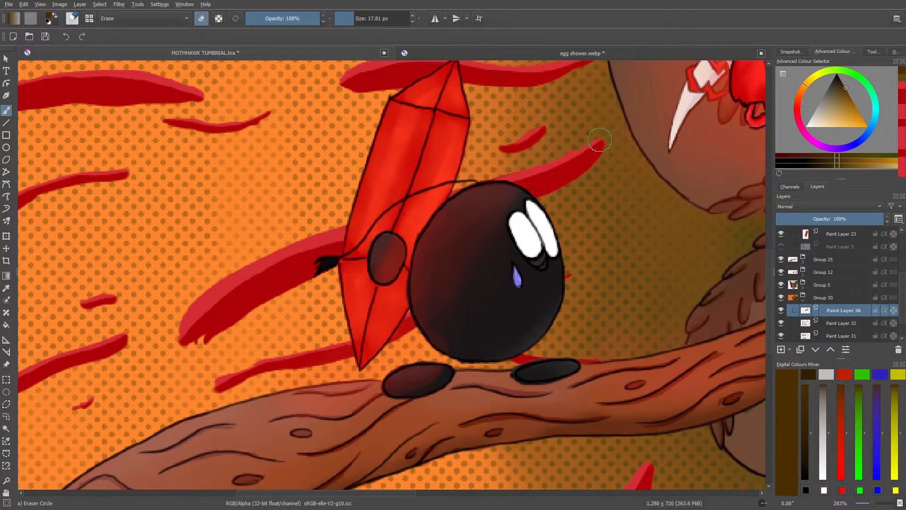
Step: Hide the orange backdrop on Paint Layer 28 and set the Basic-2 Opacity brush to 17.81 px and 53% opacity
{"action": "scroll", "coordinate": [887, 293], "scroll_direction": "down", "scroll_amount": 2}
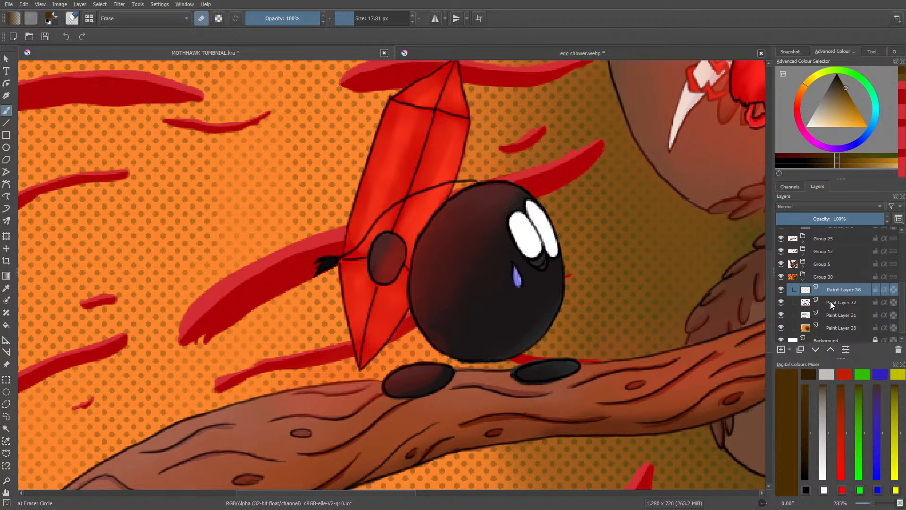
{"action": "left_click", "coordinate": [781, 328]}
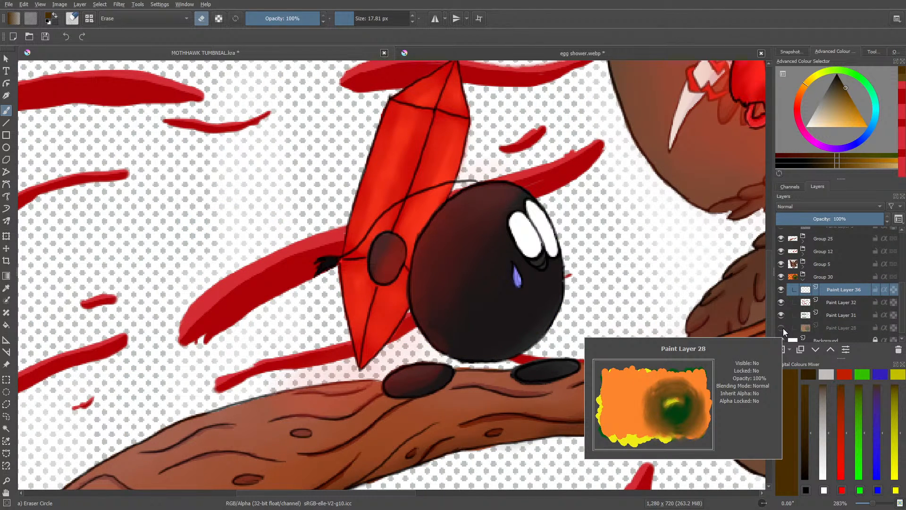
{"action": "key", "text": "slash"}
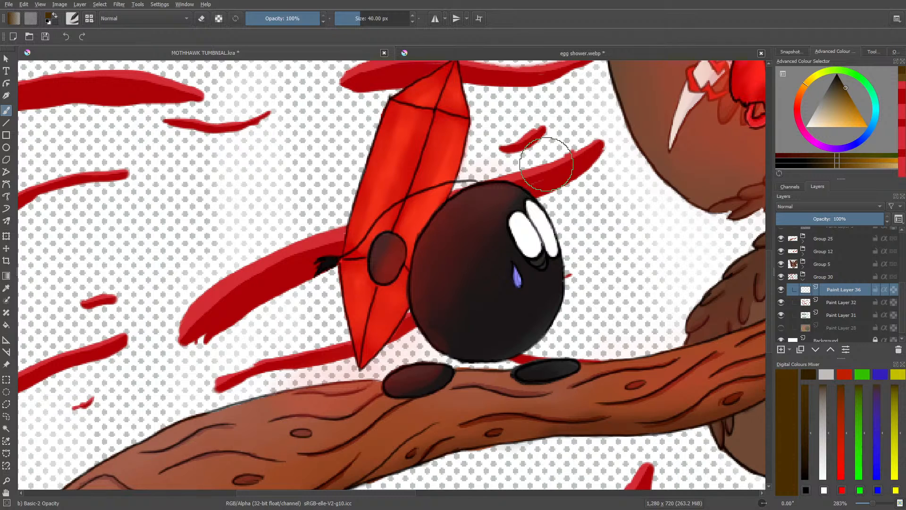
{"action": "left_click_drag", "start_coordinate": [360, 19], "coordinate": [353, 19]}
{"action": "left_click_drag", "start_coordinate": [271, 20], "coordinate": [283, 19]}
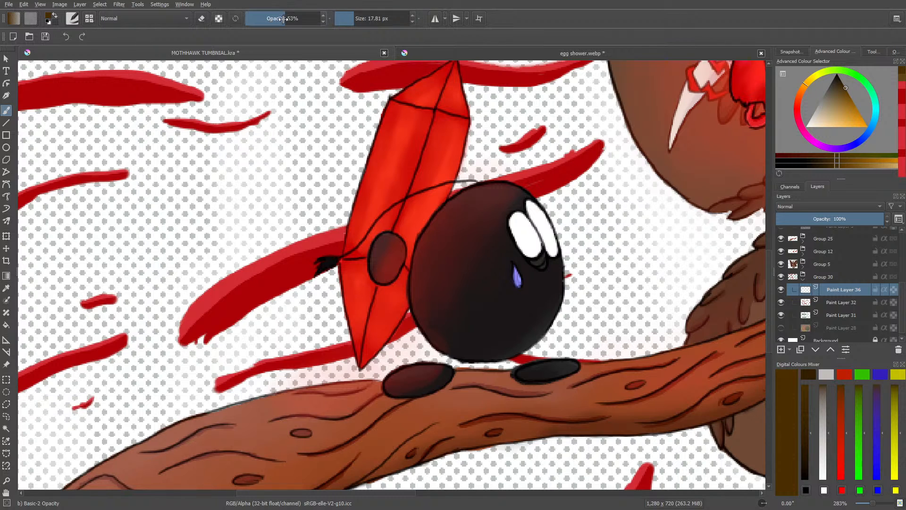
Step: Paint semi-transparent brown over the stripe behind the black character's head and check the colours in the egg shower.webp reference
{"action": "mouse_move", "coordinate": [532, 187]}
{"action": "left_mouse_down"}
{"action": "mouse_move", "coordinate": [553, 182]}
{"action": "mouse_move", "coordinate": [525, 185]}
{"action": "mouse_move", "coordinate": [602, 137]}
{"action": "mouse_move", "coordinate": [548, 171]}
{"action": "mouse_move", "coordinate": [462, 191]}
{"action": "left_mouse_up"}
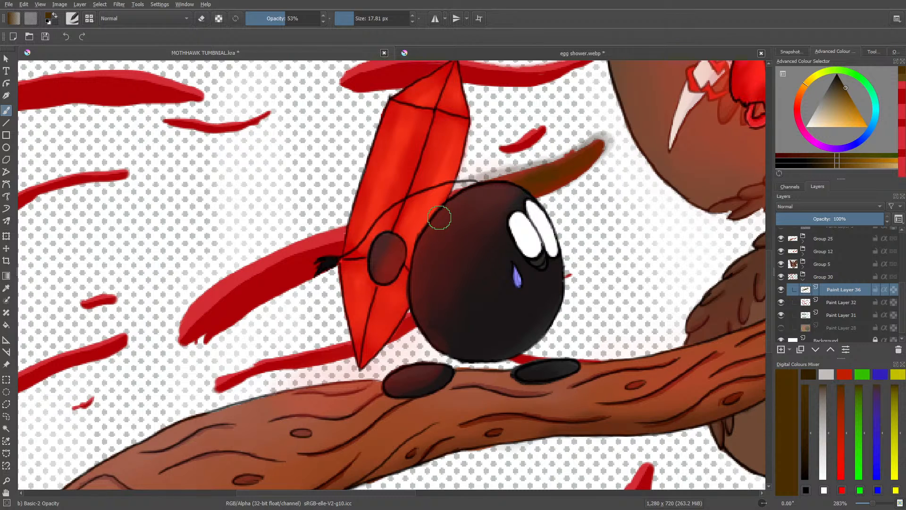
{"action": "left_click", "coordinate": [443, 52]}
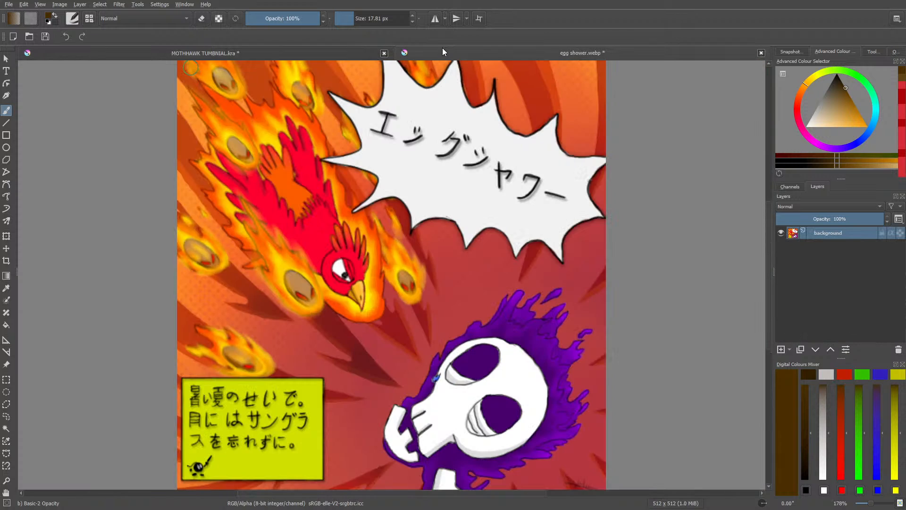
{"action": "left_click", "coordinate": [319, 54]}
Step: Pick a darker brown, erase the stripe's previous shading and repaint it with the Basic-2 Opacity brush at 53% opacity
{"action": "right_click", "coordinate": [558, 166]}
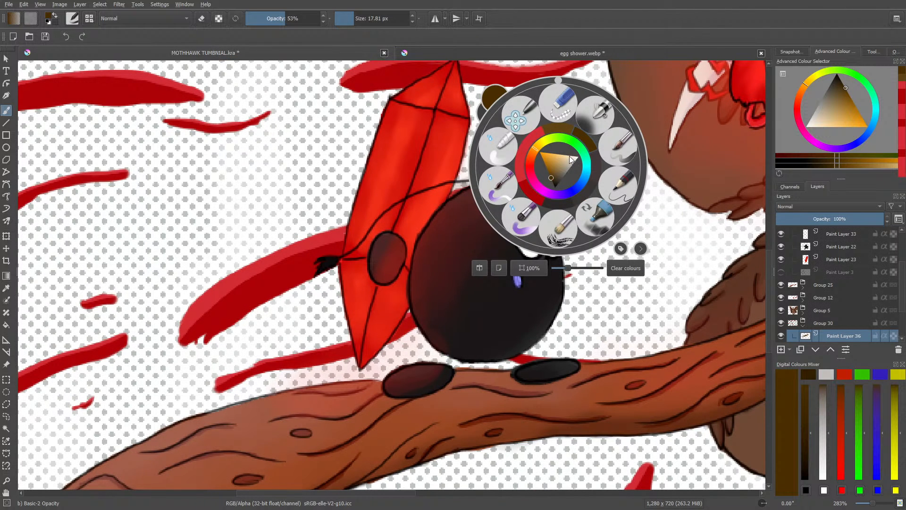
{"action": "left_click", "coordinate": [552, 181]}
{"action": "left_click", "coordinate": [505, 88]}
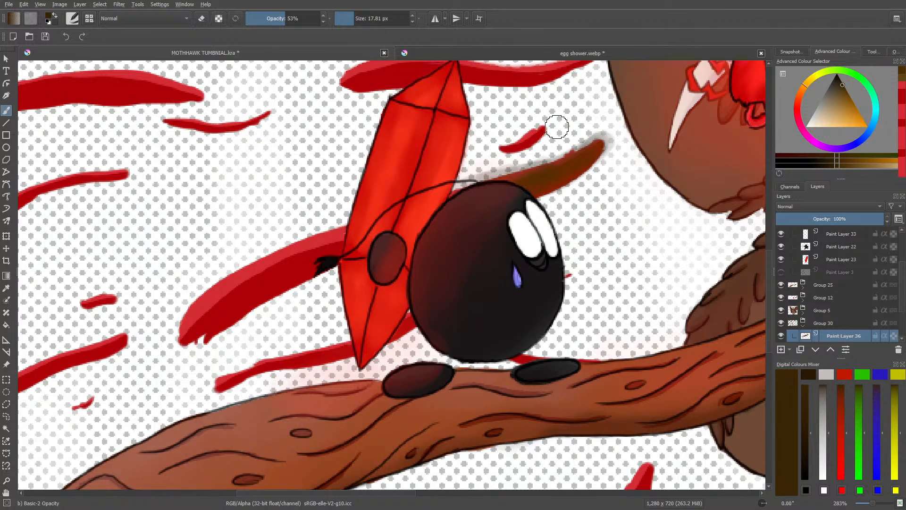
{"action": "mouse_move", "coordinate": [589, 158]}
{"action": "left_mouse_down"}
{"action": "mouse_move", "coordinate": [541, 186]}
{"action": "mouse_move", "coordinate": [573, 144]}
{"action": "mouse_move", "coordinate": [597, 139]}
{"action": "mouse_move", "coordinate": [592, 165]}
{"action": "left_mouse_up"}
{"action": "key", "text": "e"}
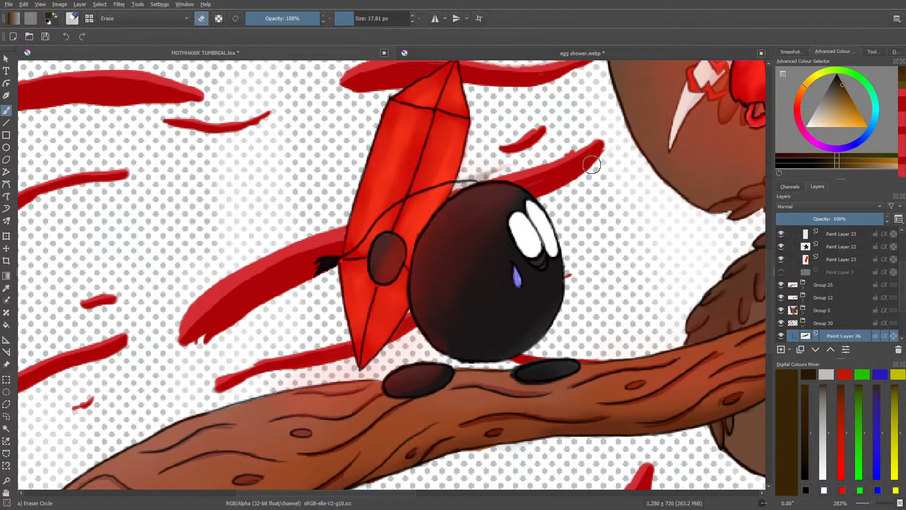
{"action": "key", "text": "e"}
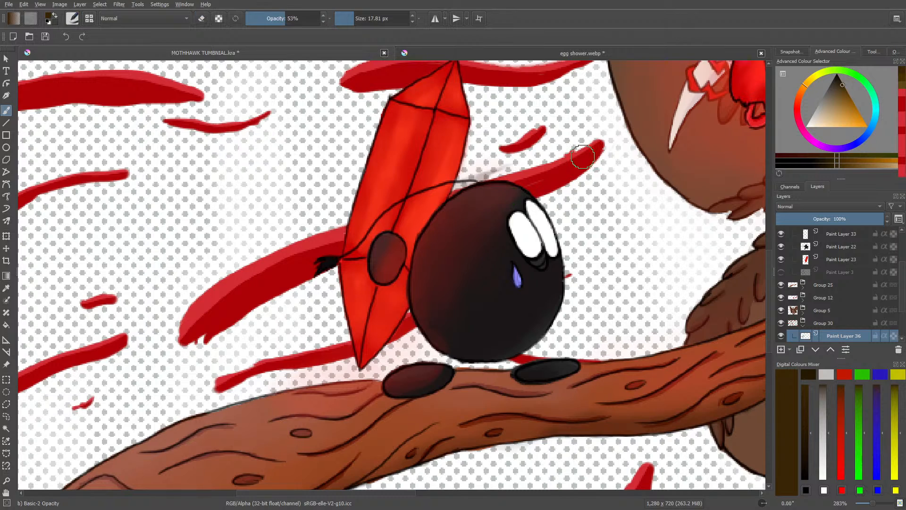
{"action": "mouse_move", "coordinate": [575, 156]}
{"action": "left_mouse_down"}
{"action": "mouse_move", "coordinate": [491, 182]}
{"action": "mouse_move", "coordinate": [569, 163]}
{"action": "mouse_move", "coordinate": [516, 192]}
{"action": "mouse_move", "coordinate": [577, 162]}
{"action": "mouse_move", "coordinate": [522, 168]}
{"action": "left_mouse_up"}
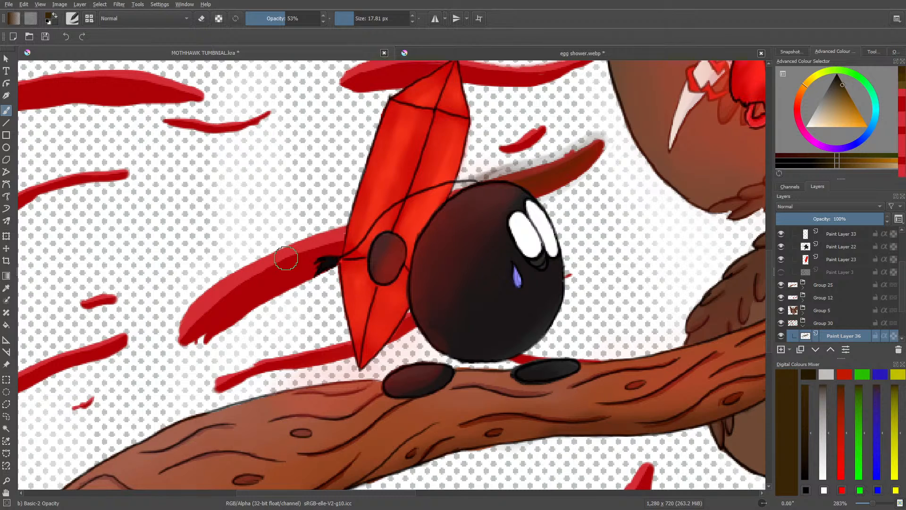
Step: Erase the shading spilling outside the stripe, then turn on alpha preservation and return to the Basic-2 Opacity brush
{"action": "key", "text": "e"}
{"action": "mouse_move", "coordinate": [582, 138]}
{"action": "left_mouse_down"}
{"action": "mouse_move", "coordinate": [558, 146]}
{"action": "mouse_move", "coordinate": [591, 137]}
{"action": "mouse_move", "coordinate": [476, 177]}
{"action": "mouse_move", "coordinate": [561, 158]}
{"action": "mouse_move", "coordinate": [607, 131]}
{"action": "left_mouse_up"}
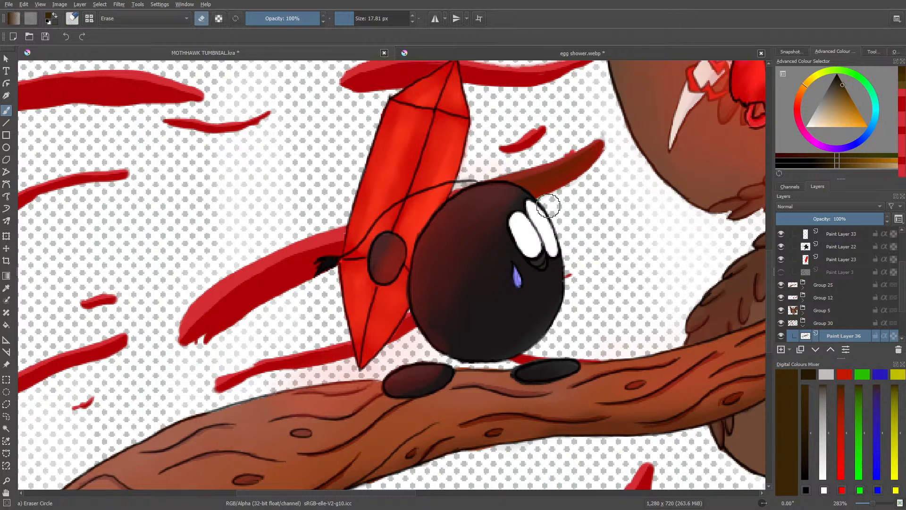
{"action": "left_click", "coordinate": [218, 19]}
{"action": "right_click", "coordinate": [467, 213]}
{"action": "left_click", "coordinate": [434, 162]}
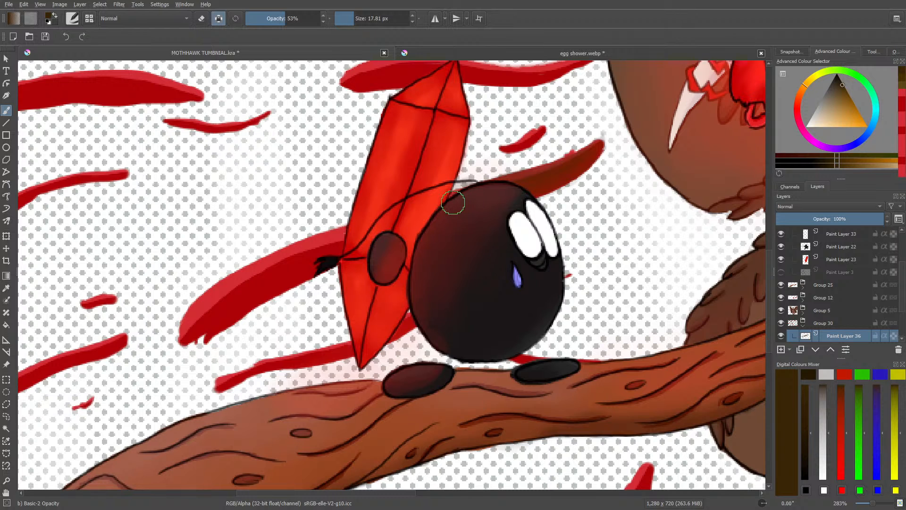
Step: Show Paint Layer 28 again and lower its layer opacity to 89%
{"action": "left_click_drag", "start_coordinate": [770, 289], "coordinate": [770, 277]}
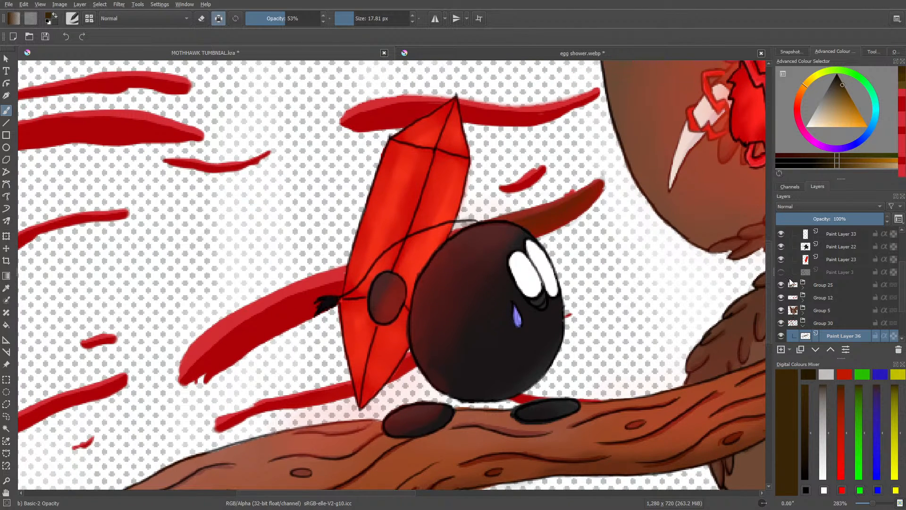
{"action": "scroll", "coordinate": [802, 292], "scroll_direction": "down", "scroll_amount": 3}
{"action": "left_click", "coordinate": [781, 321]}
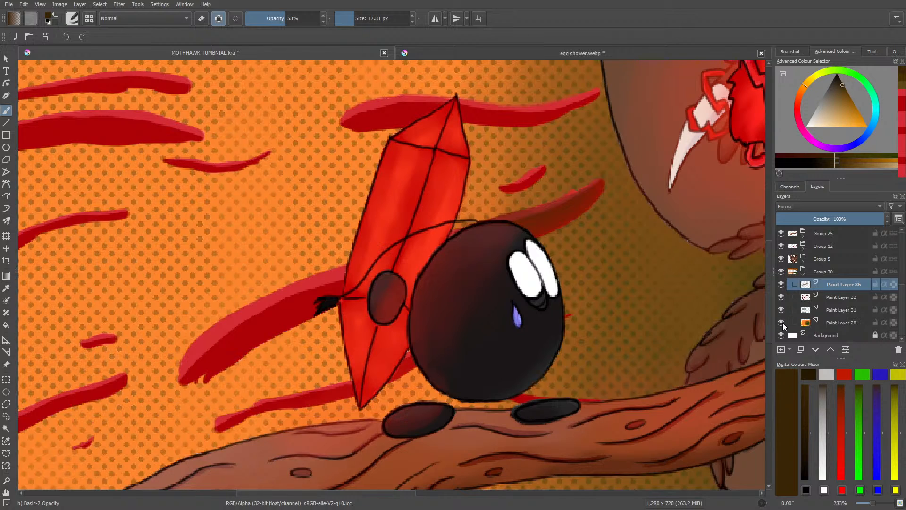
{"action": "left_click_drag", "start_coordinate": [873, 504], "coordinate": [871, 509]}
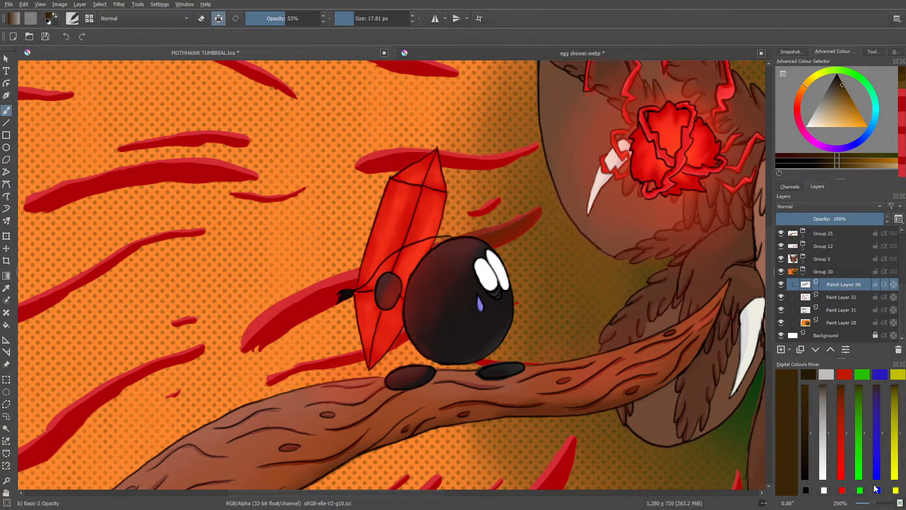
{"action": "left_click", "coordinate": [780, 322]}
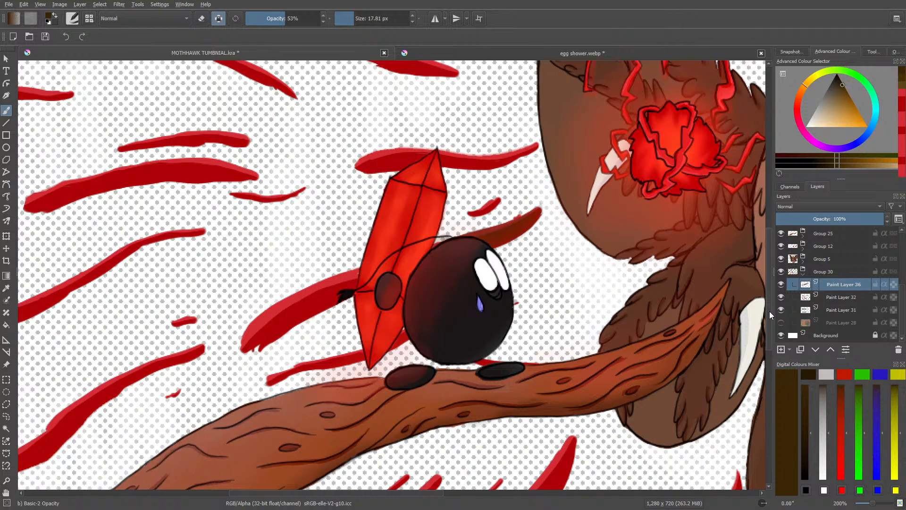
{"action": "mouse_move", "coordinate": [769, 310]}
{"action": "left_mouse_down"}
{"action": "mouse_move", "coordinate": [776, 363]}
{"action": "mouse_move", "coordinate": [776, 350]}
{"action": "left_mouse_up"}
{"action": "left_click", "coordinate": [781, 323]}
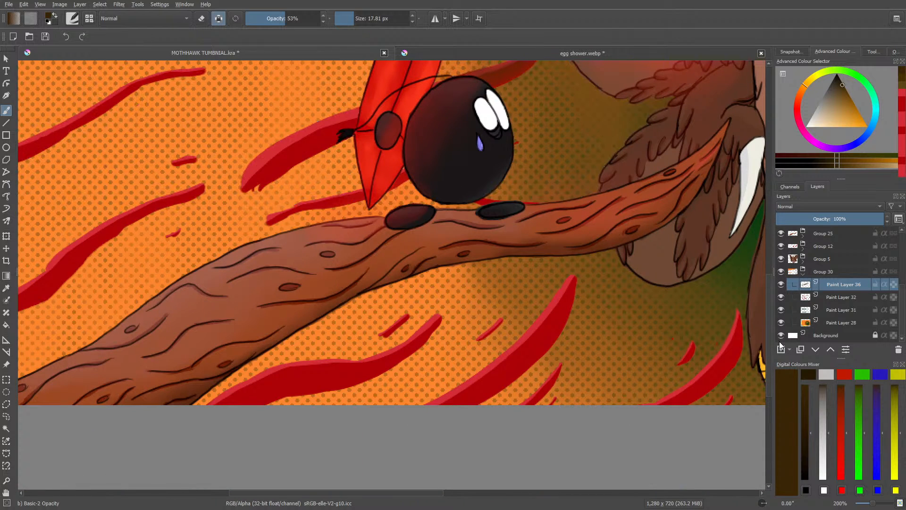
{"action": "left_click", "coordinate": [834, 320]}
{"action": "mouse_move", "coordinate": [842, 215]}
{"action": "left_mouse_down"}
{"action": "mouse_move", "coordinate": [818, 218]}
{"action": "mouse_move", "coordinate": [872, 218]}
{"action": "left_mouse_up"}
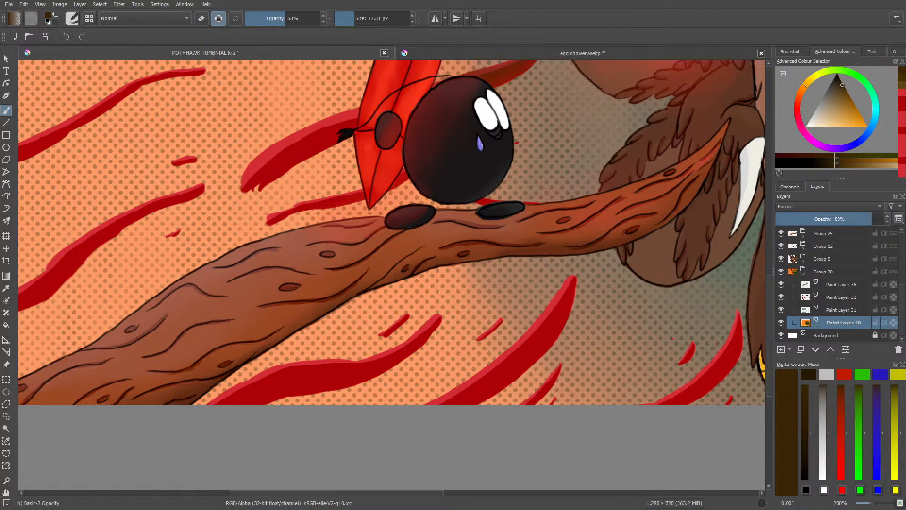
Step: On Paint Layer 36, with alpha preservation off, paint dark brown shading on the upper end of the large red stripe below the branch
{"action": "left_click_drag", "start_coordinate": [430, 493], "coordinate": [481, 483]}
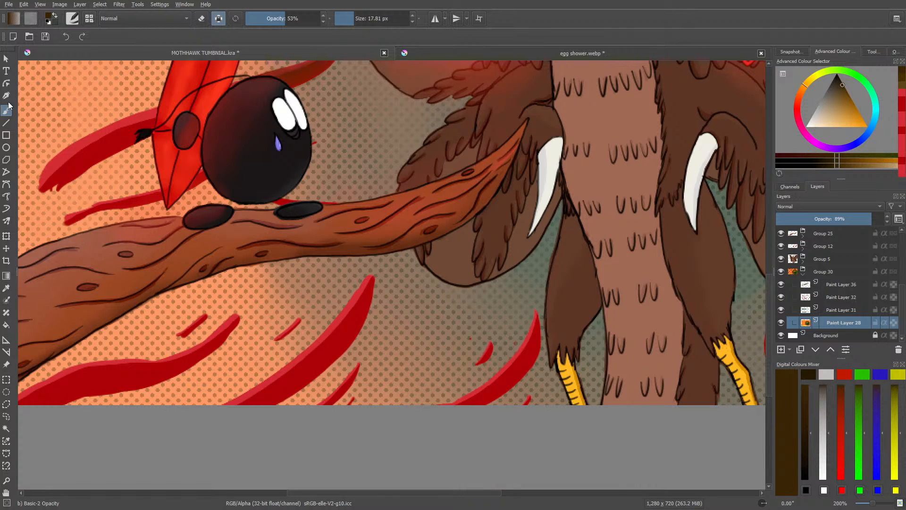
{"action": "left_click", "coordinate": [218, 18]}
{"action": "left_click", "coordinate": [843, 285]}
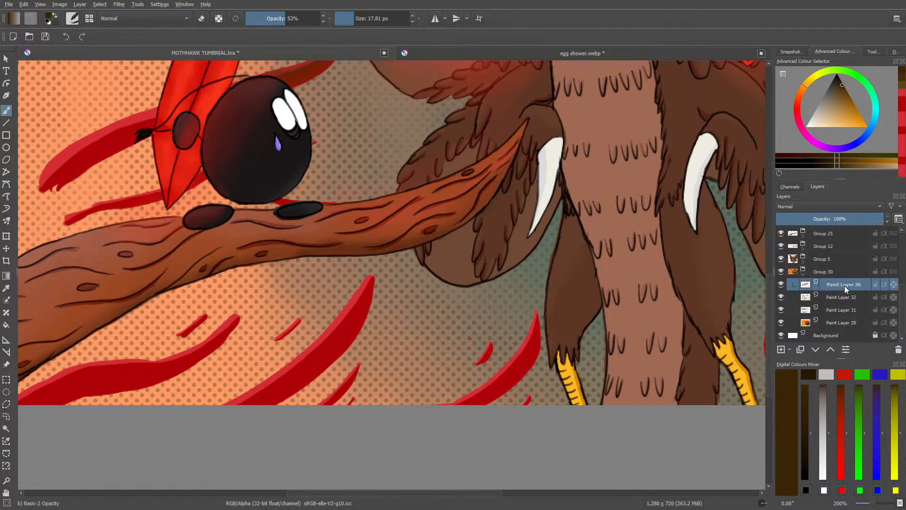
{"action": "mouse_move", "coordinate": [367, 283]}
{"action": "left_mouse_down"}
{"action": "mouse_move", "coordinate": [362, 317]}
{"action": "mouse_move", "coordinate": [363, 287]}
{"action": "mouse_move", "coordinate": [345, 339]}
{"action": "mouse_move", "coordinate": [359, 305]}
{"action": "mouse_move", "coordinate": [324, 349]}
{"action": "mouse_move", "coordinate": [342, 295]}
{"action": "left_mouse_up"}
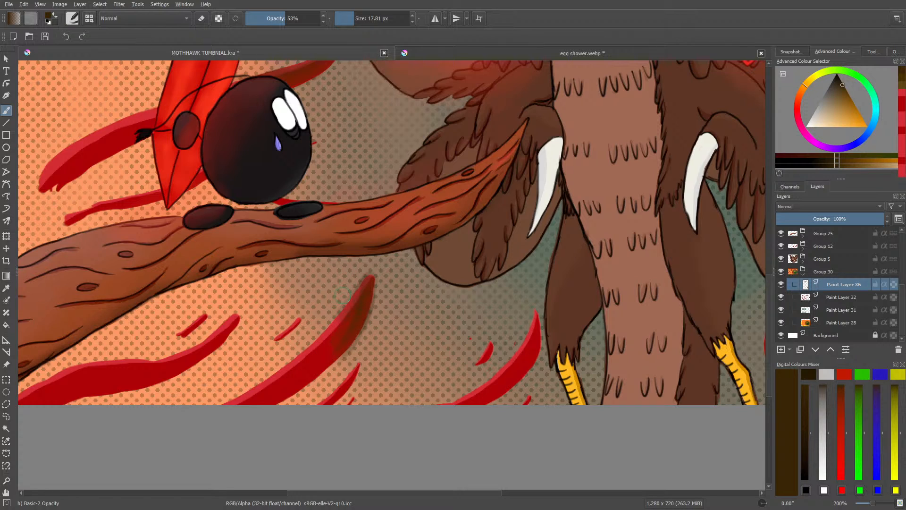
Step: Blend the dark brown shading into the red of the large stripe below the branch with the Blender Basic brush
{"action": "right_click", "coordinate": [335, 324]}
{"action": "left_click", "coordinate": [273, 304]}
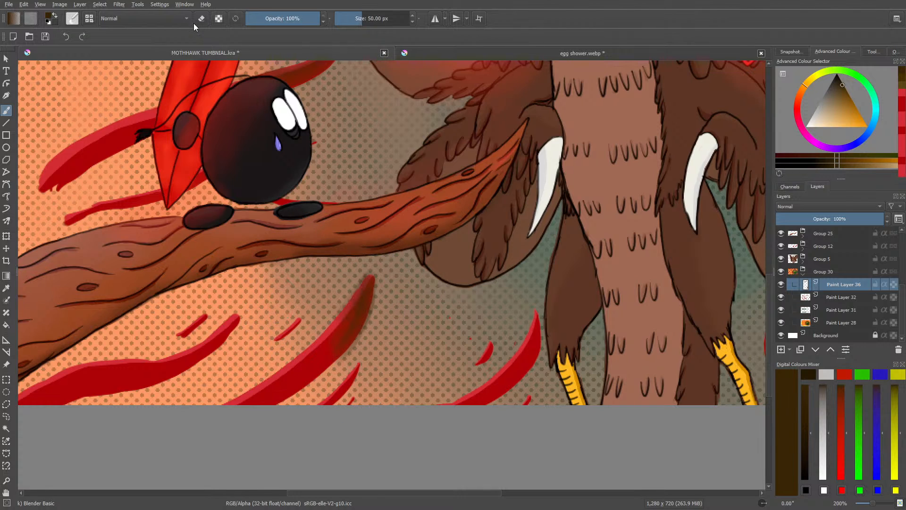
{"action": "left_click", "coordinate": [219, 19]}
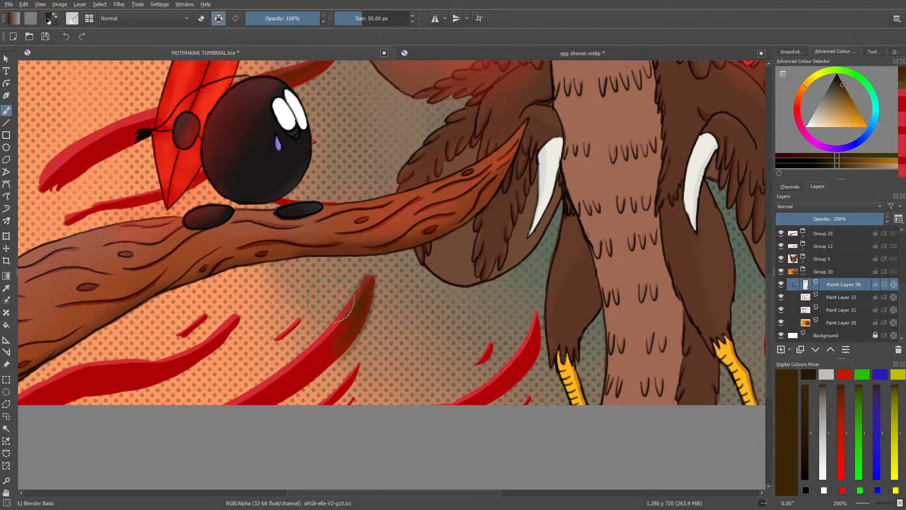
{"action": "left_click", "coordinate": [355, 18]}
{"action": "left_click_drag", "start_coordinate": [351, 325], "coordinate": [329, 355]}
{"action": "left_click_drag", "start_coordinate": [330, 360], "coordinate": [314, 369]}
{"action": "left_click", "coordinate": [219, 18]}
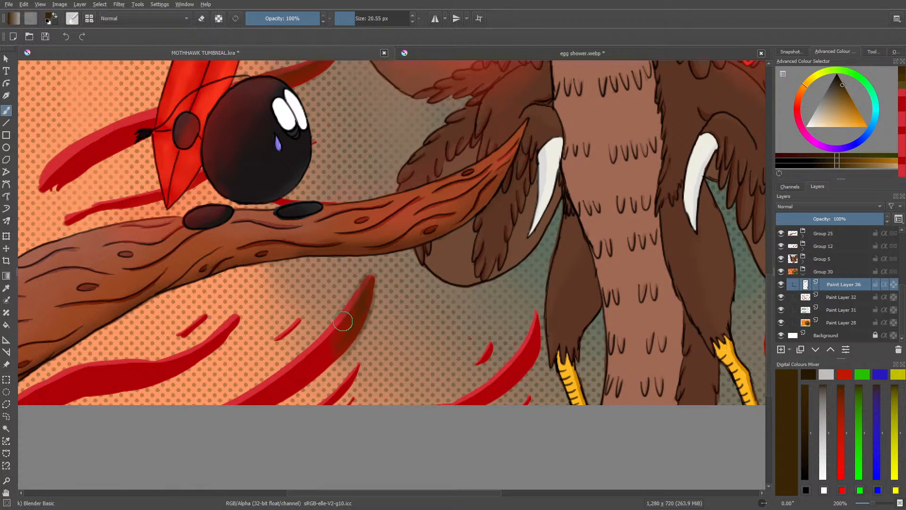
{"action": "mouse_move", "coordinate": [343, 324]}
{"action": "left_mouse_down"}
{"action": "mouse_move", "coordinate": [317, 362]}
{"action": "mouse_move", "coordinate": [346, 335]}
{"action": "mouse_move", "coordinate": [319, 365]}
{"action": "mouse_move", "coordinate": [360, 295]}
{"action": "mouse_move", "coordinate": [318, 361]}
{"action": "mouse_move", "coordinate": [342, 342]}
{"action": "mouse_move", "coordinate": [312, 367]}
{"action": "mouse_move", "coordinate": [358, 299]}
{"action": "mouse_move", "coordinate": [318, 357]}
{"action": "mouse_move", "coordinate": [328, 307]}
{"action": "mouse_move", "coordinate": [329, 328]}
{"action": "left_mouse_up"}
Step: Smooth the shading along the large stripe's upper tip with Blender Basic at 15.33 px
{"action": "left_click_drag", "start_coordinate": [354, 18], "coordinate": [350, 17]}
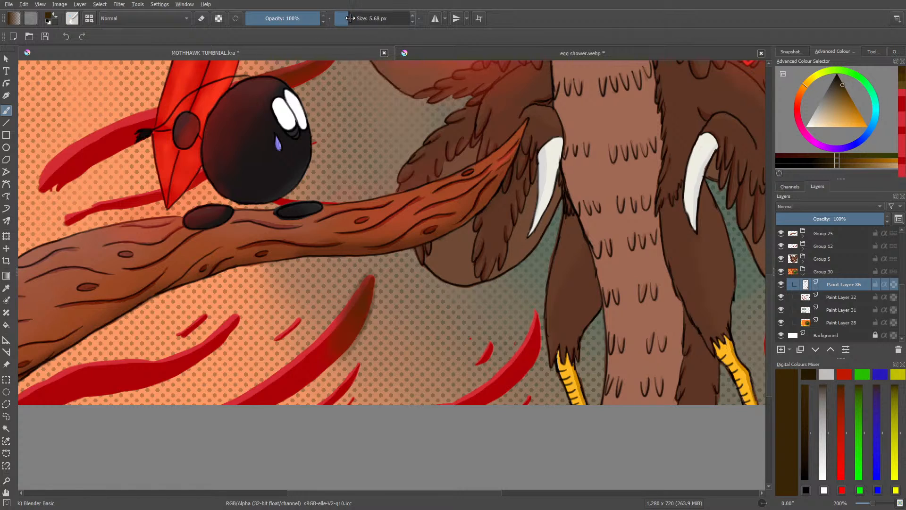
{"action": "left_click", "coordinate": [353, 18]}
{"action": "left_click_drag", "start_coordinate": [366, 273], "coordinate": [372, 298]}
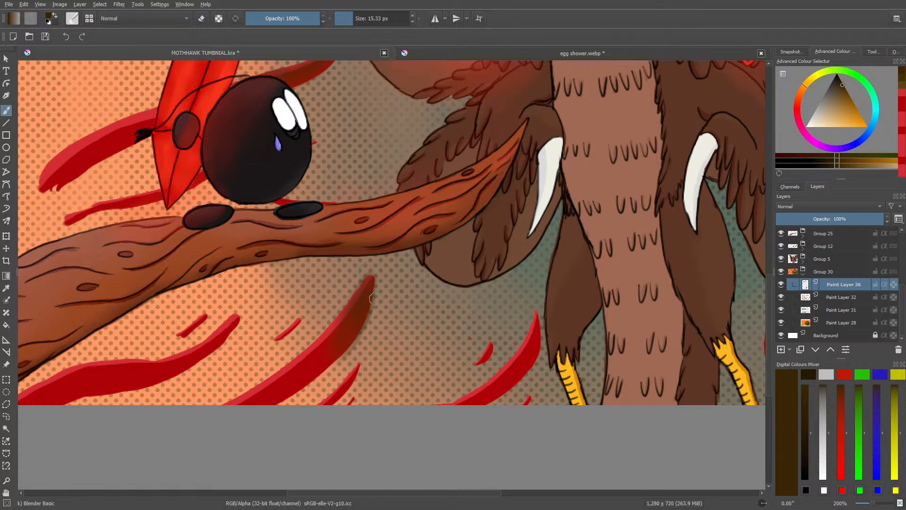
Step: Erase the shading spilling past the large stripe's lower edge with Eraser Circle, and return to Blender Basic
{"action": "left_click", "coordinate": [72, 19]}
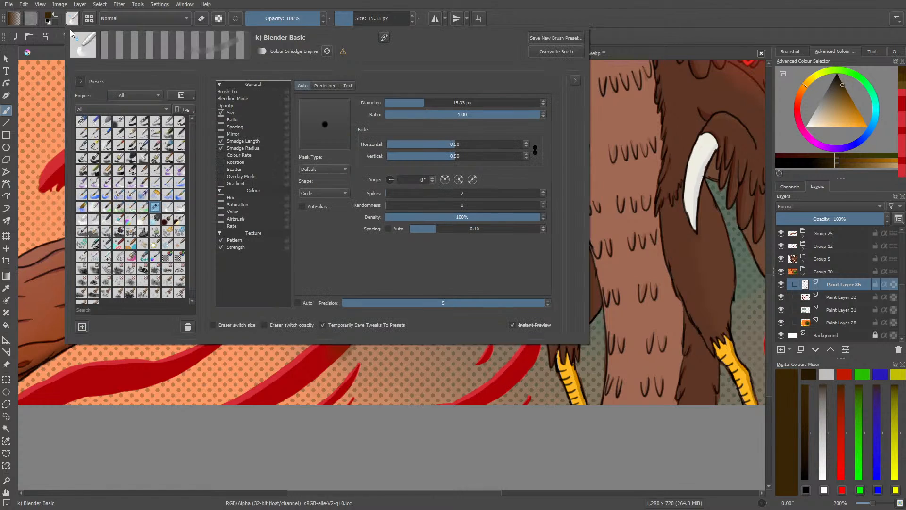
{"action": "left_click", "coordinate": [85, 123]}
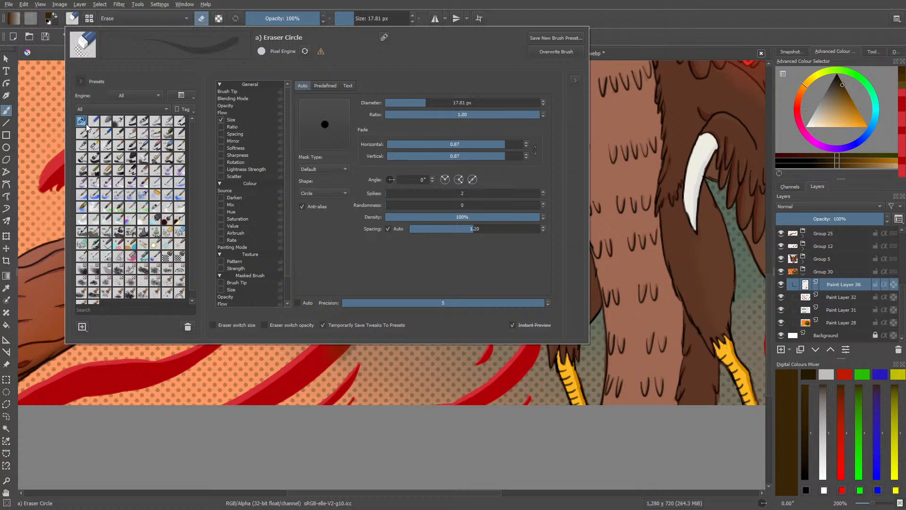
{"action": "left_click", "coordinate": [400, 391]}
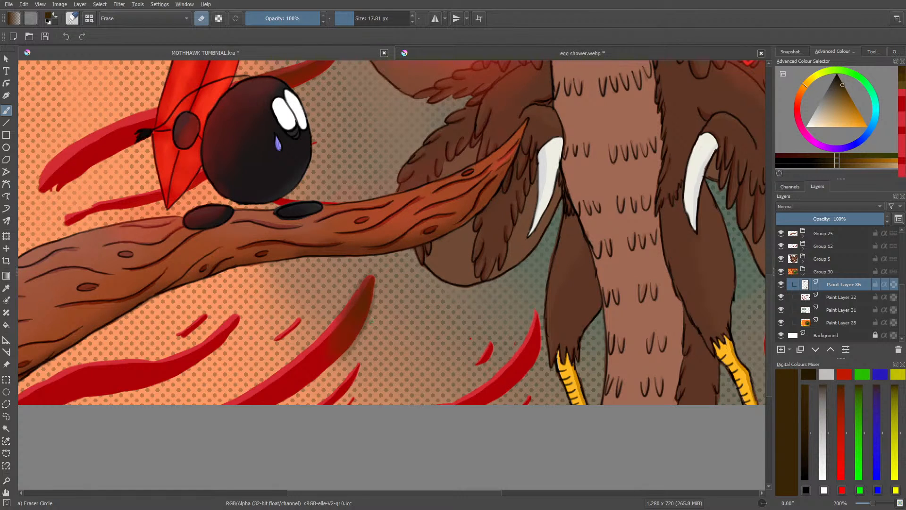
{"action": "left_click_drag", "start_coordinate": [362, 332], "coordinate": [333, 364]}
{"action": "key", "text": "e"}
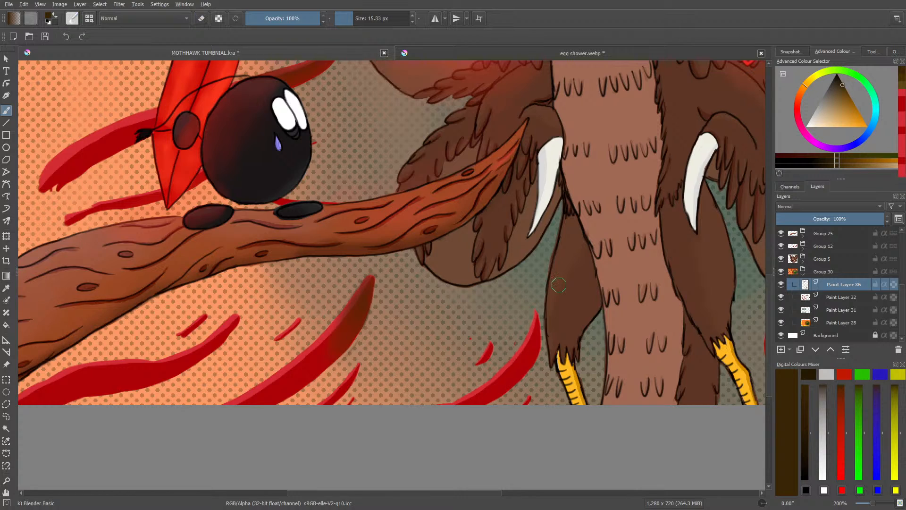
Step: Paint dark brown shading on the tip of the stripe beside the bird's leg with Basic-2 Opacity at 53% opacity
{"action": "left_click", "coordinate": [72, 19]}
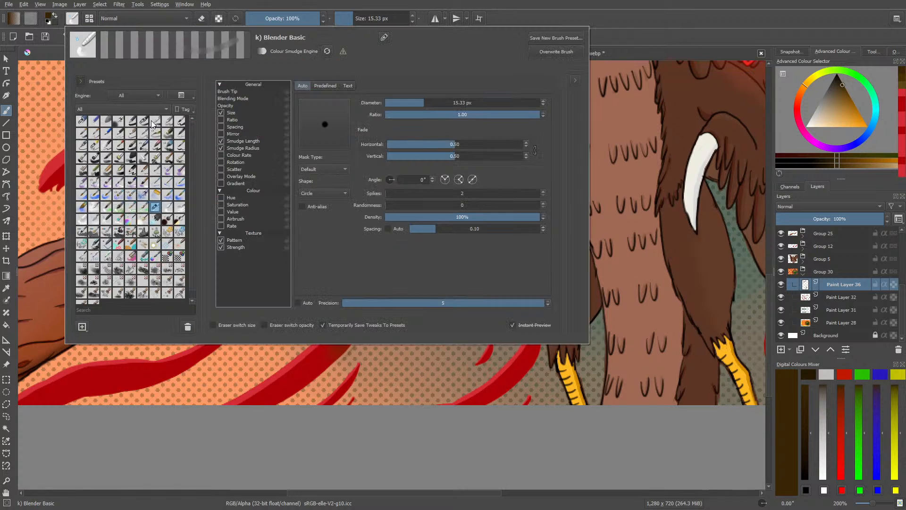
{"action": "left_click", "coordinate": [143, 123]}
{"action": "right_click", "coordinate": [510, 361]}
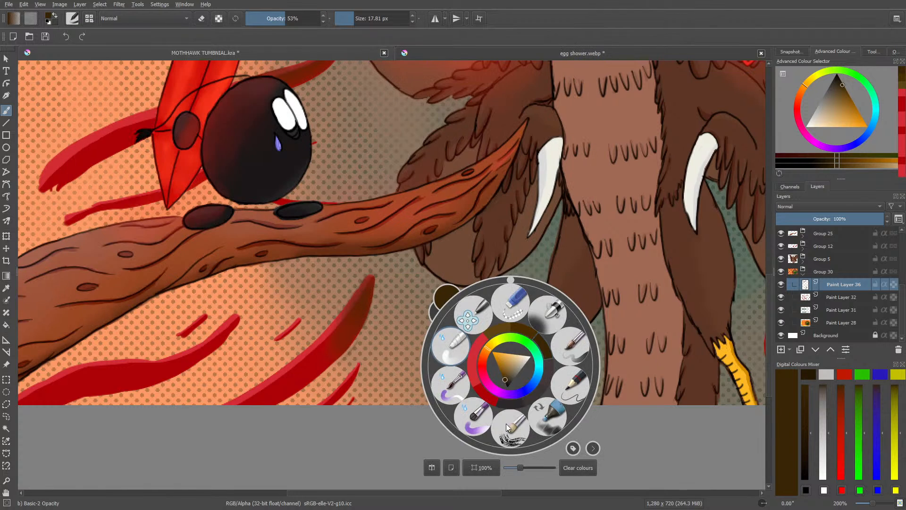
{"action": "left_click", "coordinate": [508, 243]}
{"action": "mouse_move", "coordinate": [533, 334]}
{"action": "left_mouse_down"}
{"action": "mouse_move", "coordinate": [524, 347]}
{"action": "mouse_move", "coordinate": [537, 321]}
{"action": "left_mouse_up"}
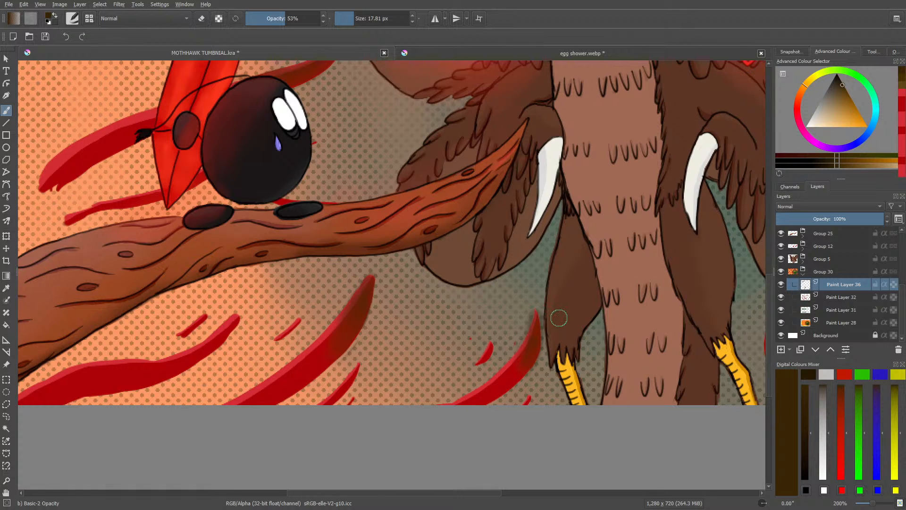
Step: Set Paint Layer 28's opacity to 95% and make Paint Layer 36 active again
{"action": "left_click", "coordinate": [836, 322]}
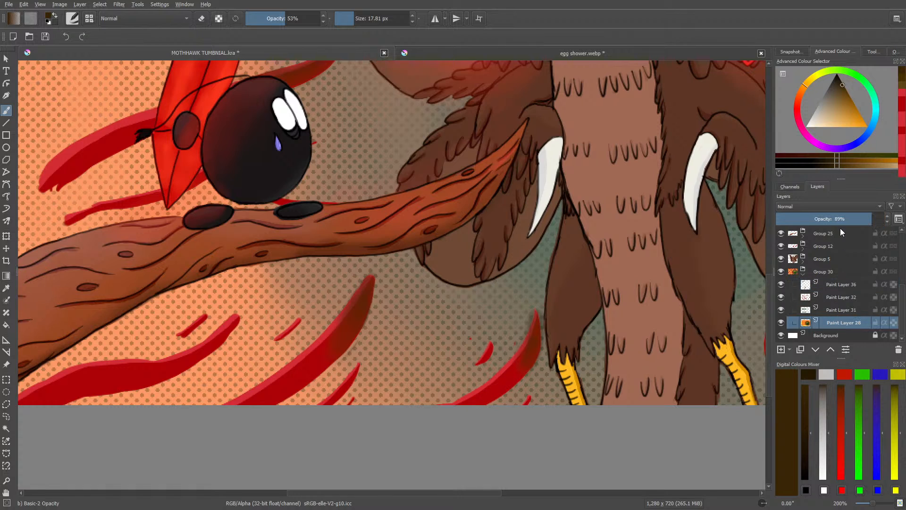
{"action": "left_click", "coordinate": [880, 219]}
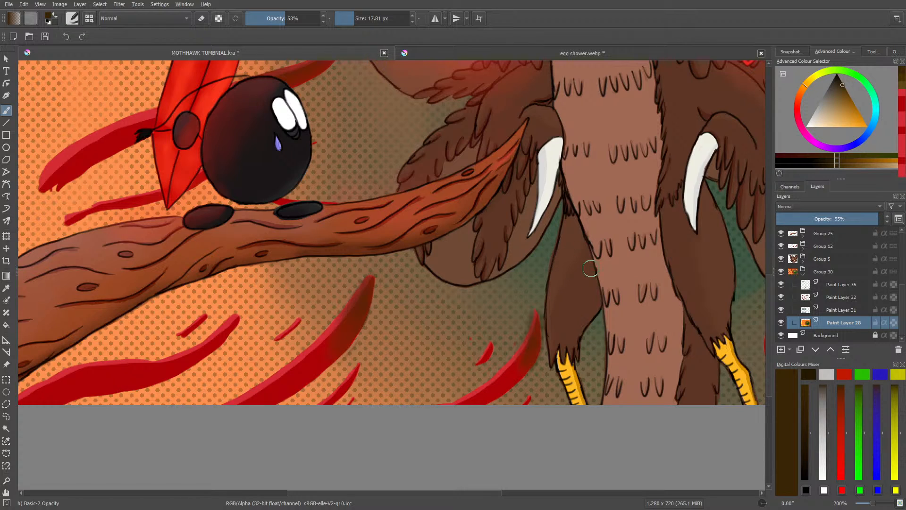
{"action": "left_click", "coordinate": [837, 285]}
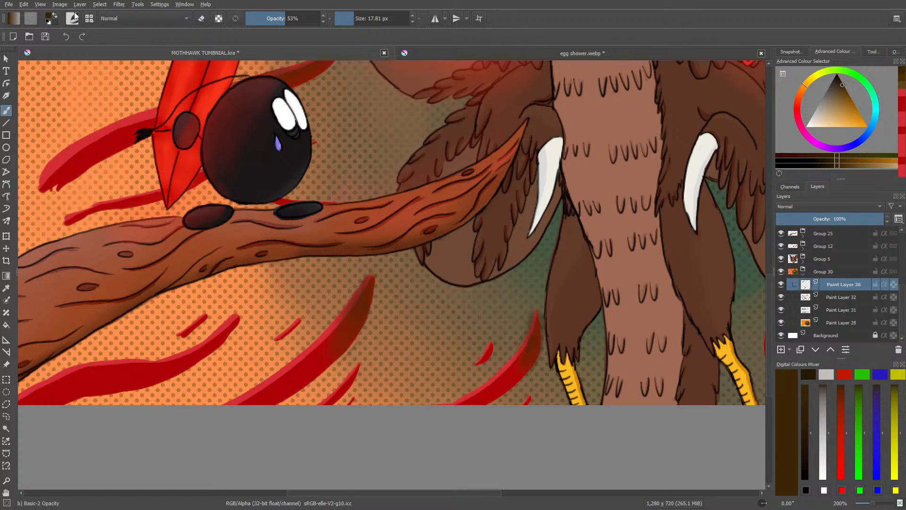
Step: Shade the small red stripe beside the leg stripe in dark brown and soften the shading with a resized Blender Basic brush
{"action": "left_click_drag", "start_coordinate": [491, 345], "coordinate": [491, 347]}
{"action": "left_click", "coordinate": [72, 18]}
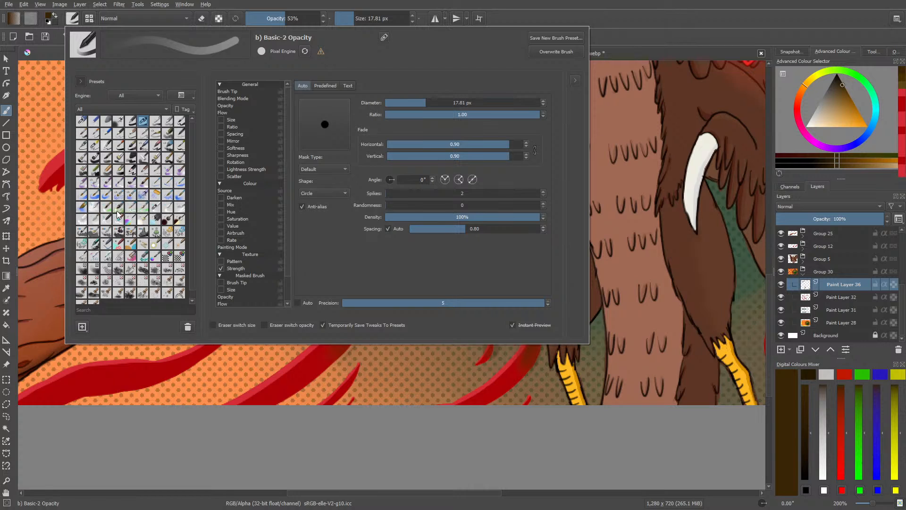
{"action": "left_click", "coordinate": [157, 206]}
{"action": "right_click", "coordinate": [486, 395]}
{"action": "left_click", "coordinate": [474, 268]}
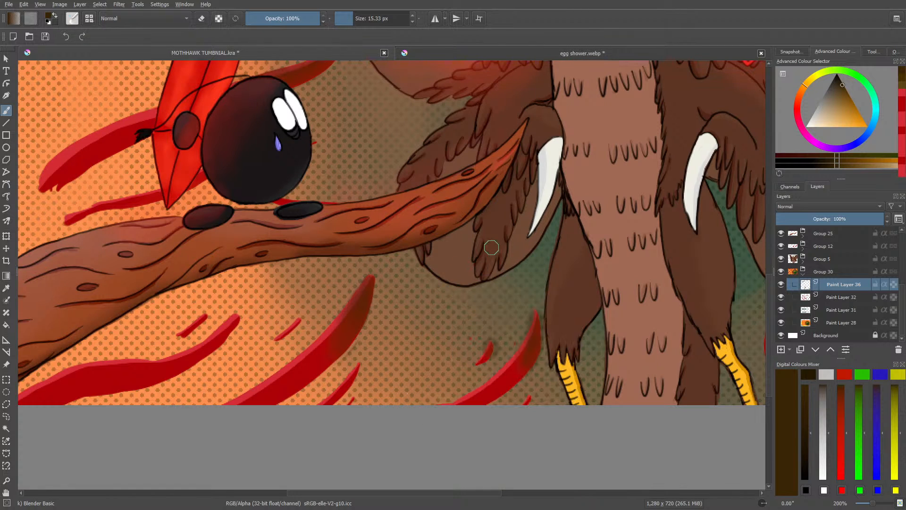
{"action": "left_click_drag", "start_coordinate": [352, 21], "coordinate": [357, 18]}
Step: Erase stray shading around the stripes beside the bird's leg with Eraser Circle, and smooth the rest with Blender Basic at 8.47 px
{"action": "key", "text": "e"}
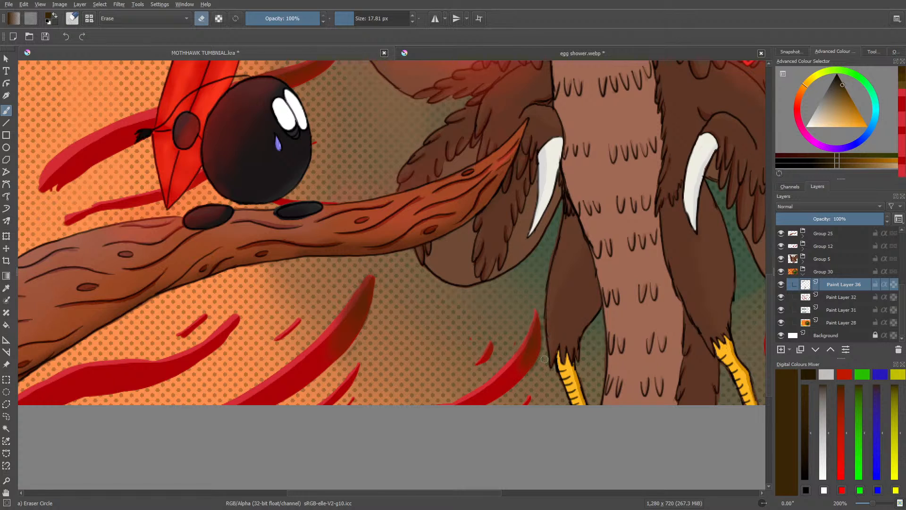
{"action": "key", "text": "e"}
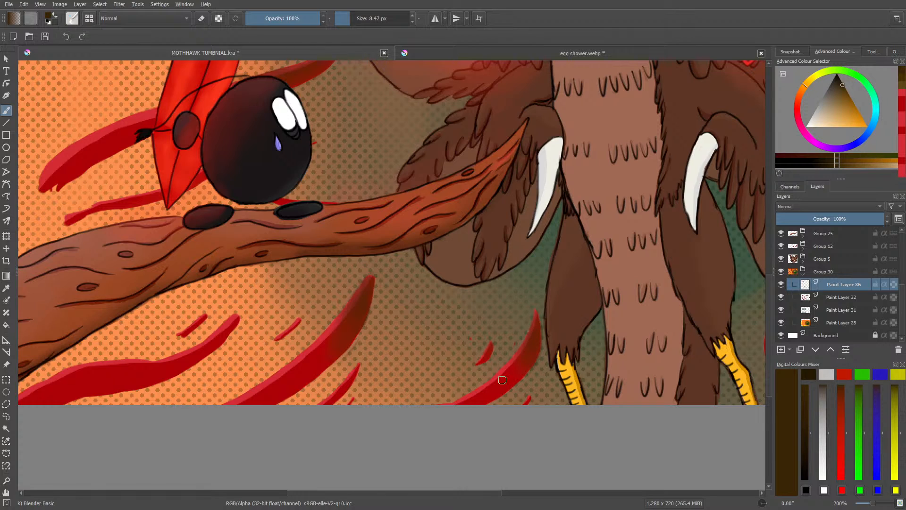
{"action": "key", "text": "e"}
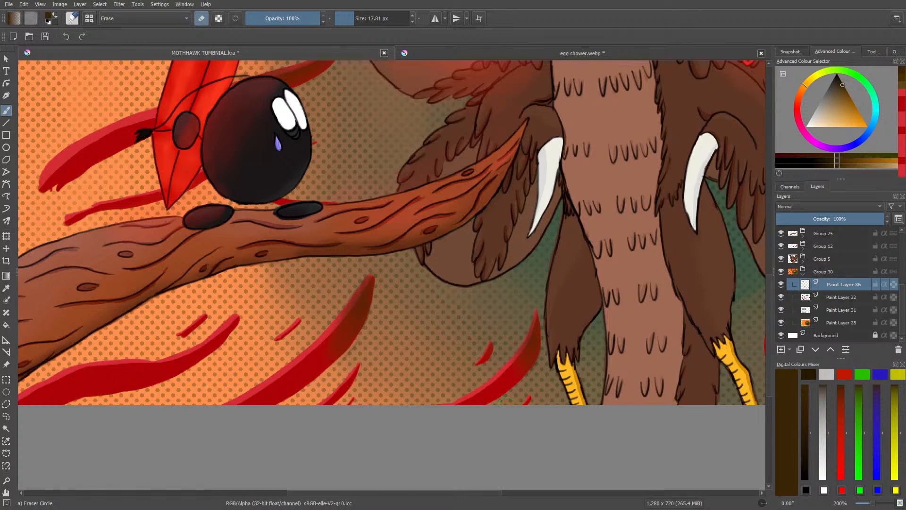
{"action": "key", "text": "e"}
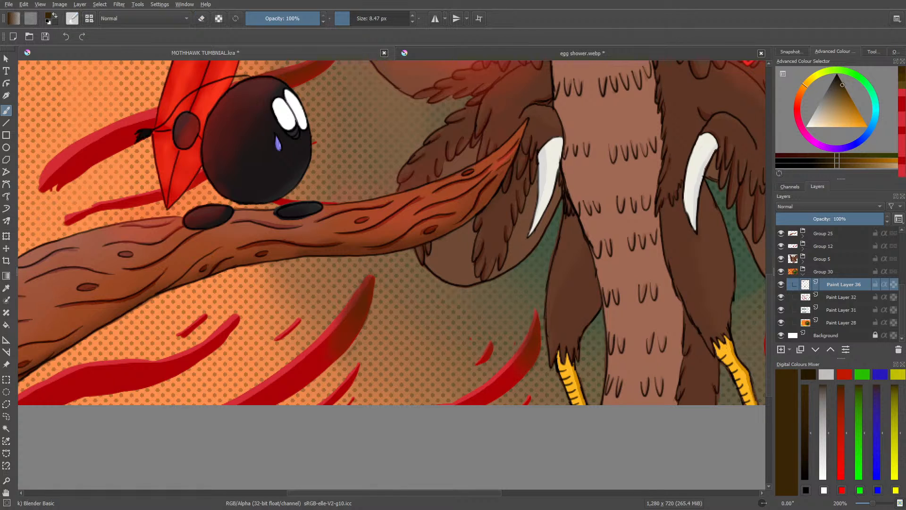
Step: Set the Blender Basic brush size to 13.09 px
{"action": "left_click_drag", "start_coordinate": [873, 505], "coordinate": [867, 507]}
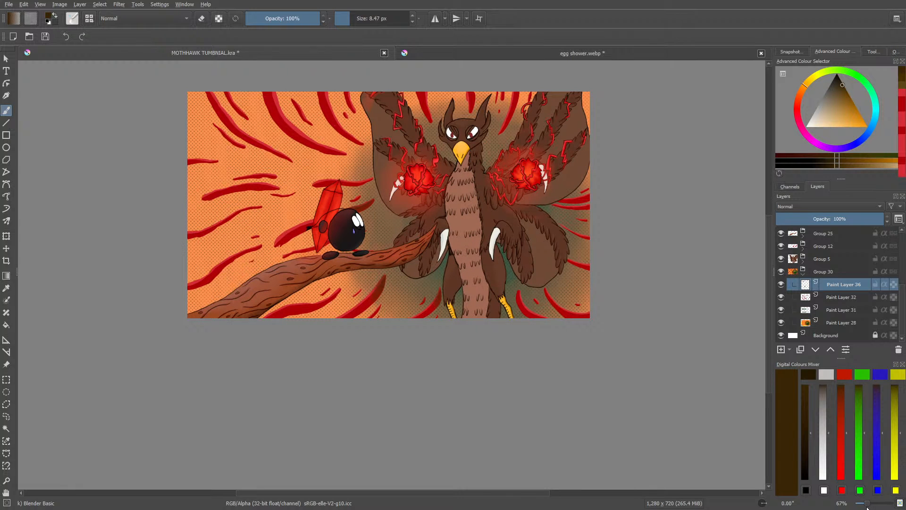
{"action": "left_click_drag", "start_coordinate": [868, 508], "coordinate": [870, 508]}
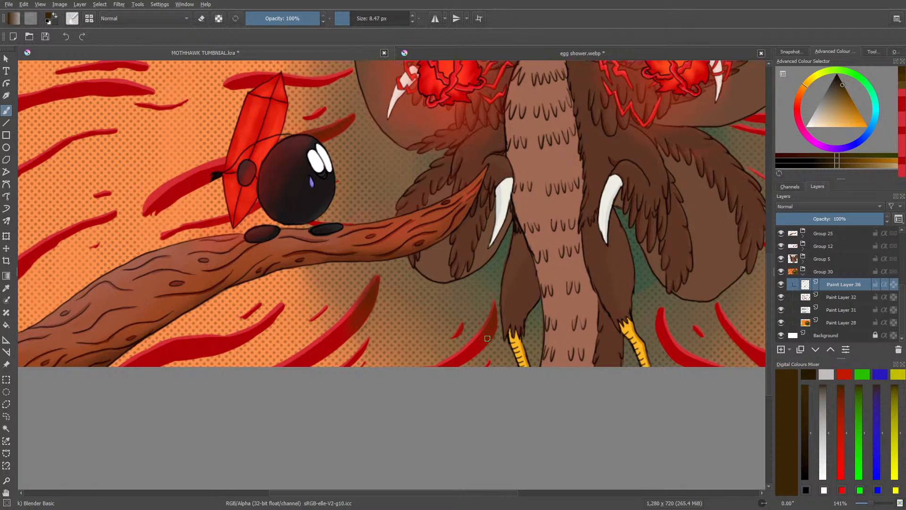
{"action": "left_click_drag", "start_coordinate": [345, 20], "coordinate": [353, 20]}
{"action": "left_click_drag", "start_coordinate": [870, 505], "coordinate": [866, 506]}
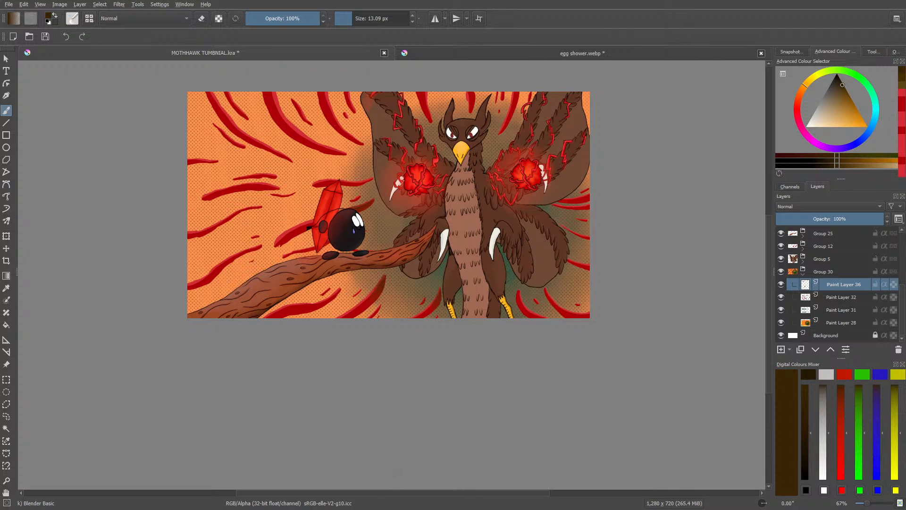
{"action": "left_click_drag", "start_coordinate": [395, 494], "coordinate": [471, 481]}
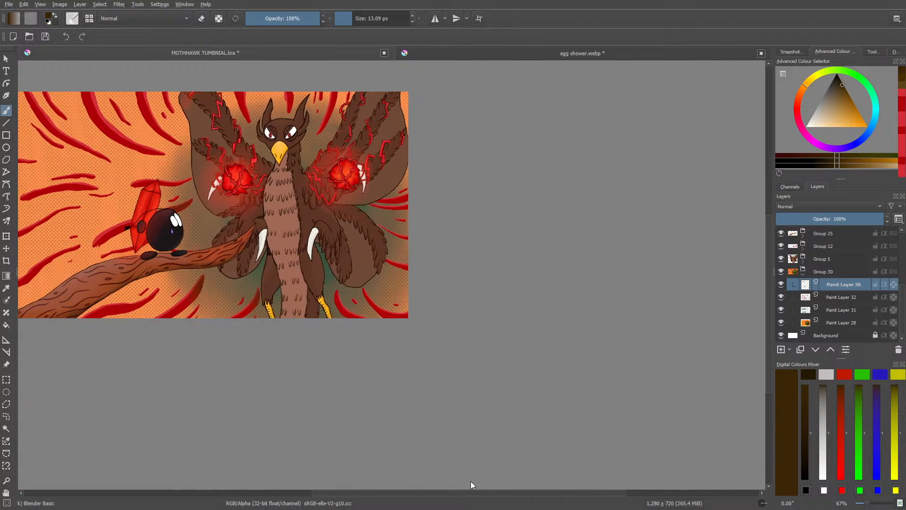
{"action": "left_click_drag", "start_coordinate": [862, 504], "coordinate": [875, 504]}
{"action": "left_click_drag", "start_coordinate": [504, 496], "coordinate": [440, 496]}
{"action": "left_click", "coordinate": [72, 19]}
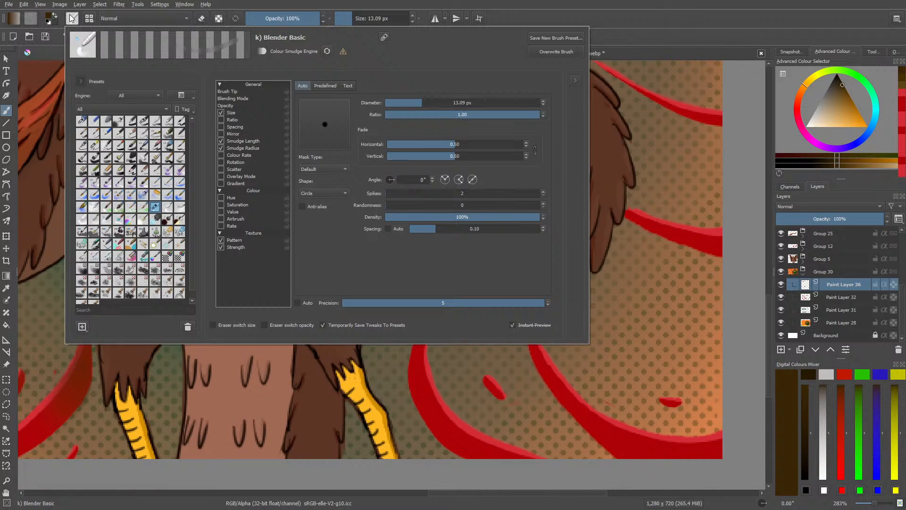
{"action": "left_click", "coordinate": [142, 121]}
{"action": "right_click", "coordinate": [412, 368]}
{"action": "left_click", "coordinate": [391, 272]}
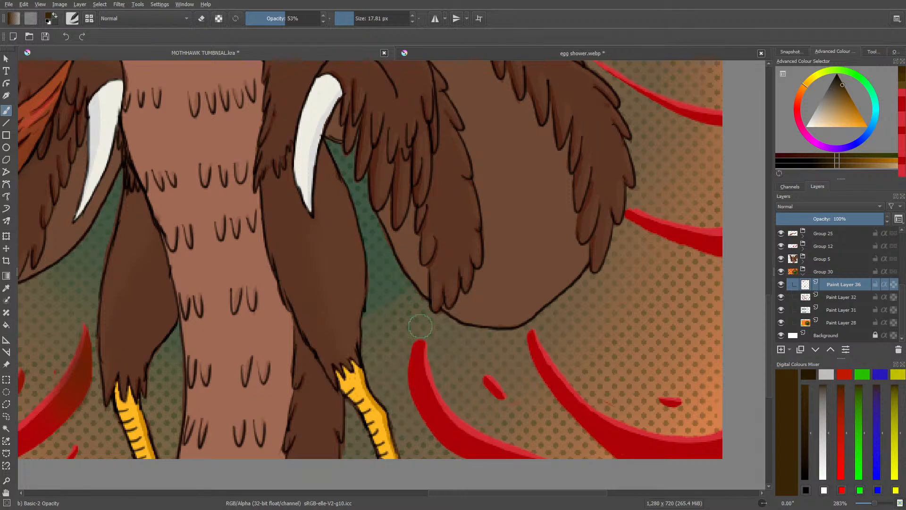
Step: Paint dark brown shading with a smaller Basic-1 brush on the upper end of the stripe to the right of the bird's feet
{"action": "left_click", "coordinate": [72, 22]}
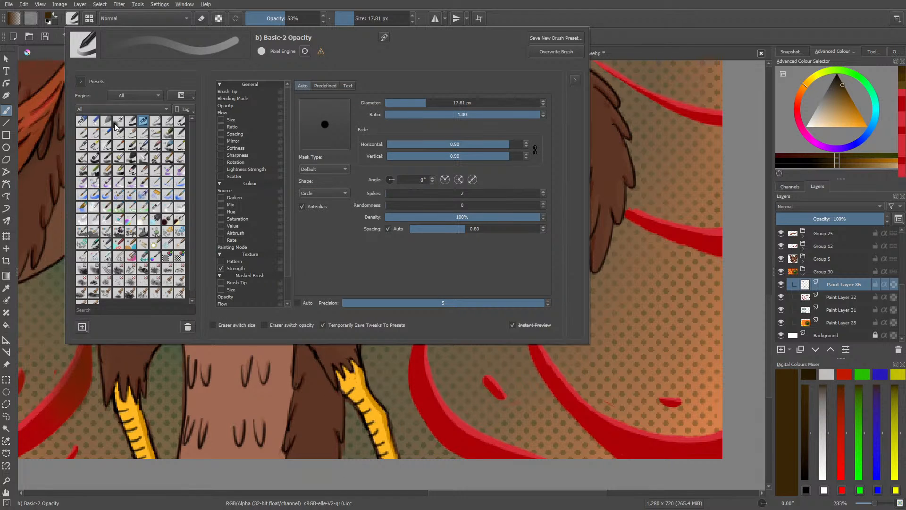
{"action": "left_click", "coordinate": [129, 123]}
{"action": "right_click", "coordinate": [398, 366]}
{"action": "left_click", "coordinate": [377, 257]}
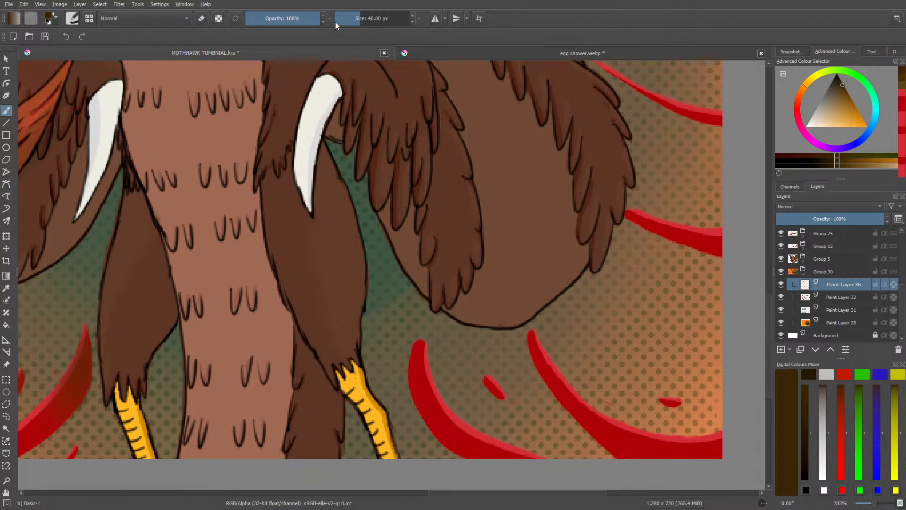
{"action": "left_click", "coordinate": [350, 19]}
{"action": "mouse_move", "coordinate": [418, 346]}
{"action": "left_mouse_down"}
{"action": "mouse_move", "coordinate": [419, 389]}
{"action": "mouse_move", "coordinate": [408, 373]}
{"action": "mouse_move", "coordinate": [420, 415]}
{"action": "mouse_move", "coordinate": [413, 344]}
{"action": "mouse_move", "coordinate": [426, 372]}
{"action": "mouse_move", "coordinate": [424, 345]}
{"action": "mouse_move", "coordinate": [428, 399]}
{"action": "mouse_move", "coordinate": [416, 369]}
{"action": "mouse_move", "coordinate": [429, 418]}
{"action": "mouse_move", "coordinate": [417, 361]}
{"action": "mouse_move", "coordinate": [426, 386]}
{"action": "mouse_move", "coordinate": [426, 342]}
{"action": "mouse_move", "coordinate": [420, 386]}
{"action": "mouse_move", "coordinate": [411, 352]}
{"action": "mouse_move", "coordinate": [415, 395]}
{"action": "mouse_move", "coordinate": [418, 338]}
{"action": "mouse_move", "coordinate": [421, 404]}
{"action": "mouse_move", "coordinate": [410, 376]}
{"action": "mouse_move", "coordinate": [432, 402]}
{"action": "left_mouse_up"}
Step: Clean the new shading's edges with Eraser Circle and blend it into the red stripe with Blender Basic at 13.09 px
{"action": "right_click", "coordinate": [400, 337]}
{"action": "left_click", "coordinate": [340, 311]}
{"action": "key", "text": "e"}
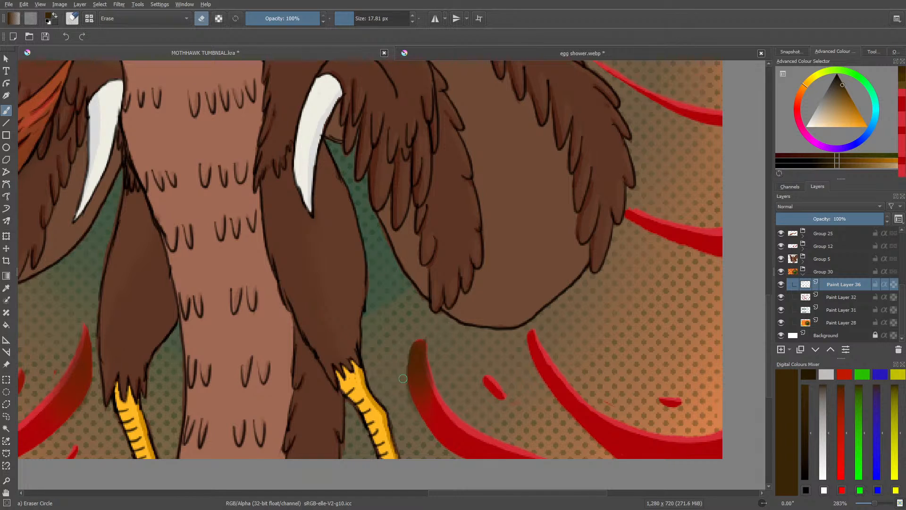
{"action": "key", "text": "slash"}
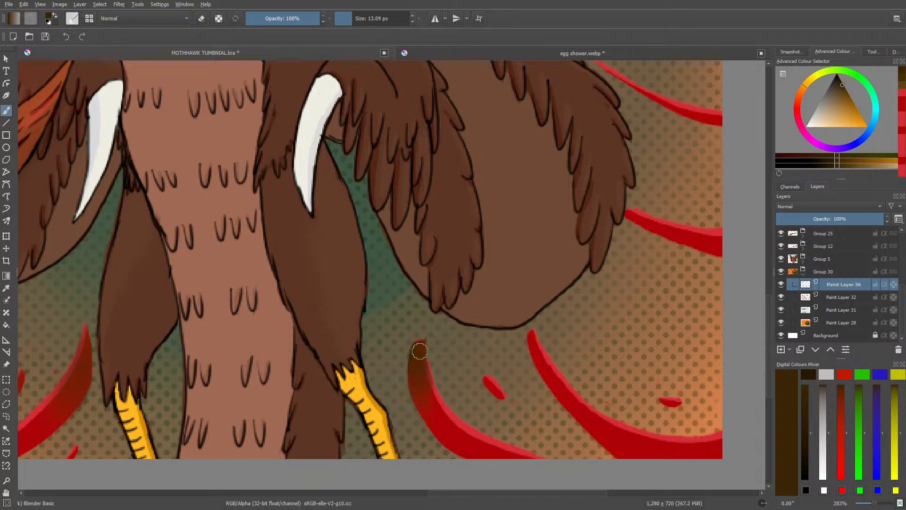
{"action": "mouse_move", "coordinate": [422, 388]}
{"action": "left_mouse_down"}
{"action": "mouse_move", "coordinate": [423, 347]}
{"action": "mouse_move", "coordinate": [415, 408]}
{"action": "mouse_move", "coordinate": [425, 346]}
{"action": "mouse_move", "coordinate": [444, 423]}
{"action": "mouse_move", "coordinate": [426, 370]}
{"action": "mouse_move", "coordinate": [440, 417]}
{"action": "mouse_move", "coordinate": [416, 393]}
{"action": "mouse_move", "coordinate": [434, 410]}
{"action": "left_mouse_up"}
Step: Erase all the dark shading from the stripe right of the bird's feet with Eraser Circle, and return to Blender Basic
{"action": "key", "text": "e"}
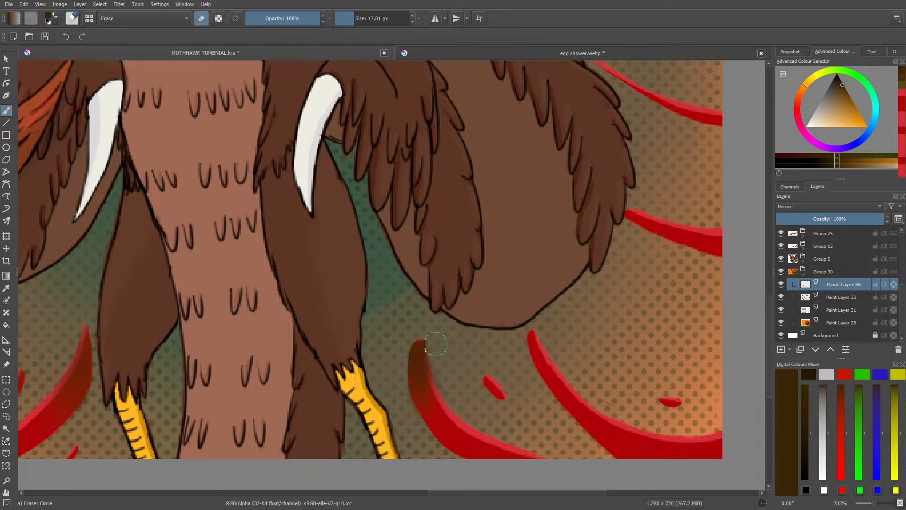
{"action": "mouse_move", "coordinate": [436, 372]}
{"action": "left_mouse_down"}
{"action": "mouse_move", "coordinate": [428, 325]}
{"action": "mouse_move", "coordinate": [436, 378]}
{"action": "mouse_move", "coordinate": [430, 335]}
{"action": "mouse_move", "coordinate": [416, 341]}
{"action": "mouse_move", "coordinate": [426, 336]}
{"action": "mouse_move", "coordinate": [401, 377]}
{"action": "mouse_move", "coordinate": [418, 335]}
{"action": "mouse_move", "coordinate": [412, 384]}
{"action": "mouse_move", "coordinate": [427, 343]}
{"action": "mouse_move", "coordinate": [430, 416]}
{"action": "mouse_move", "coordinate": [425, 391]}
{"action": "left_mouse_up"}
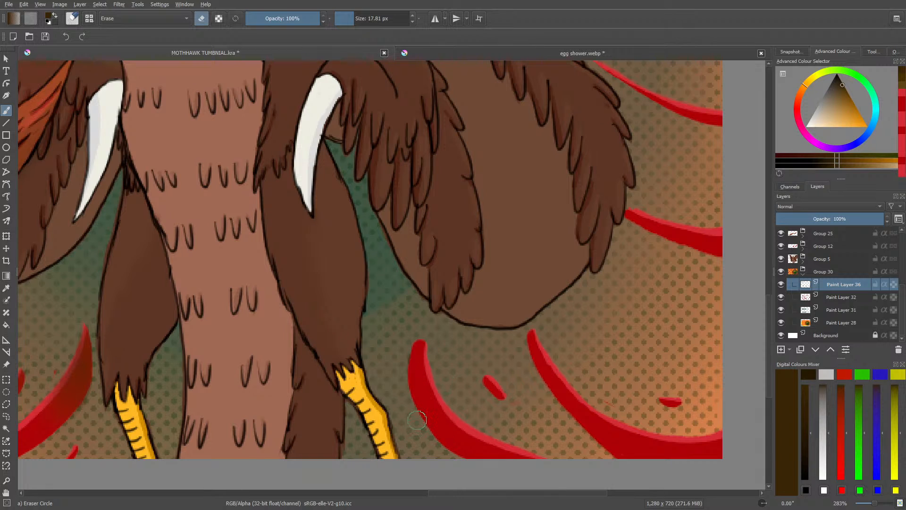
{"action": "key", "text": "e"}
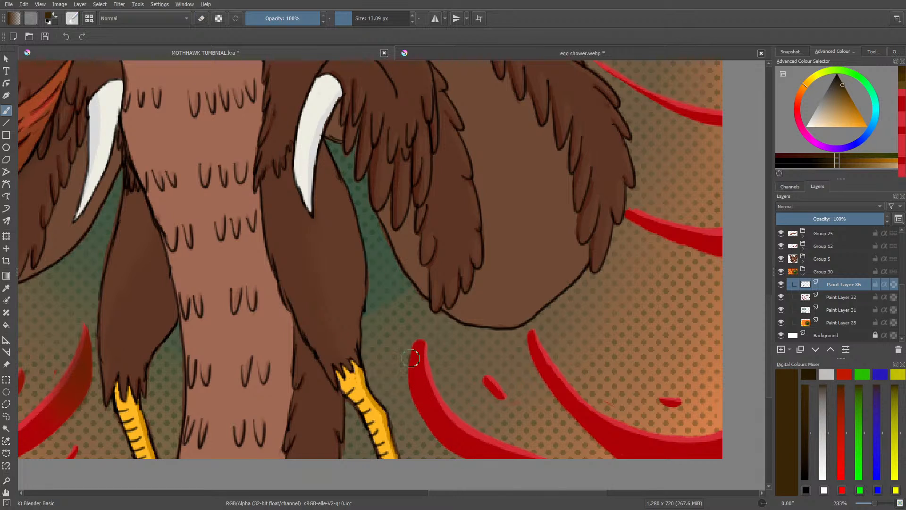
Step: Switch to the Basic-1 brush and reduce its size to 3.58 px
{"action": "left_click", "coordinate": [72, 18]}
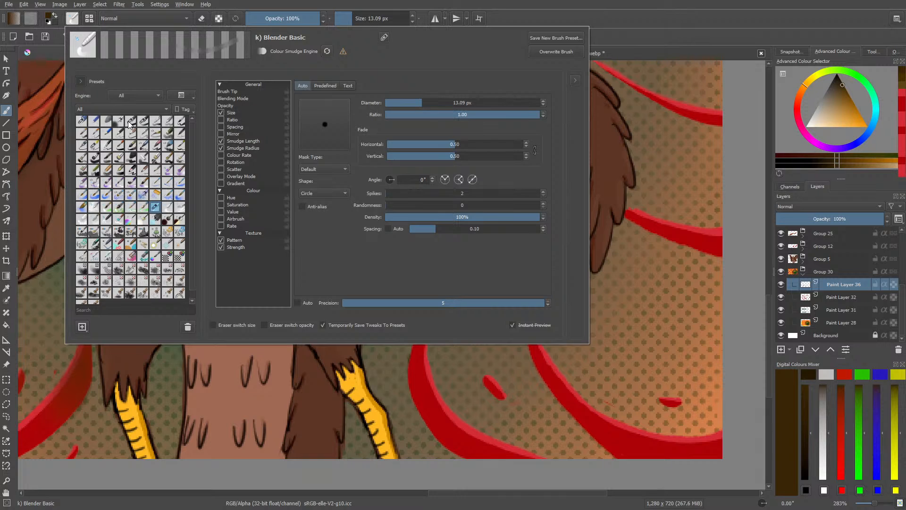
{"action": "left_click", "coordinate": [129, 122]}
{"action": "right_click", "coordinate": [435, 397]}
{"action": "left_click", "coordinate": [366, 277]}
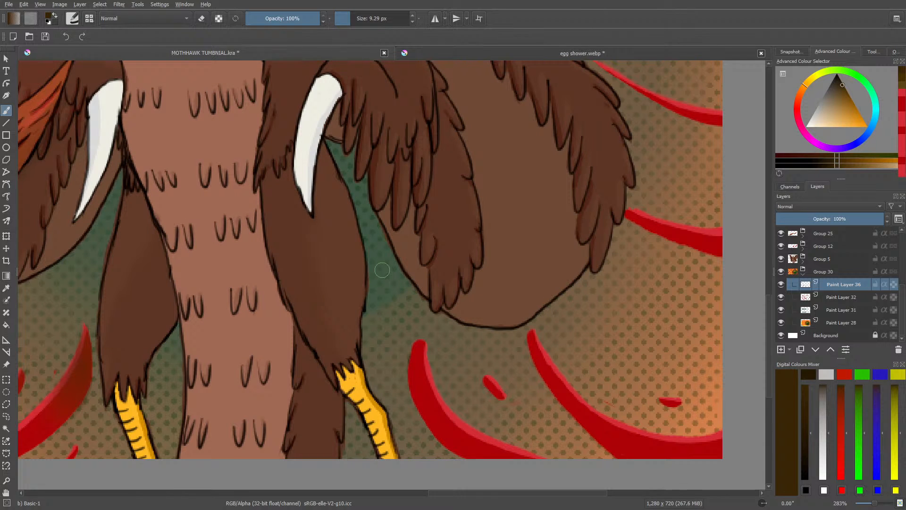
{"action": "left_click", "coordinate": [347, 18]}
Step: Try to blend the upper end of the red stripe right of the bird's feet with Blender Basic
{"action": "left_click", "coordinate": [72, 18]}
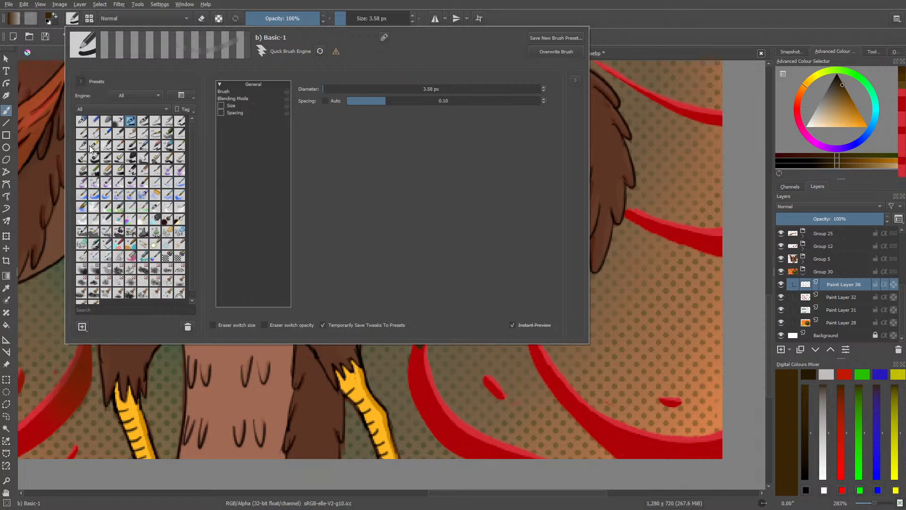
{"action": "left_click", "coordinate": [152, 209]}
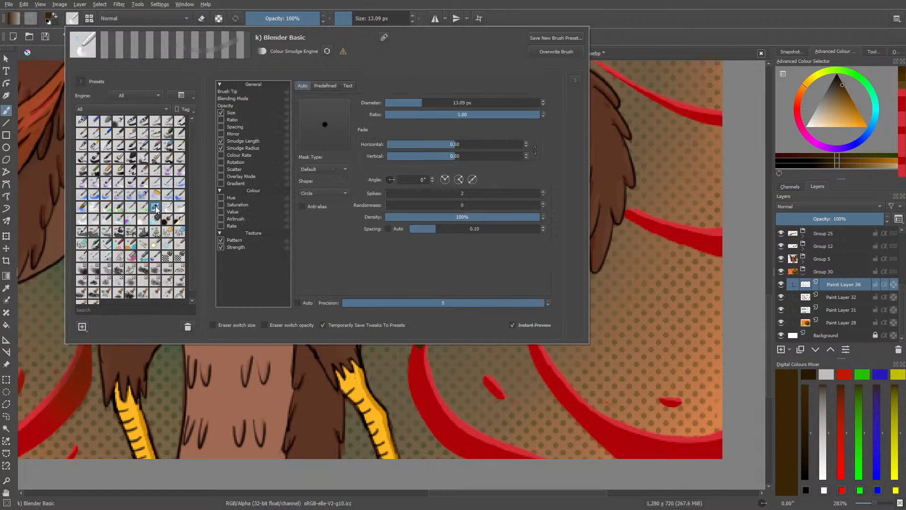
{"action": "right_click", "coordinate": [451, 366]}
{"action": "left_click", "coordinate": [347, 260]}
{"action": "left_click_drag", "start_coordinate": [418, 347], "coordinate": [410, 381]}
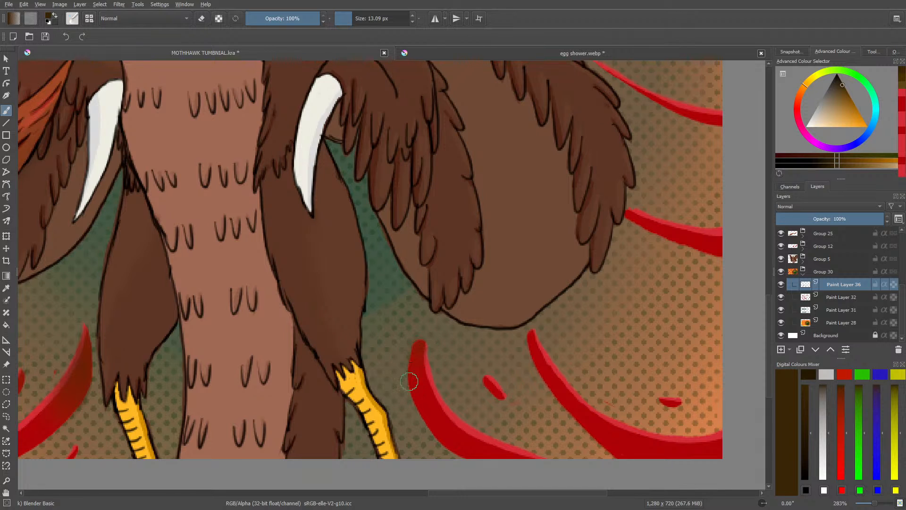
Step: Paint dark brown shading with Basic-1 at 3.58 px on the upper end of the stripe right of the bird's feet
{"action": "left_click", "coordinate": [72, 18]}
{"action": "left_click", "coordinate": [129, 121]}
{"action": "right_click", "coordinate": [414, 365]}
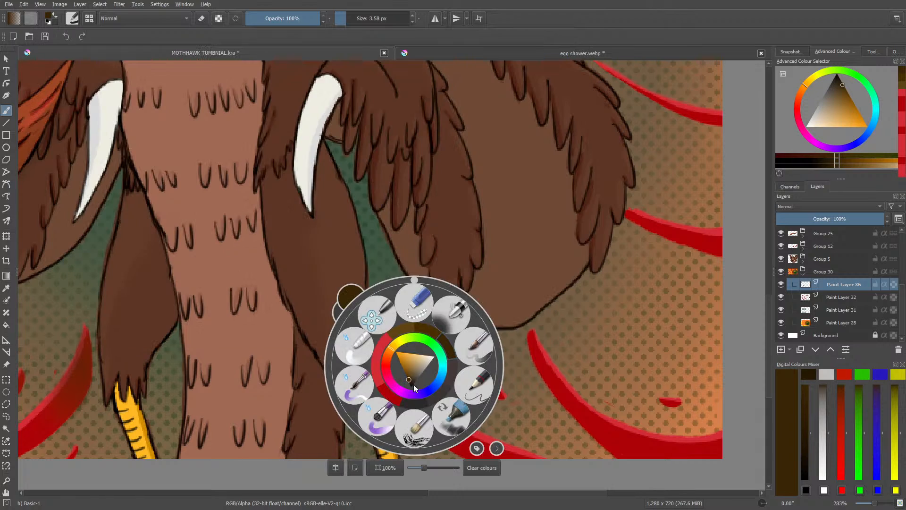
{"action": "left_click", "coordinate": [391, 255]}
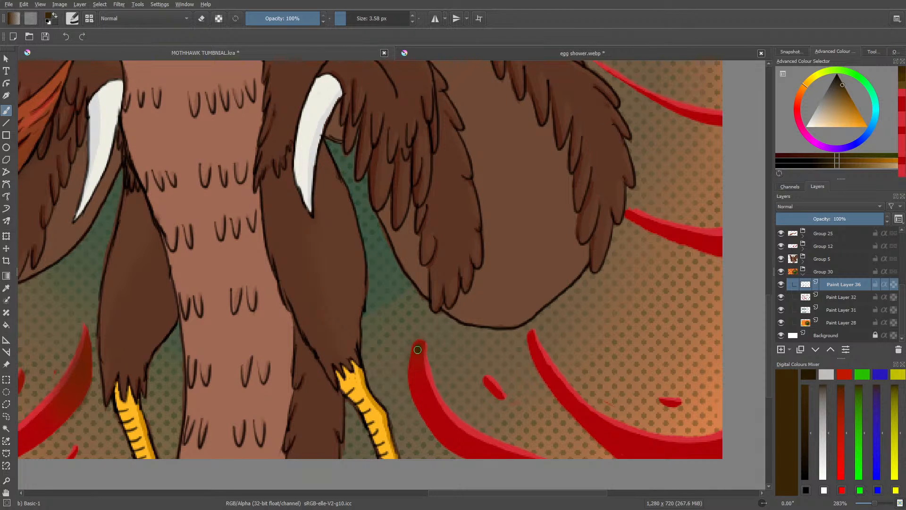
{"action": "left_click_drag", "start_coordinate": [414, 367], "coordinate": [416, 365]}
Step: Blend the new dark shading down into the red stripe with Blender Basic and clean its edges with Eraser Circle
{"action": "left_click", "coordinate": [75, 19]}
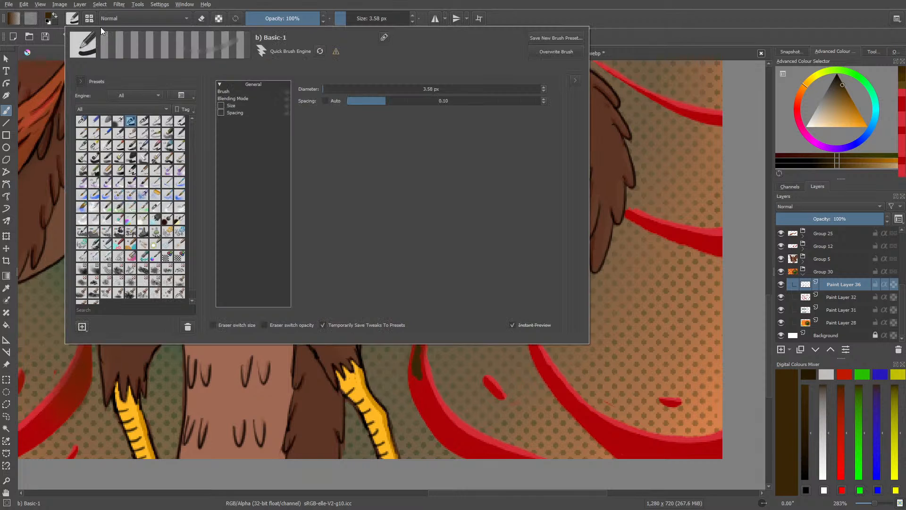
{"action": "left_click", "coordinate": [153, 207]}
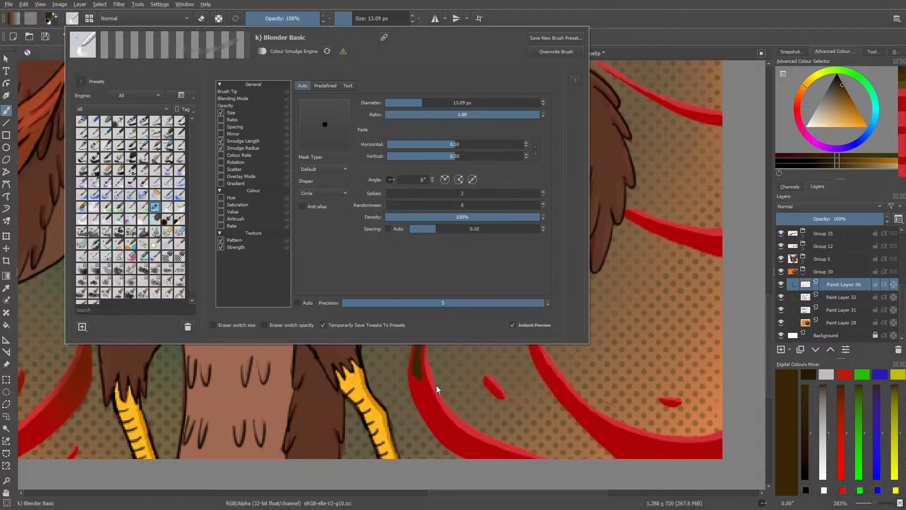
{"action": "right_click", "coordinate": [373, 367]}
{"action": "left_click", "coordinate": [380, 280]}
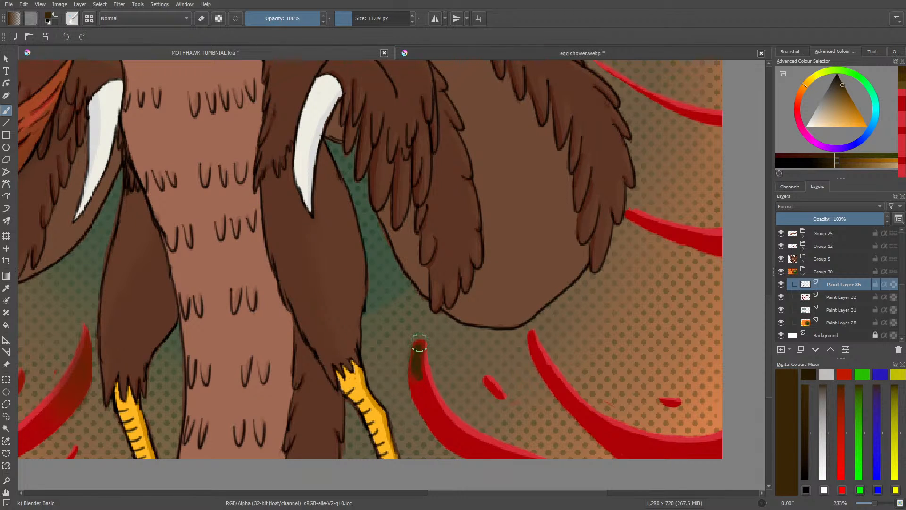
{"action": "mouse_move", "coordinate": [424, 352]}
{"action": "left_mouse_down"}
{"action": "mouse_move", "coordinate": [429, 402]}
{"action": "mouse_move", "coordinate": [417, 355]}
{"action": "mouse_move", "coordinate": [417, 394]}
{"action": "mouse_move", "coordinate": [418, 358]}
{"action": "mouse_move", "coordinate": [430, 409]}
{"action": "mouse_move", "coordinate": [416, 349]}
{"action": "mouse_move", "coordinate": [432, 423]}
{"action": "mouse_move", "coordinate": [421, 363]}
{"action": "mouse_move", "coordinate": [415, 397]}
{"action": "mouse_move", "coordinate": [433, 418]}
{"action": "left_mouse_up"}
{"action": "key", "text": "e"}
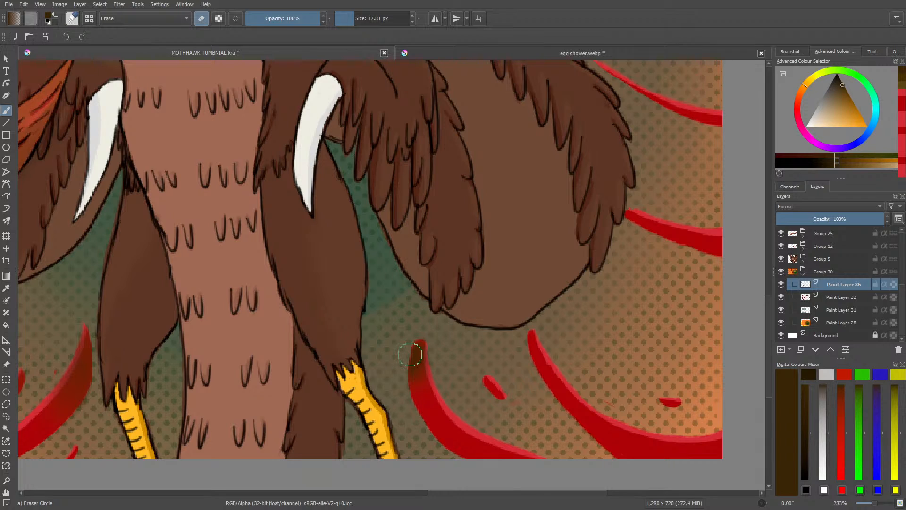
{"action": "key", "text": "e"}
Step: Paint a dark brown spot with Basic-1 on the upper tip of the small red dash between the two large stripes
{"action": "left_click", "coordinate": [70, 17]}
{"action": "left_click", "coordinate": [124, 120]}
{"action": "right_click", "coordinate": [440, 365]}
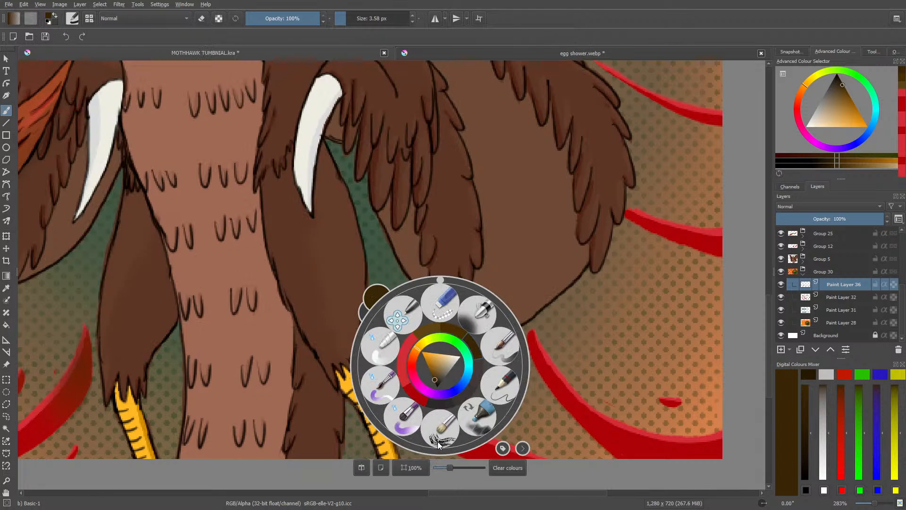
{"action": "left_click", "coordinate": [437, 440]}
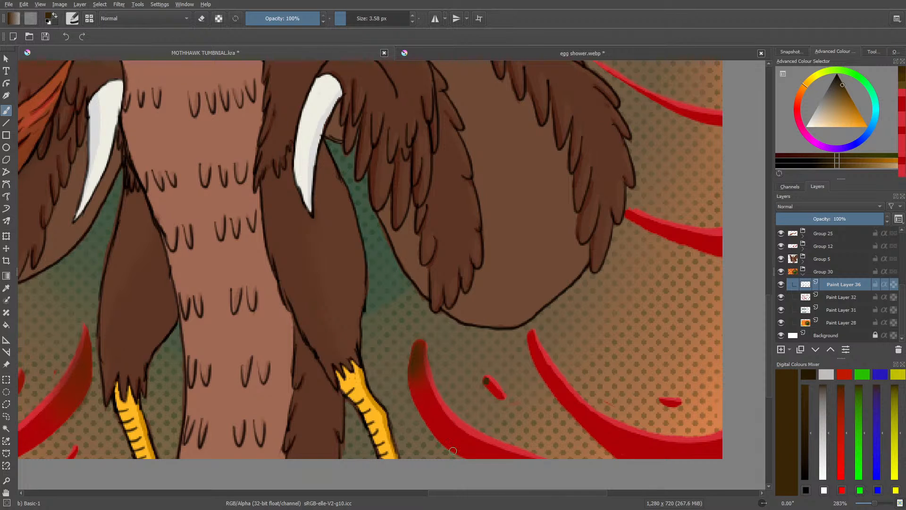
Step: Blend the dark spot into the small red dash with Blender Basic and tidy its edges with Eraser Circle
{"action": "left_click", "coordinate": [73, 18]}
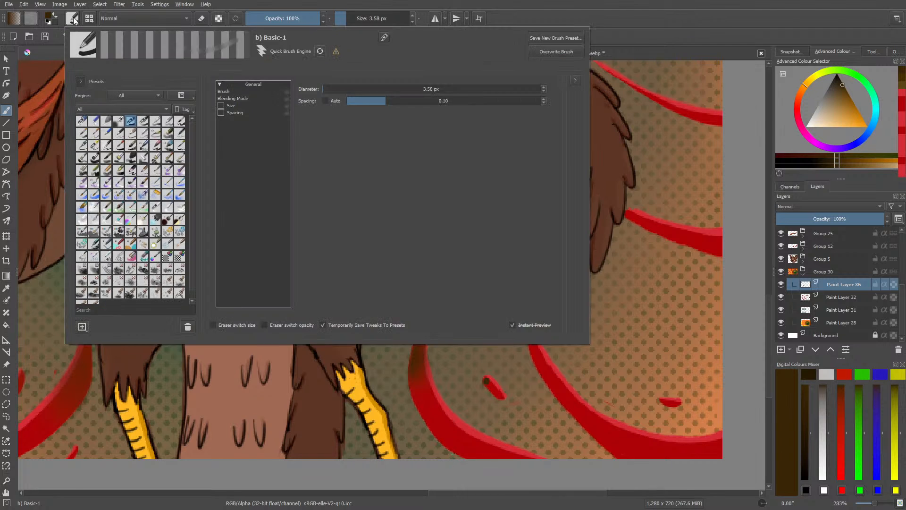
{"action": "left_click", "coordinate": [164, 209]}
{"action": "left_click", "coordinate": [152, 208]}
{"action": "right_click", "coordinate": [495, 396]}
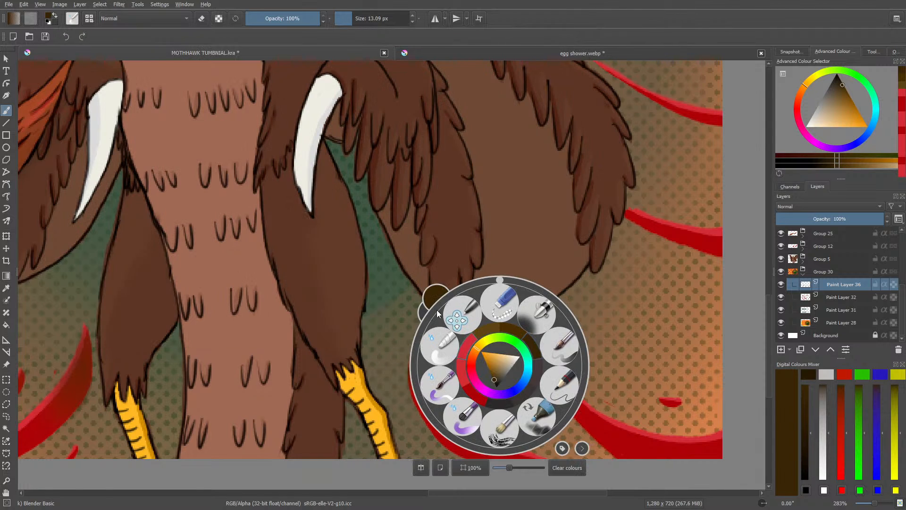
{"action": "right_click", "coordinate": [473, 354]}
{"action": "mouse_move", "coordinate": [490, 385]}
{"action": "left_mouse_down"}
{"action": "mouse_move", "coordinate": [483, 375]}
{"action": "mouse_move", "coordinate": [497, 390]}
{"action": "left_mouse_up"}
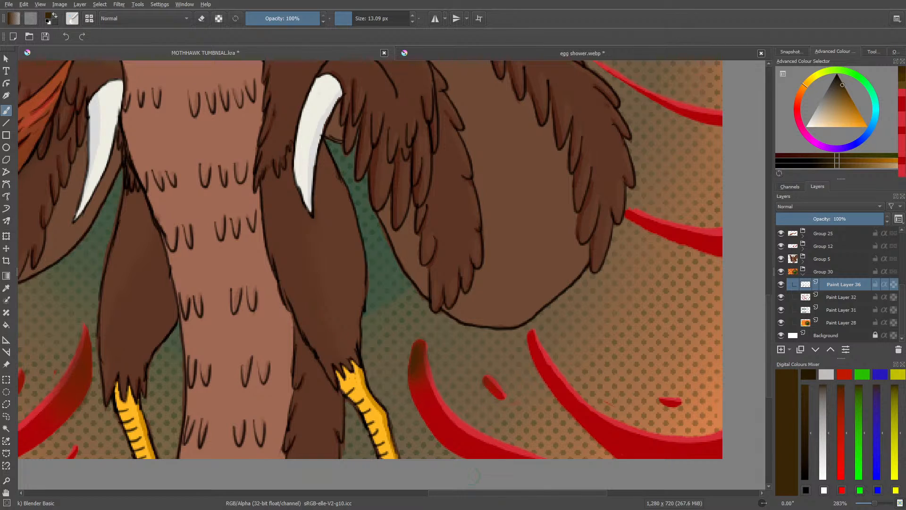
{"action": "key", "text": "e"}
{"action": "key", "text": "e"}
Step: Dab dark brown shading with Basic-1 on the upper end of the large stripe below the bird's rounded brown body
{"action": "left_click_drag", "start_coordinate": [437, 493], "coordinate": [477, 492]}
{"action": "right_click", "coordinate": [203, 292]}
{"action": "left_click_drag", "start_coordinate": [200, 206], "coordinate": [251, 251]}
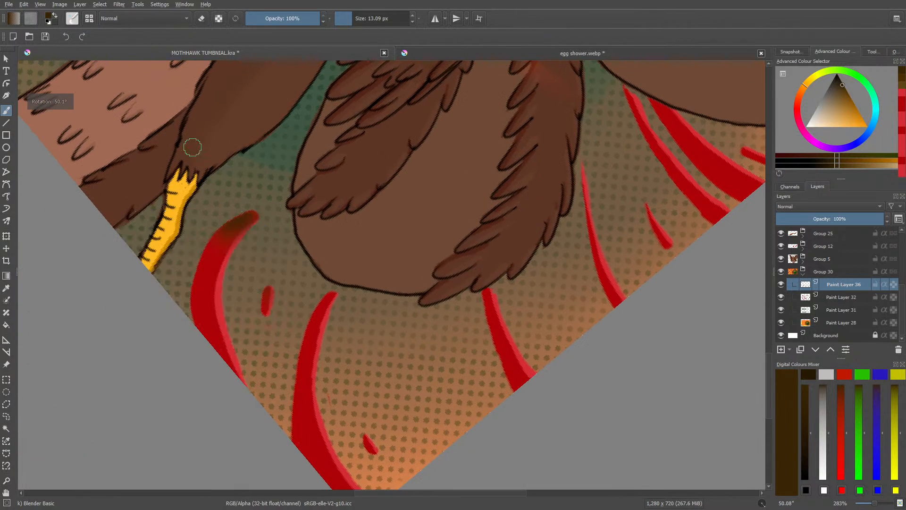
{"action": "left_click", "coordinate": [72, 19]}
{"action": "left_click", "coordinate": [126, 108]}
{"action": "right_click", "coordinate": [326, 365]}
{"action": "left_click", "coordinate": [271, 248]}
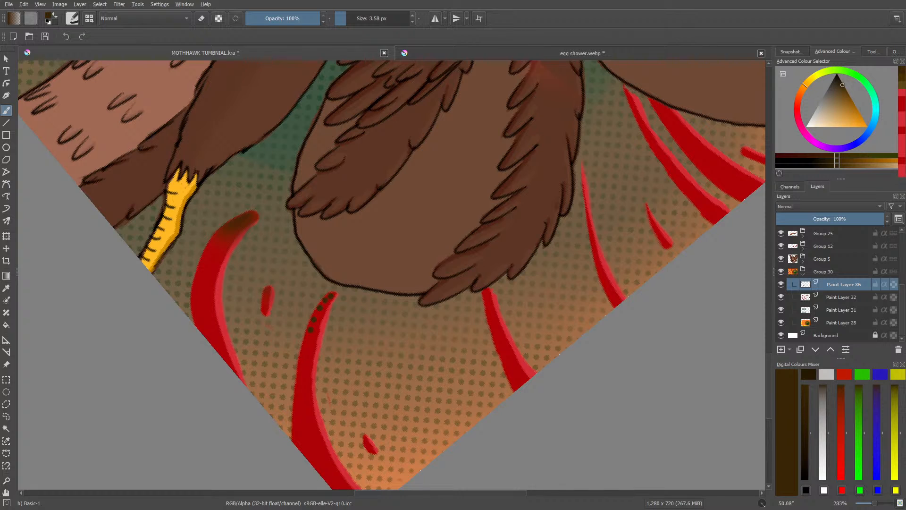
Step: Smooth the dark dabs into the large stripe with Blender Basic and remove the spill around its tip with Eraser Circle
{"action": "left_click", "coordinate": [73, 19]}
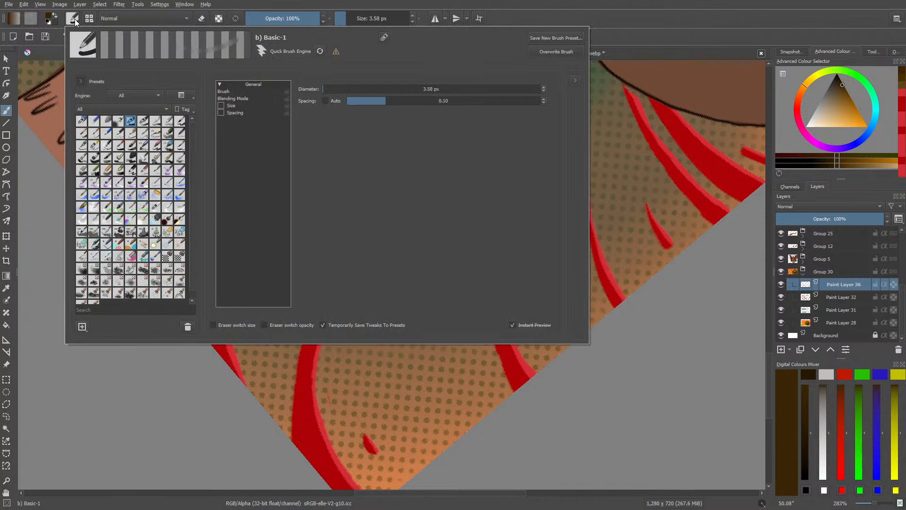
{"action": "left_click", "coordinate": [153, 208]}
{"action": "right_click", "coordinate": [325, 366]}
{"action": "left_click", "coordinate": [271, 227]}
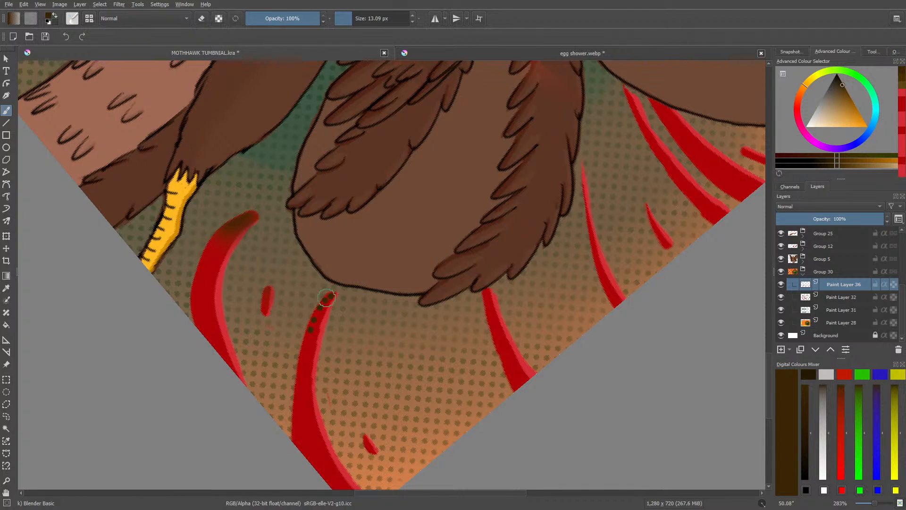
{"action": "mouse_move", "coordinate": [326, 298]}
{"action": "left_mouse_down"}
{"action": "mouse_move", "coordinate": [305, 331]}
{"action": "mouse_move", "coordinate": [334, 290]}
{"action": "mouse_move", "coordinate": [301, 344]}
{"action": "mouse_move", "coordinate": [318, 316]}
{"action": "mouse_move", "coordinate": [312, 354]}
{"action": "mouse_move", "coordinate": [296, 369]}
{"action": "left_mouse_up"}
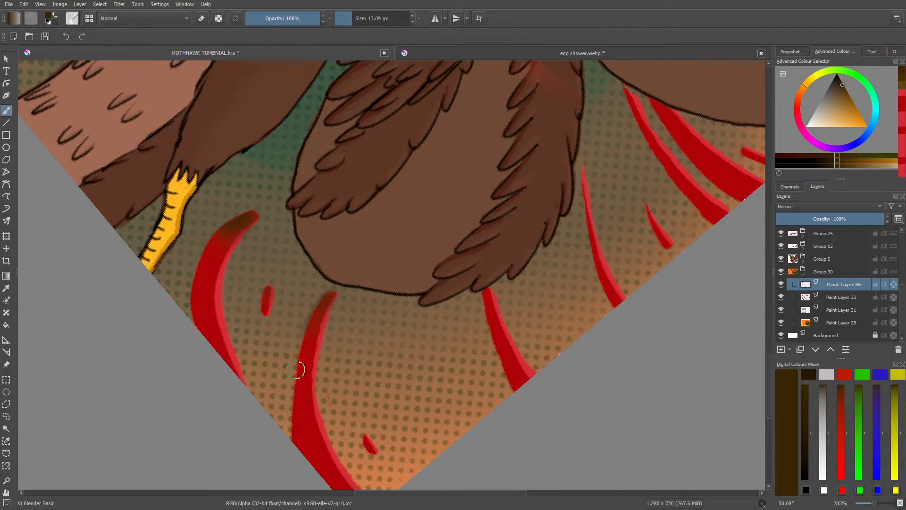
{"action": "key", "text": "e"}
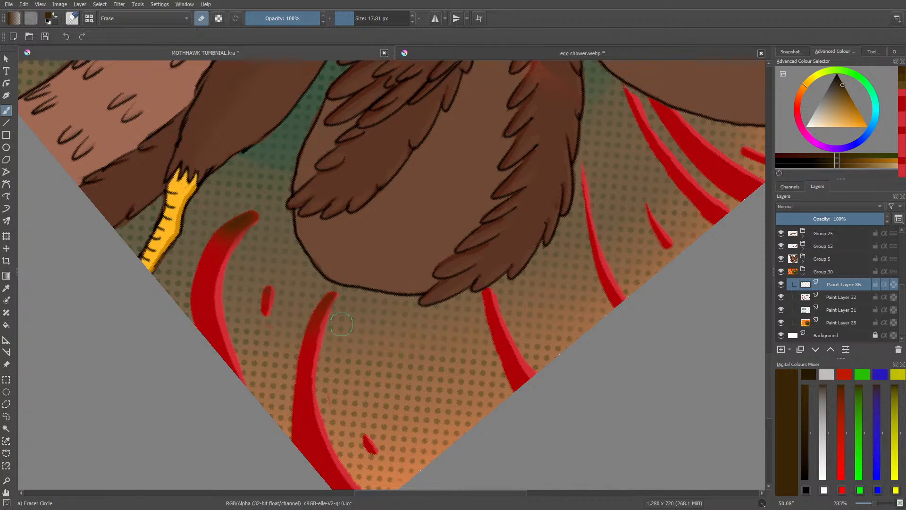
{"action": "key", "text": "e"}
Step: Paint dark brown shading with Basic-2 Opacity at 53% opacity on the stripe end just below the wing's feather tips
{"action": "left_click_drag", "start_coordinate": [867, 504], "coordinate": [875, 504]}
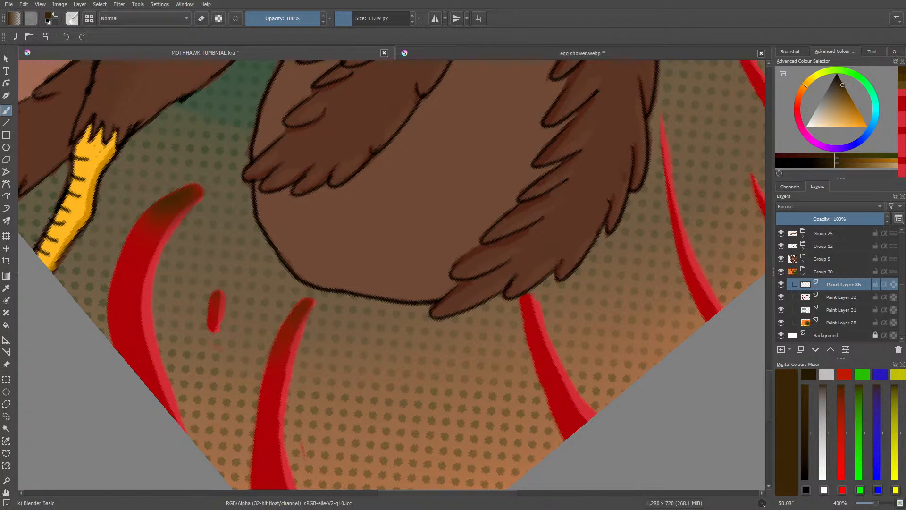
{"action": "left_click_drag", "start_coordinate": [768, 379], "coordinate": [771, 392]}
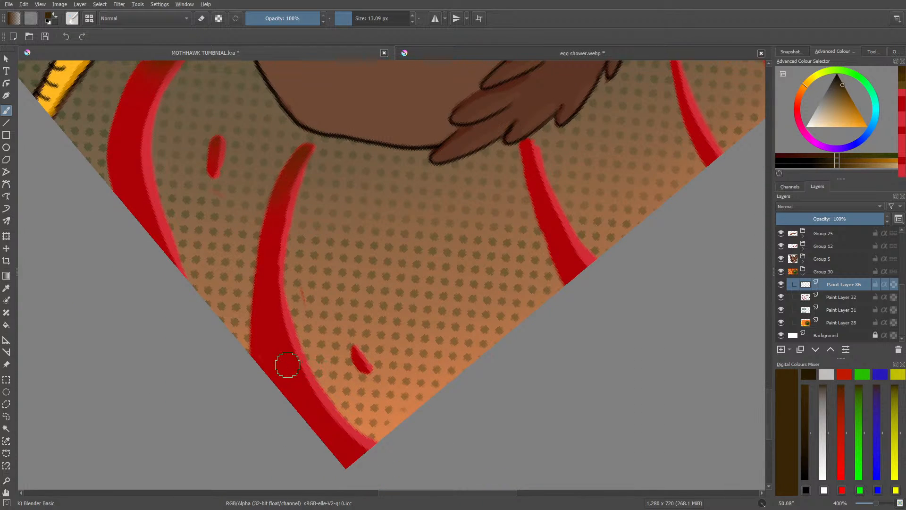
{"action": "left_click", "coordinate": [77, 18]}
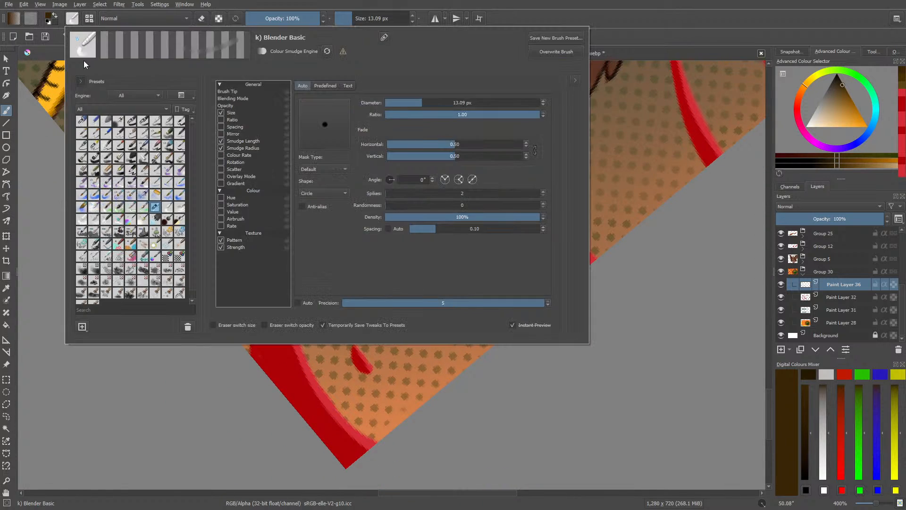
{"action": "left_click", "coordinate": [138, 122]}
{"action": "right_click", "coordinate": [511, 431]}
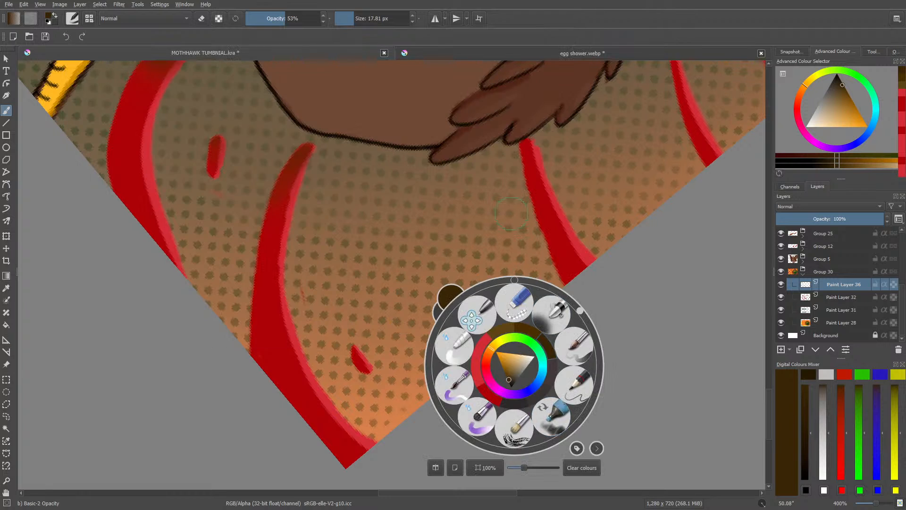
{"action": "left_click", "coordinate": [529, 152]}
{"action": "left_click_drag", "start_coordinate": [528, 146], "coordinate": [542, 203]}
Step: Erase the shading spilling beside the stripe below the feather tips and blend the rest into the red with Blender Basic
{"action": "key", "text": "slash"}
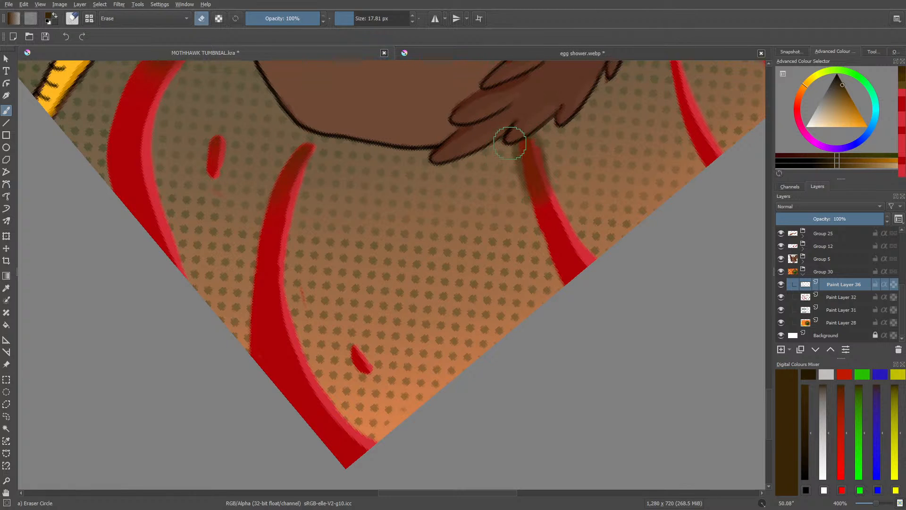
{"action": "left_click_drag", "start_coordinate": [512, 137], "coordinate": [511, 189]}
{"action": "left_click_drag", "start_coordinate": [530, 125], "coordinate": [544, 148]}
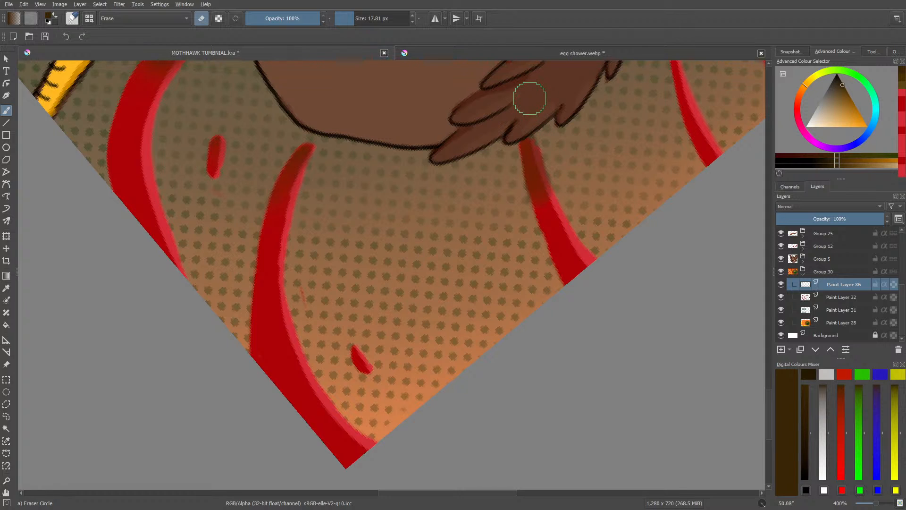
{"action": "right_click", "coordinate": [422, 220]}
{"action": "left_click", "coordinate": [378, 175]}
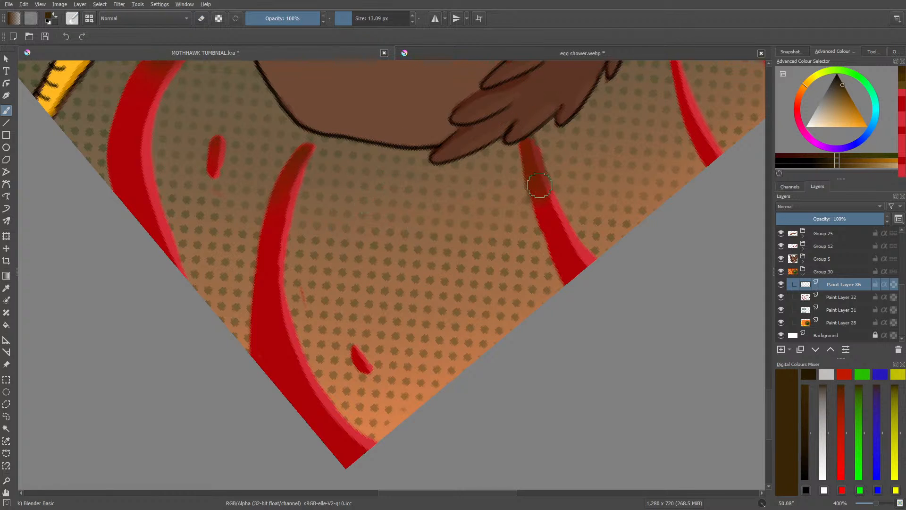
{"action": "mouse_move", "coordinate": [539, 185]}
{"action": "left_mouse_down"}
{"action": "mouse_move", "coordinate": [558, 246]}
{"action": "mouse_move", "coordinate": [558, 222]}
{"action": "mouse_move", "coordinate": [558, 249]}
{"action": "mouse_move", "coordinate": [546, 207]}
{"action": "mouse_move", "coordinate": [556, 251]}
{"action": "left_mouse_up"}
Step: Paint dark brown shading with Basic-2 Opacity over the upper part of the thin red stripe beside the wing's outer edge
{"action": "left_click_drag", "start_coordinate": [768, 394], "coordinate": [772, 357]}
{"action": "left_click_drag", "start_coordinate": [415, 493], "coordinate": [468, 493]}
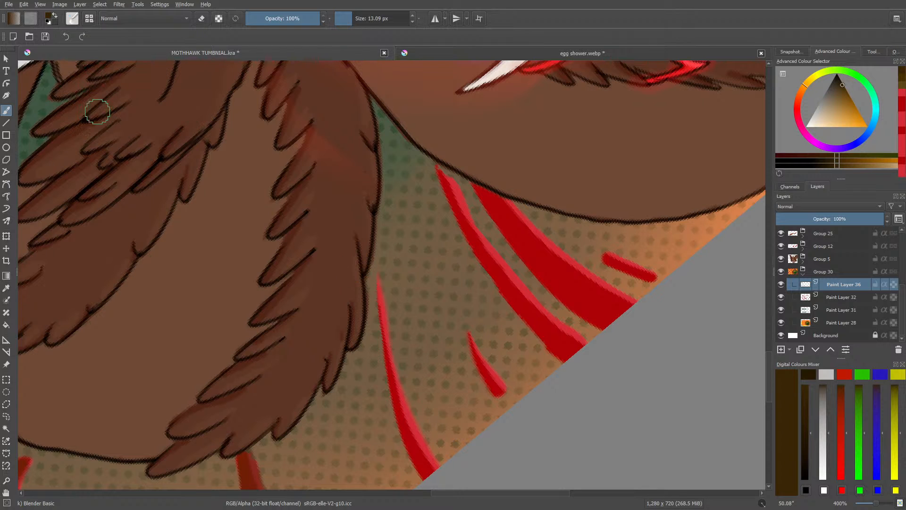
{"action": "left_click", "coordinate": [71, 19]}
{"action": "left_click", "coordinate": [141, 120]}
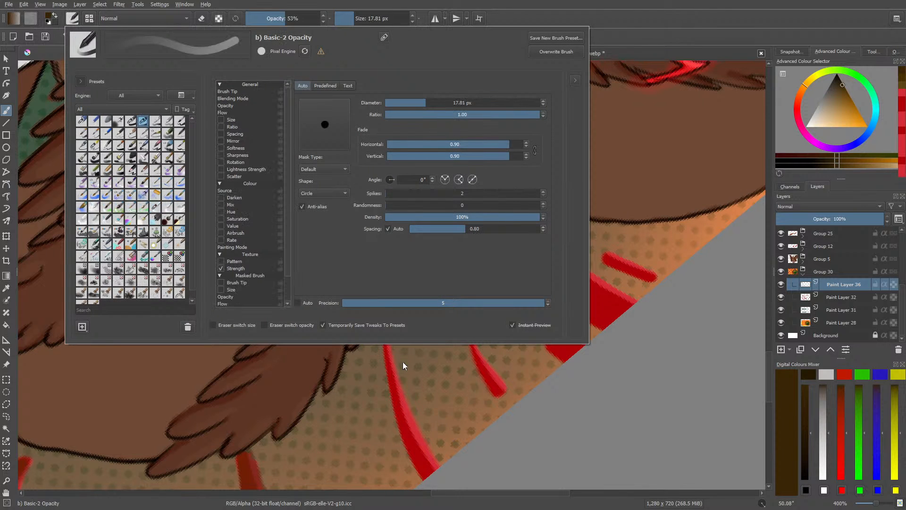
{"action": "right_click", "coordinate": [423, 367]}
{"action": "left_click", "coordinate": [370, 276]}
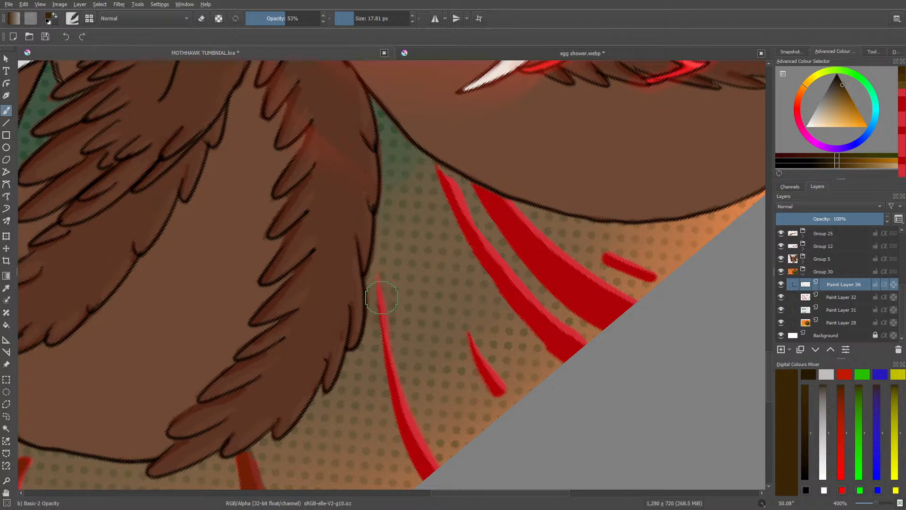
{"action": "mouse_move", "coordinate": [384, 317]}
{"action": "left_mouse_down"}
{"action": "mouse_move", "coordinate": [387, 358]}
{"action": "mouse_move", "coordinate": [380, 300]}
{"action": "left_mouse_up"}
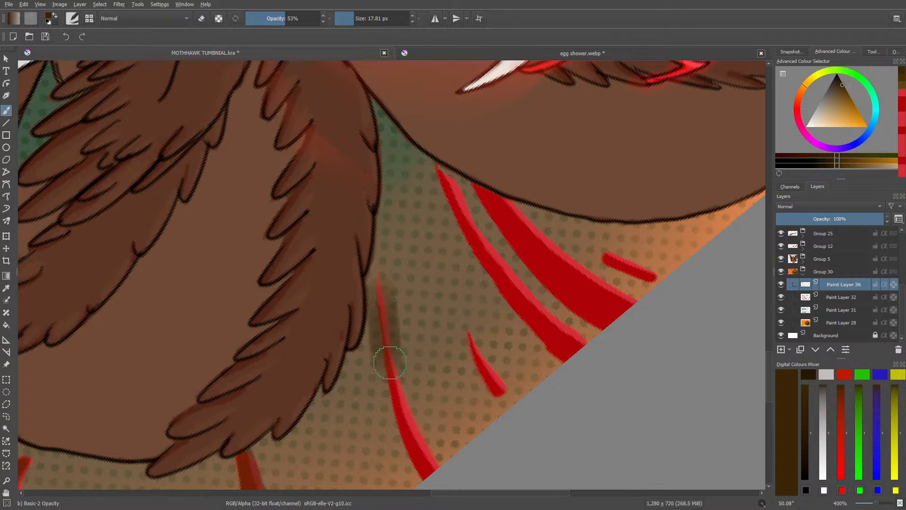
Step: Erase the shading spilling beside the thin stripe with Eraser Circle, and soften the rest into the red with Blender Basic at 8.47 px
{"action": "left_click", "coordinate": [72, 18]}
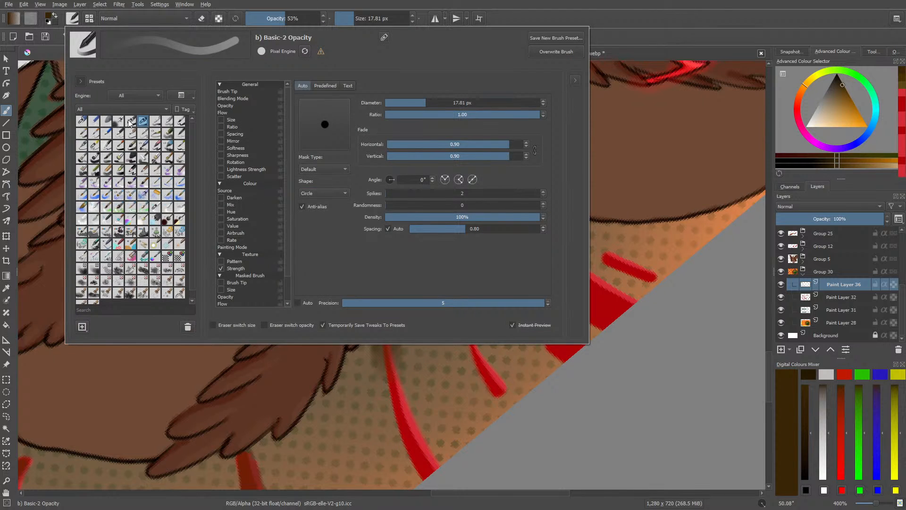
{"action": "left_click", "coordinate": [155, 207]}
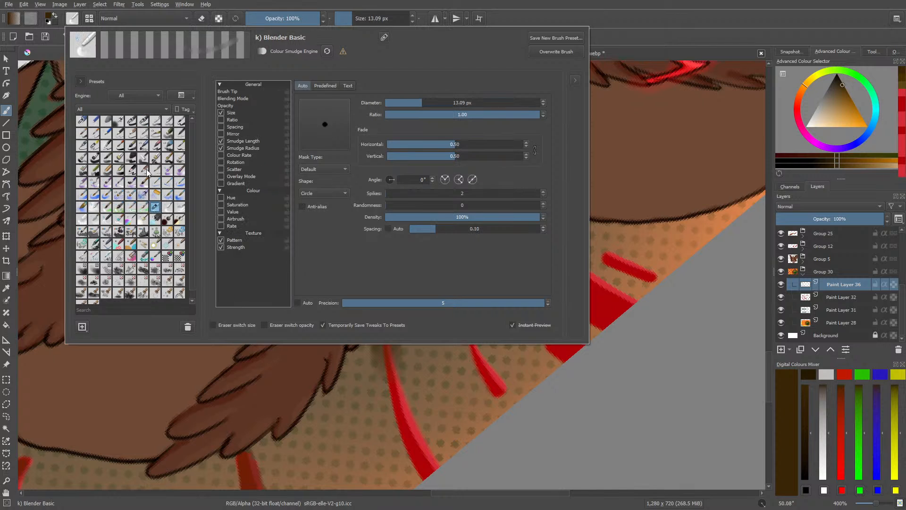
{"action": "right_click", "coordinate": [383, 396]}
{"action": "left_click", "coordinate": [337, 248]}
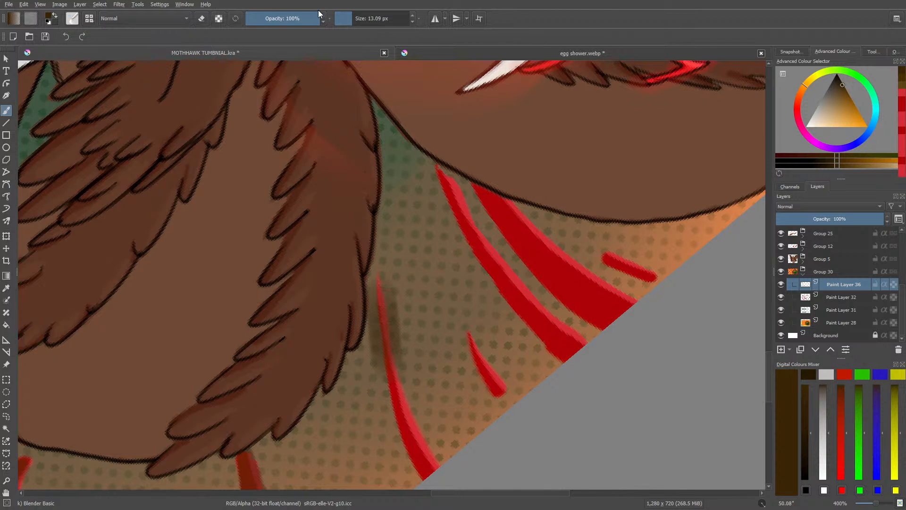
{"action": "left_click", "coordinate": [350, 14]}
{"action": "key", "text": "e"}
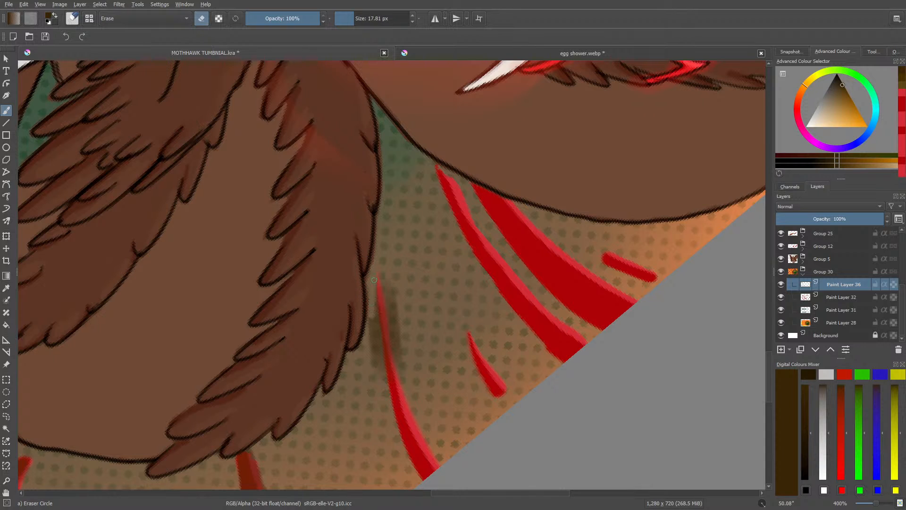
{"action": "mouse_move", "coordinate": [374, 279]}
{"action": "left_mouse_down"}
{"action": "mouse_move", "coordinate": [376, 383]}
{"action": "mouse_move", "coordinate": [383, 283]}
{"action": "mouse_move", "coordinate": [404, 352]}
{"action": "left_mouse_up"}
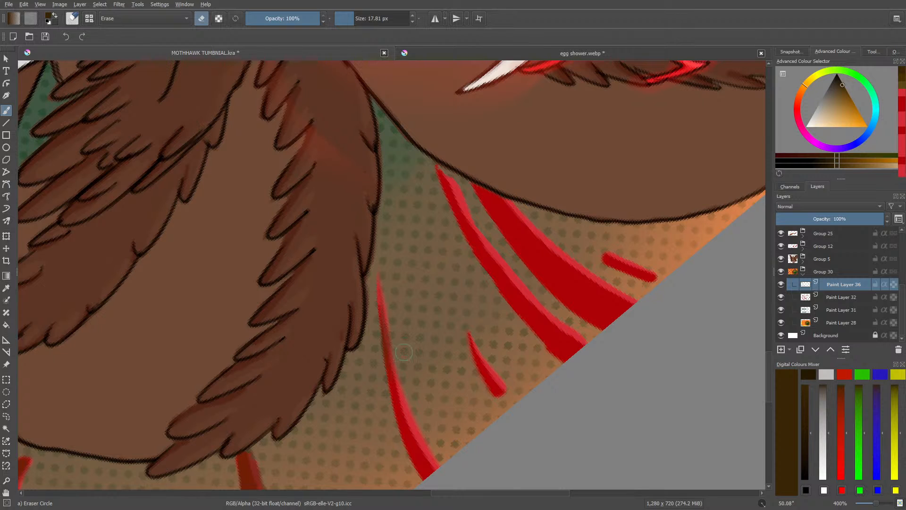
{"action": "key", "text": "/"}
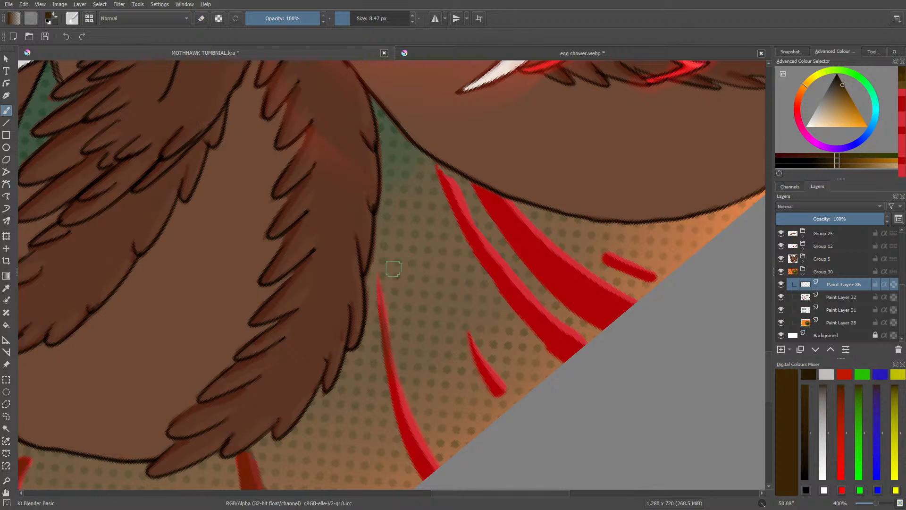
Step: Paint dark brown shading with Basic-2 Opacity on the two stripe ends under the body outline and on the nearby short stripe's pointed tip
{"action": "left_click", "coordinate": [72, 19]}
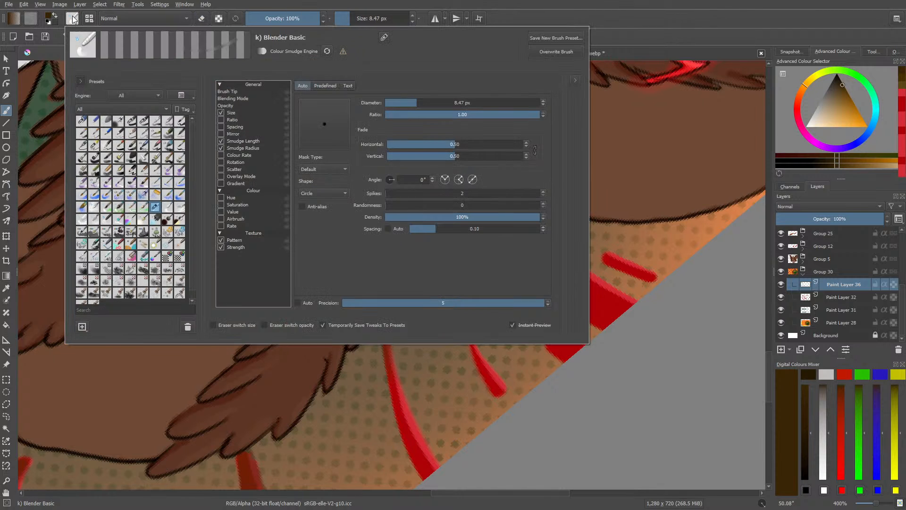
{"action": "left_click", "coordinate": [131, 122]}
{"action": "left_click", "coordinate": [143, 123]}
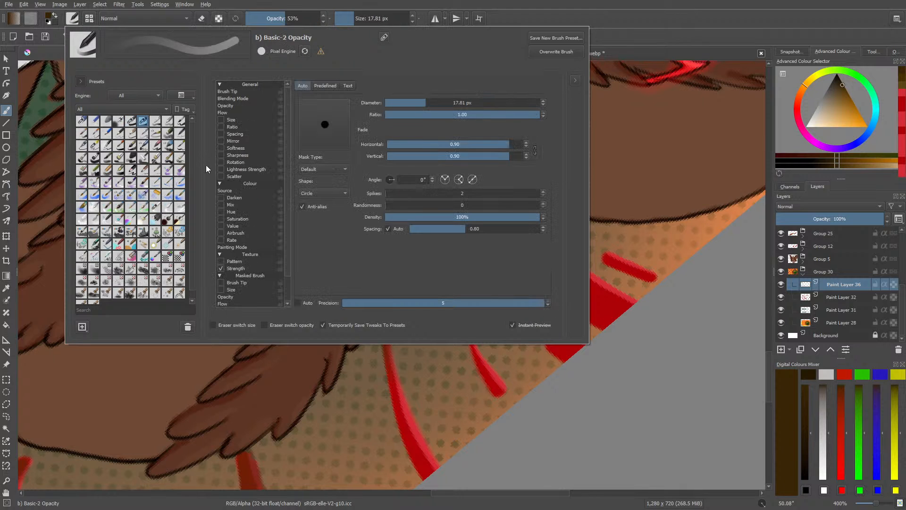
{"action": "right_click", "coordinate": [473, 365]}
{"action": "left_click", "coordinate": [399, 253]}
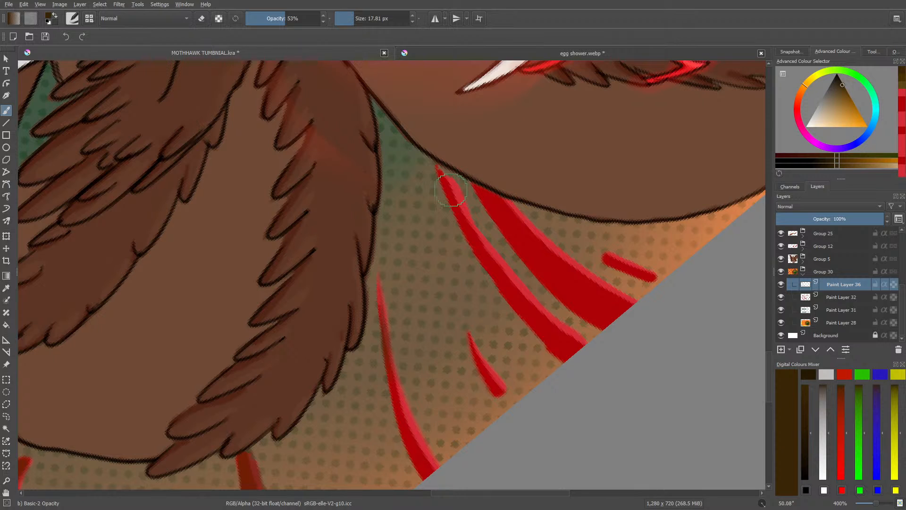
{"action": "left_click_drag", "start_coordinate": [445, 176], "coordinate": [481, 248]}
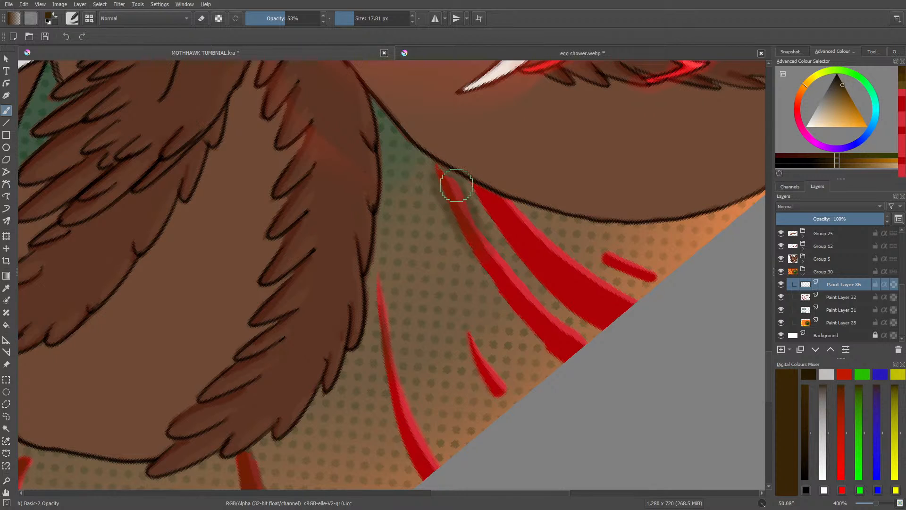
{"action": "left_click_drag", "start_coordinate": [481, 187], "coordinate": [498, 210]}
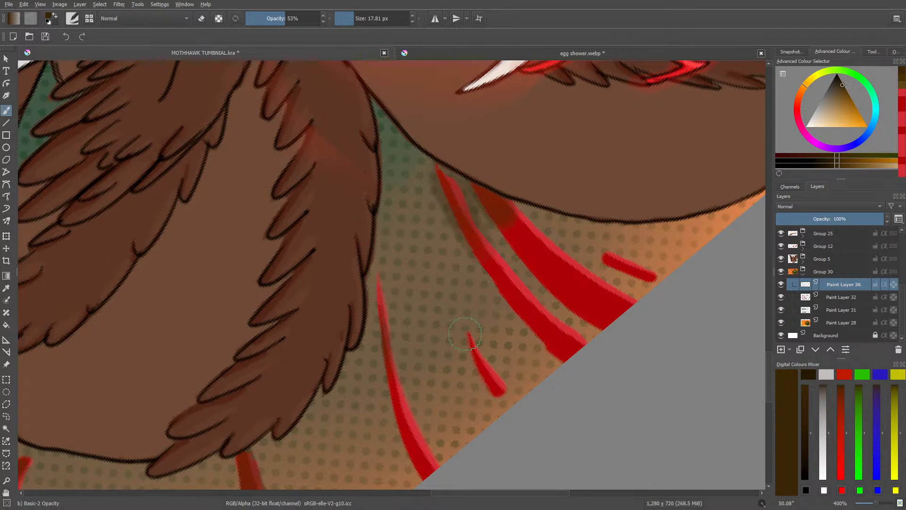
{"action": "mouse_move", "coordinate": [468, 324]}
{"action": "left_mouse_down"}
{"action": "mouse_move", "coordinate": [478, 349]}
{"action": "mouse_move", "coordinate": [469, 331]}
{"action": "left_mouse_up"}
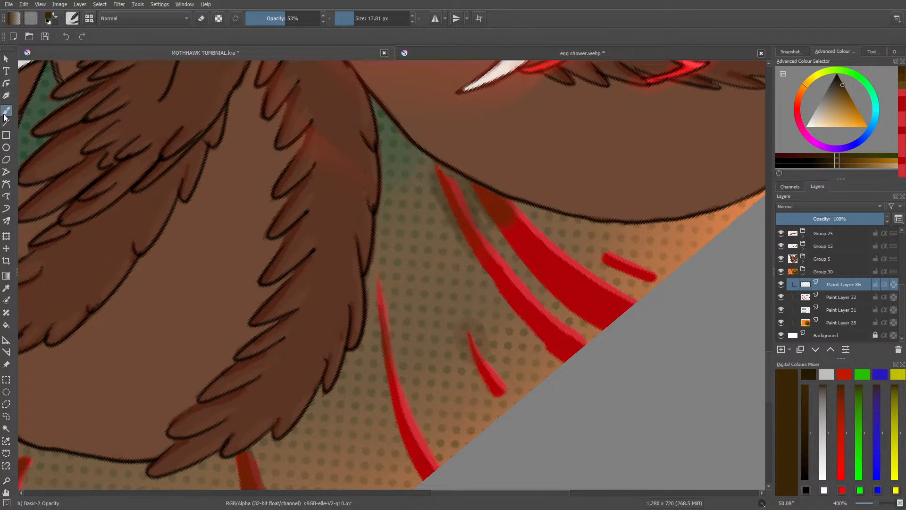
Step: Blend the shading on the two stripes under the body with Blender Basic and erase the spill around them and the short stripe
{"action": "left_click", "coordinate": [73, 18]}
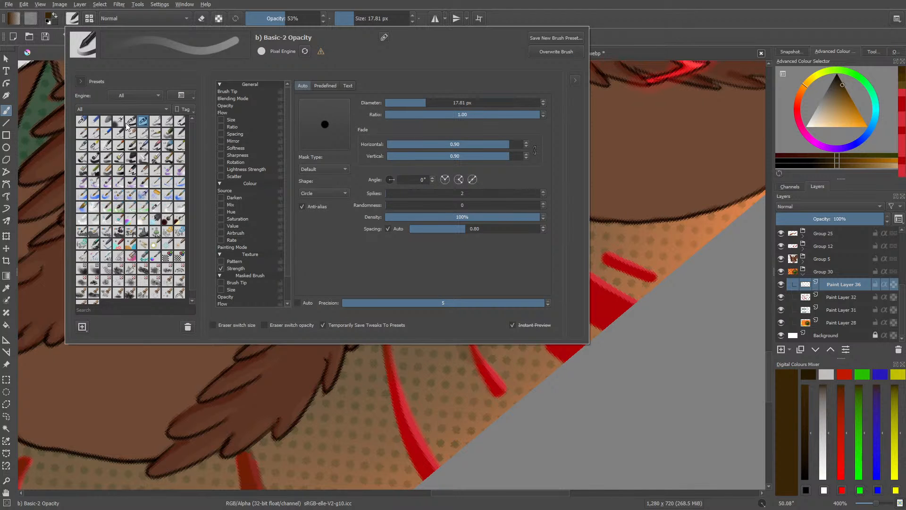
{"action": "left_click", "coordinate": [155, 208]}
{"action": "right_click", "coordinate": [496, 366]}
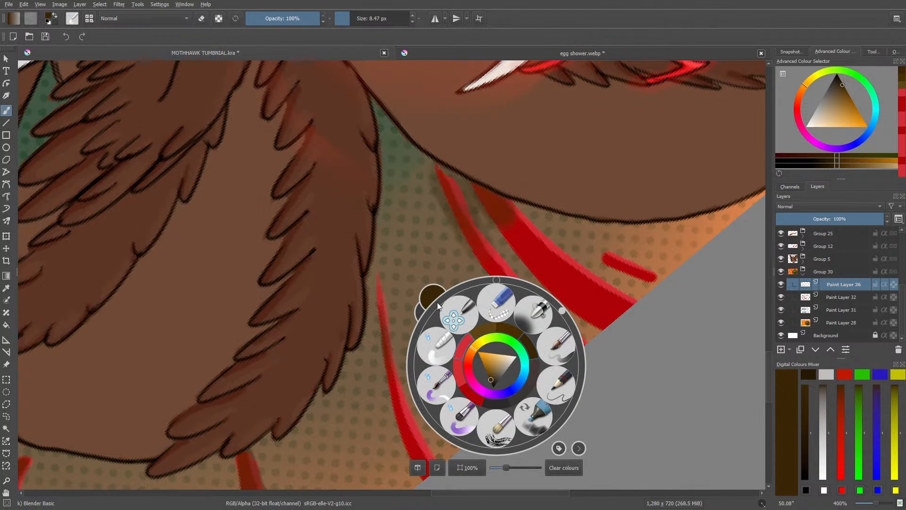
{"action": "left_click", "coordinate": [379, 256]}
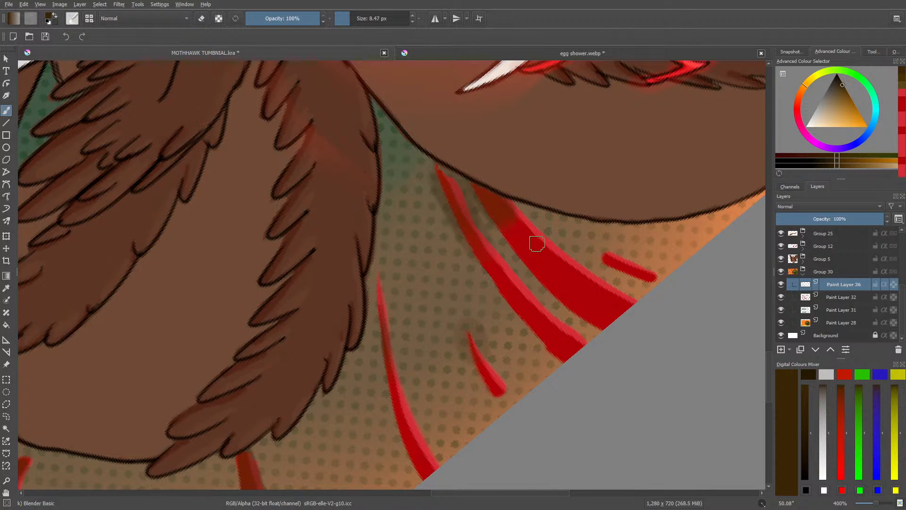
{"action": "key", "text": "e"}
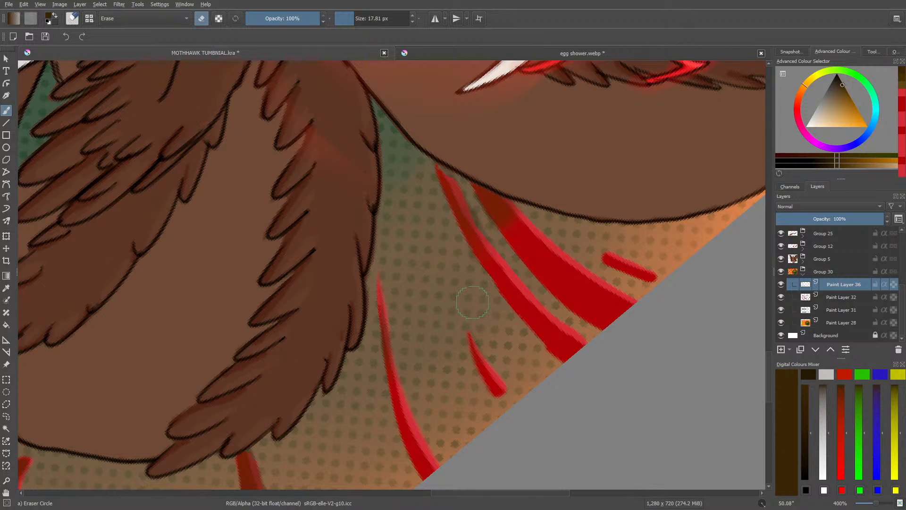
{"action": "key", "text": "e"}
Step: Shade the short isolated stripe near the body's edge dark brown with Basic-2 Opacity at 53% opacity and 8.47 px
{"action": "left_click_drag", "start_coordinate": [439, 491], "coordinate": [475, 491]}
{"action": "right_click", "coordinate": [242, 259]}
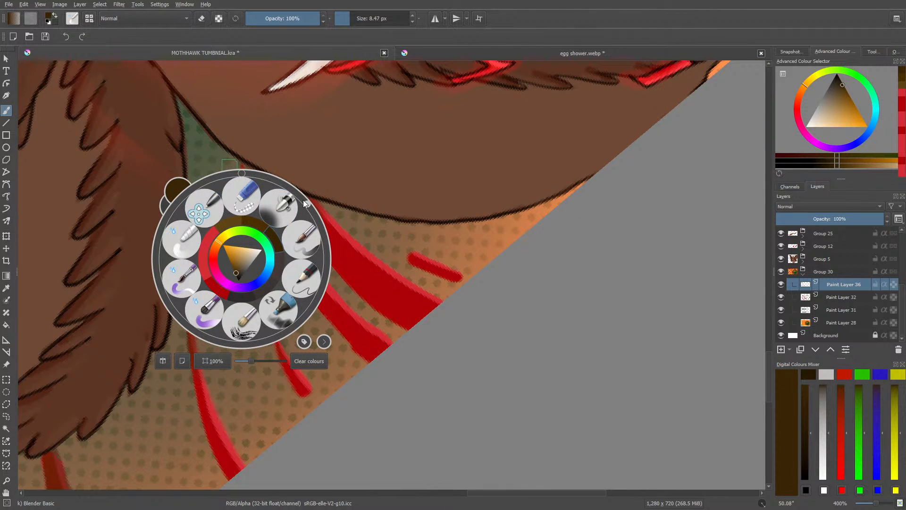
{"action": "left_click_drag", "start_coordinate": [304, 200], "coordinate": [283, 317]}
{"action": "left_click", "coordinate": [515, 125]}
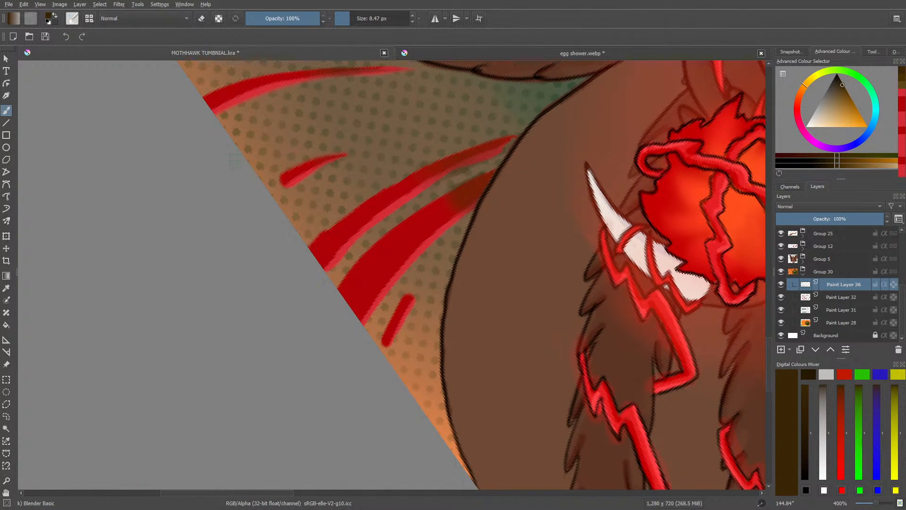
{"action": "left_click", "coordinate": [71, 18]}
{"action": "left_click", "coordinate": [130, 124]}
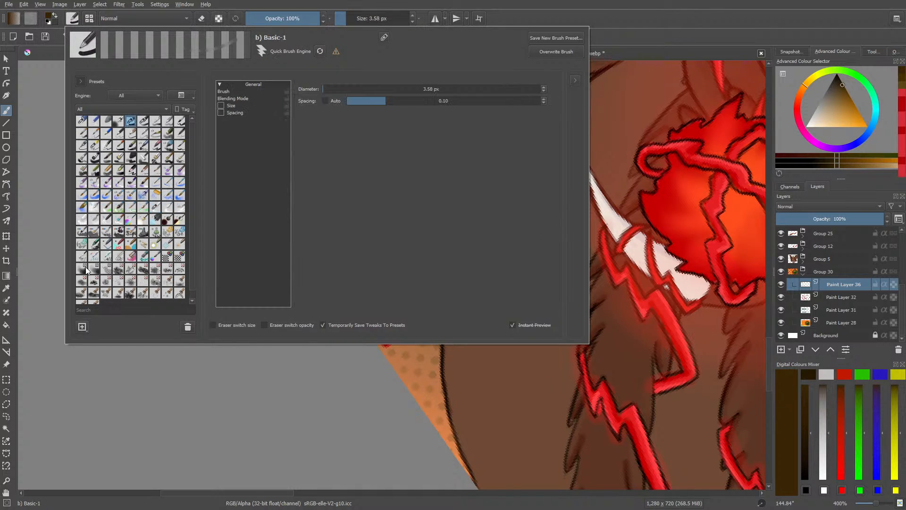
{"action": "right_click", "coordinate": [228, 364]}
{"action": "left_click", "coordinate": [362, 280]}
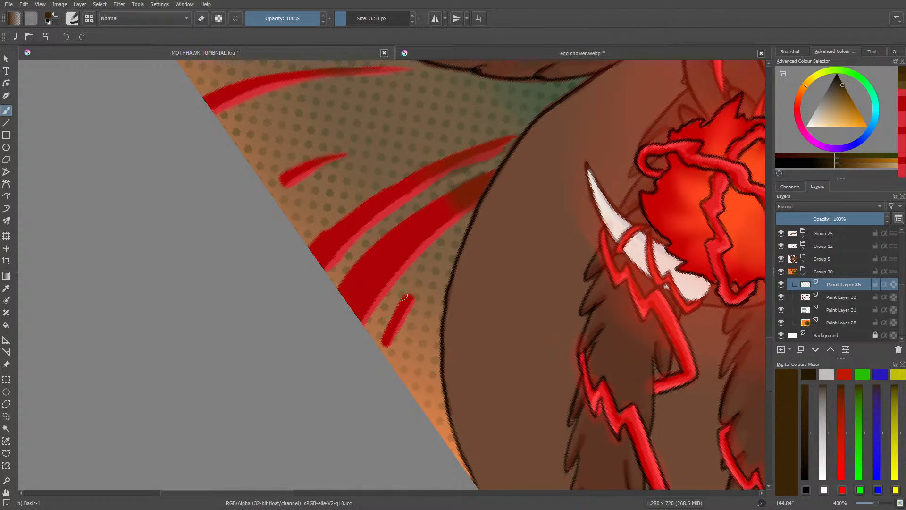
{"action": "right_click", "coordinate": [404, 277]}
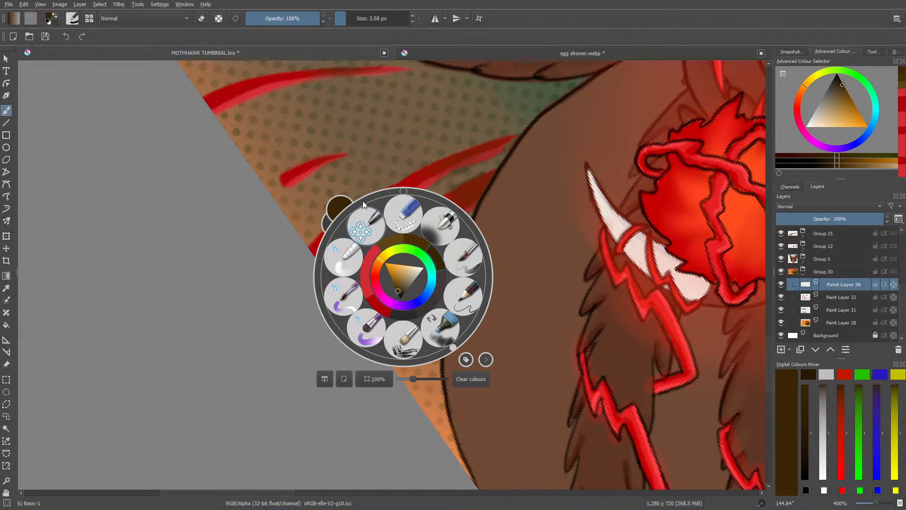
{"action": "left_click", "coordinate": [73, 21]}
{"action": "left_click", "coordinate": [146, 109]}
{"action": "left_click", "coordinate": [397, 400]}
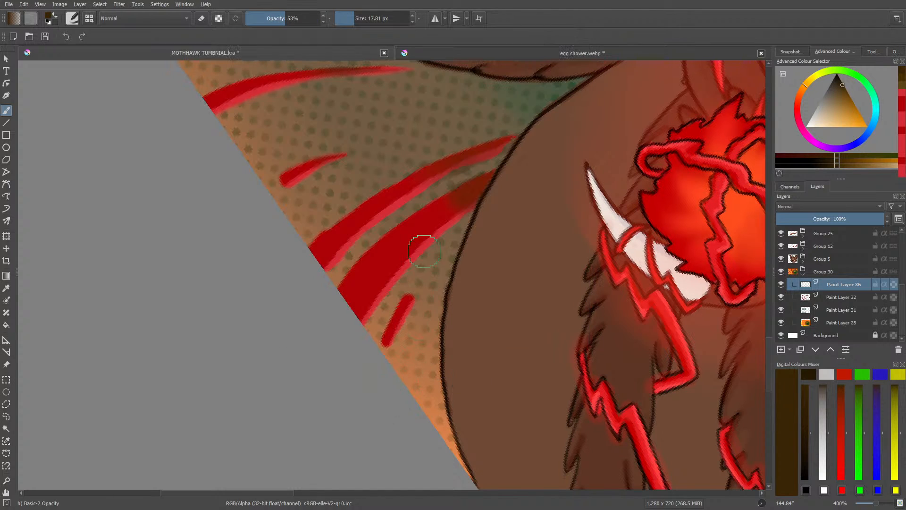
{"action": "left_click", "coordinate": [352, 18]}
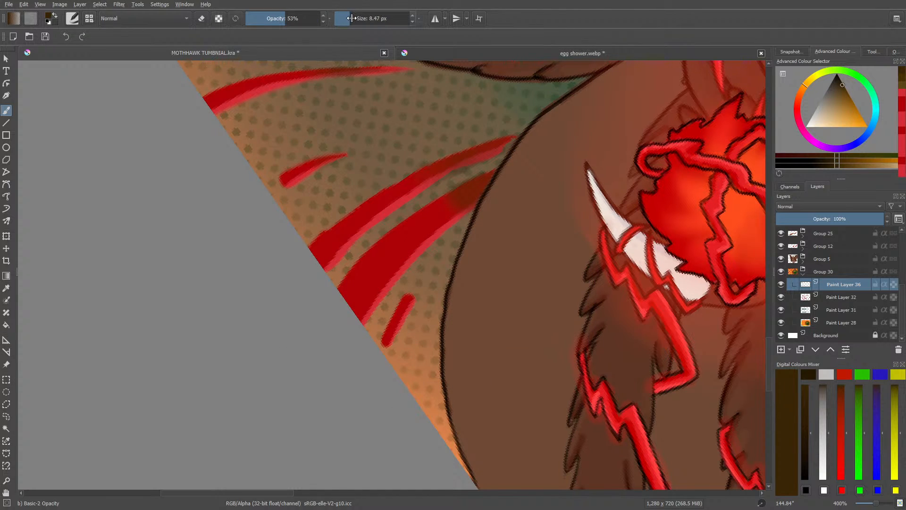
{"action": "left_click_drag", "start_coordinate": [405, 300], "coordinate": [390, 332]}
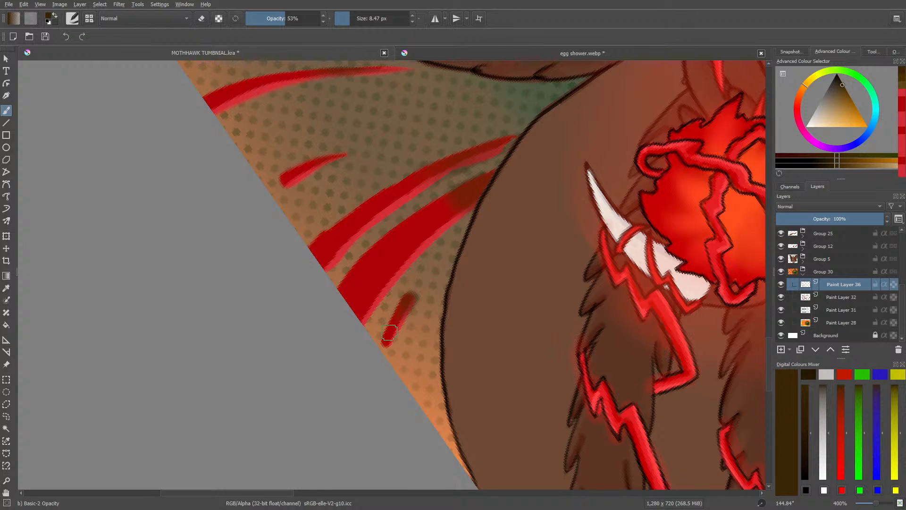
{"action": "key", "text": "e"}
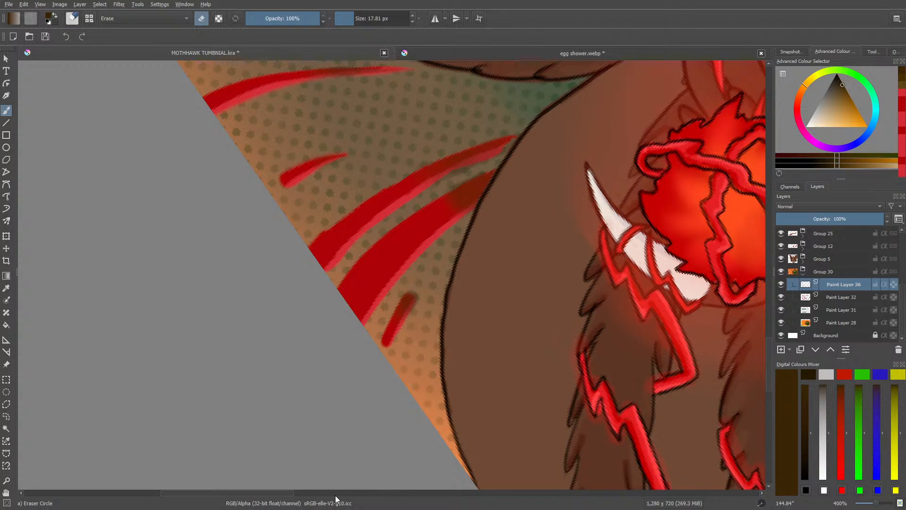
Step: Paint dark brown shading with Basic-2 Opacity on the upper end of the large stripe between the furry limb and the bird's head
{"action": "left_click_drag", "start_coordinate": [257, 494], "coordinate": [375, 488]}
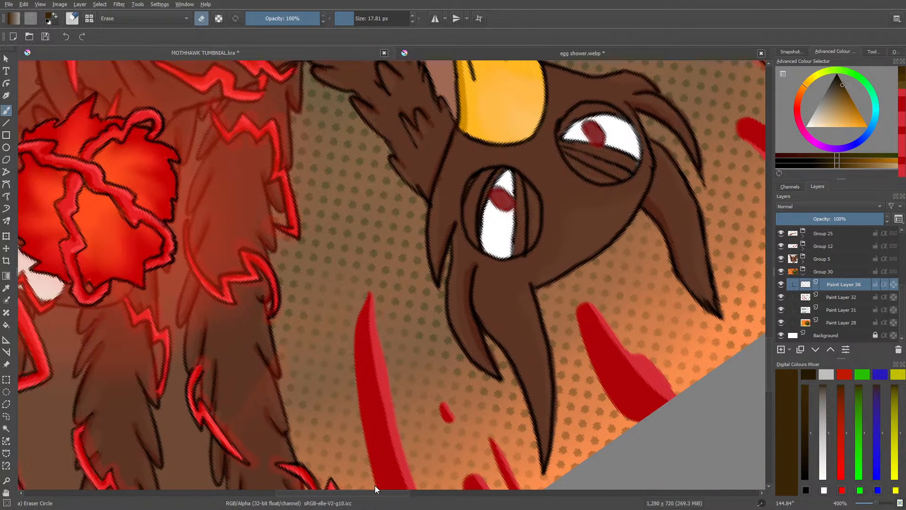
{"action": "key", "text": "e"}
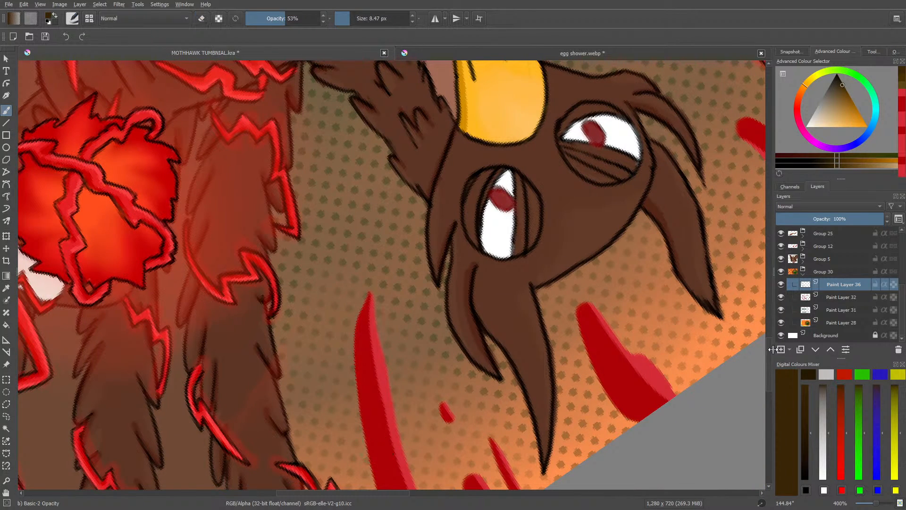
{"action": "scroll", "coordinate": [772, 360], "scroll_direction": "down", "scroll_amount": 3}
{"action": "mouse_move", "coordinate": [370, 201]}
{"action": "left_mouse_down"}
{"action": "mouse_move", "coordinate": [356, 261]}
{"action": "mouse_move", "coordinate": [366, 199]}
{"action": "mouse_move", "coordinate": [379, 266]}
{"action": "mouse_move", "coordinate": [362, 255]}
{"action": "mouse_move", "coordinate": [364, 281]}
{"action": "left_mouse_up"}
Step: Smooth the shading down the large stripe beside the bird's head with Blender Basic and erase the spill around its tip with Eraser Circle
{"action": "right_click", "coordinate": [357, 238]}
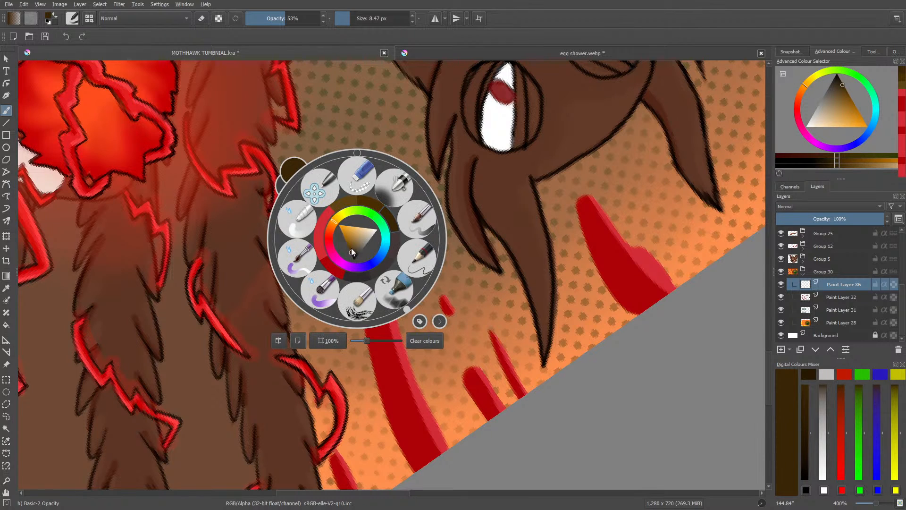
{"action": "left_click", "coordinate": [298, 213]}
{"action": "mouse_move", "coordinate": [363, 196]}
{"action": "left_mouse_down"}
{"action": "mouse_move", "coordinate": [364, 292]}
{"action": "mouse_move", "coordinate": [375, 305]}
{"action": "left_mouse_up"}
{"action": "left_click_drag", "start_coordinate": [372, 241], "coordinate": [382, 305]}
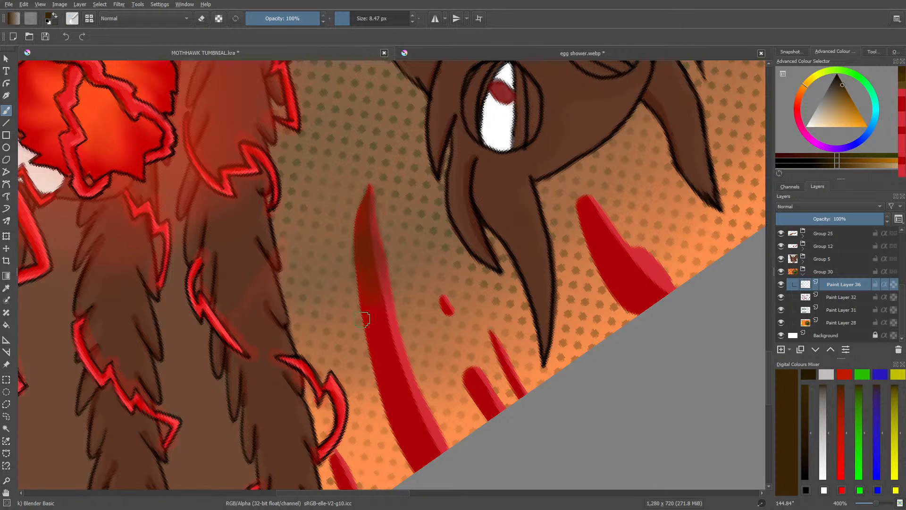
{"action": "key", "text": "e"}
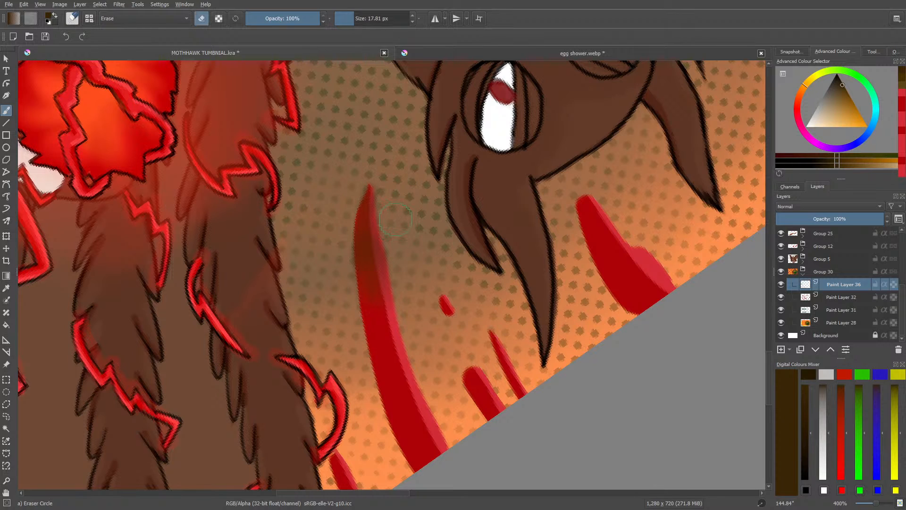
{"action": "left_click_drag", "start_coordinate": [359, 194], "coordinate": [360, 189]}
{"action": "key", "text": "slash"}
Step: Paint dark brown shading with Basic-2 Opacity at 53% opacity on the tip of the thick stripe under the bird's head
{"action": "right_click", "coordinate": [341, 363]}
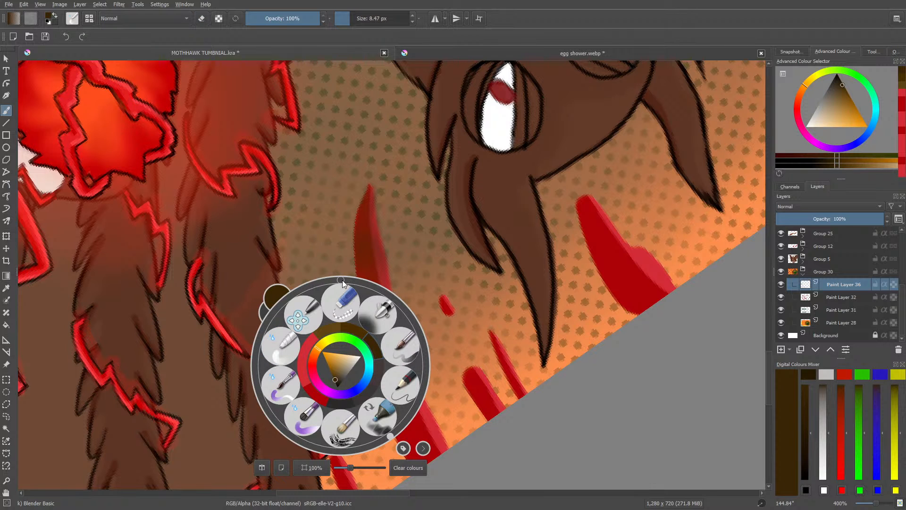
{"action": "left_click_drag", "start_coordinate": [390, 435], "coordinate": [307, 441]}
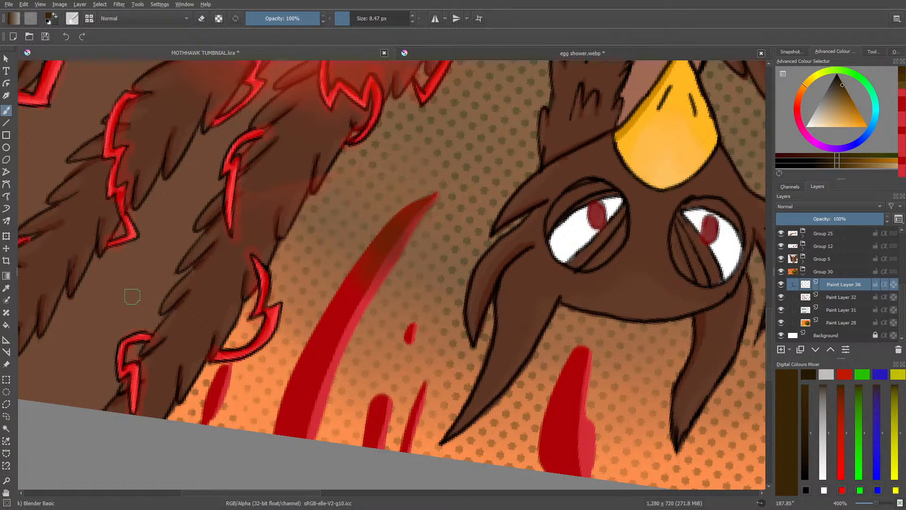
{"action": "left_click", "coordinate": [72, 22]}
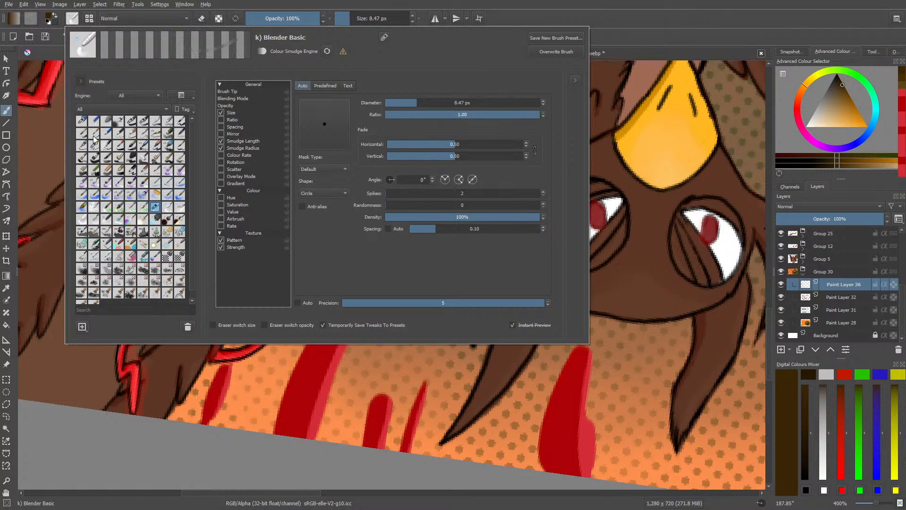
{"action": "left_click", "coordinate": [143, 122]}
{"action": "right_click", "coordinate": [402, 428]}
{"action": "left_click", "coordinate": [329, 229]}
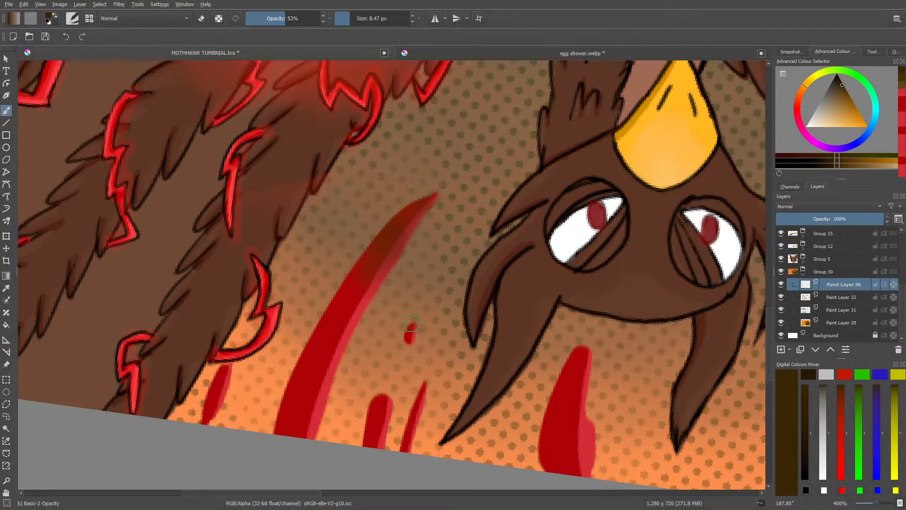
{"action": "mouse_move", "coordinate": [585, 363]}
{"action": "left_mouse_down"}
{"action": "mouse_move", "coordinate": [579, 345]}
{"action": "mouse_move", "coordinate": [583, 371]}
{"action": "mouse_move", "coordinate": [581, 358]}
{"action": "mouse_move", "coordinate": [572, 381]}
{"action": "left_mouse_up"}
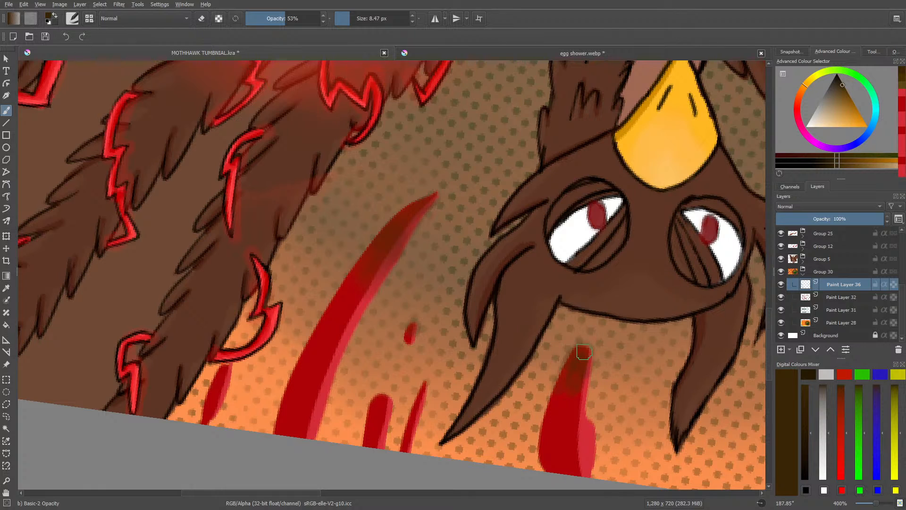
Step: Smooth the shading on the thick stripe under the bird's head with Blender Basic and erase the spill around its tip with Eraser Circle
{"action": "right_click", "coordinate": [522, 366]}
{"action": "left_click", "coordinate": [468, 339]}
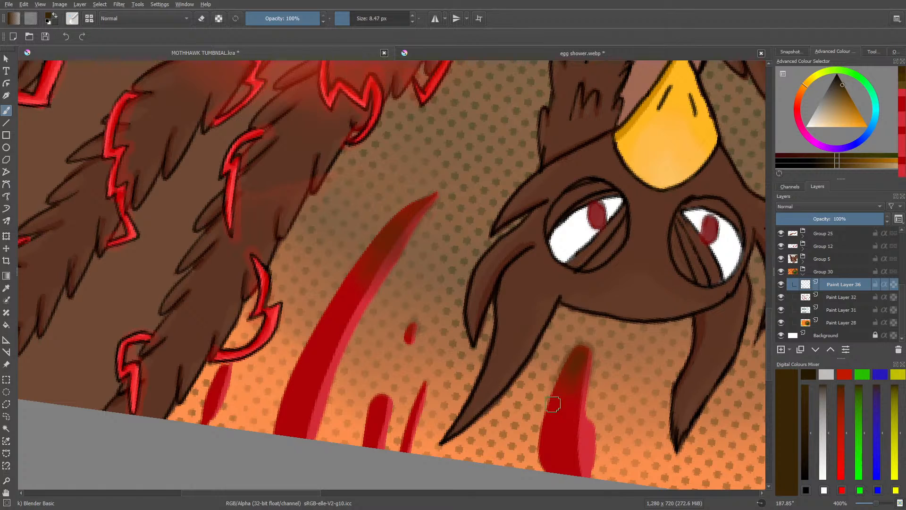
{"action": "key", "text": "e"}
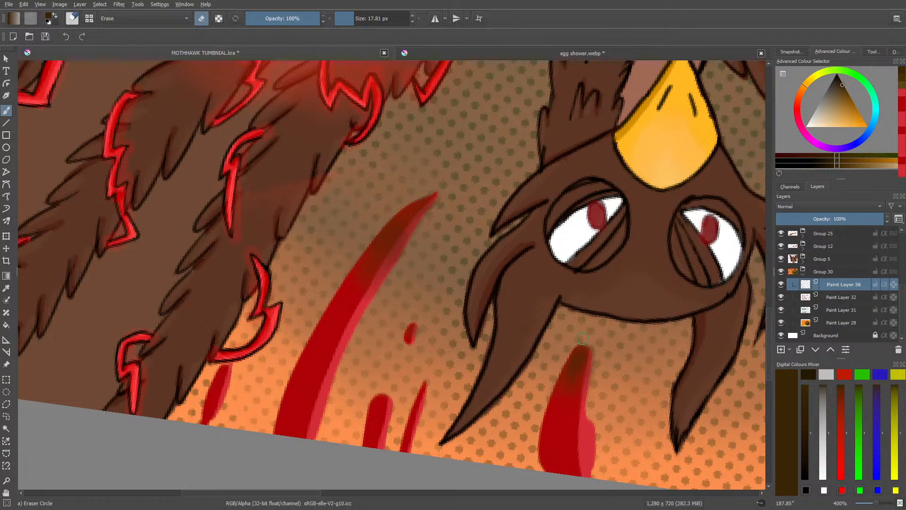
{"action": "left_click_drag", "start_coordinate": [583, 338], "coordinate": [601, 366]}
Step: Paint dark brown shading with Basic-1 at 3.58 px on the tip of the stripe between the bird's head and the zigzag-marked limb
{"action": "left_click_drag", "start_coordinate": [302, 493], "coordinate": [380, 491]}
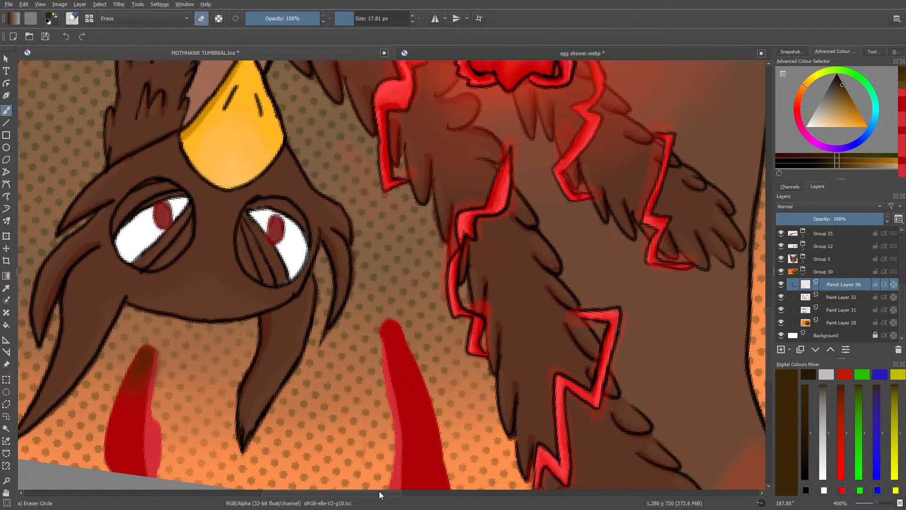
{"action": "key", "text": "e"}
{"action": "left_click", "coordinate": [73, 19]}
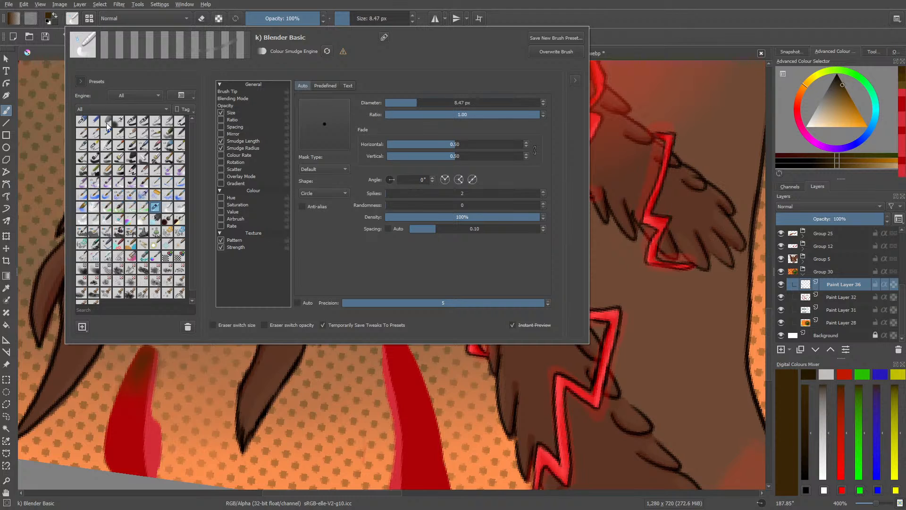
{"action": "left_click", "coordinate": [130, 121]}
{"action": "right_click", "coordinate": [386, 431]}
{"action": "right_click", "coordinate": [386, 427]}
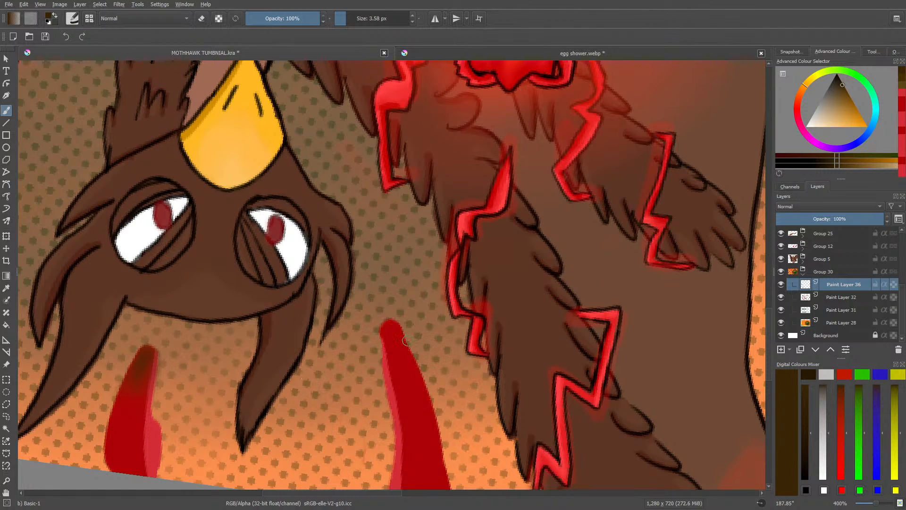
{"action": "left_click_drag", "start_coordinate": [402, 341], "coordinate": [388, 323]}
Step: Blend that stripe's dark tip into the red with Blender Basic and clean its outline with Eraser Circle
{"action": "right_click", "coordinate": [385, 333]}
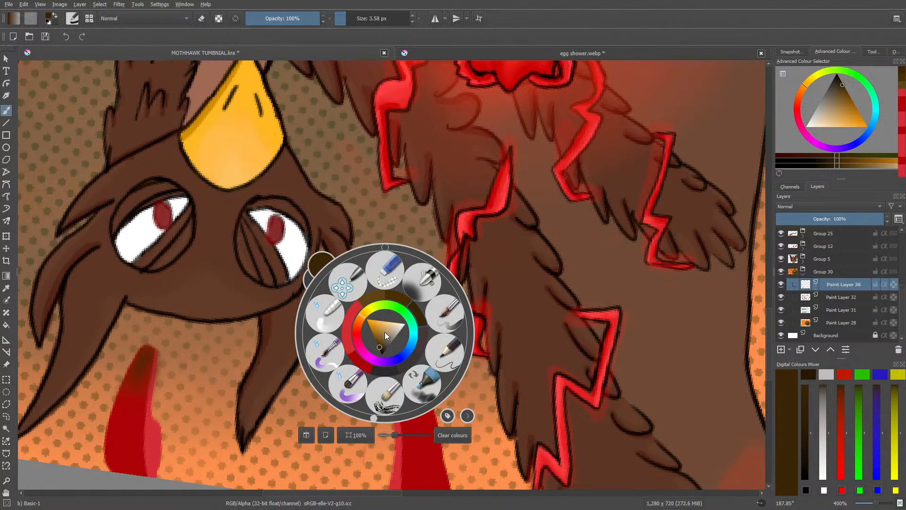
{"action": "left_click", "coordinate": [324, 313]}
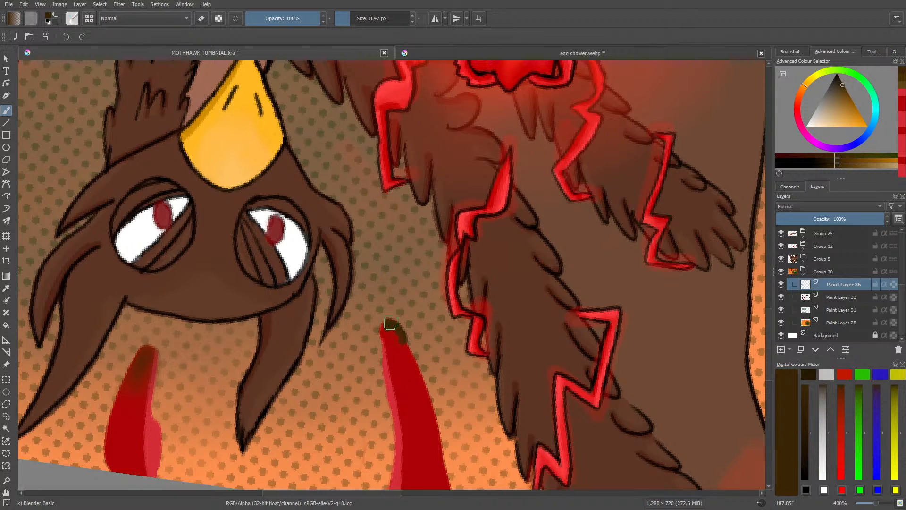
{"action": "mouse_move", "coordinate": [383, 327]}
{"action": "left_mouse_down"}
{"action": "mouse_move", "coordinate": [389, 352]}
{"action": "mouse_move", "coordinate": [391, 324]}
{"action": "mouse_move", "coordinate": [412, 349]}
{"action": "mouse_move", "coordinate": [391, 325]}
{"action": "mouse_move", "coordinate": [402, 339]}
{"action": "left_mouse_up"}
{"action": "key", "text": "e"}
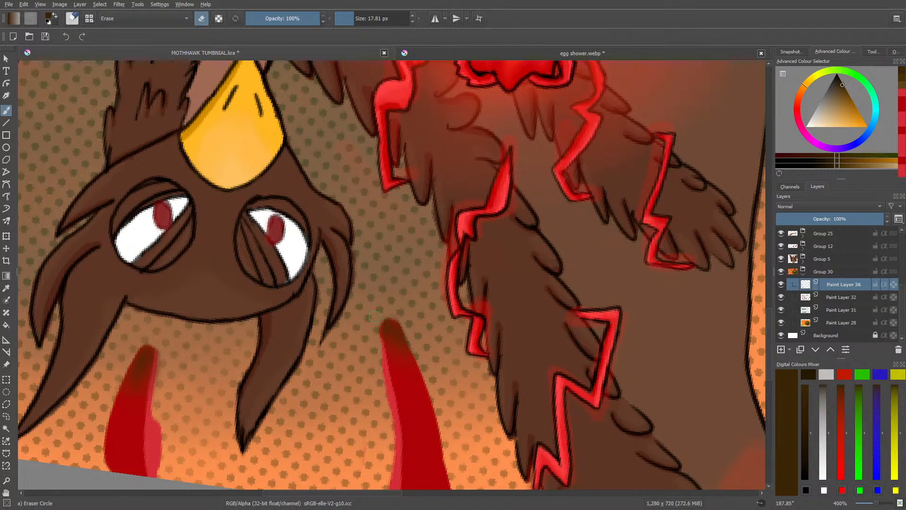
{"action": "key", "text": "e"}
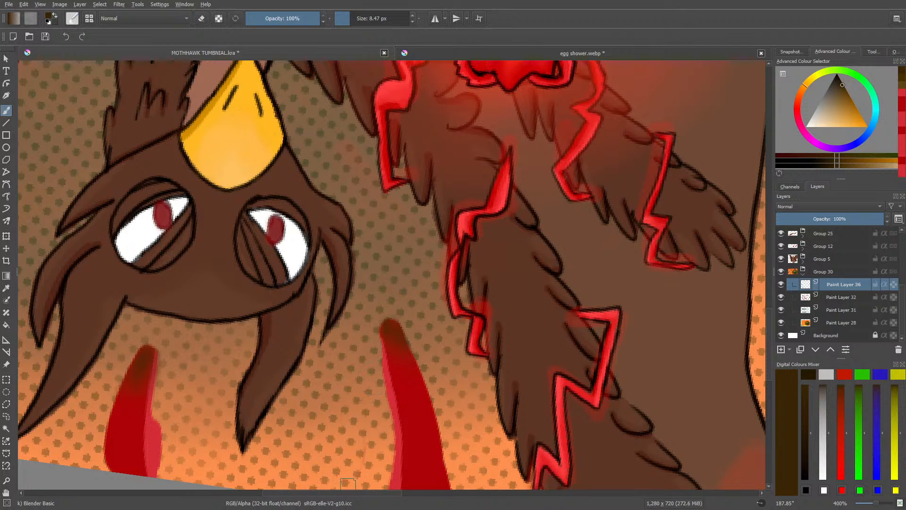
Step: Shade the tips of the two long stripes beside the wing dark brown with Basic-2 Opacity at 53% opacity and smooth them with Blender Basic
{"action": "left_click_drag", "start_coordinate": [356, 493], "coordinate": [453, 475]}
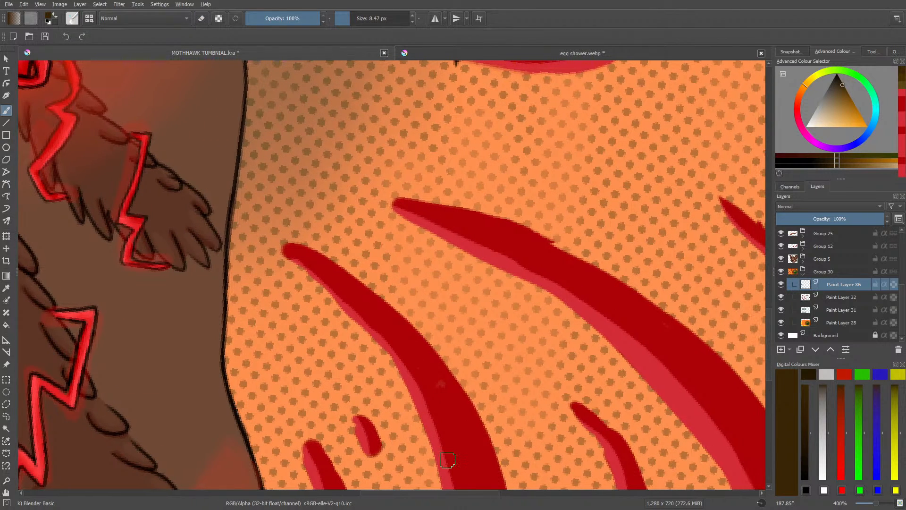
{"action": "mouse_move", "coordinate": [767, 328]}
{"action": "left_mouse_down"}
{"action": "mouse_move", "coordinate": [771, 355]}
{"action": "mouse_move", "coordinate": [768, 341]}
{"action": "left_mouse_up"}
{"action": "left_click", "coordinate": [72, 19]}
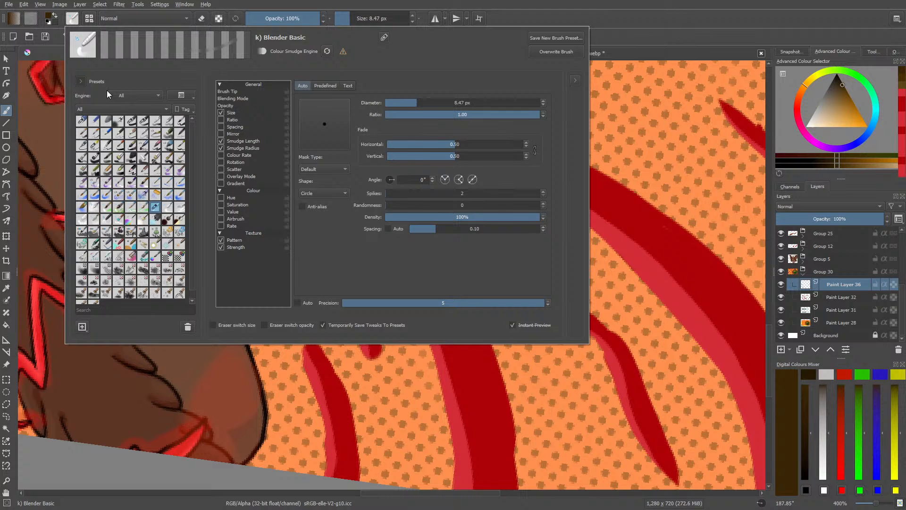
{"action": "left_click", "coordinate": [141, 120]}
{"action": "right_click", "coordinate": [325, 390]}
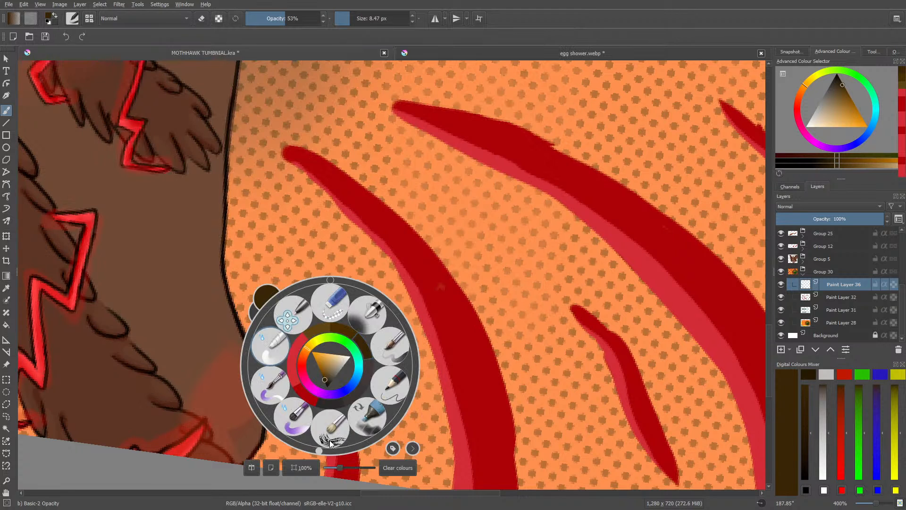
{"action": "left_click", "coordinate": [236, 277]}
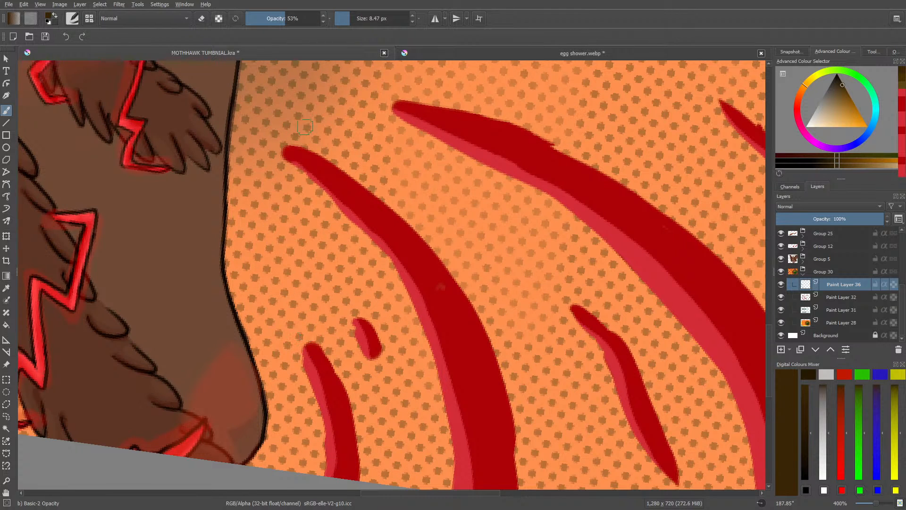
{"action": "scroll", "coordinate": [769, 347], "scroll_direction": "up", "scroll_amount": 5}
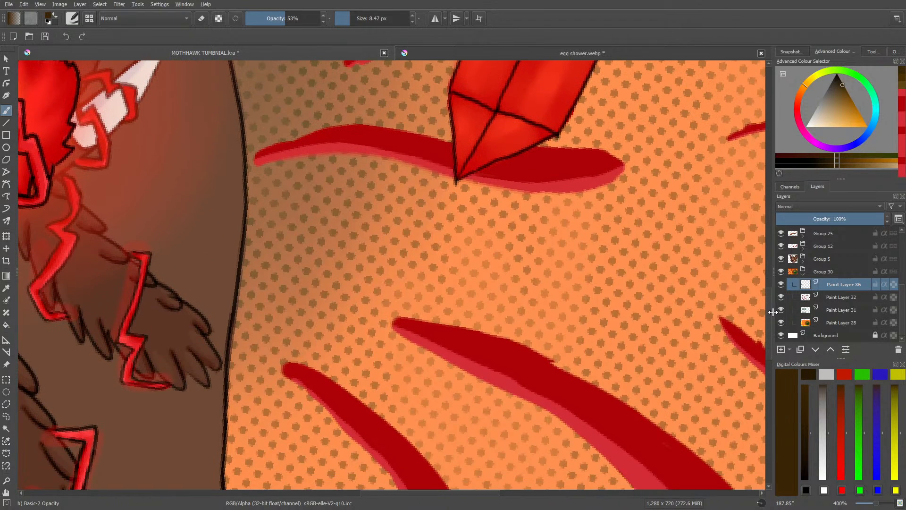
{"action": "mouse_move", "coordinate": [301, 320]}
{"action": "left_mouse_down"}
{"action": "mouse_move", "coordinate": [287, 330]}
{"action": "mouse_move", "coordinate": [321, 342]}
{"action": "mouse_move", "coordinate": [288, 326]}
{"action": "left_mouse_up"}
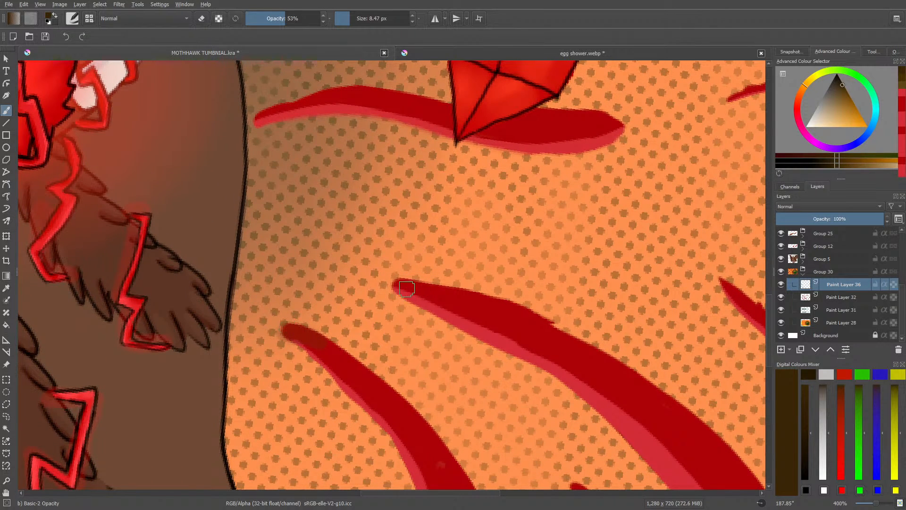
{"action": "mouse_move", "coordinate": [395, 284]}
{"action": "left_mouse_down"}
{"action": "mouse_move", "coordinate": [415, 289]}
{"action": "mouse_move", "coordinate": [325, 342]}
{"action": "mouse_move", "coordinate": [296, 310]}
{"action": "mouse_move", "coordinate": [319, 317]}
{"action": "mouse_move", "coordinate": [431, 301]}
{"action": "mouse_move", "coordinate": [433, 289]}
{"action": "mouse_move", "coordinate": [381, 301]}
{"action": "left_mouse_up"}
{"action": "right_click", "coordinate": [294, 341]}
{"action": "left_click", "coordinate": [233, 322]}
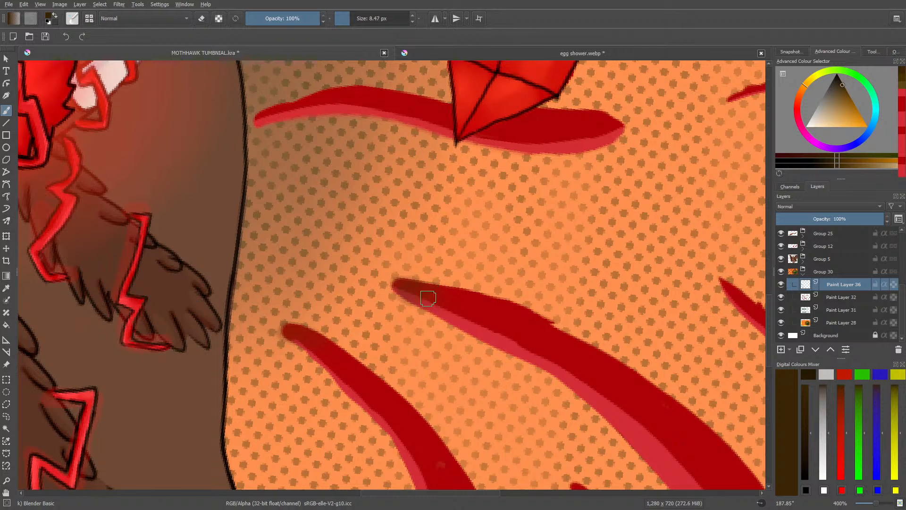
Step: Touch up the dark shading on the stripes around the bird's head with Basic-2 Opacity at 53% opacity and blend it with Blender Basic
{"action": "mouse_move", "coordinate": [876, 504]}
{"action": "left_mouse_down"}
{"action": "mouse_move", "coordinate": [861, 506]}
{"action": "mouse_move", "coordinate": [871, 504]}
{"action": "left_mouse_up"}
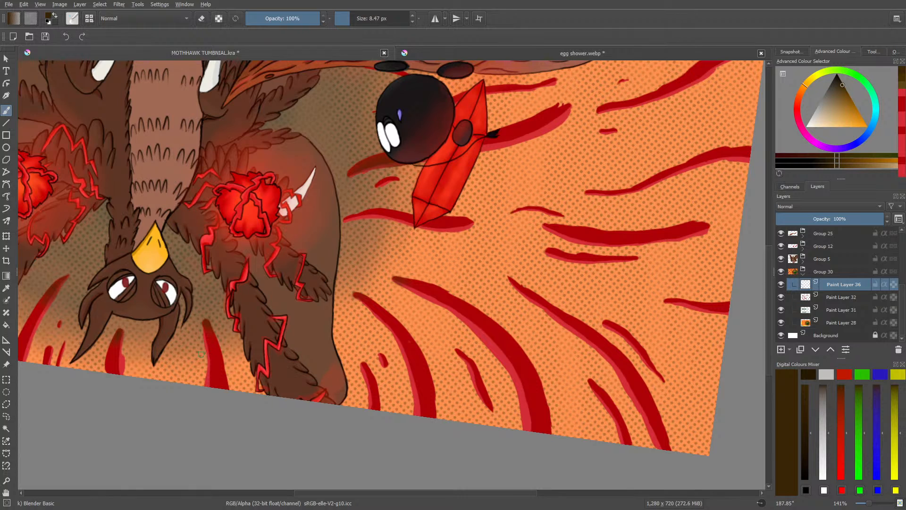
{"action": "left_click", "coordinate": [75, 17]}
{"action": "left_click", "coordinate": [130, 120]}
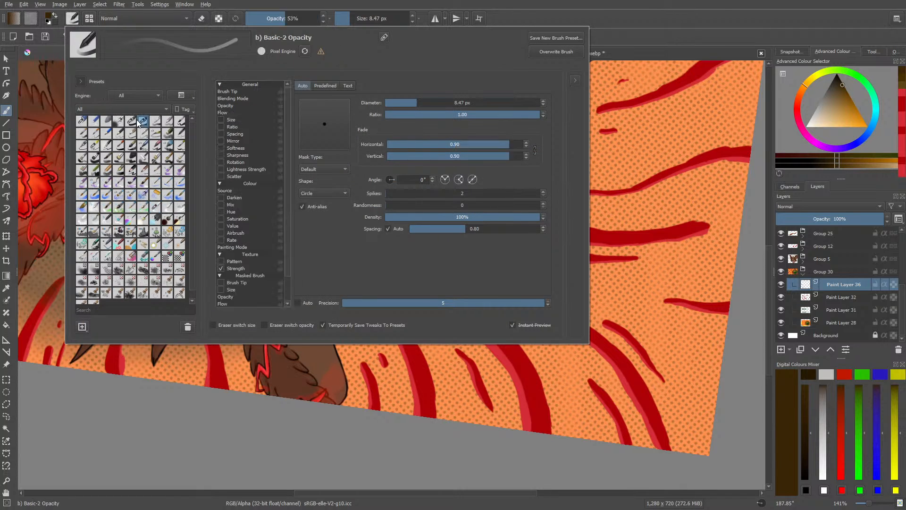
{"action": "right_click", "coordinate": [190, 364]}
{"action": "left_click", "coordinate": [180, 416]}
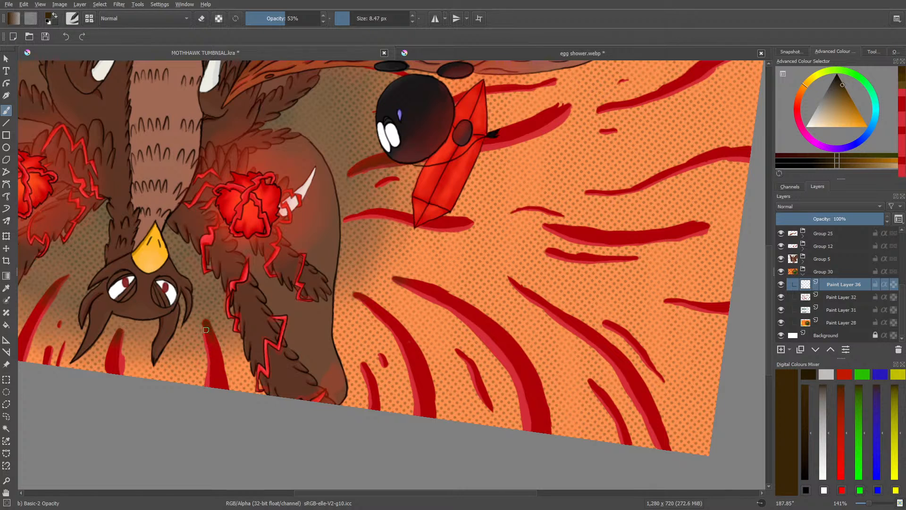
{"action": "right_click", "coordinate": [118, 356]}
{"action": "left_click", "coordinate": [71, 313]}
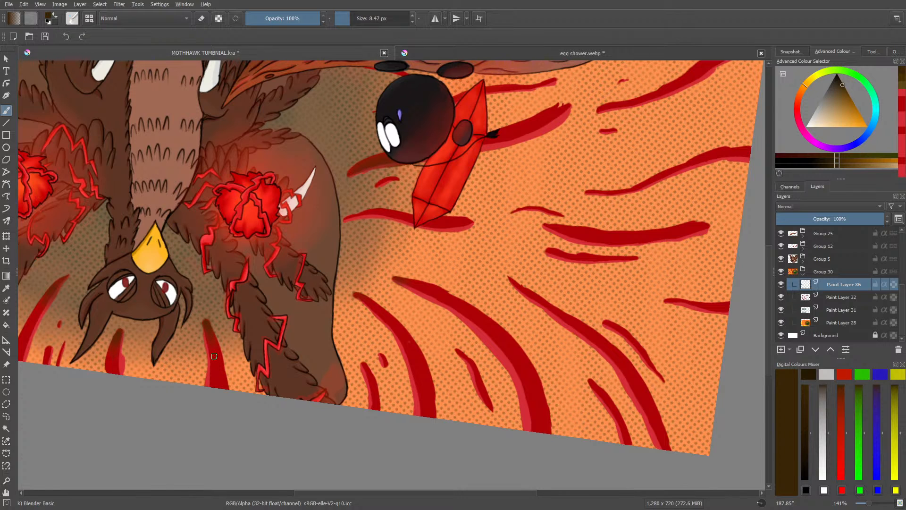
Step: Reset the canvas rotation to 0° and bring the stripes beside the red crystal into view at 200% zoom
{"action": "scroll", "coordinate": [214, 356], "scroll_direction": "up", "scroll_amount": 3}
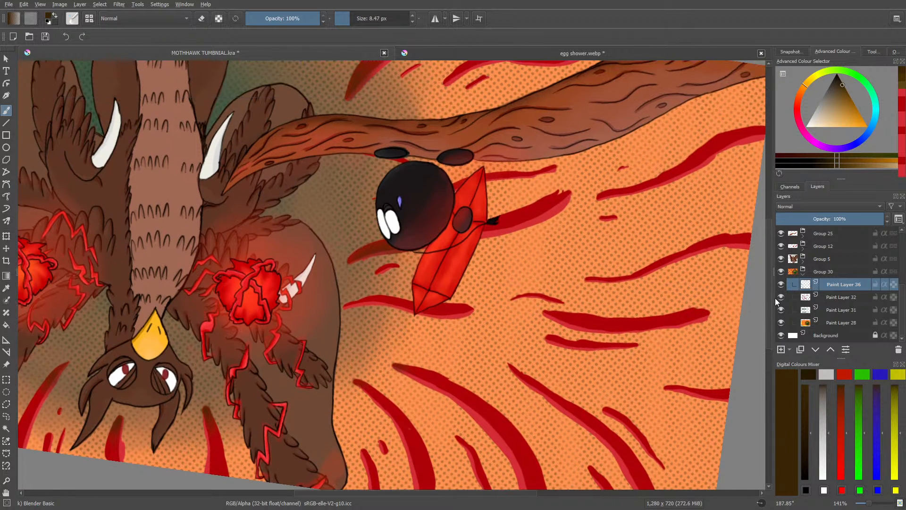
{"action": "right_click", "coordinate": [277, 189]}
{"action": "left_click", "coordinate": [280, 128]}
{"action": "left_click", "coordinate": [248, 102]}
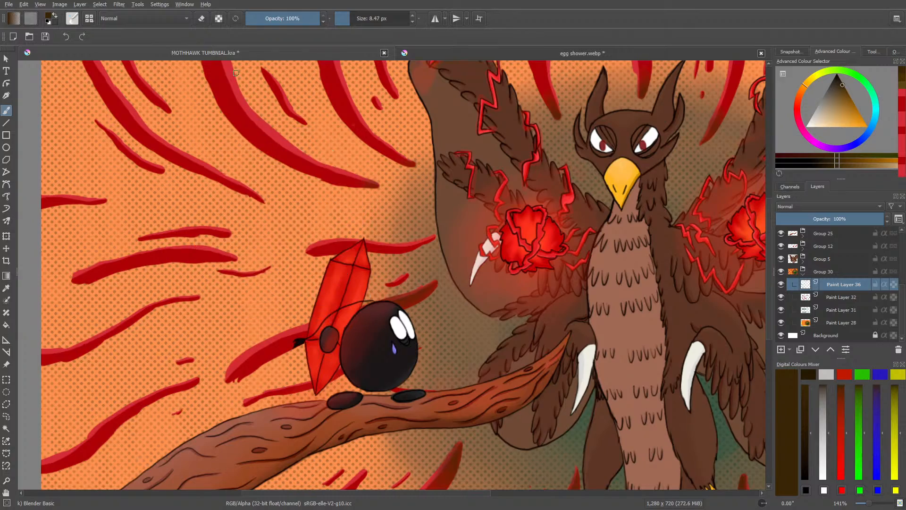
{"action": "left_click_drag", "start_coordinate": [870, 504], "coordinate": [871, 508]}
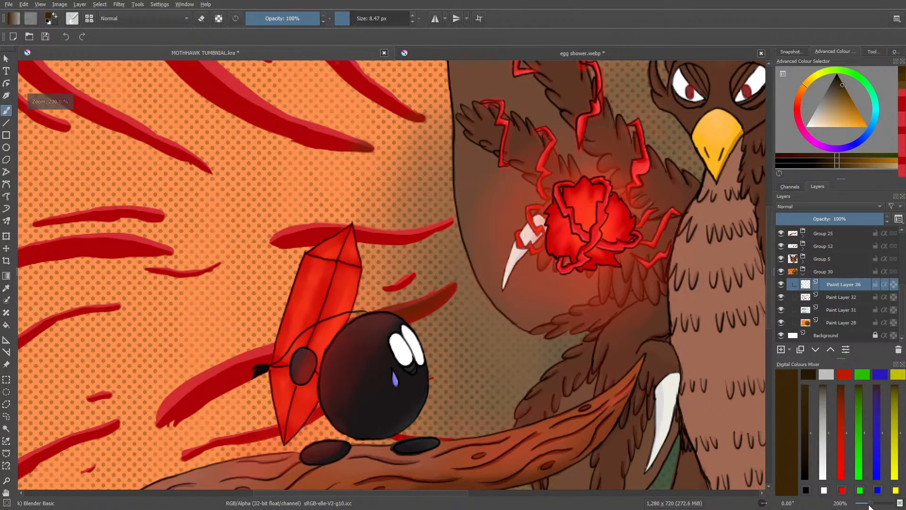
{"action": "scroll", "coordinate": [765, 326], "scroll_direction": "up", "scroll_amount": 3}
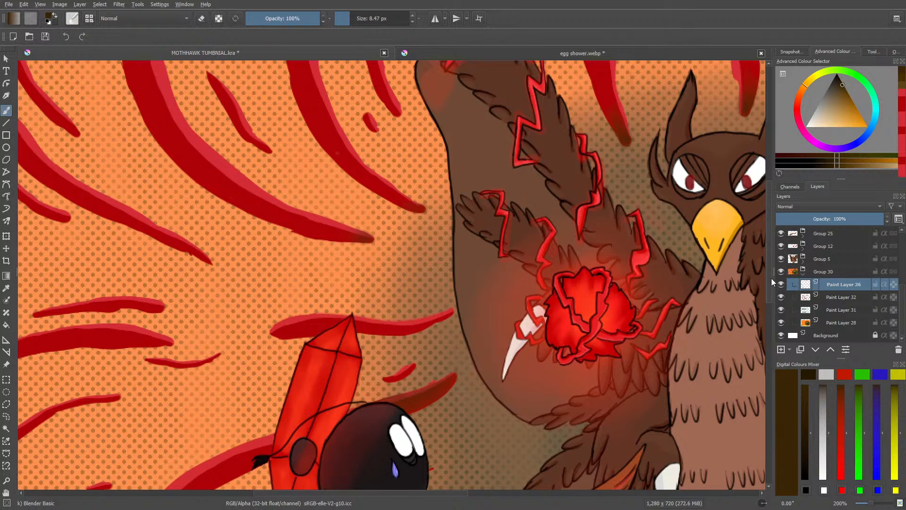
Step: Try shading the end of the stripe between the red crystal and the wing with Basic-1 at 3.58 px
{"action": "left_click", "coordinate": [72, 18]}
{"action": "left_click", "coordinate": [125, 120]}
{"action": "right_click", "coordinate": [413, 416]}
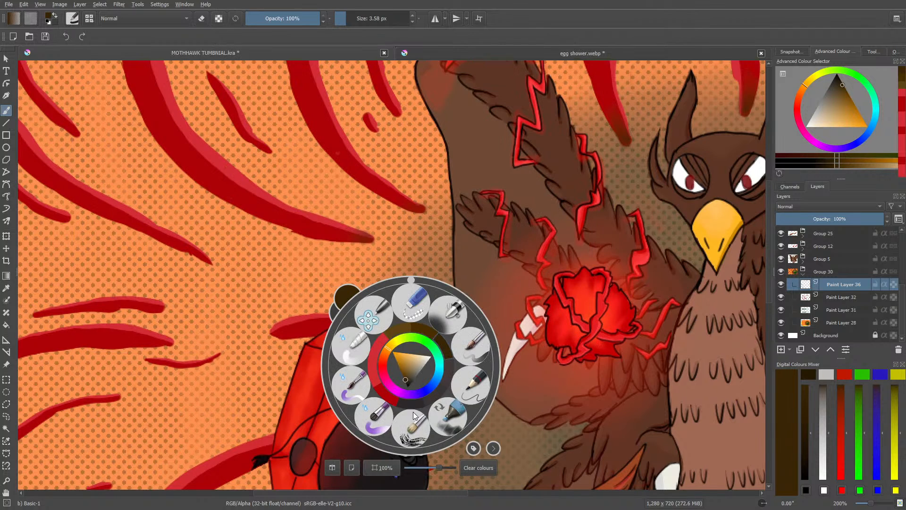
{"action": "left_click", "coordinate": [337, 158]}
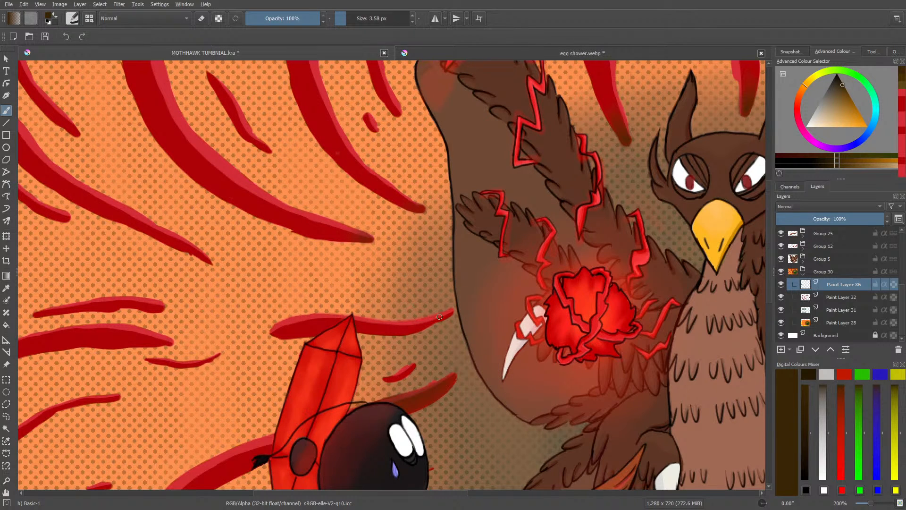
{"action": "left_click_drag", "start_coordinate": [430, 322], "coordinate": [444, 316]}
Step: Paint dark brown shading with Basic-2 Opacity at 53% opacity on the end of the stripe between the red crystal and the wing
{"action": "right_click", "coordinate": [404, 294]}
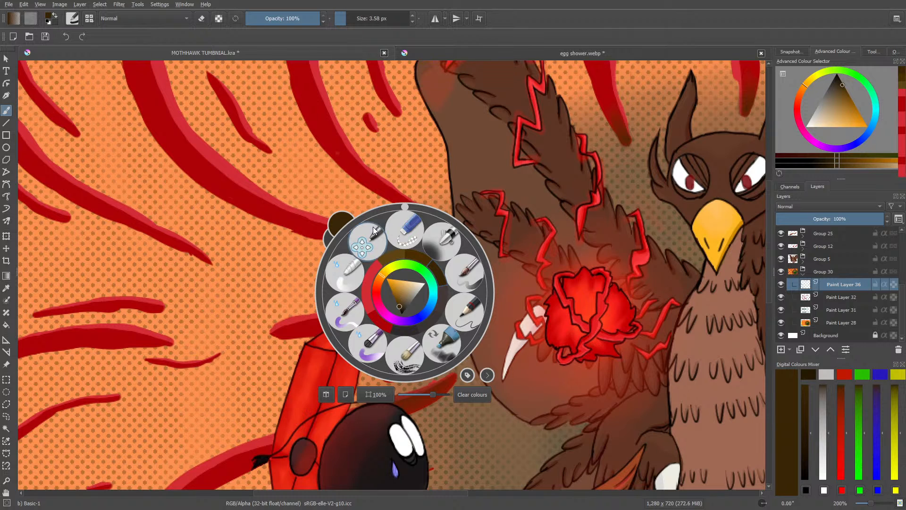
{"action": "left_click", "coordinate": [71, 22]}
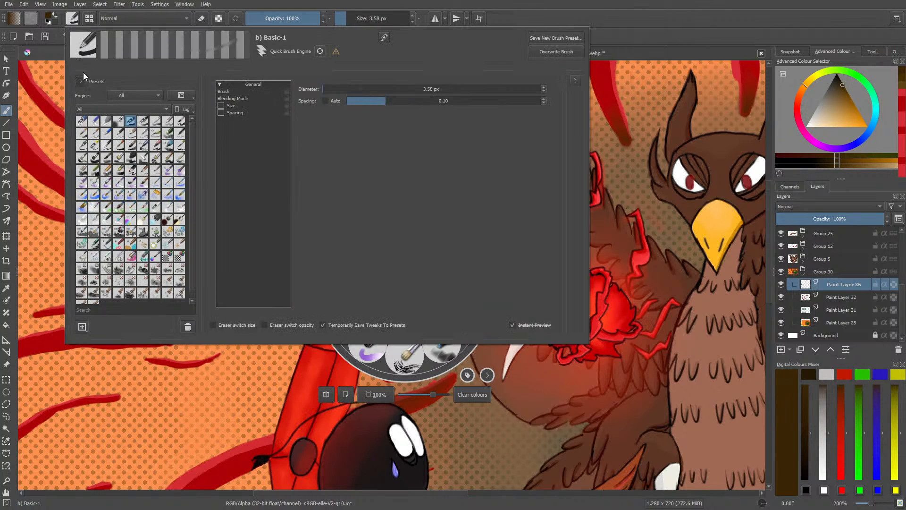
{"action": "left_click", "coordinate": [133, 123]}
{"action": "left_click", "coordinate": [389, 379]}
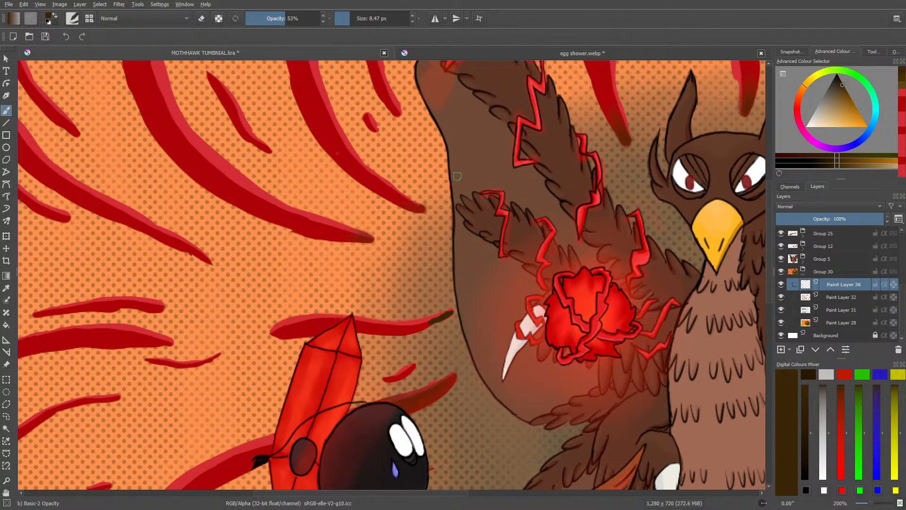
{"action": "key", "text": "e"}
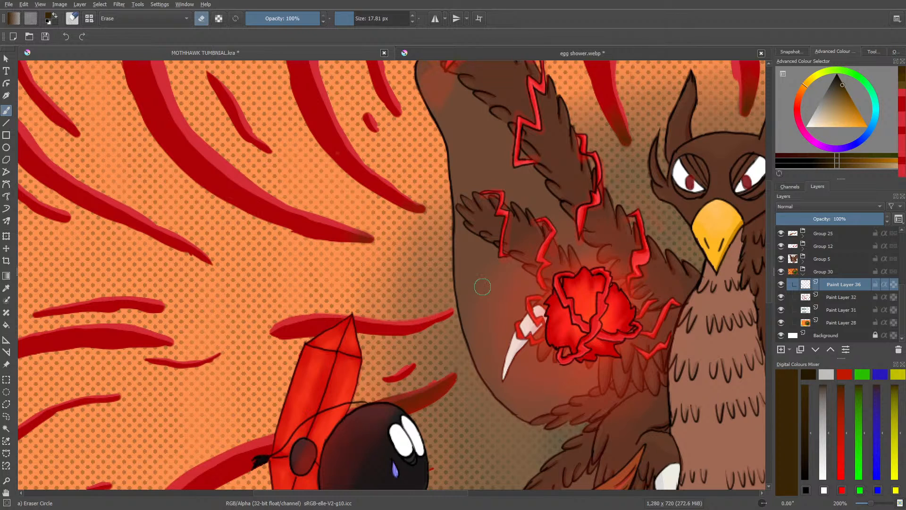
{"action": "key", "text": "e"}
{"action": "left_click_drag", "start_coordinate": [441, 318], "coordinate": [412, 327]}
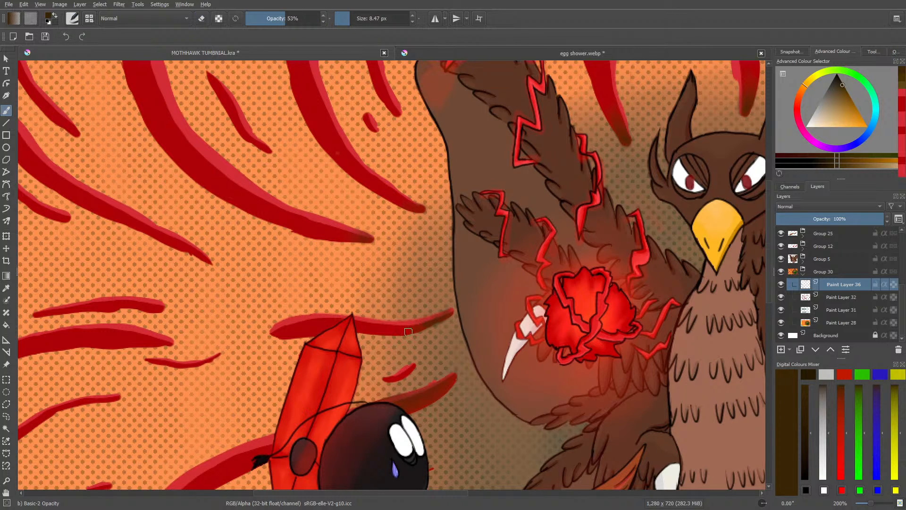
Step: Blend the shaded end of the stripe behind the crystal with Blender Basic and clean its edges with Eraser Circle
{"action": "right_click", "coordinate": [392, 297]}
{"action": "left_click", "coordinate": [340, 264]}
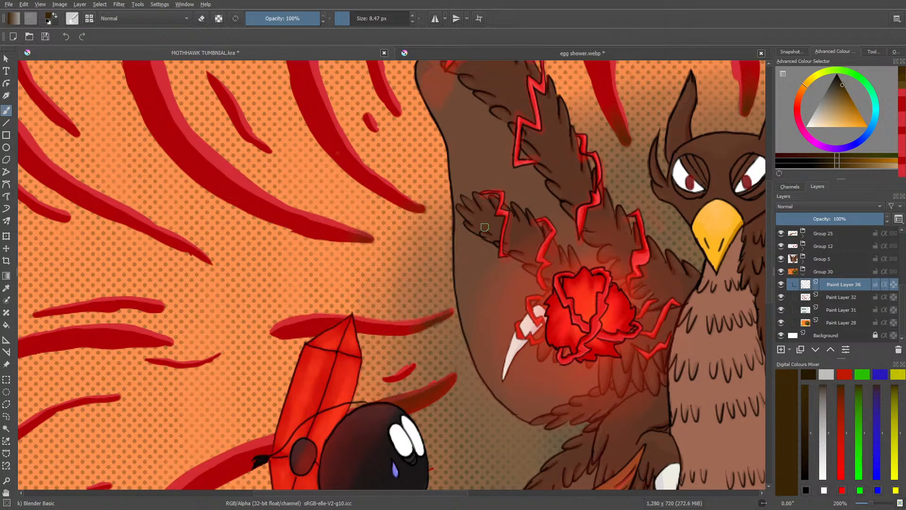
{"action": "mouse_move", "coordinate": [435, 317]}
{"action": "left_mouse_down"}
{"action": "mouse_move", "coordinate": [401, 328]}
{"action": "mouse_move", "coordinate": [423, 322]}
{"action": "mouse_move", "coordinate": [399, 321]}
{"action": "mouse_move", "coordinate": [436, 319]}
{"action": "mouse_move", "coordinate": [442, 310]}
{"action": "left_mouse_up"}
{"action": "key", "text": "e"}
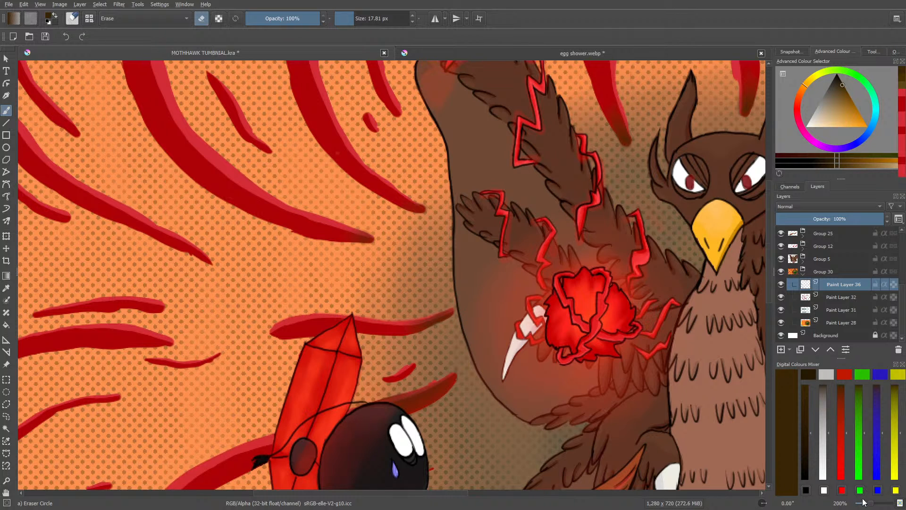
Step: Collapse Group 30 and Group 19 in the layer stack
{"action": "mouse_move", "coordinate": [870, 503]}
{"action": "left_mouse_down"}
{"action": "mouse_move", "coordinate": [858, 504]}
{"action": "mouse_move", "coordinate": [868, 507]}
{"action": "left_mouse_up"}
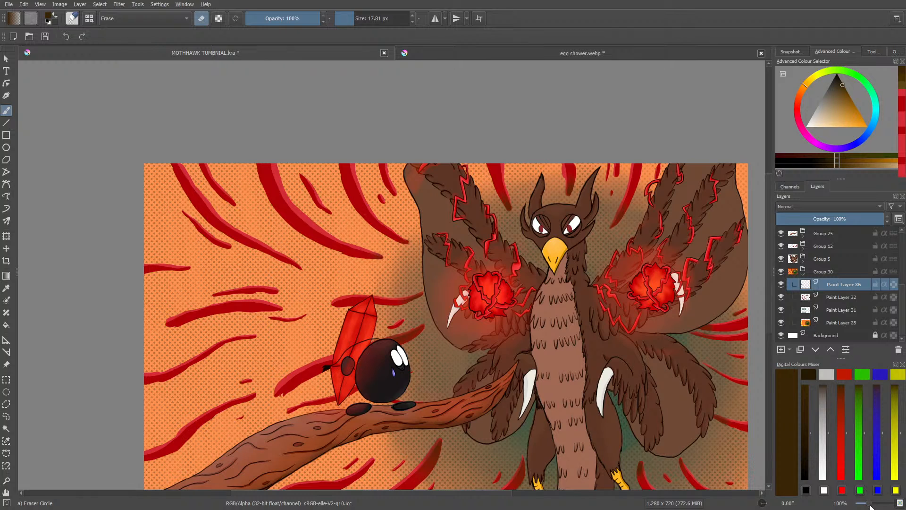
{"action": "left_click", "coordinate": [802, 275]}
{"action": "left_click_drag", "start_coordinate": [898, 279], "coordinate": [895, 222]}
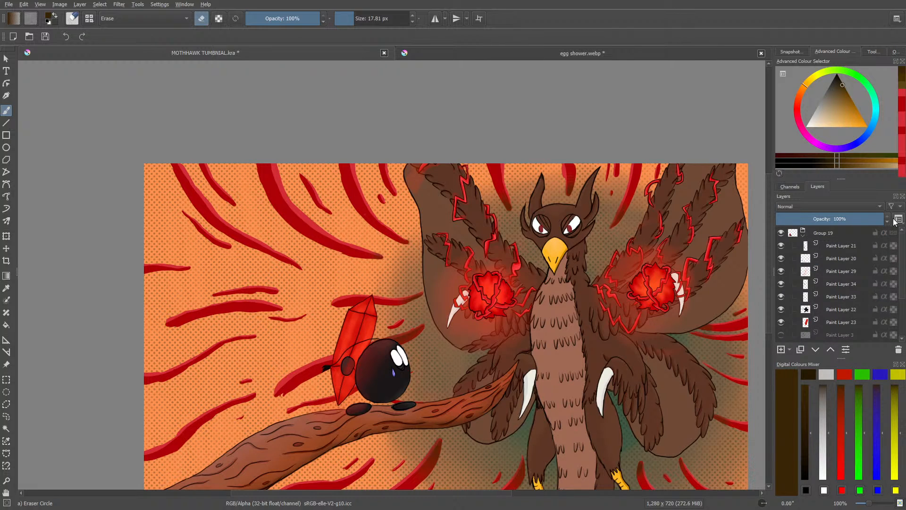
{"action": "left_click", "coordinate": [803, 235]}
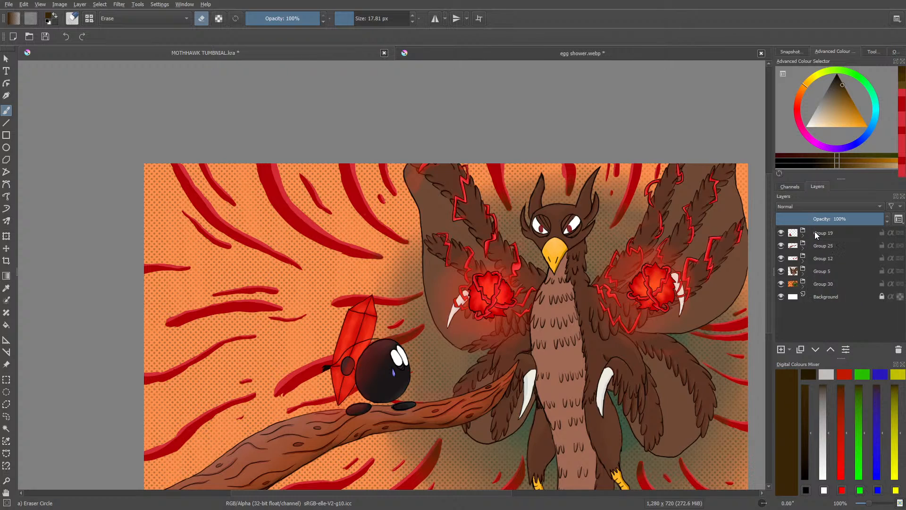
Step: Add a paint layer above Group 19, place it in a new group, and add a second paint layer inside that group
{"action": "left_click", "coordinate": [814, 233]}
{"action": "left_click", "coordinate": [781, 349]}
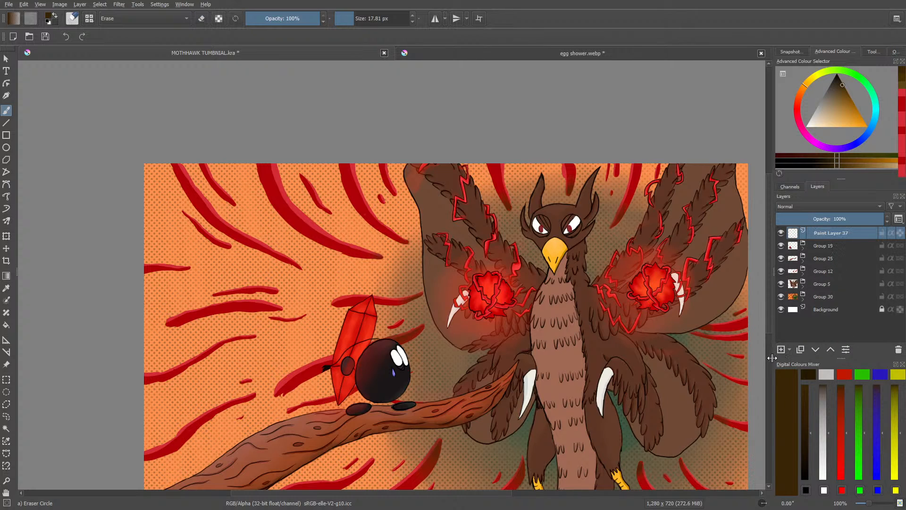
{"action": "key", "text": "/"}
{"action": "right_click", "coordinate": [811, 233]}
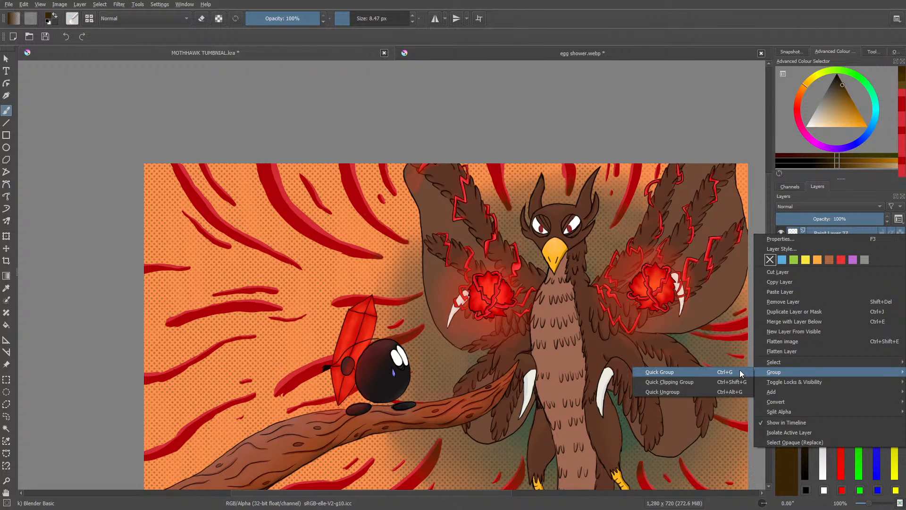
{"action": "left_click", "coordinate": [740, 371]}
{"action": "left_click", "coordinate": [780, 352]}
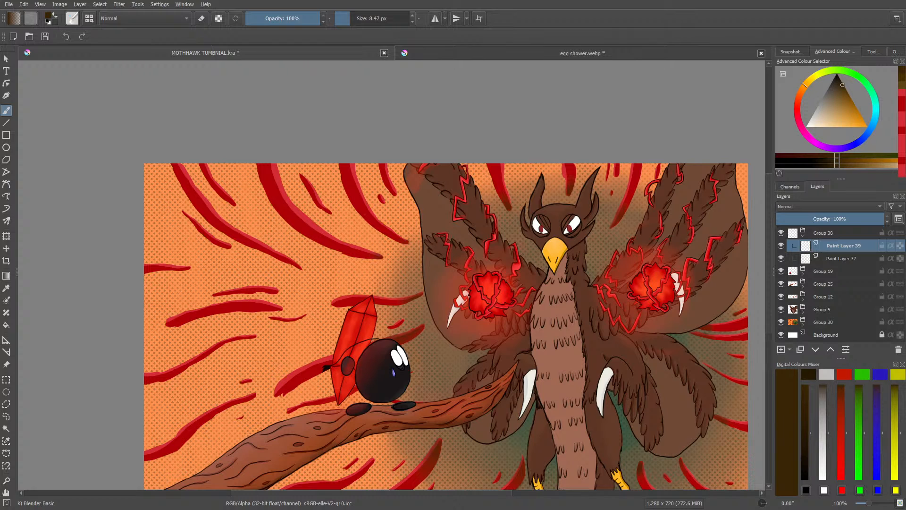
Step: Choose the Ink-3 Gpen brush preset and set its size to 3.58 px
{"action": "left_click", "coordinate": [72, 20]}
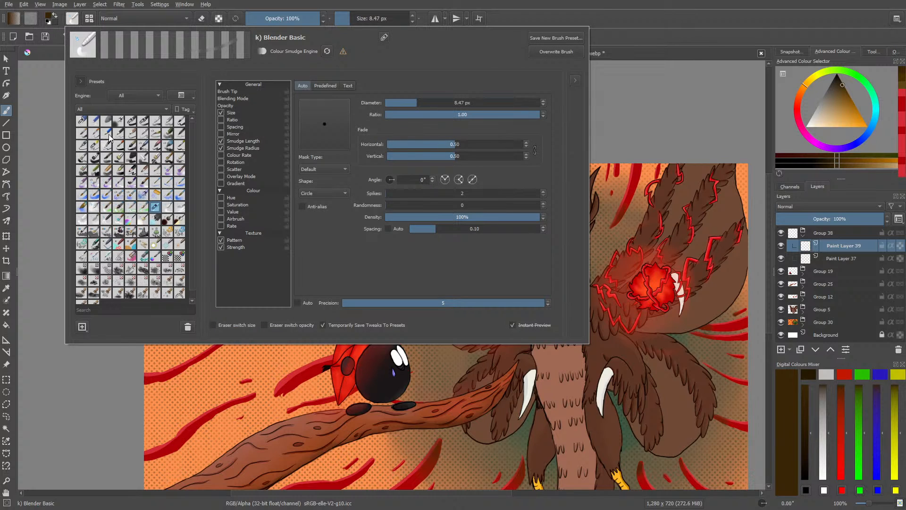
{"action": "left_click", "coordinate": [91, 148]}
{"action": "right_click", "coordinate": [60, 154]}
{"action": "right_click", "coordinate": [207, 180]}
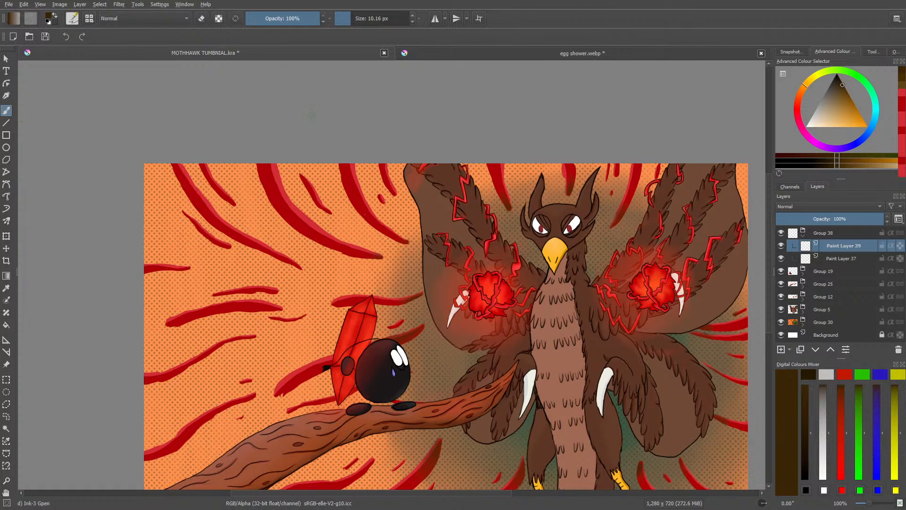
{"action": "right_click", "coordinate": [317, 105]}
{"action": "left_click", "coordinate": [302, 62]}
{"action": "left_click_drag", "start_coordinate": [350, 17], "coordinate": [346, 17]}
Step: Rotate the canvas to 25.62° and bring the thumbnail's corner with the empty striped background into view
{"action": "right_click", "coordinate": [197, 313]}
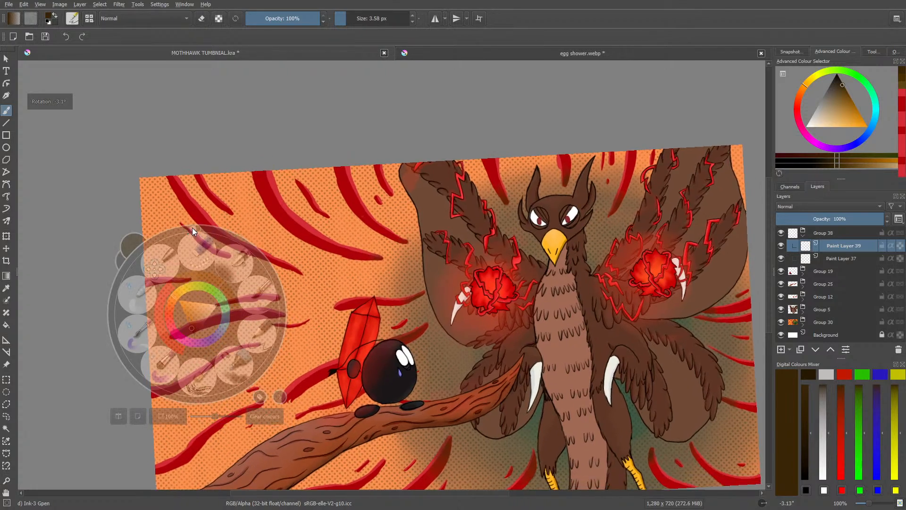
{"action": "left_click_drag", "start_coordinate": [196, 227], "coordinate": [230, 245]}
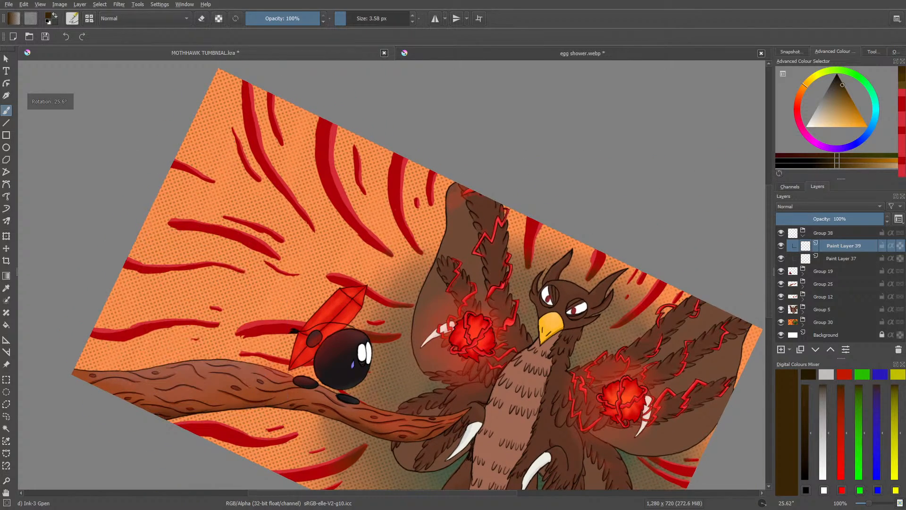
{"action": "left_click_drag", "start_coordinate": [348, 492], "coordinate": [307, 492]}
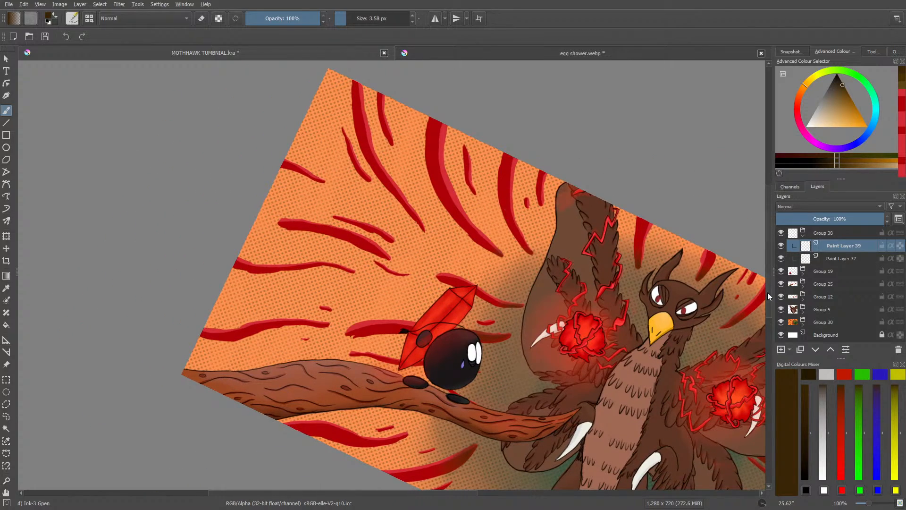
{"action": "left_click_drag", "start_coordinate": [767, 292], "coordinate": [767, 256]}
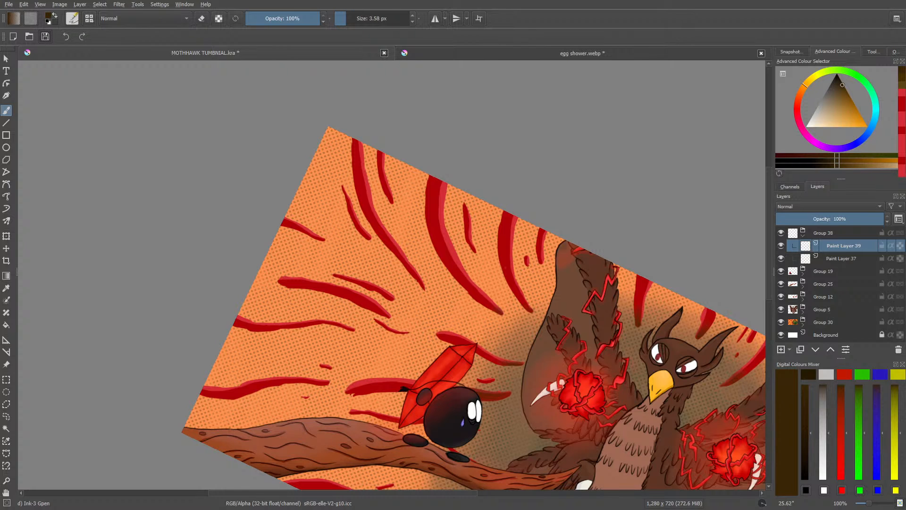
Step: Switch to Firefox and search for "google translate" in the tab holding the Age of Empires image results
{"action": "key", "text": "alt+Tab"}
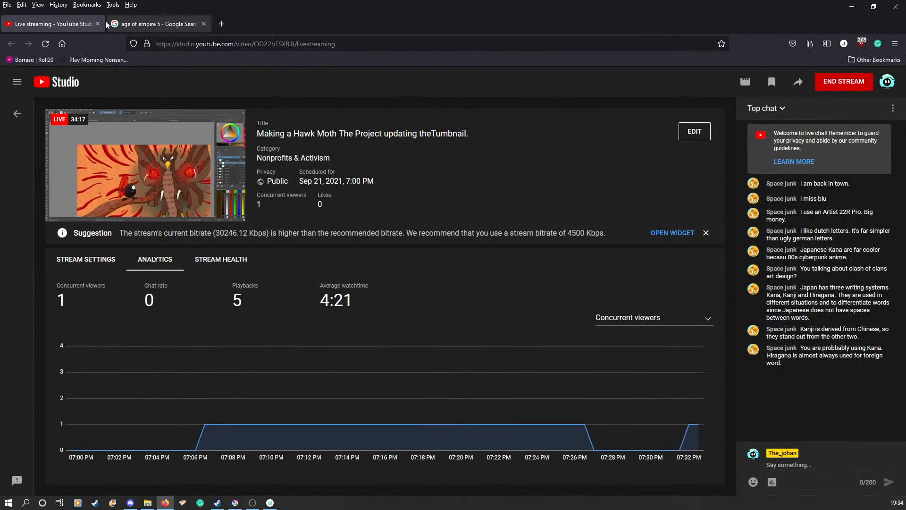
{"action": "left_click", "coordinate": [150, 26]}
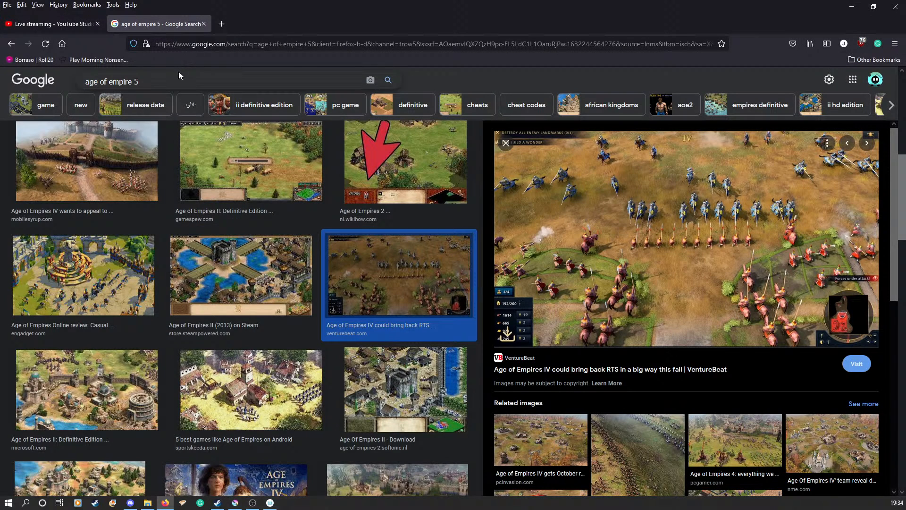
{"action": "left_click", "coordinate": [208, 49]}
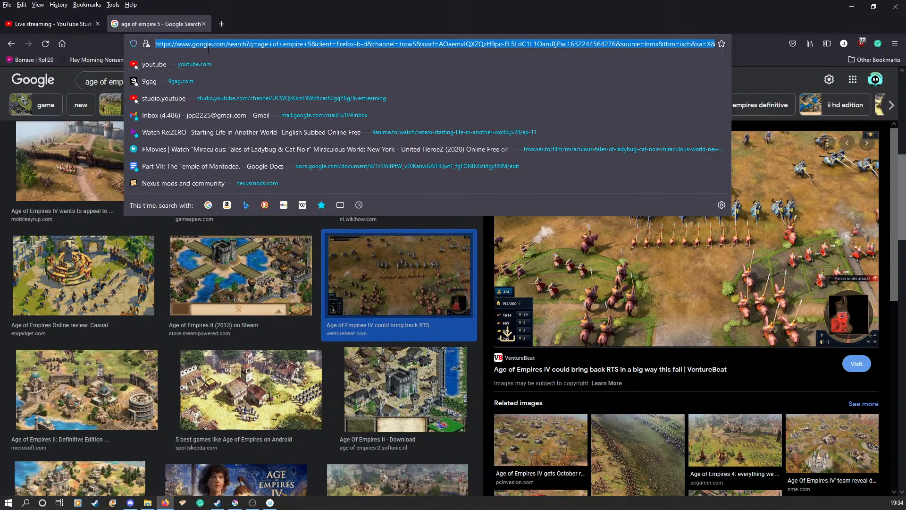
{"action": "type", "text": "google"}
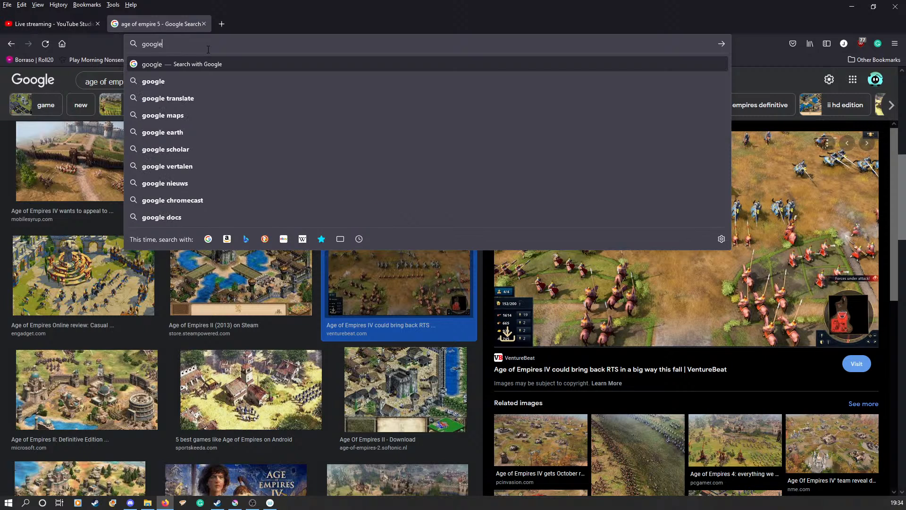
{"action": "type", "text": " tr"}
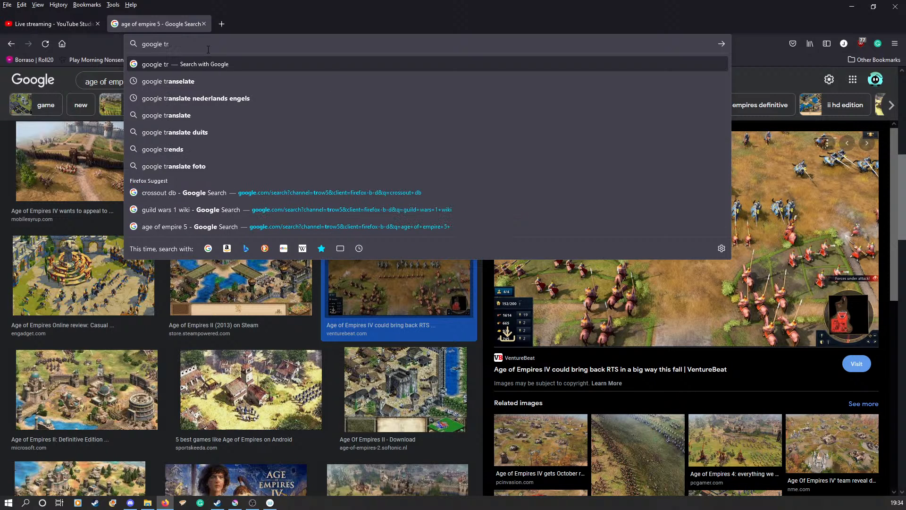
{"action": "type", "text": "ansl"}
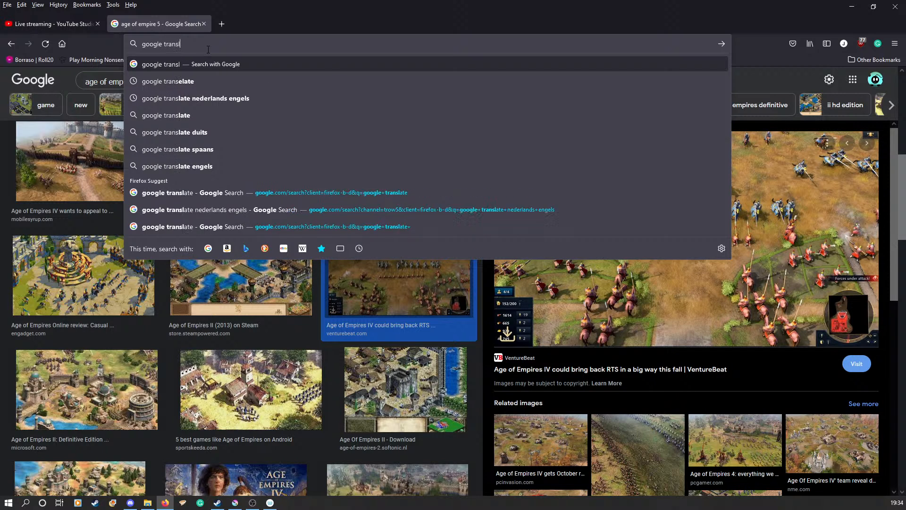
{"action": "type", "text": "ate"}
{"action": "key", "text": "Return"}
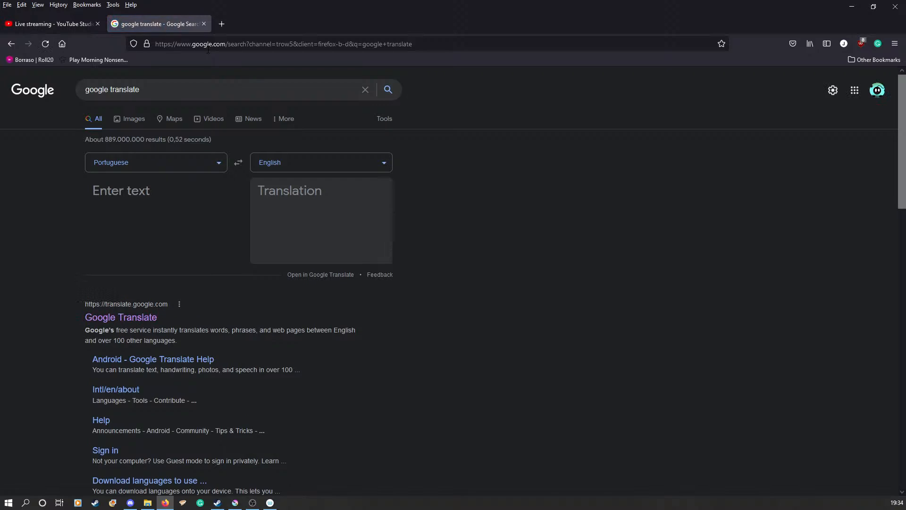
Step: Set the translator to translate from English to Japanese
{"action": "left_click", "coordinate": [247, 167]}
{"action": "left_click", "coordinate": [292, 167]}
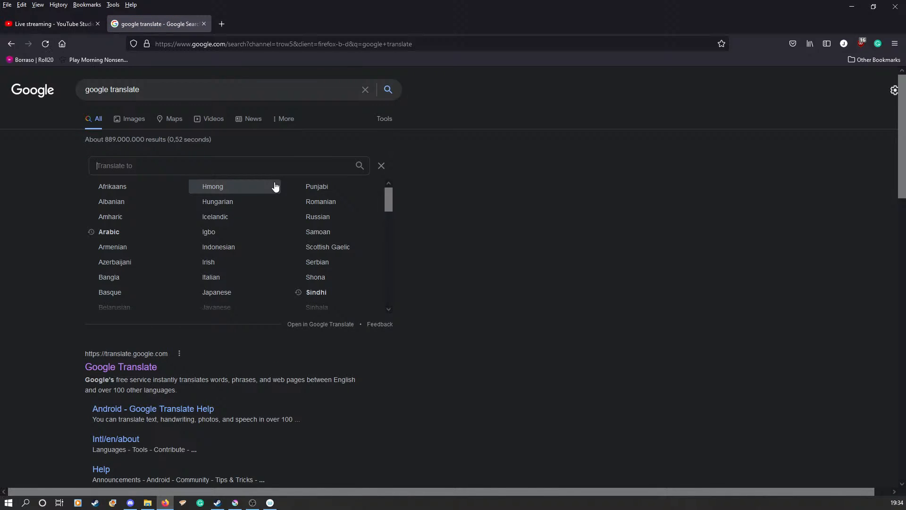
{"action": "type", "text": "jap"}
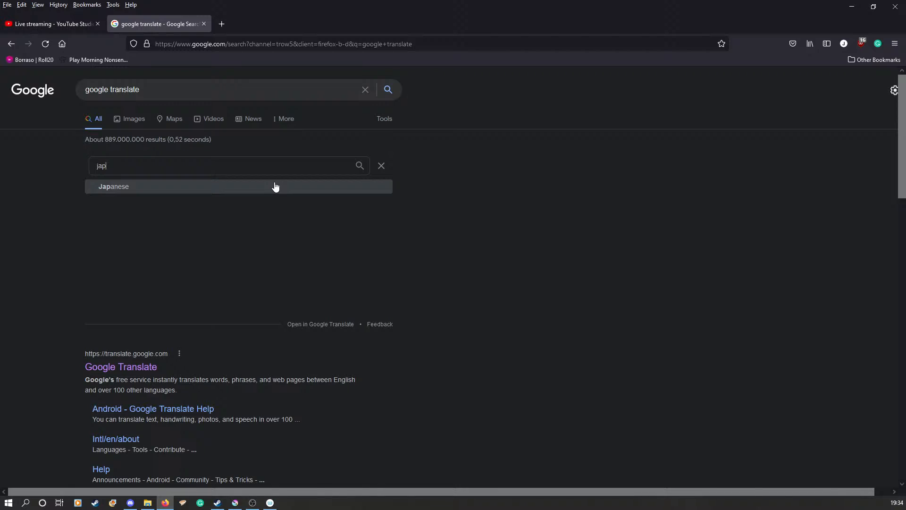
{"action": "left_click", "coordinate": [276, 186]}
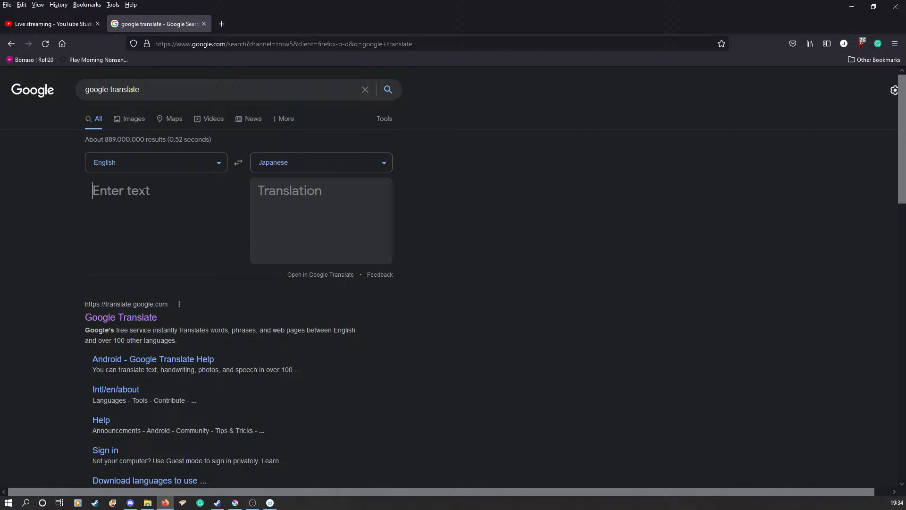
Step: Translate "moth hawk" into Japanese and play the translation's pronunciation
{"action": "type", "text": "h"}
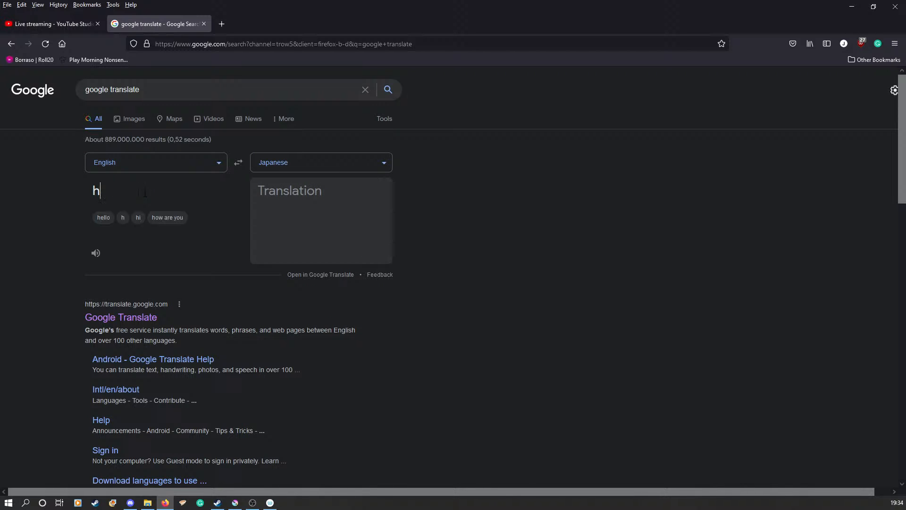
{"action": "key", "text": "BackSpace"}
{"action": "type", "text": "moth"}
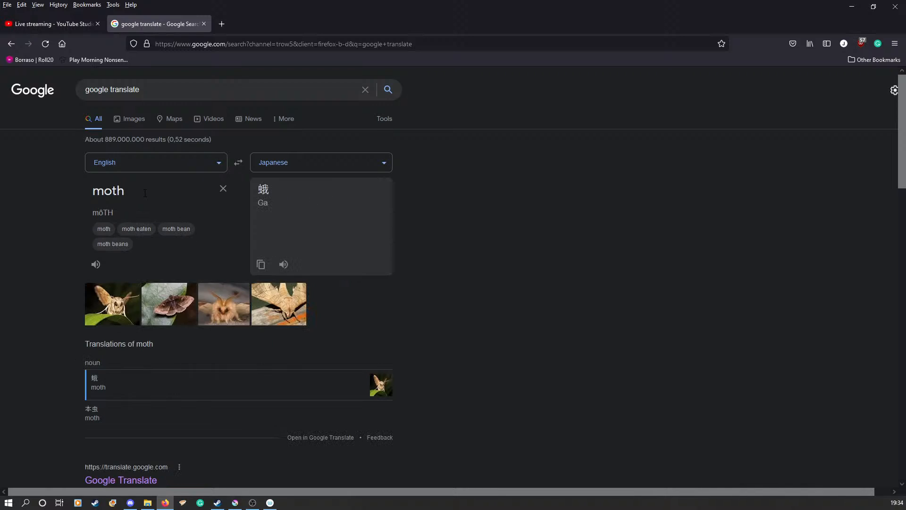
{"action": "type", "text": " hawk"}
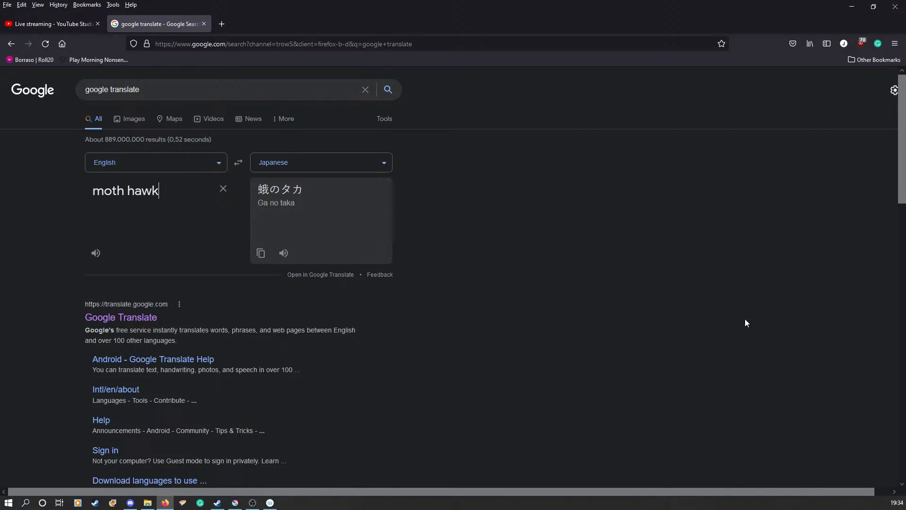
{"action": "left_click", "coordinate": [284, 253]}
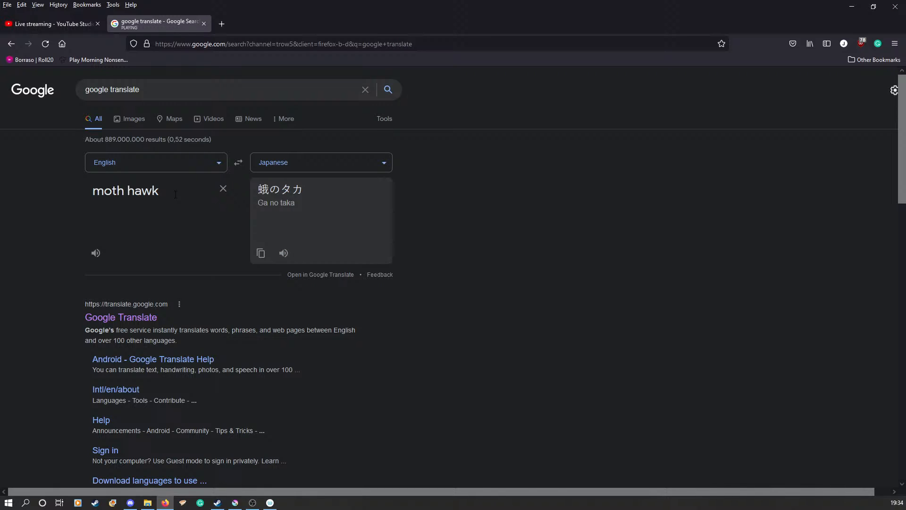
Step: Extend the source text to "moth hawk the project" and play the Japanese pronunciation
{"action": "type", "text": "the p"}
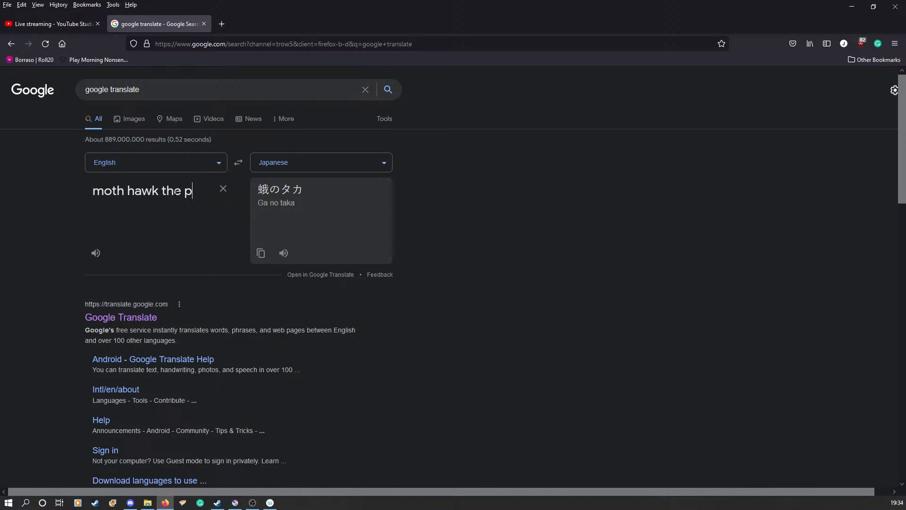
{"action": "type", "text": "roject"}
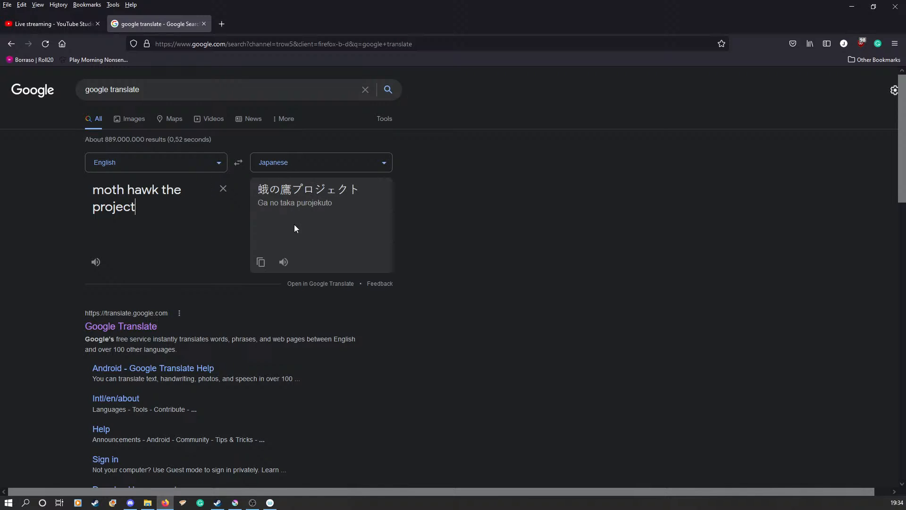
{"action": "left_click", "coordinate": [284, 262]}
Step: Take a screenshot of only the Japanese translation line and copy it to the clipboard
{"action": "right_click", "coordinate": [280, 186]}
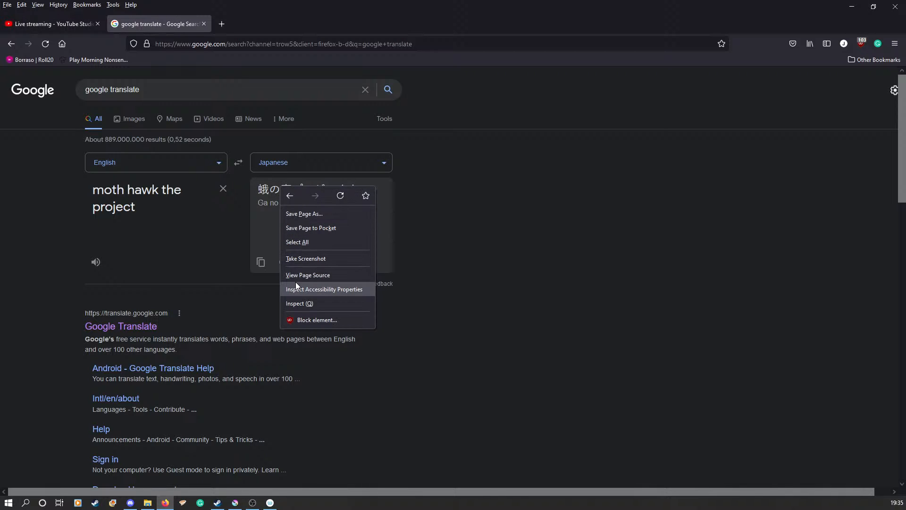
{"action": "left_click", "coordinate": [297, 259]}
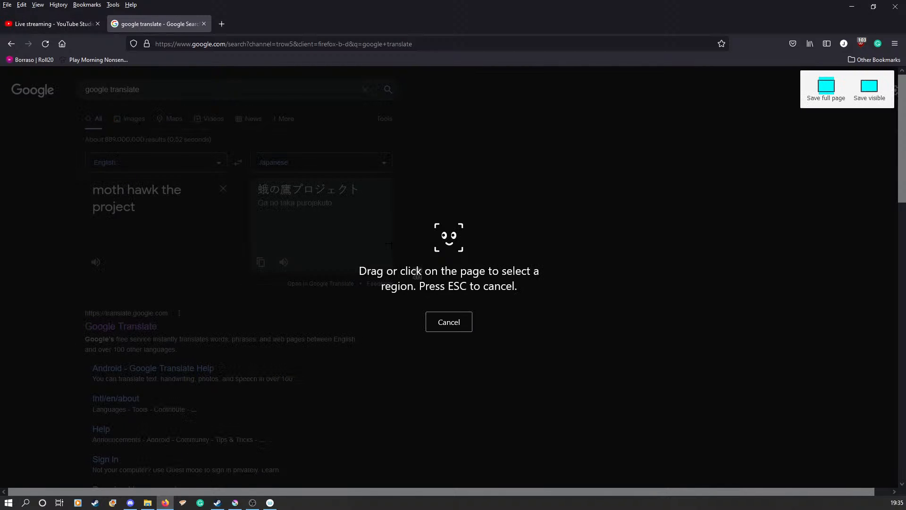
{"action": "left_click", "coordinate": [300, 193]}
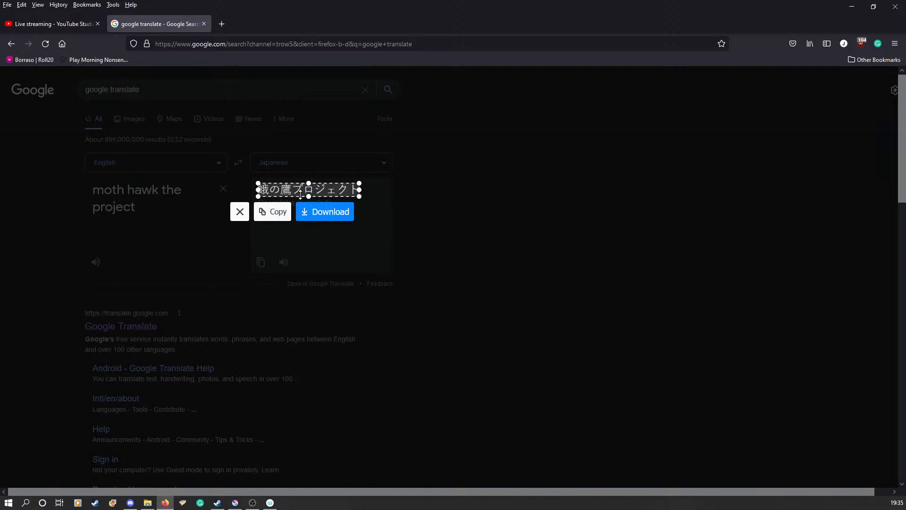
{"action": "left_click", "coordinate": [270, 211]}
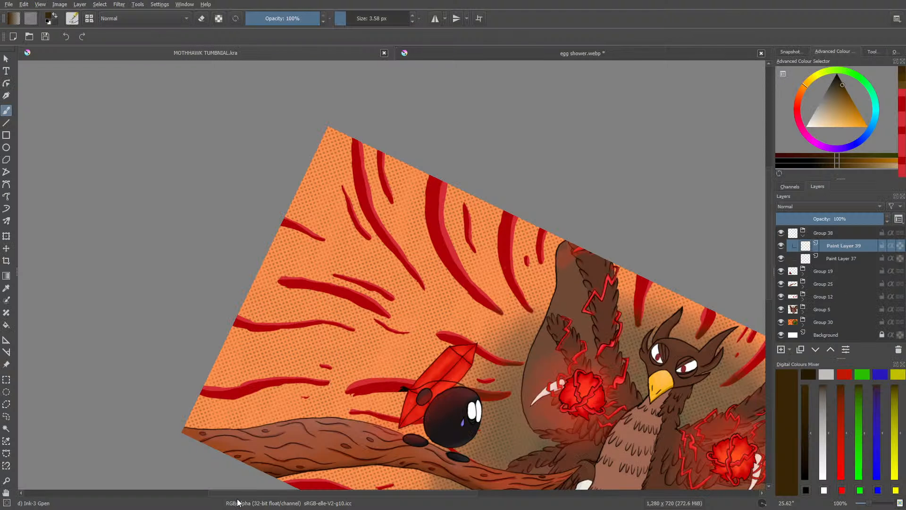
Step: Switch to Krita and paste the copied Japanese text image into the thumbnail, interpreting its colours As Web
{"action": "left_click", "coordinate": [235, 503]}
{"action": "left_click", "coordinate": [30, 5]}
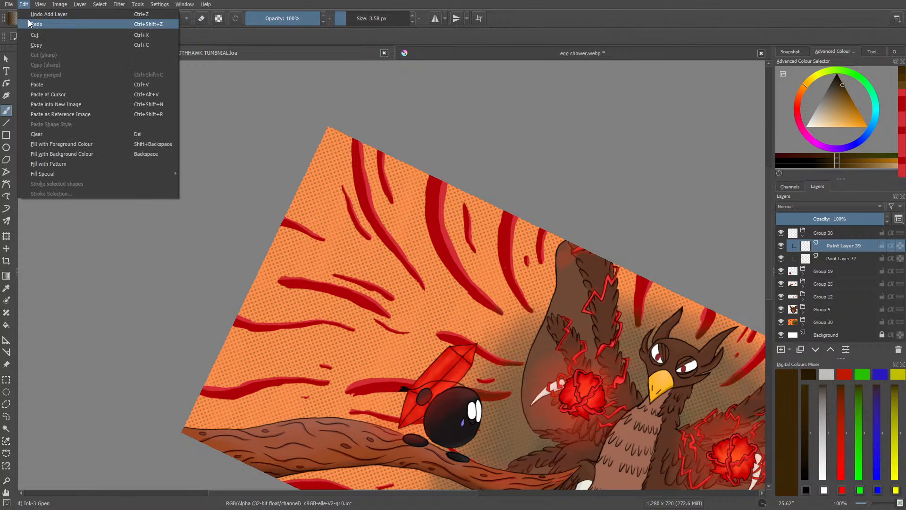
{"action": "left_click", "coordinate": [52, 85]}
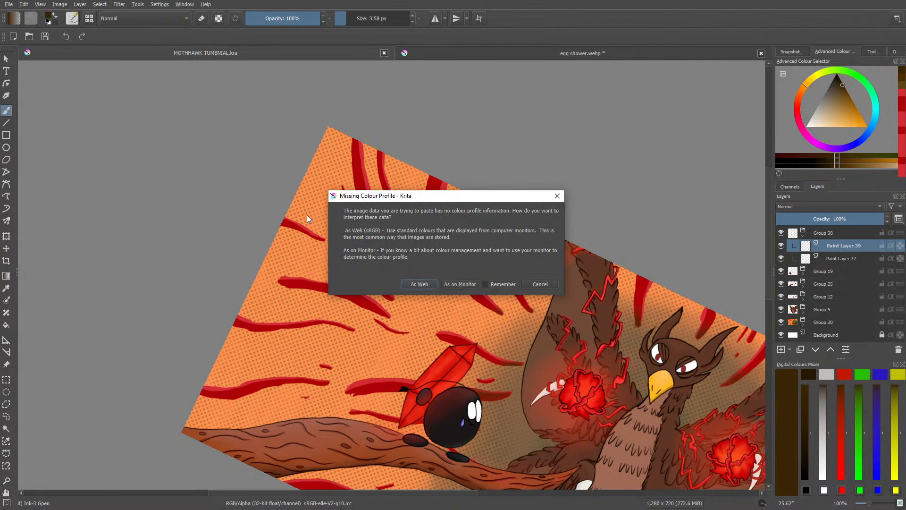
{"action": "left_click", "coordinate": [418, 284]}
{"action": "scroll", "coordinate": [465, 339], "scroll_direction": "up", "scroll_amount": 2}
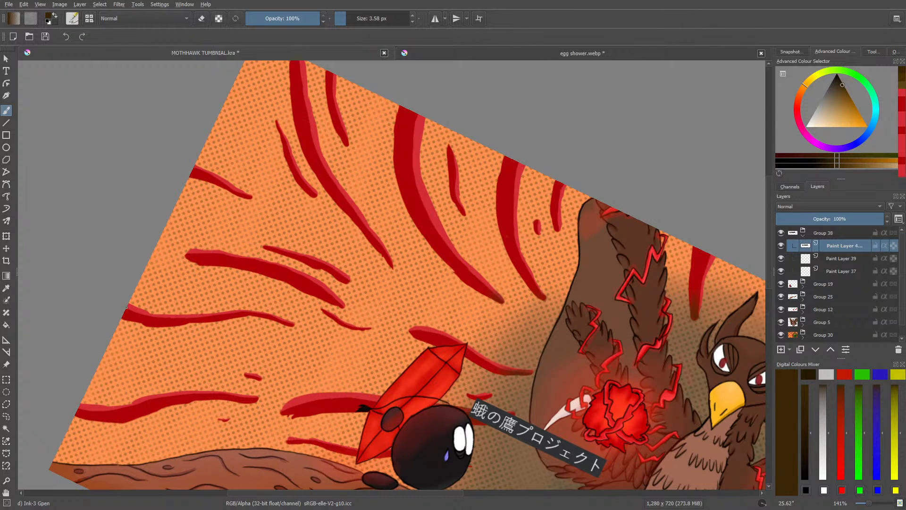
Step: Make Paint Layer 39 the active layer and examine the spiky speech bubble in egg shower.webp as a reference
{"action": "scroll", "coordinate": [94, 360], "scroll_direction": "down", "scroll_amount": 2}
{"action": "scroll", "coordinate": [99, 452], "scroll_direction": "up", "scroll_amount": 2}
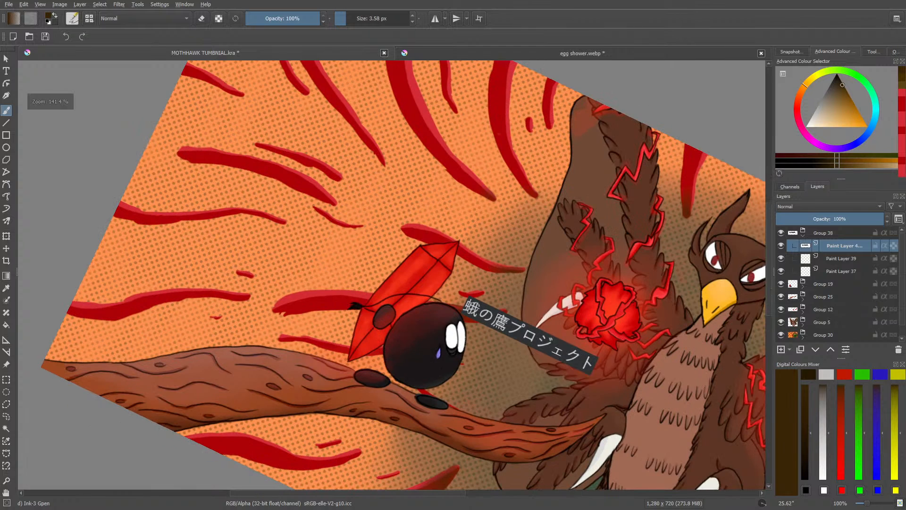
{"action": "scroll", "coordinate": [125, 267], "scroll_direction": "down", "scroll_amount": 1}
{"action": "scroll", "coordinate": [309, 114], "scroll_direction": "up", "scroll_amount": 2}
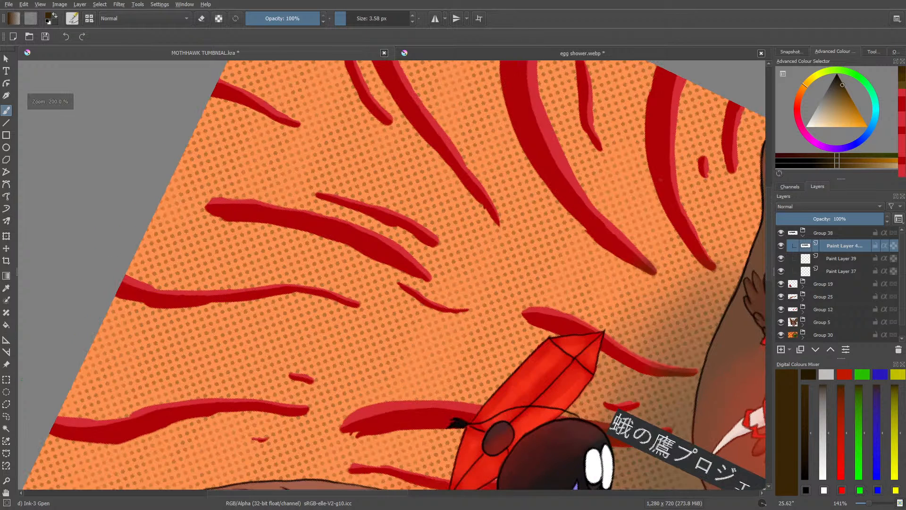
{"action": "scroll", "coordinate": [394, 278], "scroll_direction": "down", "scroll_amount": 2}
{"action": "scroll", "coordinate": [394, 279], "scroll_direction": "up", "scroll_amount": 1}
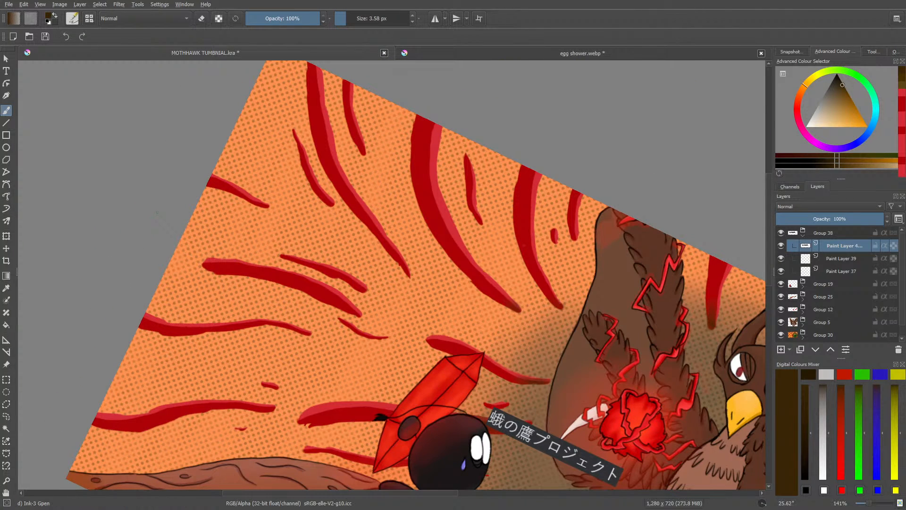
{"action": "left_click", "coordinate": [842, 259]}
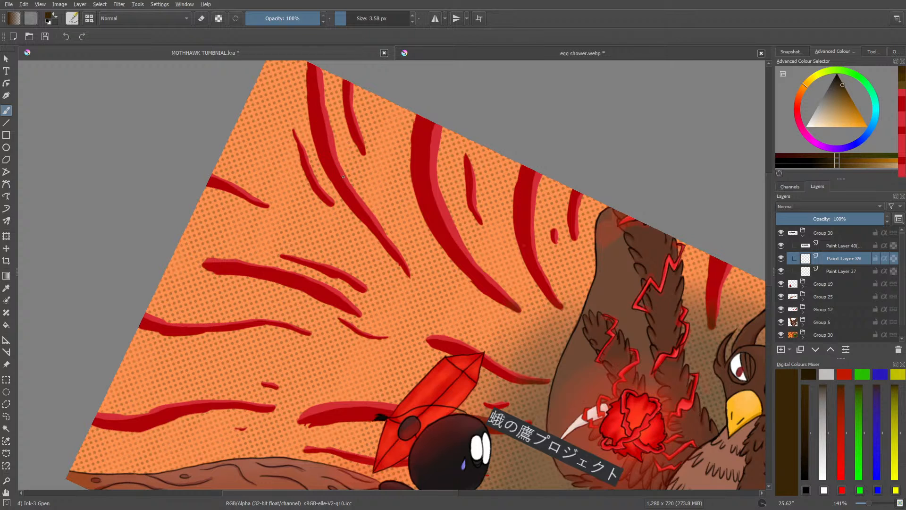
{"action": "left_click", "coordinate": [449, 54]}
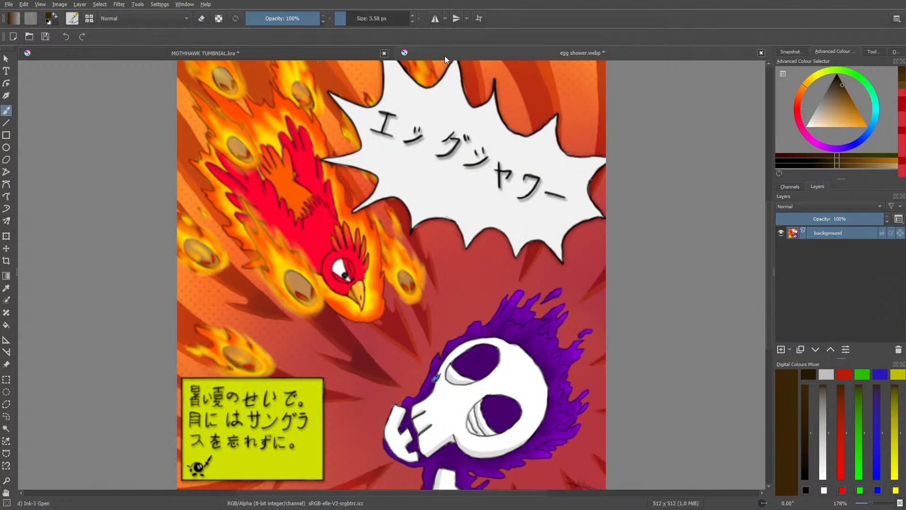
{"action": "left_click", "coordinate": [239, 50]}
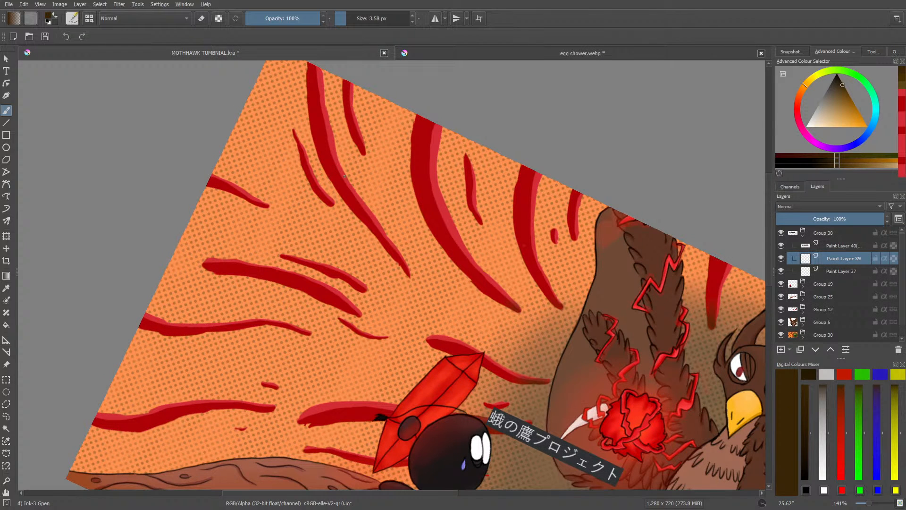
Step: Set the brush colour to black and erase the trial angular strokes near the thumbnail's upper edge
{"action": "right_click", "coordinate": [302, 173]}
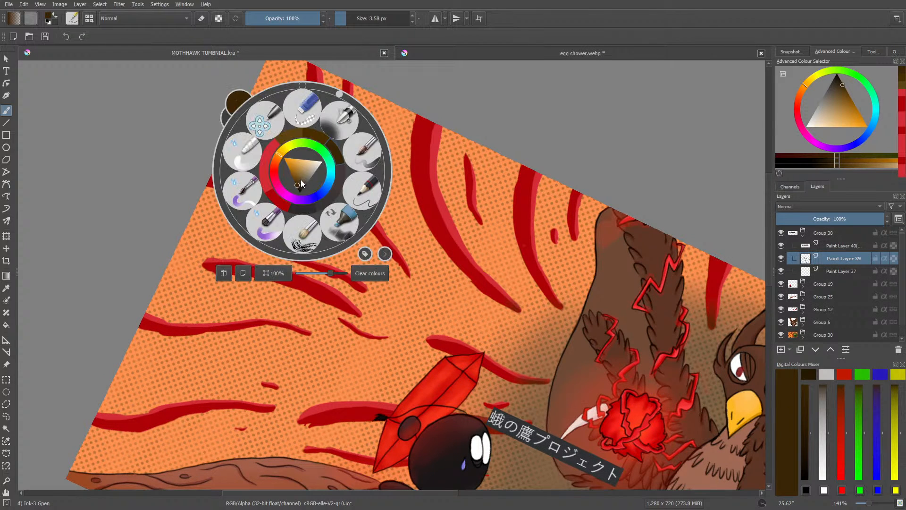
{"action": "left_click", "coordinate": [296, 185]}
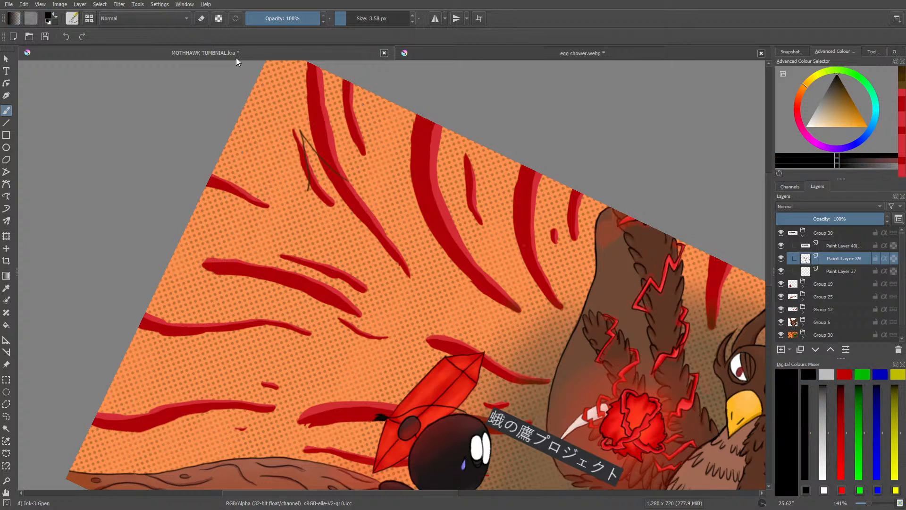
{"action": "key", "text": "e"}
{"action": "mouse_move", "coordinate": [307, 185]}
{"action": "left_mouse_down"}
{"action": "mouse_move", "coordinate": [302, 119]}
{"action": "mouse_move", "coordinate": [326, 166]}
{"action": "mouse_move", "coordinate": [357, 195]}
{"action": "left_mouse_up"}
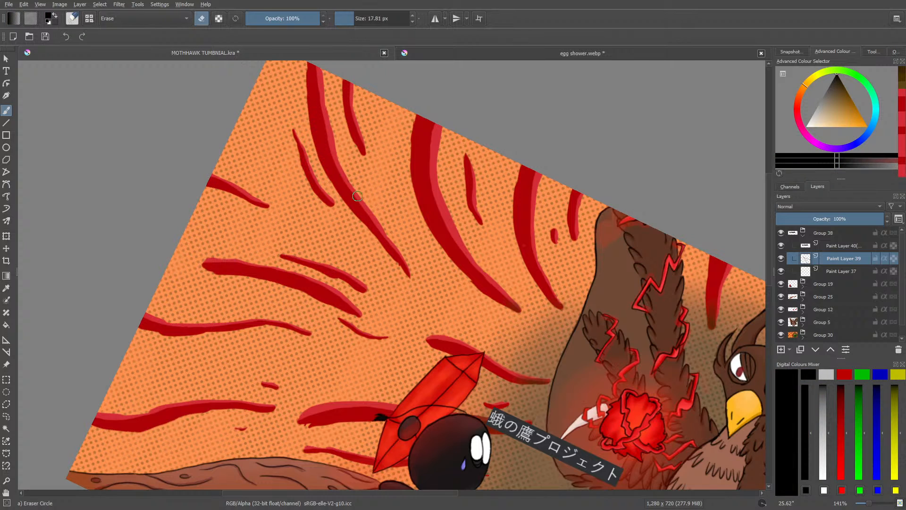
{"action": "key", "text": "e"}
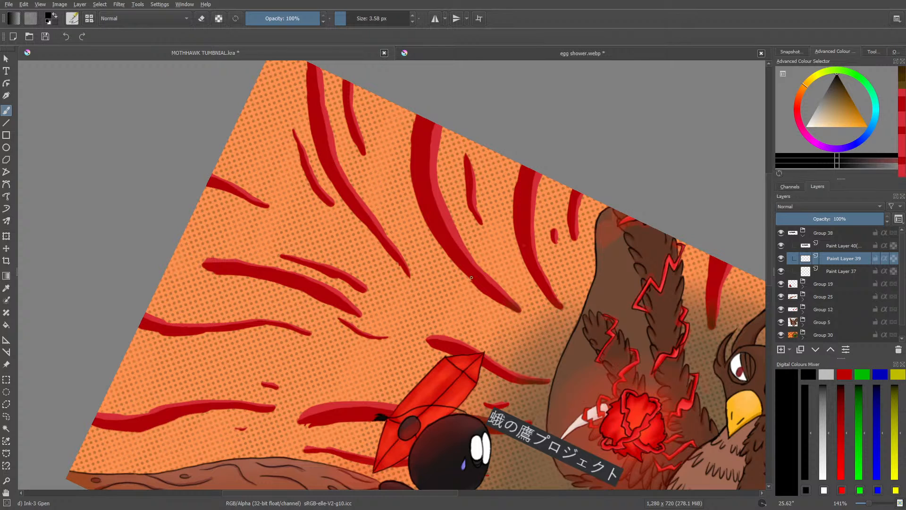
Step: Draw a straight guide line across the orange background and sketch a closed, spiky speech bubble outline around it freehand
{"action": "key", "text": "v"}
{"action": "left_click_drag", "start_coordinate": [221, 296], "coordinate": [552, 279]}
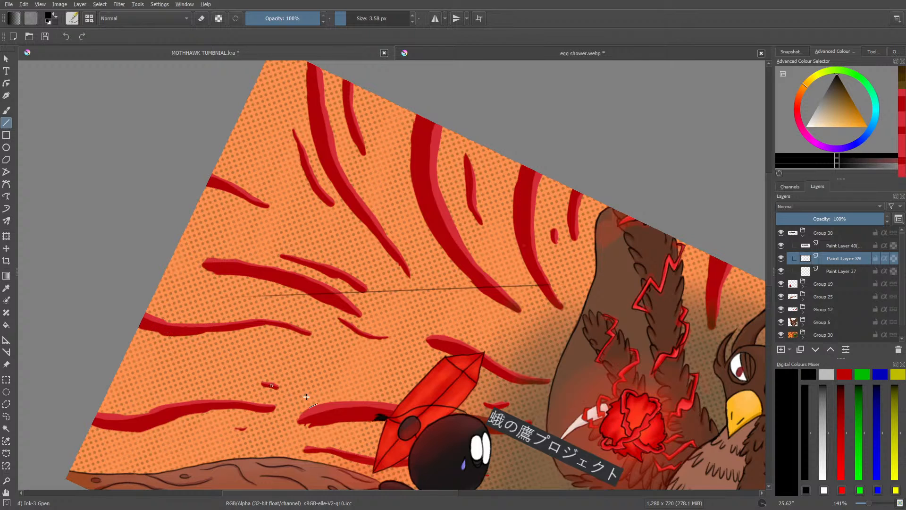
{"action": "left_click", "coordinate": [6, 110]}
{"action": "mouse_move", "coordinate": [316, 190]}
{"action": "left_mouse_down"}
{"action": "mouse_move", "coordinate": [252, 158]}
{"action": "mouse_move", "coordinate": [267, 211]}
{"action": "mouse_move", "coordinate": [258, 224]}
{"action": "mouse_move", "coordinate": [204, 220]}
{"action": "mouse_move", "coordinate": [235, 264]}
{"action": "mouse_move", "coordinate": [229, 297]}
{"action": "mouse_move", "coordinate": [198, 339]}
{"action": "mouse_move", "coordinate": [271, 346]}
{"action": "mouse_move", "coordinate": [292, 389]}
{"action": "mouse_move", "coordinate": [348, 355]}
{"action": "mouse_move", "coordinate": [400, 372]}
{"action": "mouse_move", "coordinate": [416, 342]}
{"action": "mouse_move", "coordinate": [451, 334]}
{"action": "mouse_move", "coordinate": [532, 355]}
{"action": "mouse_move", "coordinate": [518, 308]}
{"action": "mouse_move", "coordinate": [580, 273]}
{"action": "mouse_move", "coordinate": [504, 246]}
{"action": "mouse_move", "coordinate": [492, 184]}
{"action": "mouse_move", "coordinate": [451, 216]}
{"action": "mouse_move", "coordinate": [417, 213]}
{"action": "mouse_move", "coordinate": [375, 141]}
{"action": "mouse_move", "coordinate": [356, 178]}
{"action": "mouse_move", "coordinate": [310, 191]}
{"action": "left_mouse_up"}
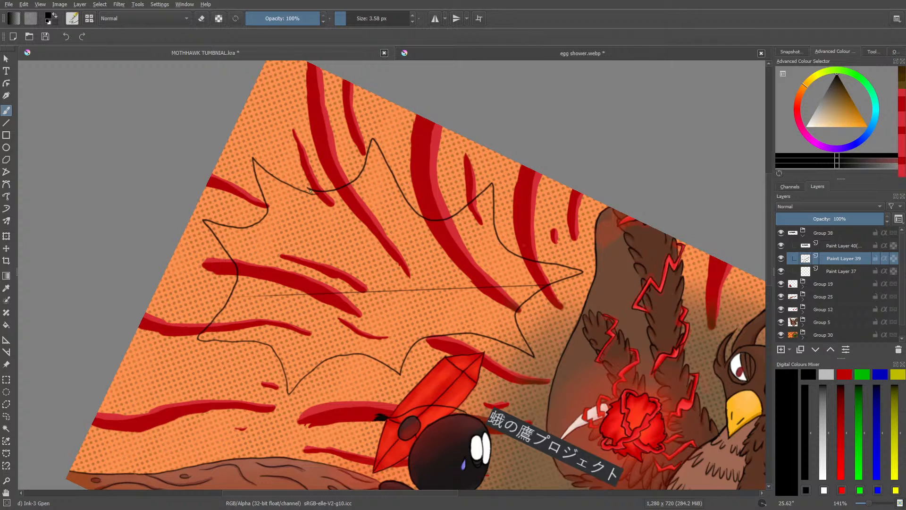
Step: Erase the guide line and the bubble's upper-right spikes, and redraw that side of the outline with two new spikes
{"action": "key", "text": "e"}
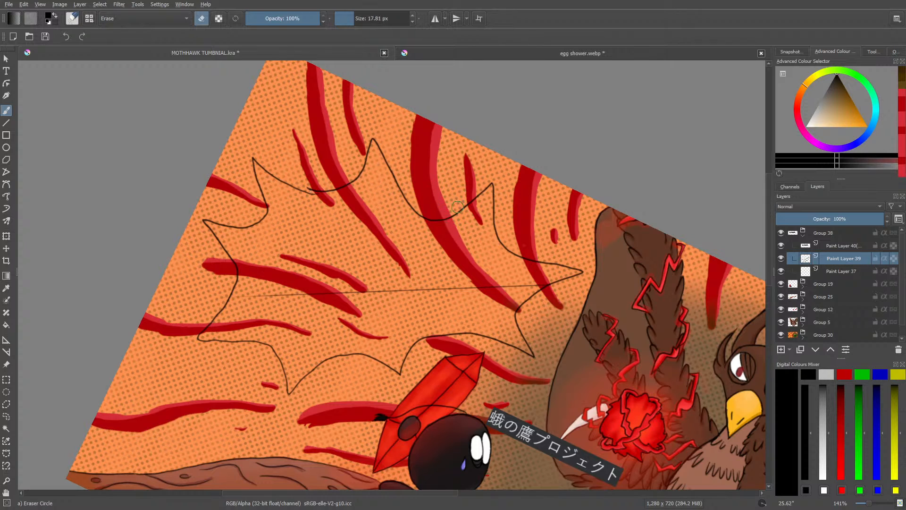
{"action": "mouse_move", "coordinate": [457, 206]}
{"action": "left_mouse_down"}
{"action": "mouse_move", "coordinate": [485, 184]}
{"action": "mouse_move", "coordinate": [459, 225]}
{"action": "mouse_move", "coordinate": [502, 183]}
{"action": "mouse_move", "coordinate": [479, 240]}
{"action": "mouse_move", "coordinate": [518, 241]}
{"action": "mouse_move", "coordinate": [501, 245]}
{"action": "mouse_move", "coordinate": [497, 231]}
{"action": "mouse_move", "coordinate": [522, 252]}
{"action": "mouse_move", "coordinate": [583, 273]}
{"action": "mouse_move", "coordinate": [533, 300]}
{"action": "mouse_move", "coordinate": [554, 266]}
{"action": "mouse_move", "coordinate": [546, 290]}
{"action": "mouse_move", "coordinate": [257, 295]}
{"action": "left_mouse_up"}
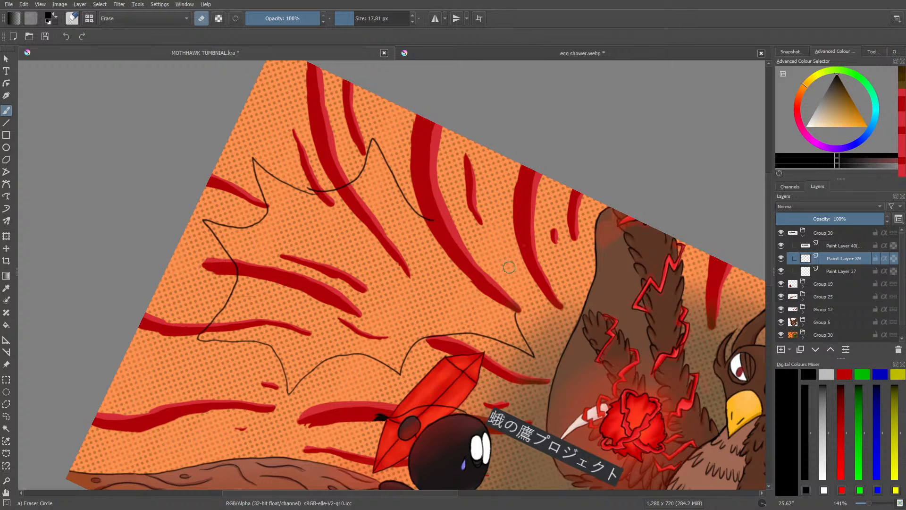
{"action": "key", "text": "e"}
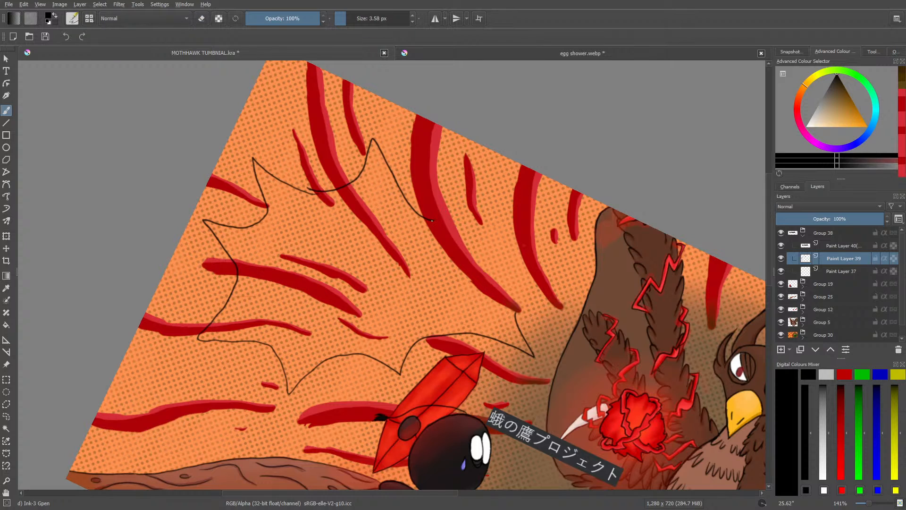
{"action": "mouse_move", "coordinate": [431, 220]}
{"action": "left_mouse_down"}
{"action": "mouse_move", "coordinate": [518, 180]}
{"action": "mouse_move", "coordinate": [517, 238]}
{"action": "mouse_move", "coordinate": [525, 250]}
{"action": "mouse_move", "coordinate": [568, 246]}
{"action": "mouse_move", "coordinate": [517, 312]}
{"action": "left_mouse_up"}
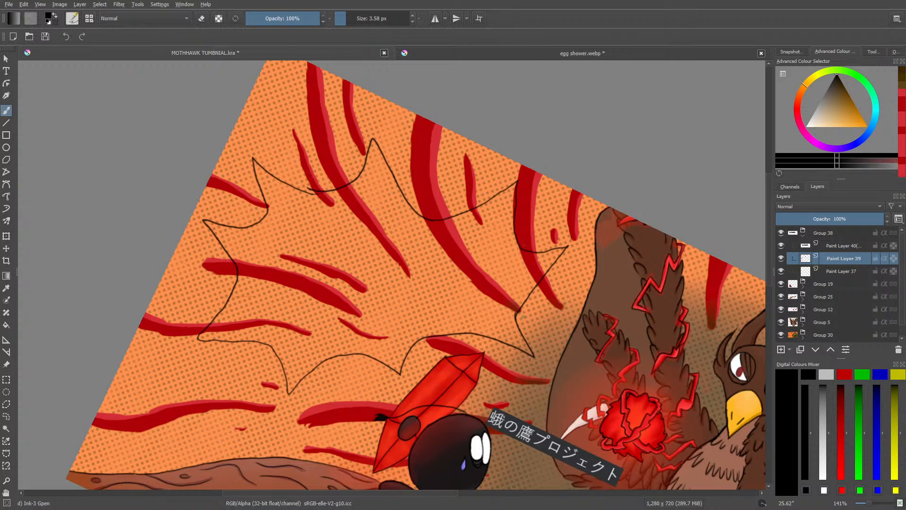
Step: Compare the bubble with egg shower.webp and reshape its right-hand spike, erasing the leftover piece of the old line
{"action": "left_click", "coordinate": [522, 53]}
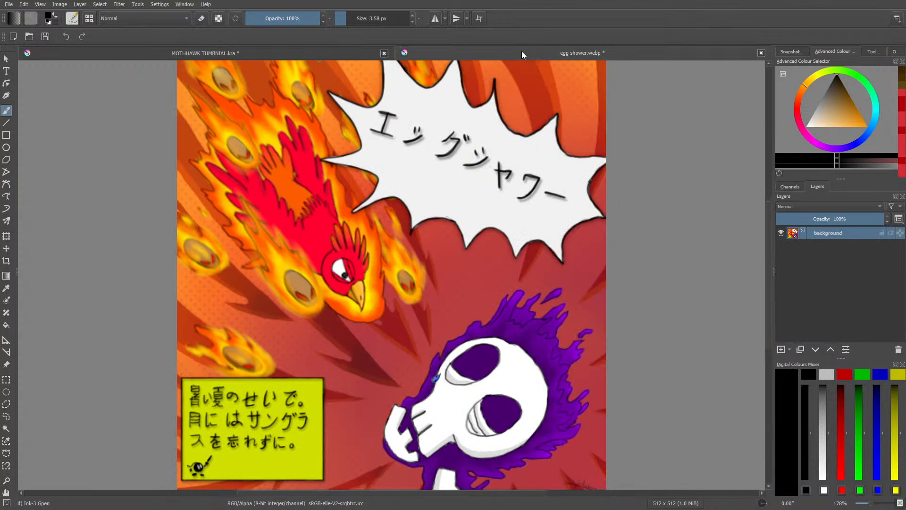
{"action": "left_click", "coordinate": [265, 50]}
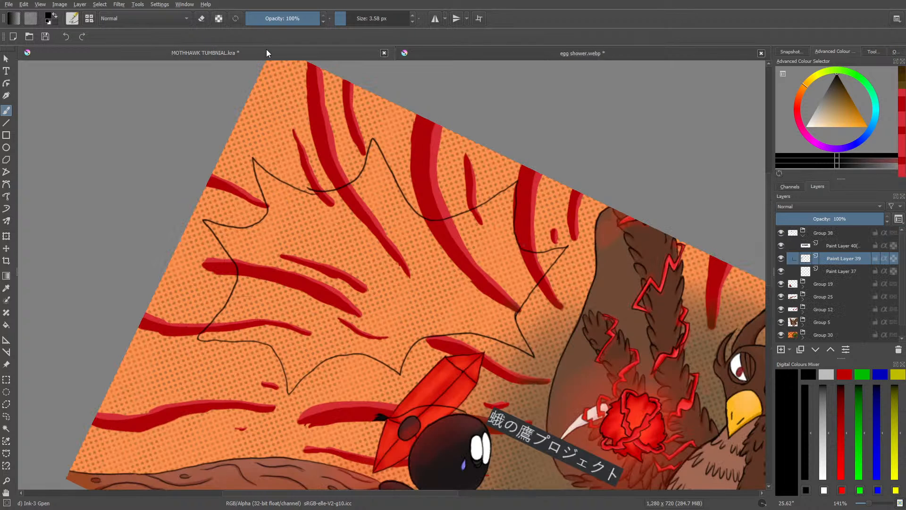
{"action": "key", "text": "e"}
{"action": "mouse_move", "coordinate": [565, 246]}
{"action": "left_mouse_down"}
{"action": "mouse_move", "coordinate": [515, 313]}
{"action": "mouse_move", "coordinate": [533, 288]}
{"action": "mouse_move", "coordinate": [575, 279]}
{"action": "mouse_move", "coordinate": [523, 251]}
{"action": "left_mouse_up"}
{"action": "key", "text": "e"}
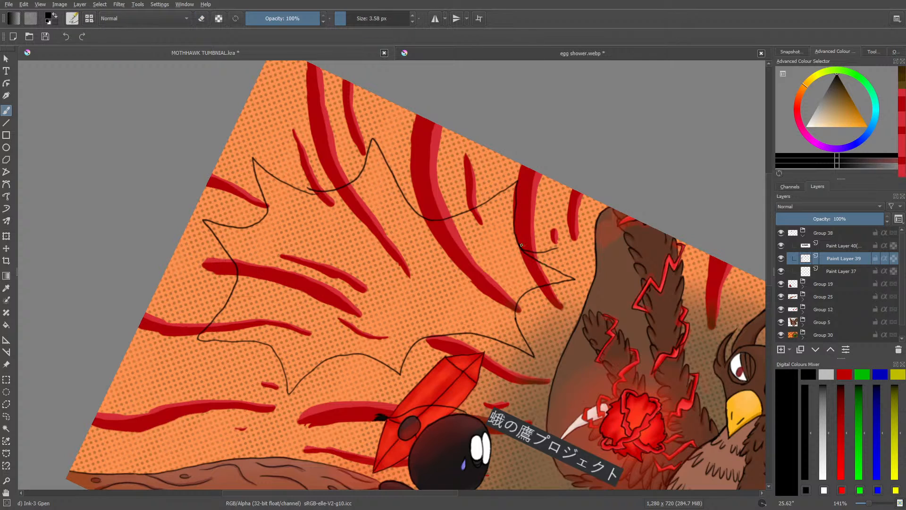
{"action": "key", "text": "slash"}
{"action": "left_click_drag", "start_coordinate": [531, 251], "coordinate": [555, 250]}
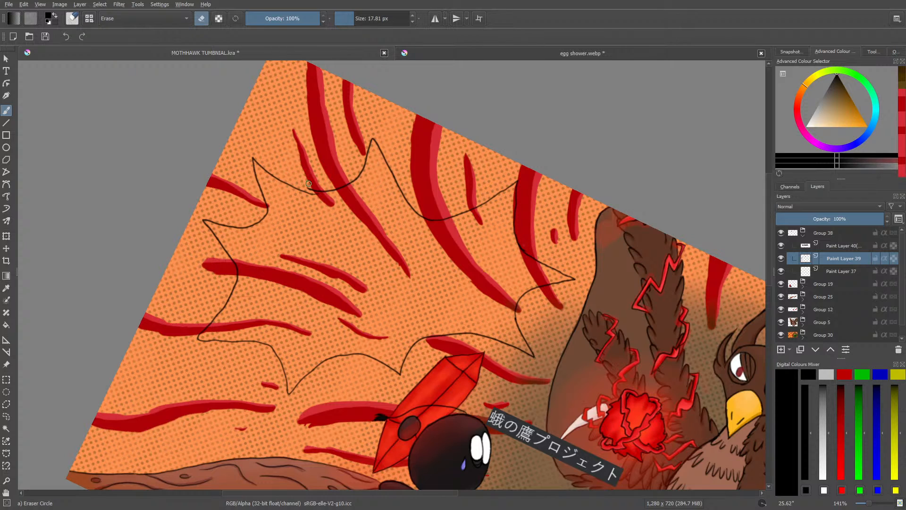
Step: Erase the overlapping line ends on the bubble's upper edge and bridge the gap with one smooth stroke
{"action": "left_click_drag", "start_coordinate": [311, 184], "coordinate": [327, 188]}
{"action": "key", "text": "e"}
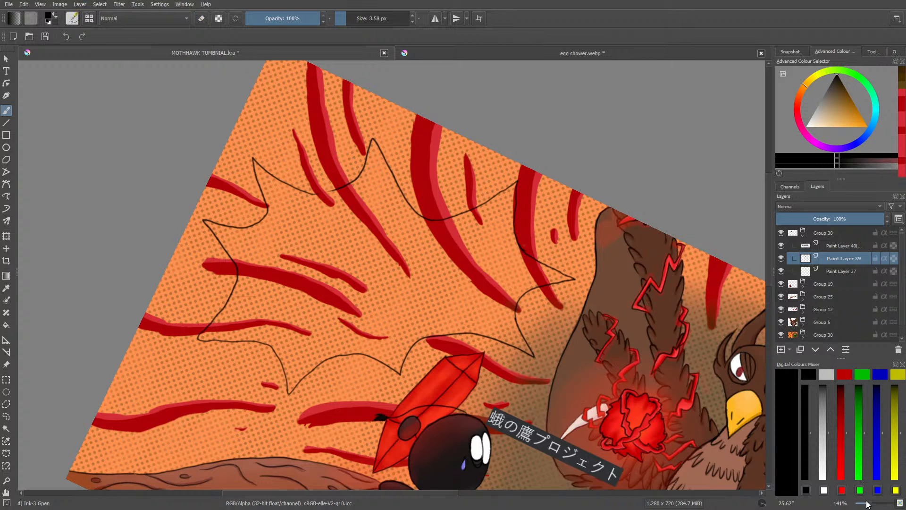
{"action": "key", "text": "plus"}
{"action": "key", "text": "plus"}
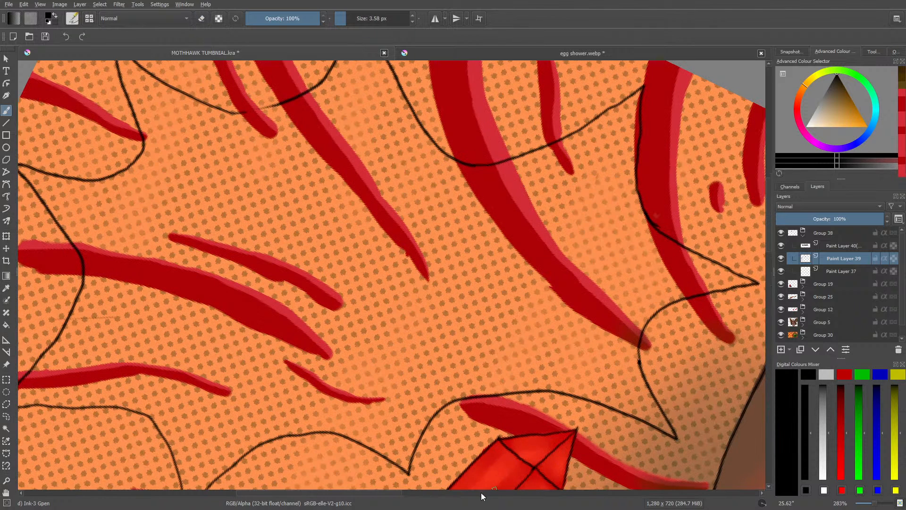
{"action": "left_click_drag", "start_coordinate": [392, 492], "coordinate": [366, 491]}
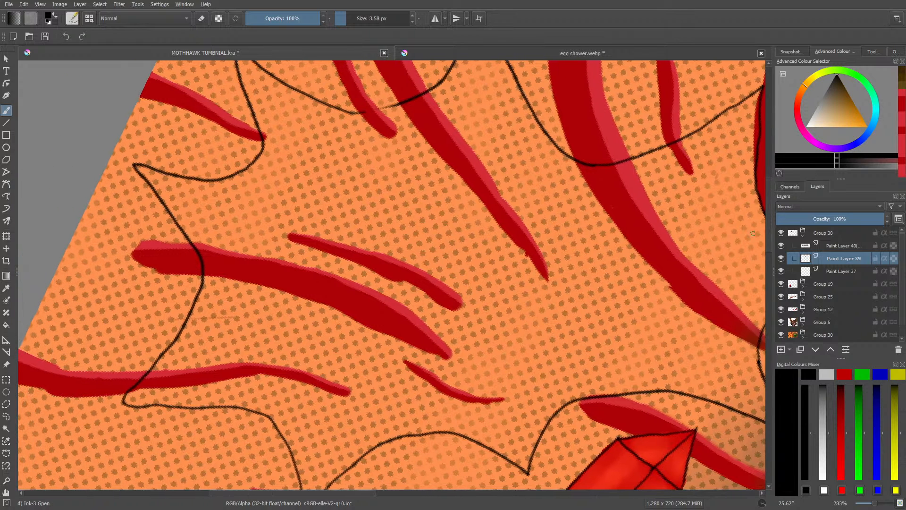
{"action": "left_click_drag", "start_coordinate": [768, 236], "coordinate": [769, 218]}
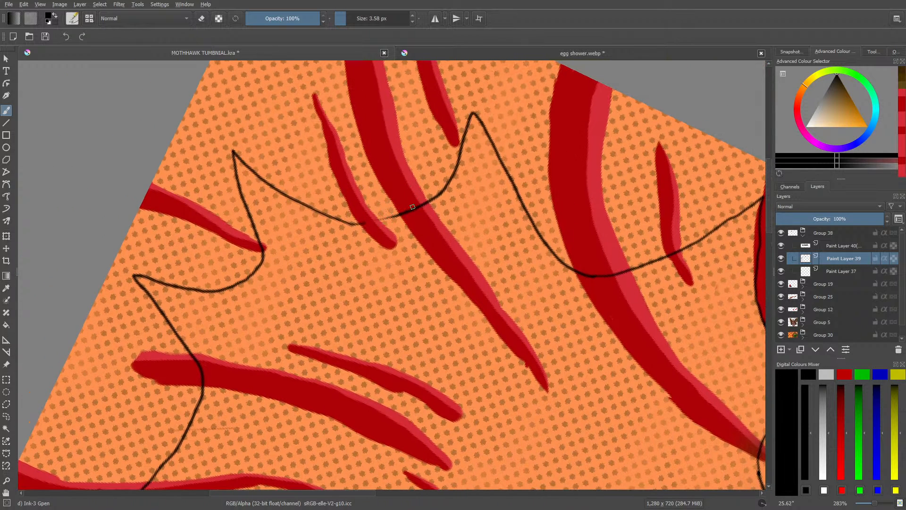
{"action": "left_click_drag", "start_coordinate": [405, 213], "coordinate": [351, 223]}
Step: Check egg shower.webp again and erase and redraw the lower side of the bubble's lower-left spike as a smoother curve
{"action": "left_click", "coordinate": [433, 53]}
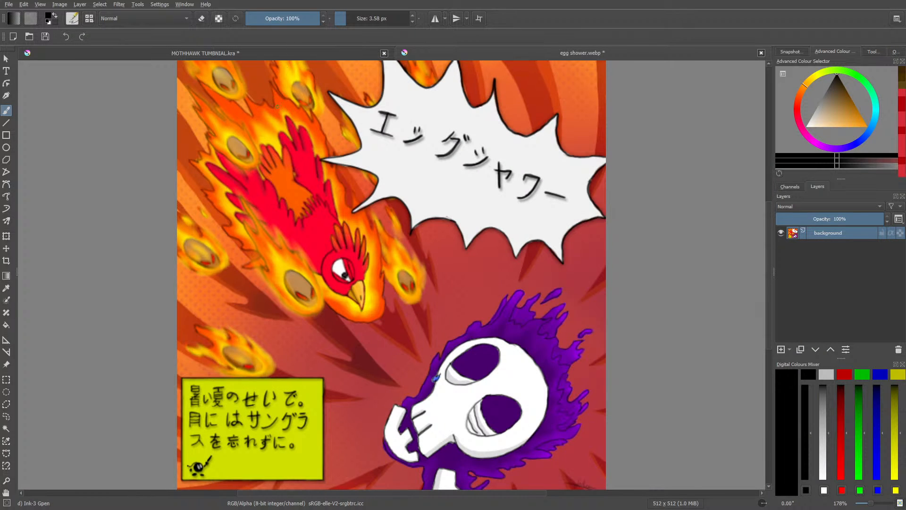
{"action": "left_click", "coordinate": [275, 52]}
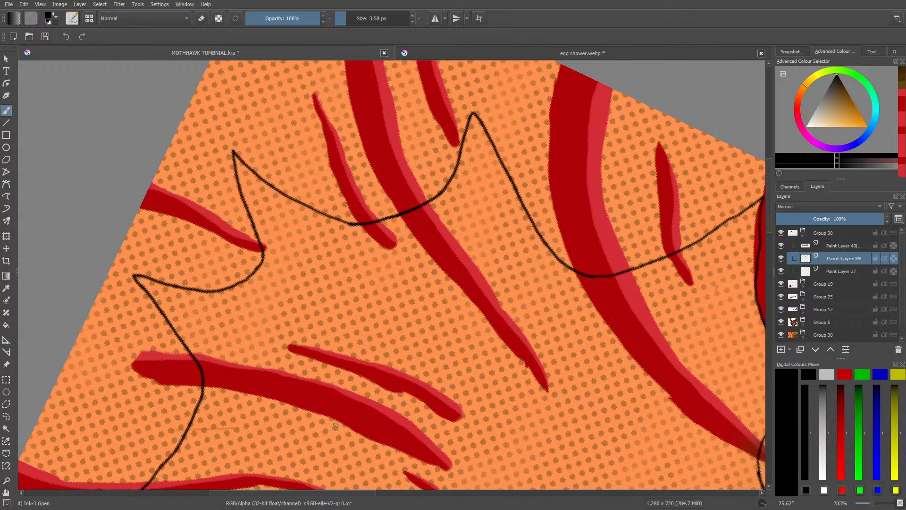
{"action": "right_click", "coordinate": [256, 247]}
{"action": "left_click_drag", "start_coordinate": [290, 166], "coordinate": [343, 237]}
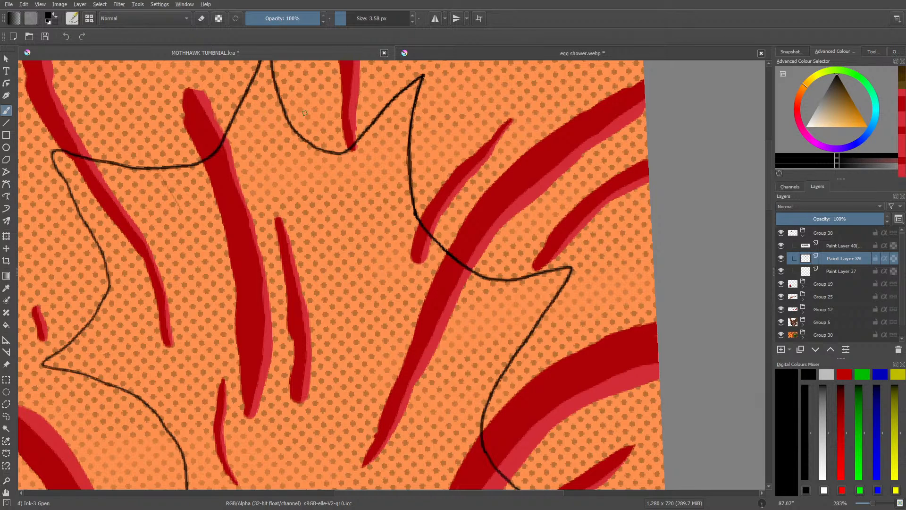
{"action": "left_click_drag", "start_coordinate": [769, 194], "coordinate": [769, 180]}
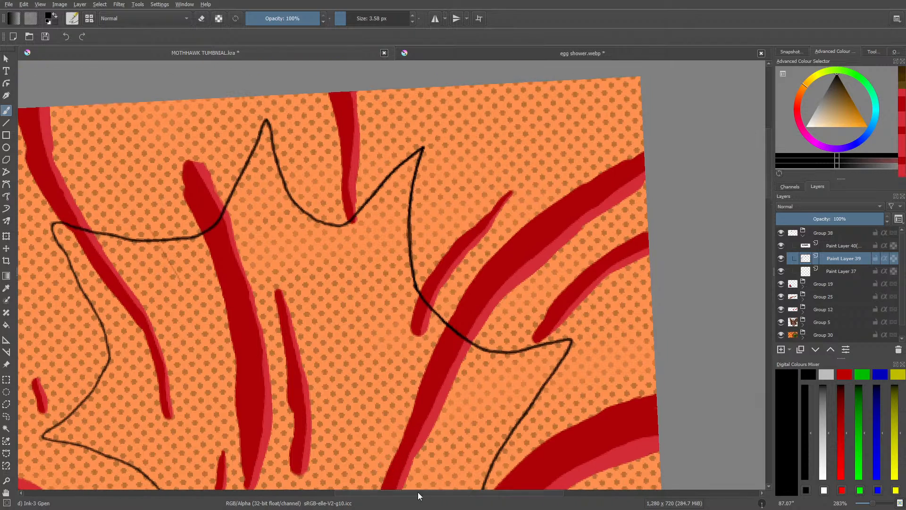
{"action": "left_click_drag", "start_coordinate": [418, 495], "coordinate": [329, 495]}
{"action": "right_click", "coordinate": [275, 318]}
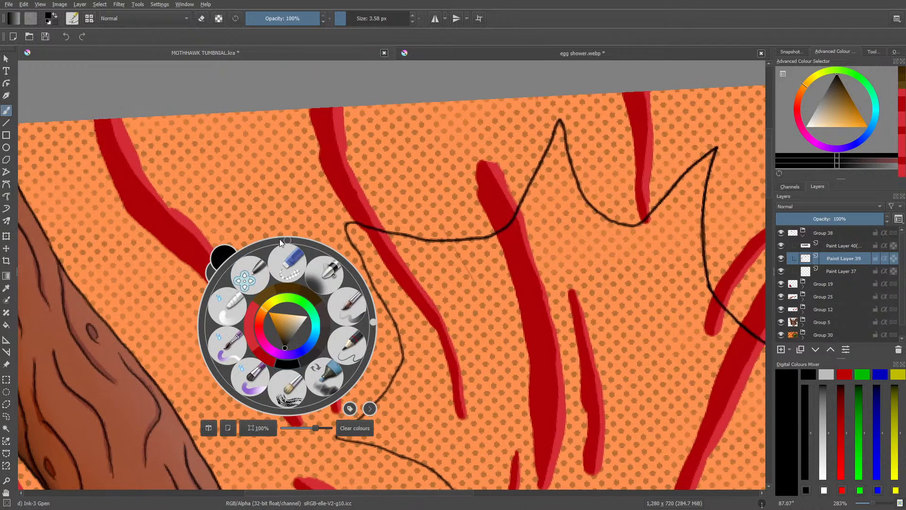
{"action": "left_click_drag", "start_coordinate": [372, 322], "coordinate": [351, 392]}
{"action": "right_click", "coordinate": [360, 315]}
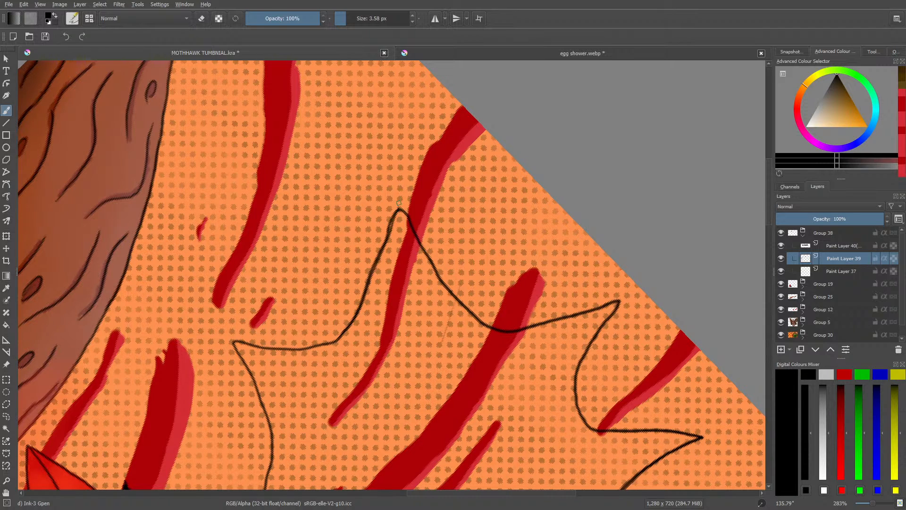
{"action": "key", "text": "e"}
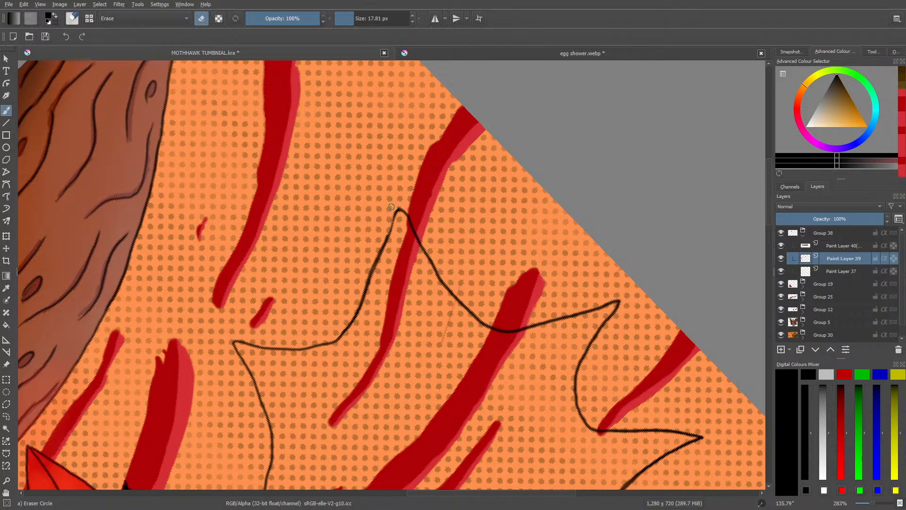
{"action": "mouse_move", "coordinate": [338, 328]}
{"action": "left_mouse_down"}
{"action": "mouse_move", "coordinate": [391, 234]}
{"action": "mouse_move", "coordinate": [369, 238]}
{"action": "mouse_move", "coordinate": [423, 180]}
{"action": "mouse_move", "coordinate": [393, 227]}
{"action": "mouse_move", "coordinate": [394, 214]}
{"action": "mouse_move", "coordinate": [371, 291]}
{"action": "mouse_move", "coordinate": [335, 338]}
{"action": "mouse_move", "coordinate": [360, 311]}
{"action": "mouse_move", "coordinate": [387, 243]}
{"action": "left_mouse_up"}
{"action": "key", "text": "e"}
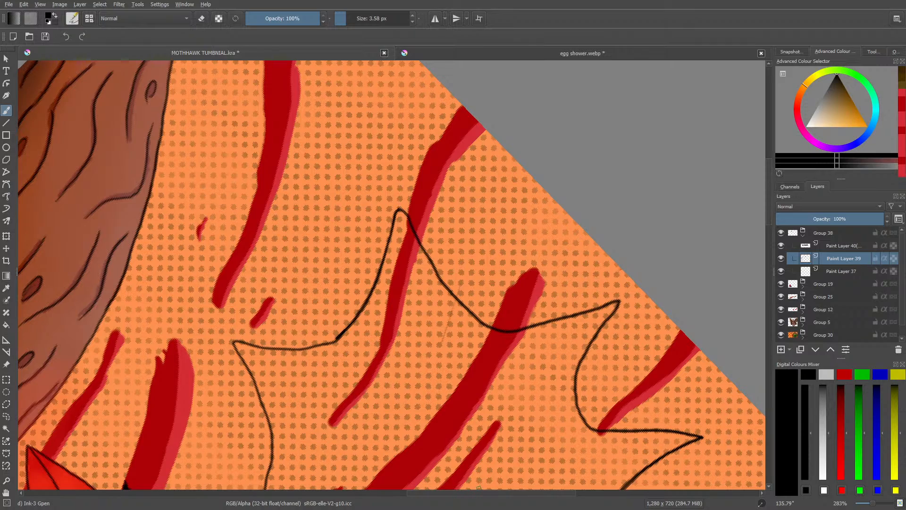
Step: Go over the thin curve between the speech bubble's two bottom spikes to thicken that part of the outline
{"action": "left_click_drag", "start_coordinate": [477, 492], "coordinate": [417, 494]}
{"action": "right_click", "coordinate": [387, 352]}
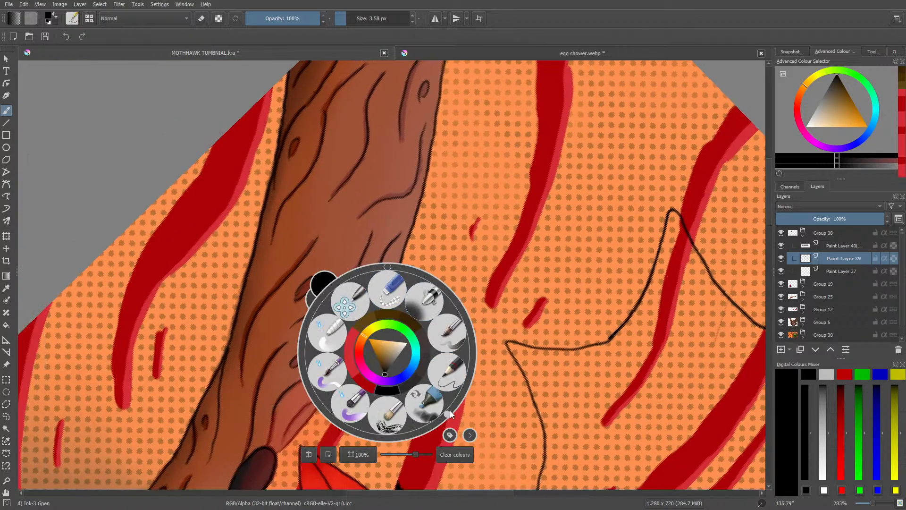
{"action": "left_click_drag", "start_coordinate": [449, 410], "coordinate": [299, 393]}
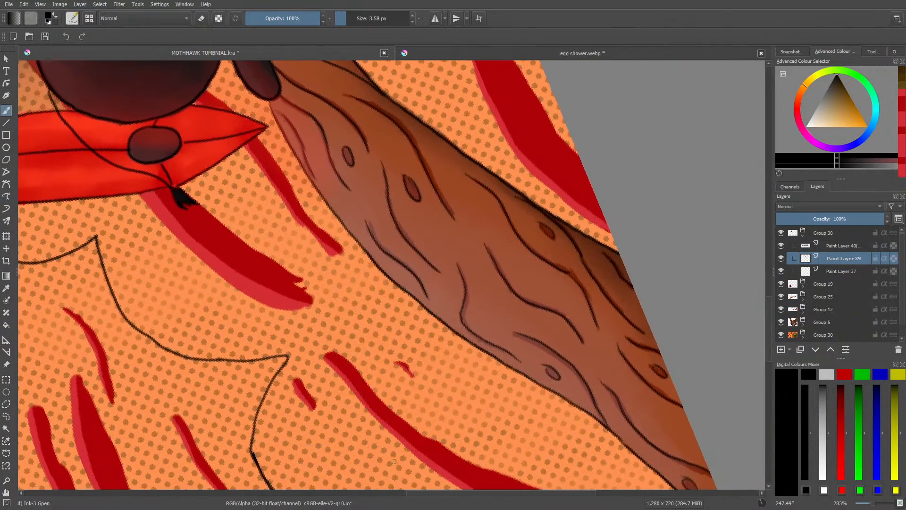
{"action": "left_click_drag", "start_coordinate": [439, 493], "coordinate": [388, 493]}
{"action": "left_click_drag", "start_coordinate": [768, 316], "coordinate": [771, 336]}
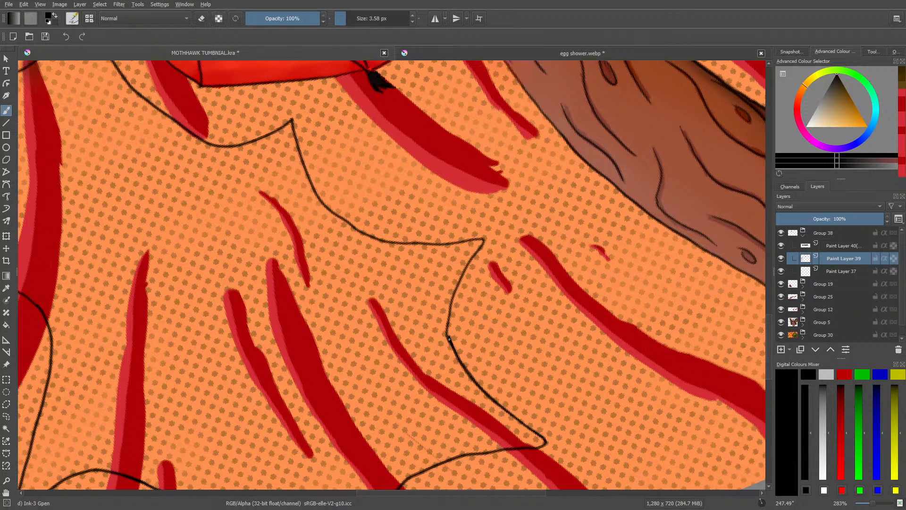
{"action": "mouse_move", "coordinate": [448, 339]}
{"action": "left_mouse_down"}
{"action": "mouse_move", "coordinate": [451, 294]}
{"action": "mouse_move", "coordinate": [477, 250]}
{"action": "left_mouse_up"}
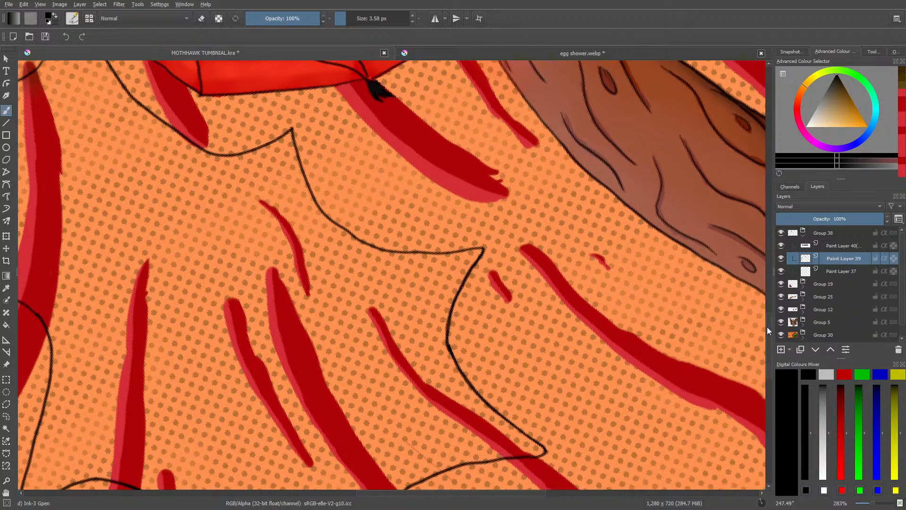
{"action": "left_click_drag", "start_coordinate": [766, 327], "coordinate": [765, 290]}
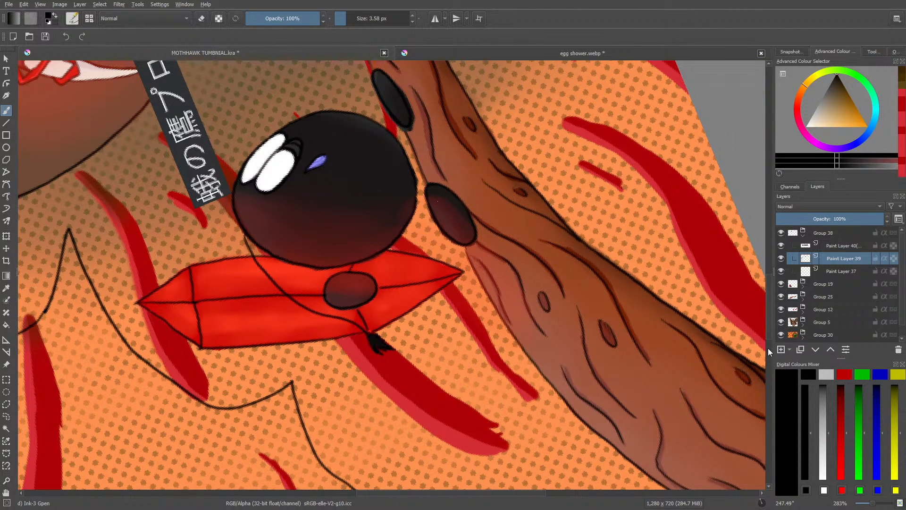
{"action": "left_click_drag", "start_coordinate": [769, 331], "coordinate": [769, 366]}
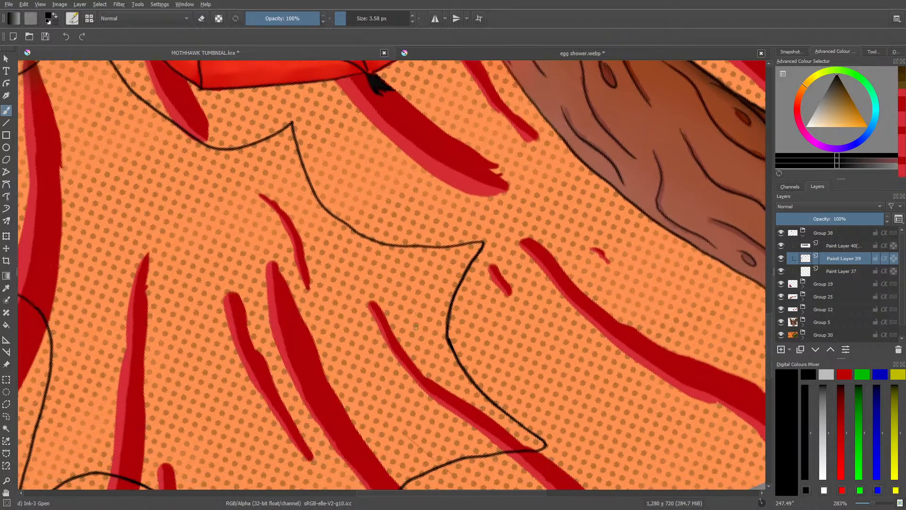
Step: Retrace the bubble's lower-right curve beneath the red crystal, from one spike tip to the next, with a heavier black line
{"action": "right_click", "coordinate": [302, 191]}
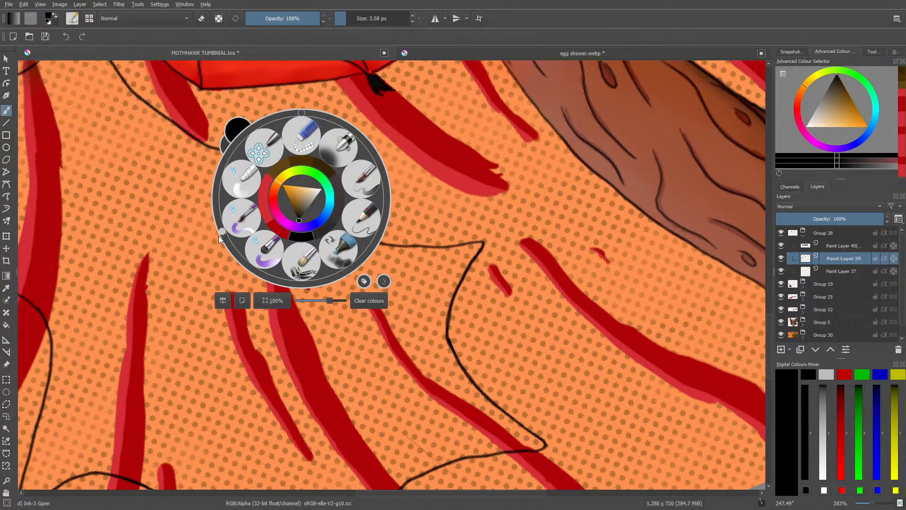
{"action": "left_click_drag", "start_coordinate": [218, 230], "coordinate": [267, 125]}
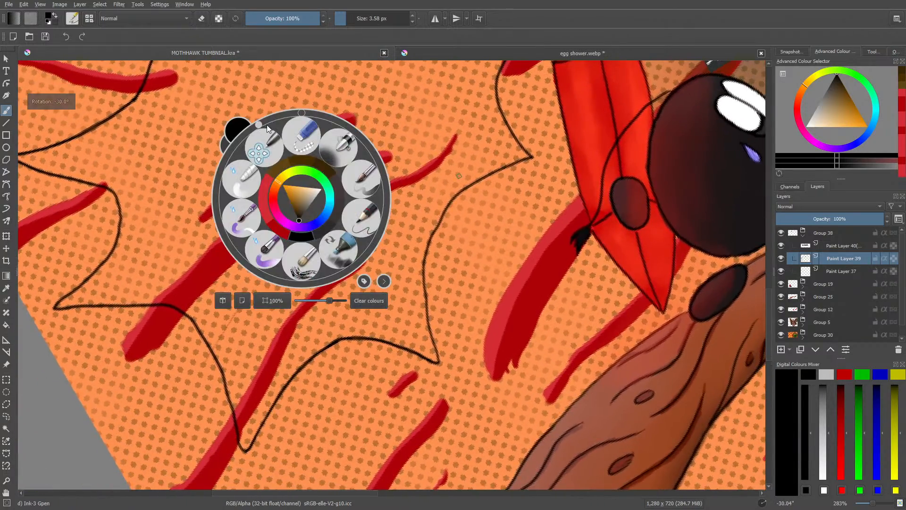
{"action": "left_click", "coordinate": [439, 289]}
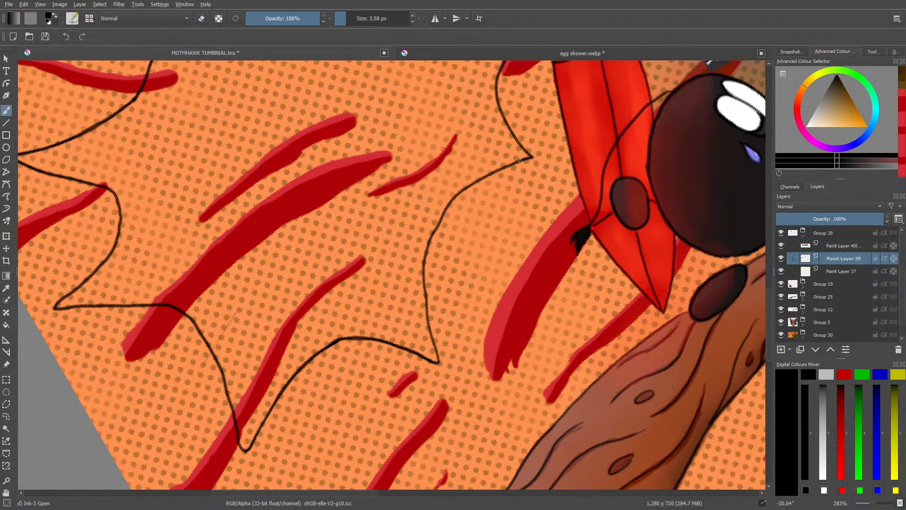
{"action": "mouse_move", "coordinate": [489, 174]}
{"action": "left_mouse_down"}
{"action": "mouse_move", "coordinate": [446, 209]}
{"action": "mouse_move", "coordinate": [434, 245]}
{"action": "mouse_move", "coordinate": [422, 243]}
{"action": "mouse_move", "coordinate": [438, 362]}
{"action": "left_mouse_up"}
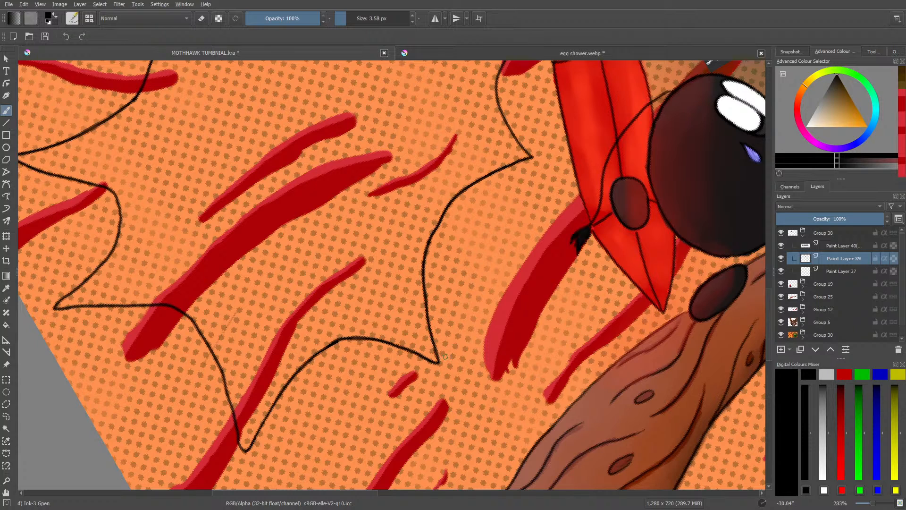
Step: Retrace the outline beside the crystal's tip and the curve between the bubble's two right-hand spikes to even the line weight
{"action": "scroll", "coordinate": [766, 270], "scroll_direction": "up", "scroll_amount": 8}
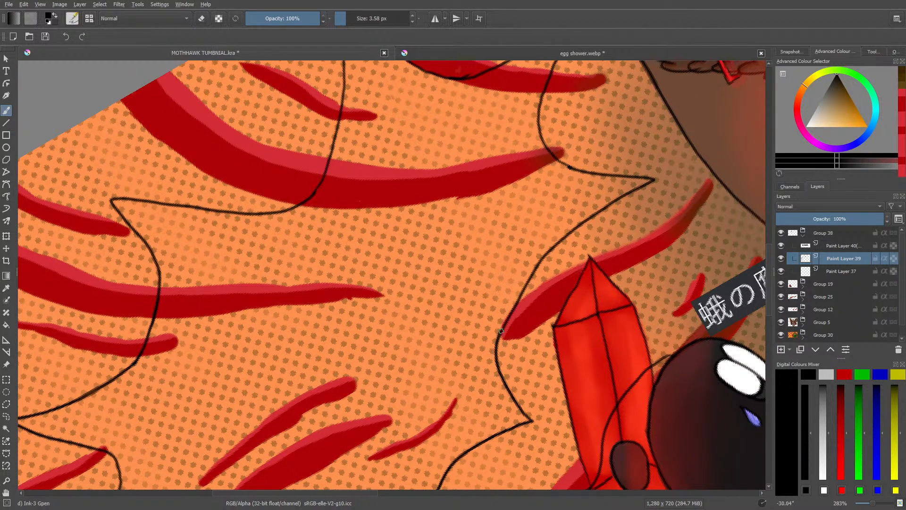
{"action": "left_click_drag", "start_coordinate": [526, 284], "coordinate": [579, 226]}
{"action": "scroll", "coordinate": [768, 203], "scroll_direction": "up", "scroll_amount": 5}
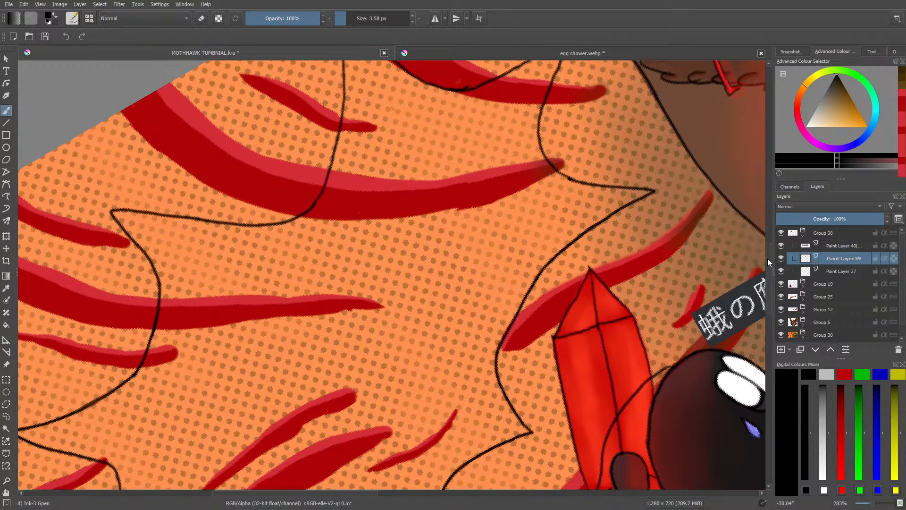
{"action": "left_click_drag", "start_coordinate": [569, 194], "coordinate": [547, 249]}
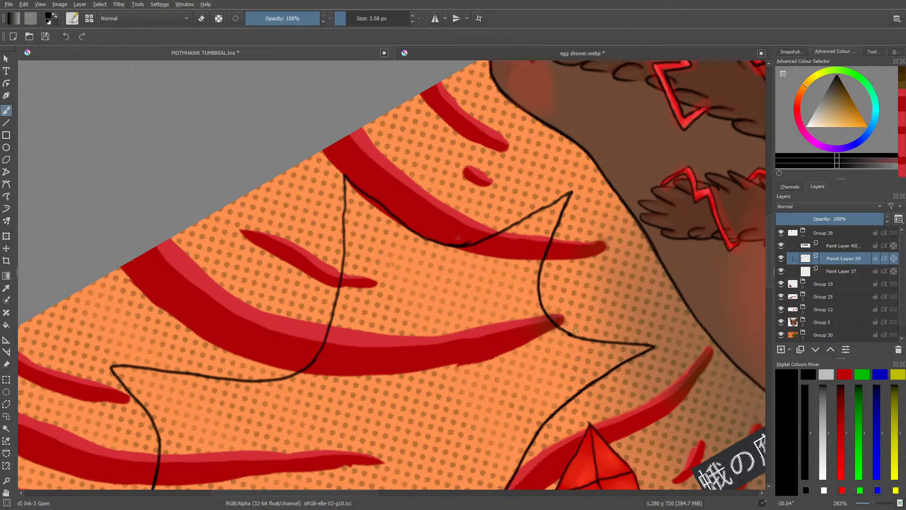
{"action": "key", "text": "e"}
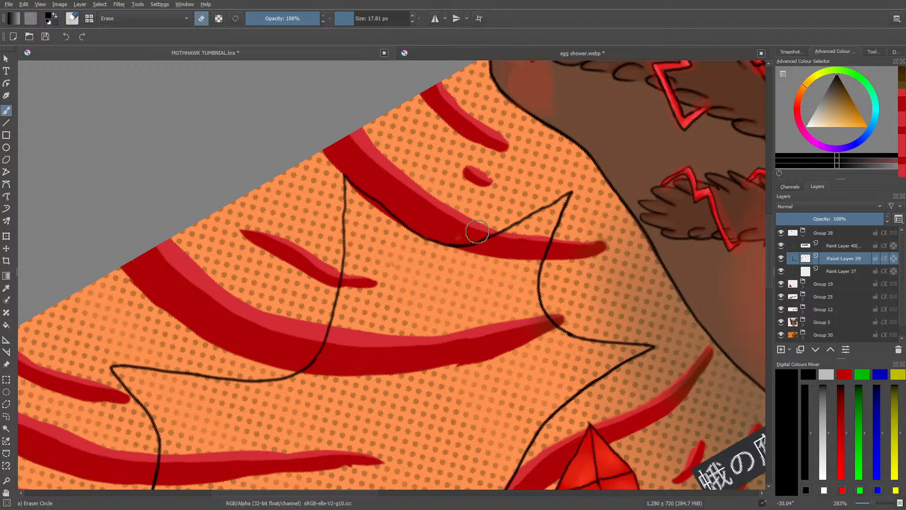
Step: Set the canvas upright and move the pasted 蛾の鷹プロジェクト title layer into the middle of the speech bubble
{"action": "mouse_move", "coordinate": [872, 503]}
{"action": "left_mouse_down"}
{"action": "mouse_move", "coordinate": [859, 504]}
{"action": "mouse_move", "coordinate": [871, 504]}
{"action": "left_mouse_up"}
{"action": "right_click", "coordinate": [286, 320]}
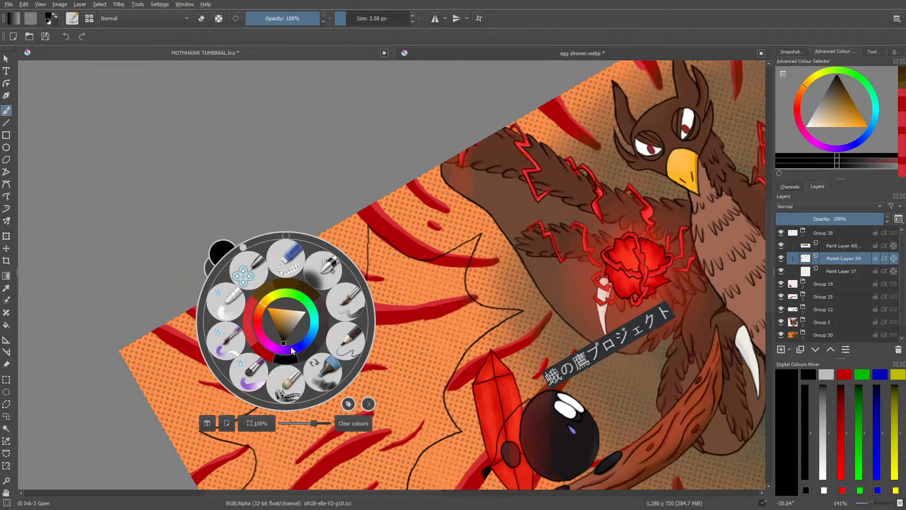
{"action": "left_click", "coordinate": [284, 234]}
{"action": "left_click", "coordinate": [231, 215]}
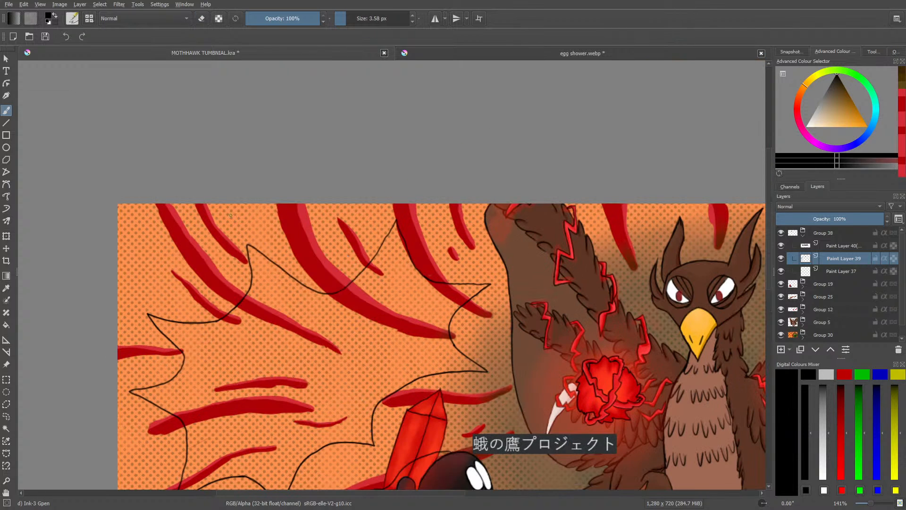
{"action": "left_click", "coordinate": [840, 247]}
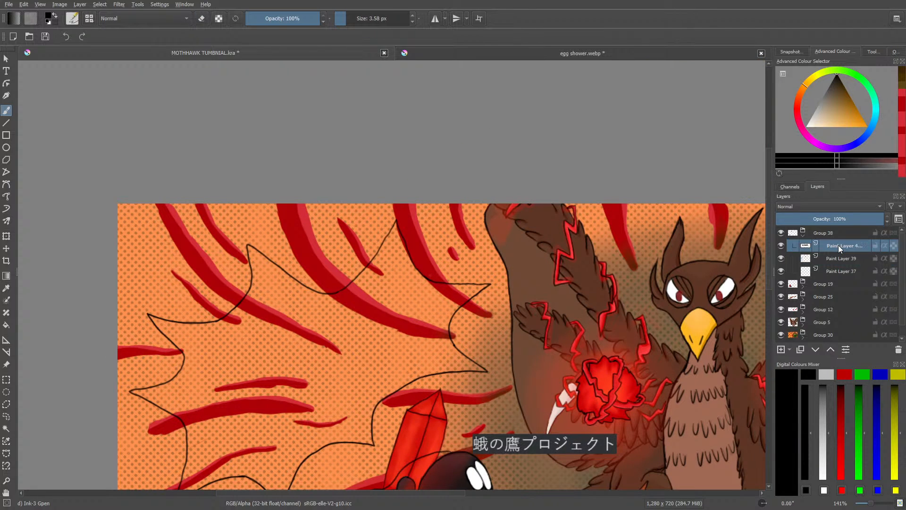
{"action": "left_click", "coordinate": [6, 249]}
{"action": "left_click_drag", "start_coordinate": [486, 446], "coordinate": [252, 362]}
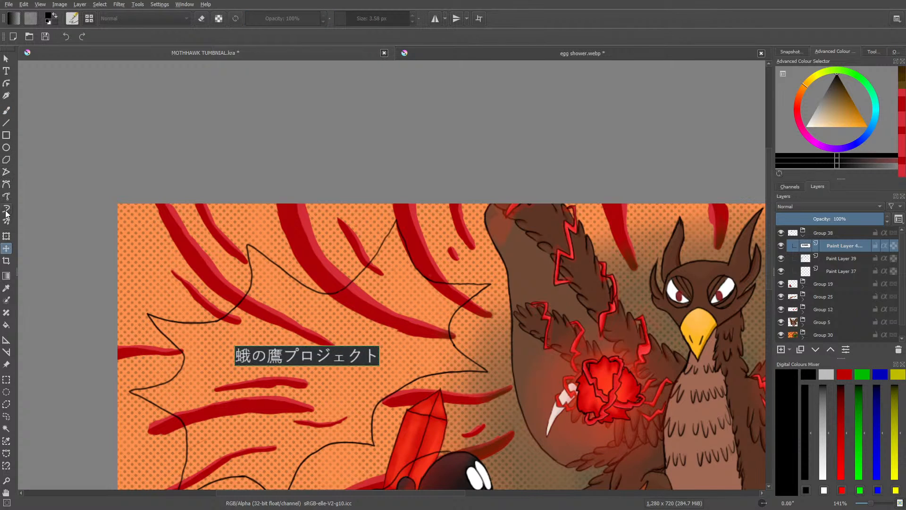
Step: Enlarge the pasted title and rotate it so it slants upward to the right across the speech bubble
{"action": "left_click", "coordinate": [6, 236]}
{"action": "left_click_drag", "start_coordinate": [213, 335], "coordinate": [183, 391]}
{"action": "left_click_drag", "start_coordinate": [255, 377], "coordinate": [297, 366]}
{"action": "left_click_drag", "start_coordinate": [223, 380], "coordinate": [241, 389]}
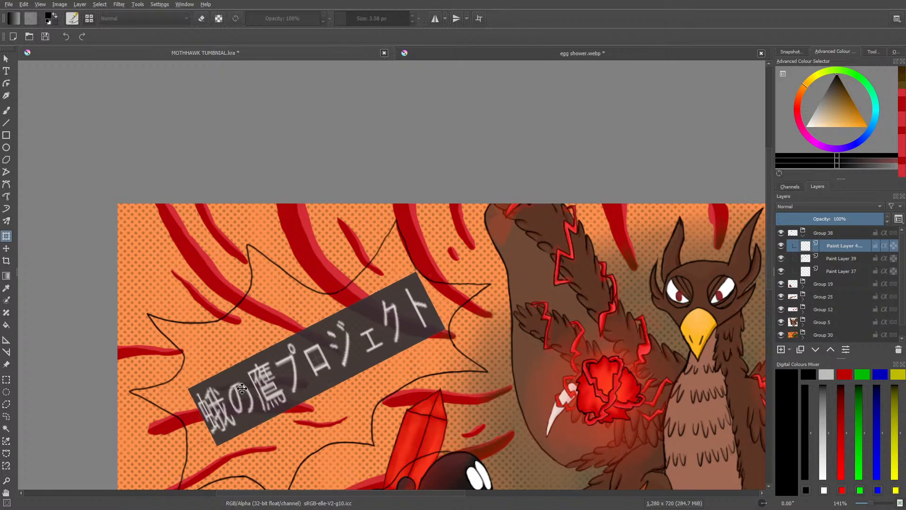
{"action": "left_click", "coordinate": [6, 110]}
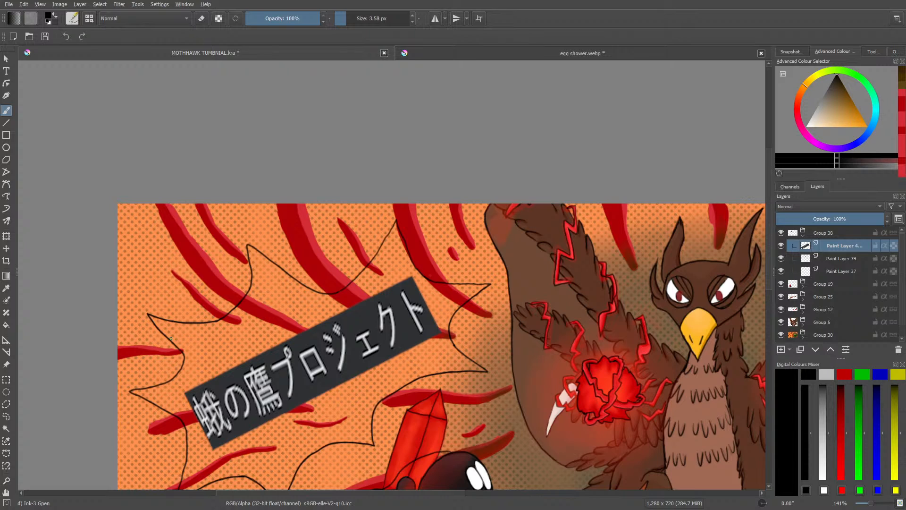
Step: Sample the off-white from the speech bubble in egg shower.webp as the brush colour and return to the MOTHHAWK thumbnail
{"action": "left_click", "coordinate": [830, 270]}
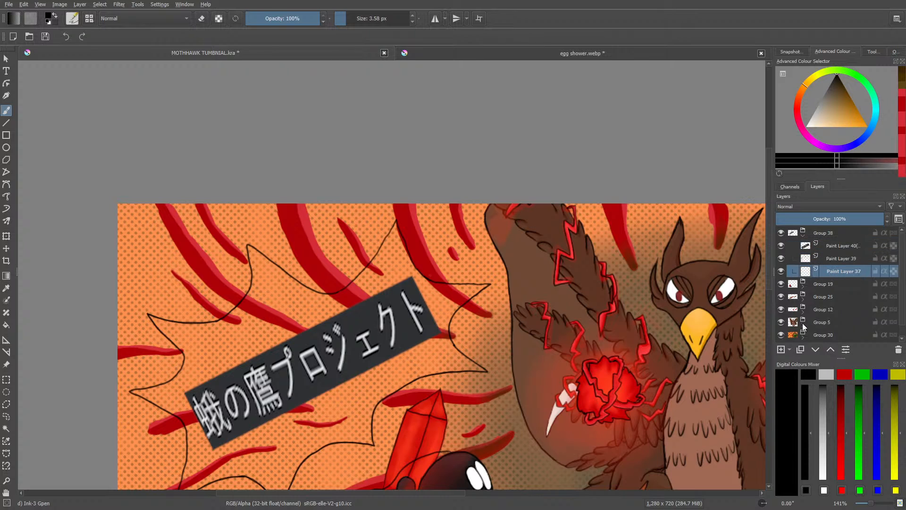
{"action": "left_click", "coordinate": [500, 53]}
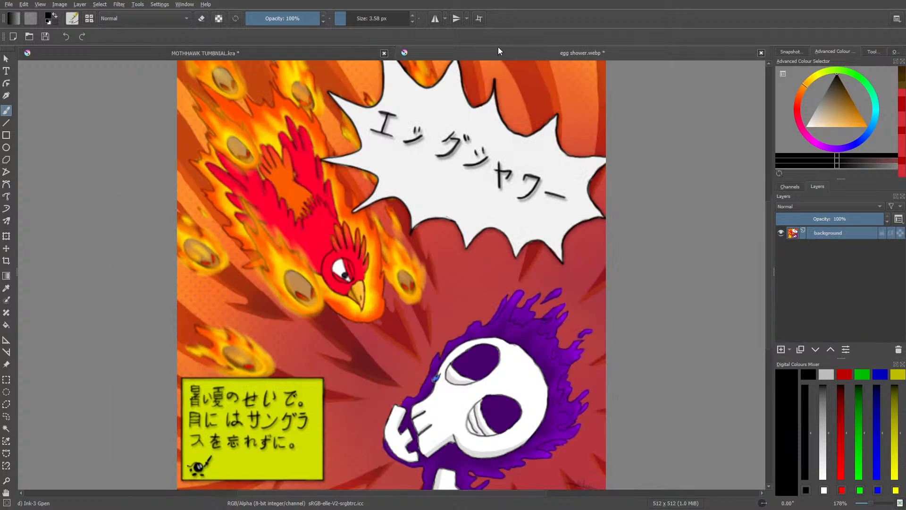
{"action": "left_click", "coordinate": [6, 287]}
{"action": "left_click", "coordinate": [419, 171]}
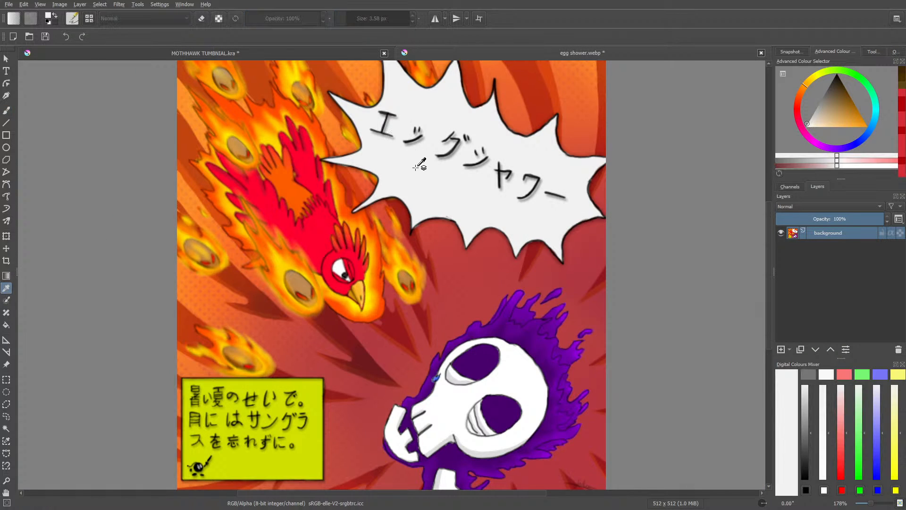
{"action": "left_click", "coordinate": [7, 110]}
{"action": "left_click", "coordinate": [182, 53]}
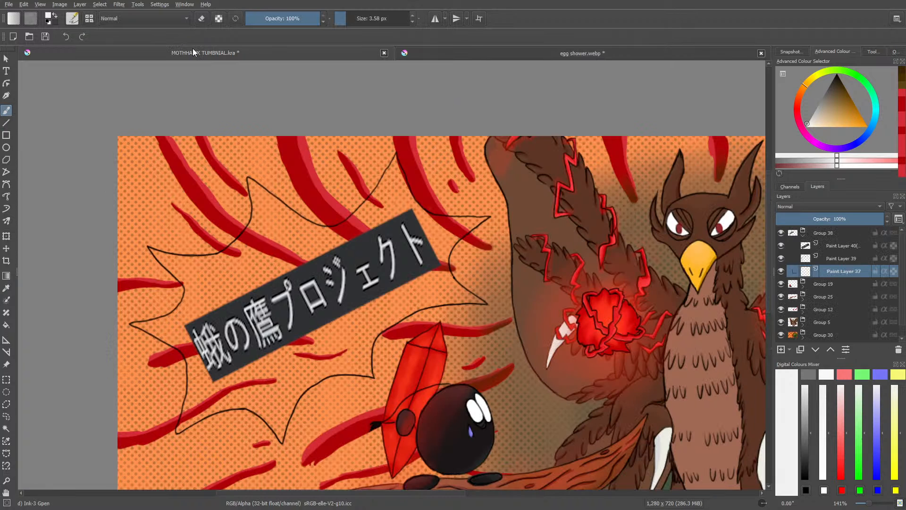
Step: Hide the pasted title layer and prepare the Basic-1 brush at 38.48 px for painting on Paint Layer 37
{"action": "left_click", "coordinate": [782, 246]}
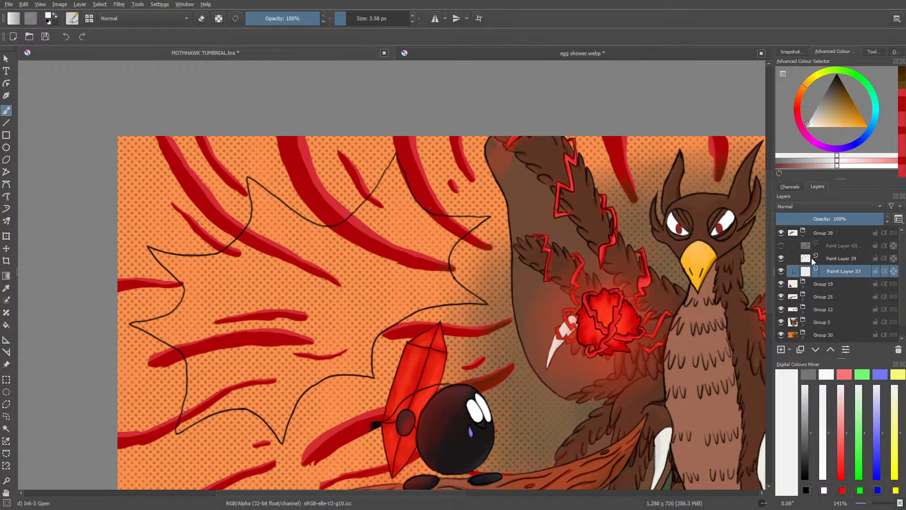
{"action": "left_click", "coordinate": [834, 257]}
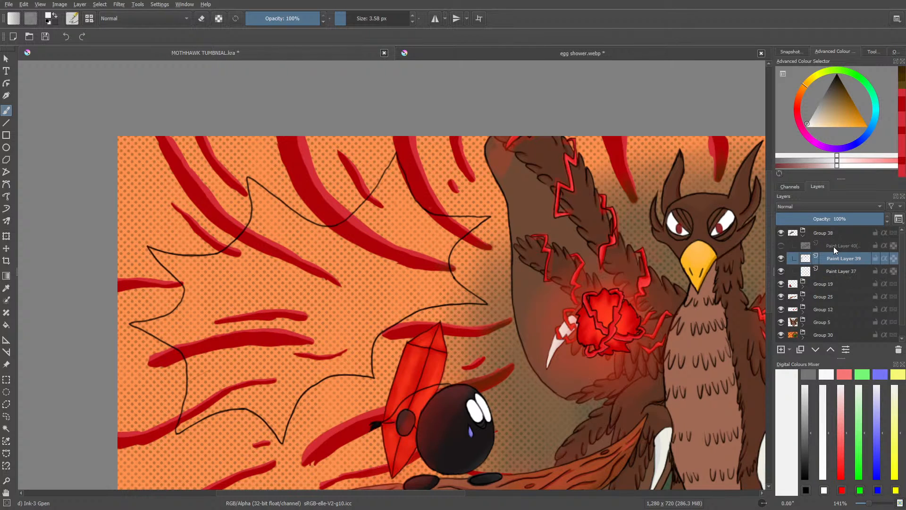
{"action": "left_click", "coordinate": [839, 272]}
{"action": "left_click", "coordinate": [73, 20]}
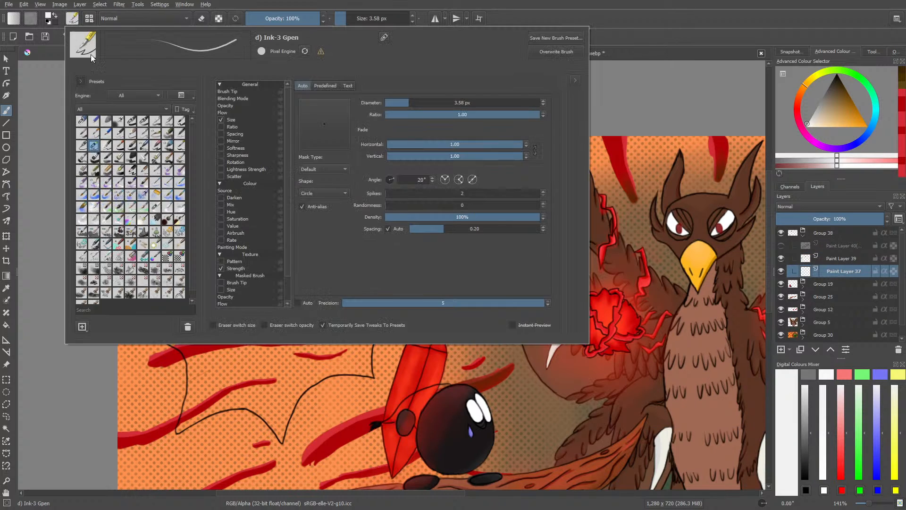
{"action": "left_click", "coordinate": [133, 122]}
{"action": "right_click", "coordinate": [262, 365]}
{"action": "left_click", "coordinate": [285, 174]}
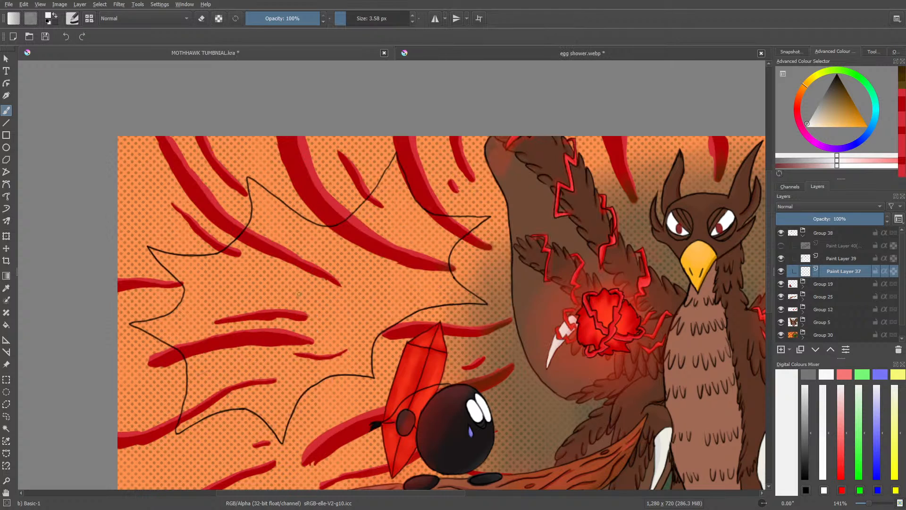
{"action": "left_click", "coordinate": [360, 18]}
Step: Fill the spiky speech bubble with off-white on Paint Layer 37, painting slightly past its black outline all around
{"action": "mouse_move", "coordinate": [346, 291]}
{"action": "left_mouse_down"}
{"action": "mouse_move", "coordinate": [312, 343]}
{"action": "mouse_move", "coordinate": [322, 306]}
{"action": "mouse_move", "coordinate": [284, 316]}
{"action": "mouse_move", "coordinate": [277, 349]}
{"action": "mouse_move", "coordinate": [308, 341]}
{"action": "mouse_move", "coordinate": [284, 372]}
{"action": "mouse_move", "coordinate": [278, 344]}
{"action": "left_mouse_up"}
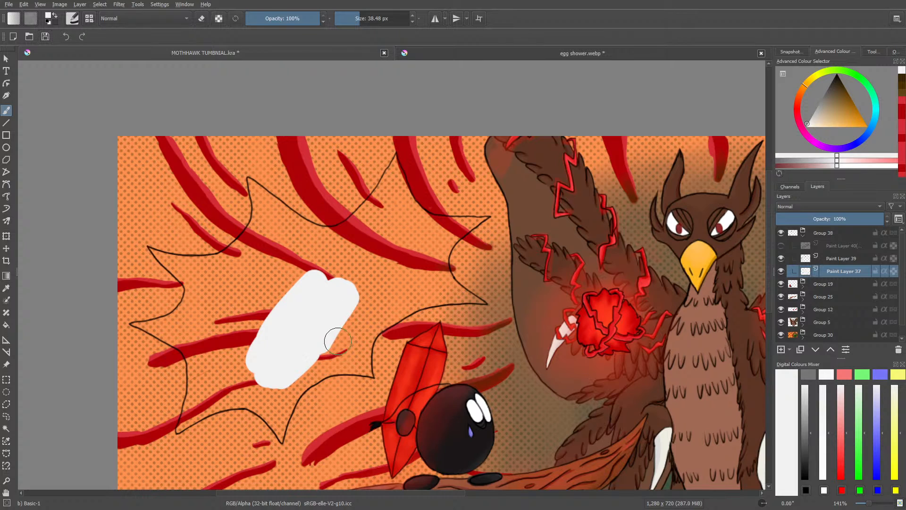
{"action": "mouse_move", "coordinate": [348, 303]}
{"action": "left_mouse_down"}
{"action": "mouse_move", "coordinate": [331, 351]}
{"action": "mouse_move", "coordinate": [347, 354]}
{"action": "mouse_move", "coordinate": [390, 277]}
{"action": "mouse_move", "coordinate": [360, 309]}
{"action": "mouse_move", "coordinate": [407, 279]}
{"action": "mouse_move", "coordinate": [365, 312]}
{"action": "mouse_move", "coordinate": [385, 278]}
{"action": "mouse_move", "coordinate": [367, 262]}
{"action": "mouse_move", "coordinate": [330, 282]}
{"action": "mouse_move", "coordinate": [380, 216]}
{"action": "mouse_move", "coordinate": [357, 229]}
{"action": "mouse_move", "coordinate": [398, 168]}
{"action": "mouse_move", "coordinate": [403, 216]}
{"action": "mouse_move", "coordinate": [413, 220]}
{"action": "mouse_move", "coordinate": [409, 208]}
{"action": "mouse_move", "coordinate": [433, 224]}
{"action": "mouse_move", "coordinate": [477, 225]}
{"action": "mouse_move", "coordinate": [421, 255]}
{"action": "mouse_move", "coordinate": [428, 244]}
{"action": "mouse_move", "coordinate": [413, 249]}
{"action": "mouse_move", "coordinate": [378, 229]}
{"action": "mouse_move", "coordinate": [407, 250]}
{"action": "mouse_move", "coordinate": [456, 236]}
{"action": "mouse_move", "coordinate": [443, 279]}
{"action": "mouse_move", "coordinate": [478, 297]}
{"action": "mouse_move", "coordinate": [390, 312]}
{"action": "mouse_move", "coordinate": [361, 332]}
{"action": "mouse_move", "coordinate": [363, 359]}
{"action": "mouse_move", "coordinate": [307, 369]}
{"action": "mouse_move", "coordinate": [285, 396]}
{"action": "mouse_move", "coordinate": [299, 380]}
{"action": "mouse_move", "coordinate": [369, 370]}
{"action": "mouse_move", "coordinate": [285, 378]}
{"action": "mouse_move", "coordinate": [285, 429]}
{"action": "mouse_move", "coordinate": [277, 392]}
{"action": "mouse_move", "coordinate": [247, 414]}
{"action": "mouse_move", "coordinate": [241, 368]}
{"action": "mouse_move", "coordinate": [198, 414]}
{"action": "mouse_move", "coordinate": [194, 406]}
{"action": "mouse_move", "coordinate": [221, 384]}
{"action": "mouse_move", "coordinate": [191, 378]}
{"action": "mouse_move", "coordinate": [193, 312]}
{"action": "mouse_move", "coordinate": [163, 341]}
{"action": "mouse_move", "coordinate": [137, 330]}
{"action": "mouse_move", "coordinate": [217, 378]}
{"action": "mouse_move", "coordinate": [206, 368]}
{"action": "mouse_move", "coordinate": [195, 319]}
{"action": "left_mouse_up"}
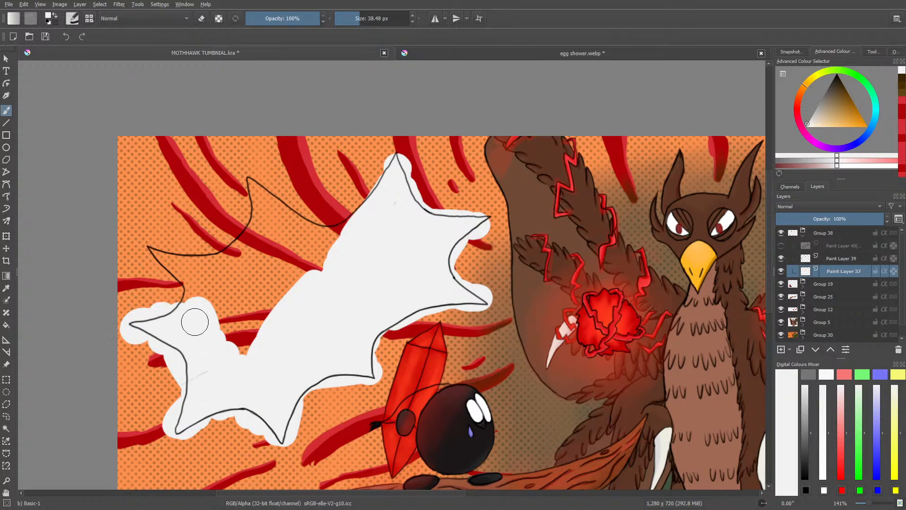
{"action": "left_click", "coordinate": [845, 258]}
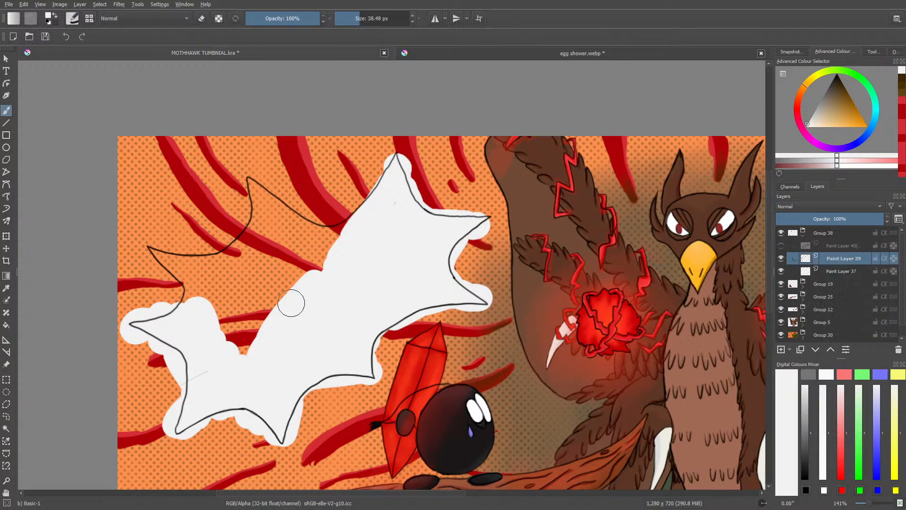
{"action": "key", "text": "e"}
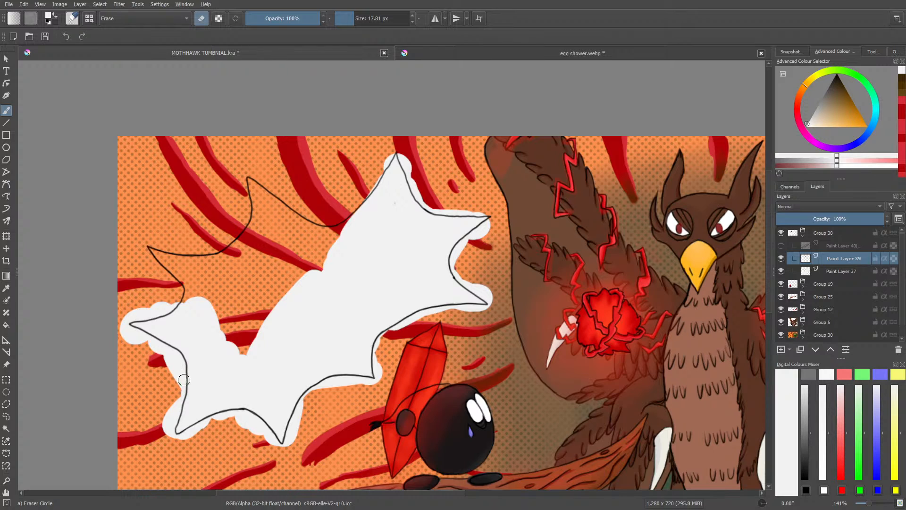
{"action": "left_click", "coordinate": [830, 271]}
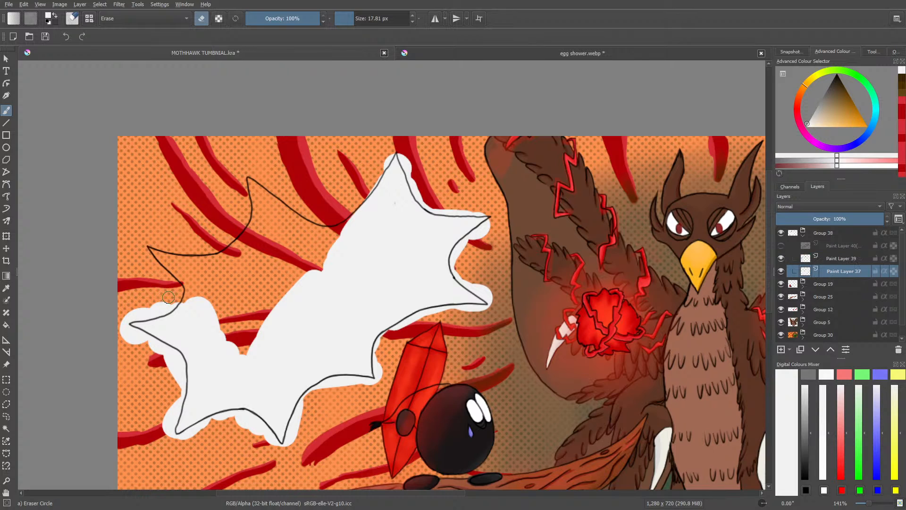
{"action": "key", "text": "slash"}
{"action": "mouse_move", "coordinate": [230, 341]}
{"action": "left_mouse_down"}
{"action": "mouse_move", "coordinate": [202, 288]}
{"action": "mouse_move", "coordinate": [193, 288]}
{"action": "mouse_move", "coordinate": [189, 310]}
{"action": "mouse_move", "coordinate": [149, 250]}
{"action": "mouse_move", "coordinate": [187, 261]}
{"action": "mouse_move", "coordinate": [253, 318]}
{"action": "mouse_move", "coordinate": [242, 213]}
{"action": "mouse_move", "coordinate": [276, 263]}
{"action": "mouse_move", "coordinate": [278, 207]}
{"action": "mouse_move", "coordinate": [306, 275]}
{"action": "mouse_move", "coordinate": [301, 236]}
{"action": "mouse_move", "coordinate": [268, 311]}
{"action": "mouse_move", "coordinate": [286, 291]}
{"action": "mouse_move", "coordinate": [334, 272]}
{"action": "mouse_move", "coordinate": [317, 228]}
{"action": "mouse_move", "coordinate": [353, 231]}
{"action": "mouse_move", "coordinate": [371, 204]}
{"action": "left_mouse_up"}
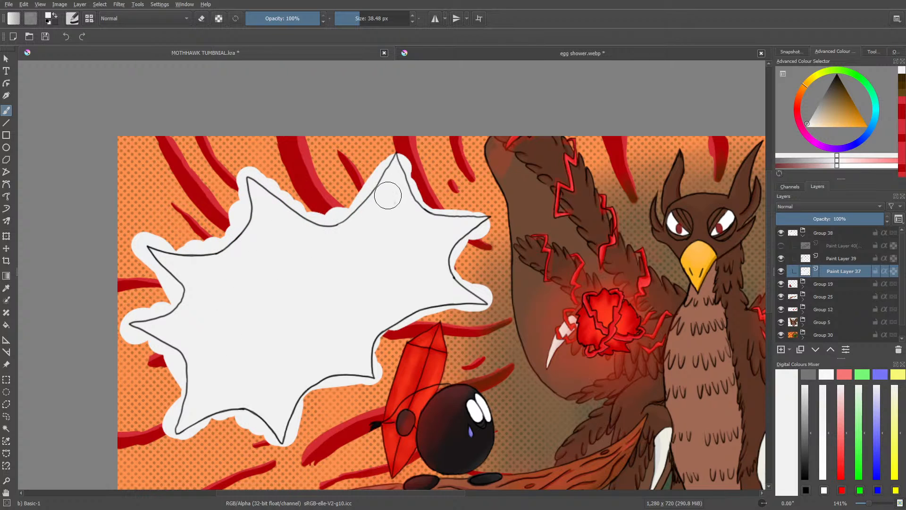
Step: Extend the off-white fill on Paint Layer 37 past the tips of the bubble's top and upper-right spikes
{"action": "left_click", "coordinate": [839, 258]}
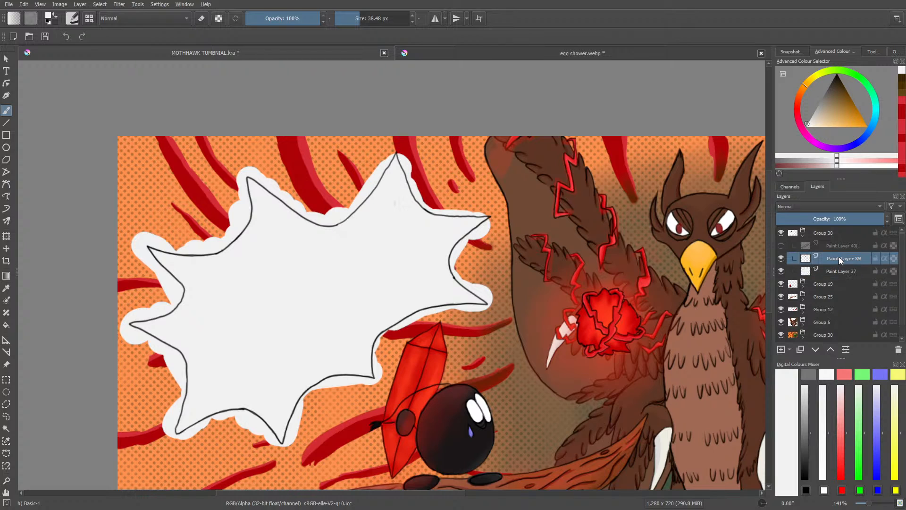
{"action": "key", "text": "e"}
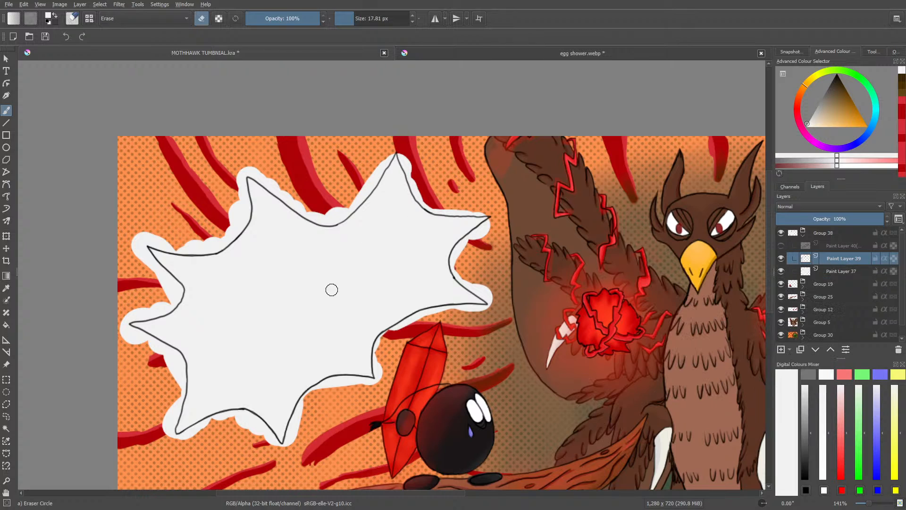
{"action": "left_click", "coordinate": [838, 271]}
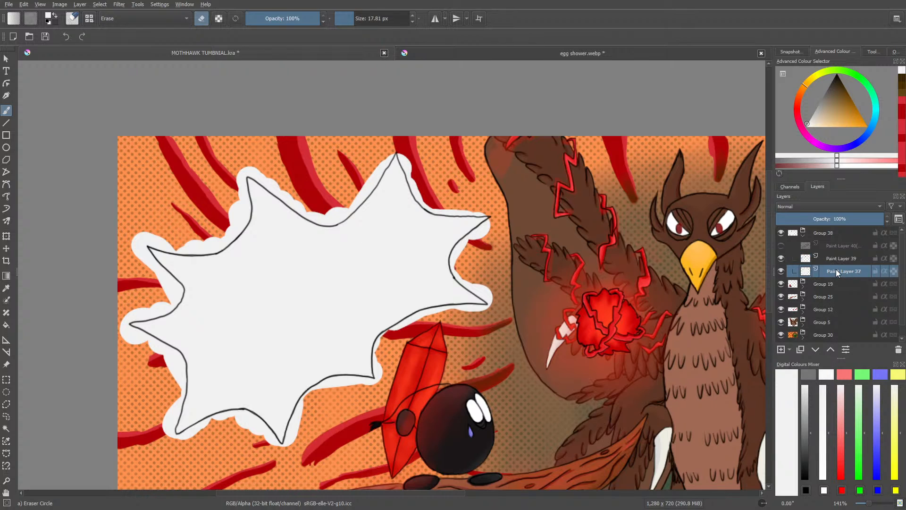
{"action": "key", "text": "e"}
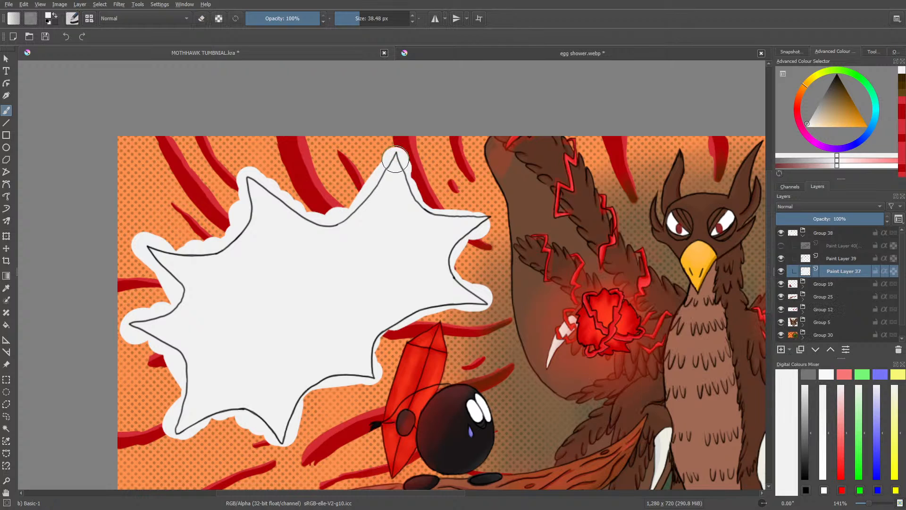
{"action": "mouse_move", "coordinate": [472, 215]}
{"action": "left_mouse_down"}
{"action": "mouse_move", "coordinate": [486, 221]}
{"action": "mouse_move", "coordinate": [437, 250]}
{"action": "left_mouse_up"}
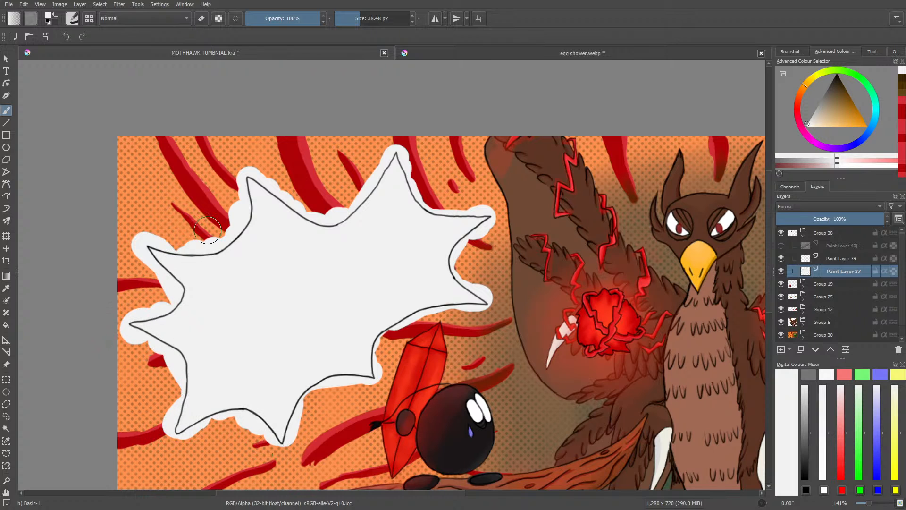
{"action": "left_click_drag", "start_coordinate": [369, 494], "coordinate": [329, 498]}
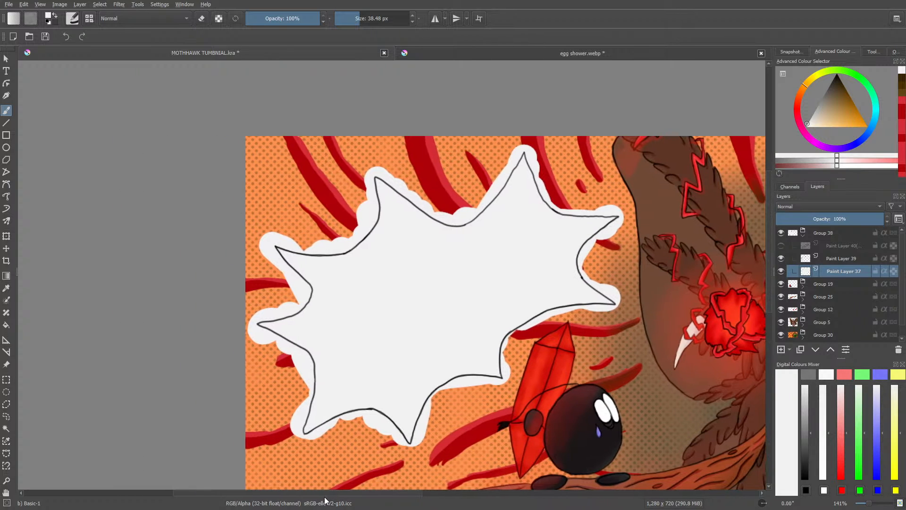
Step: Compare the thumbnail's speech bubble with the outline and lettering of the bubble in egg shower.webp
{"action": "left_click", "coordinate": [432, 53]}
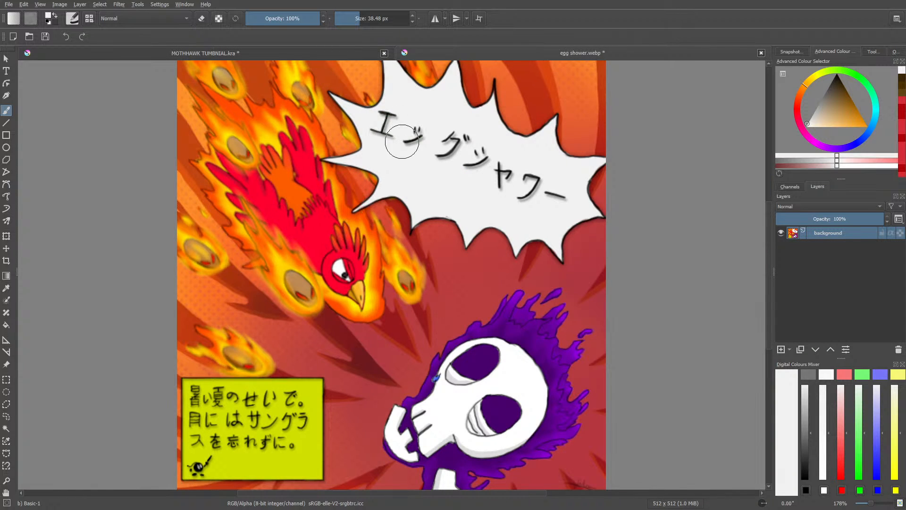
{"action": "left_click", "coordinate": [307, 52]}
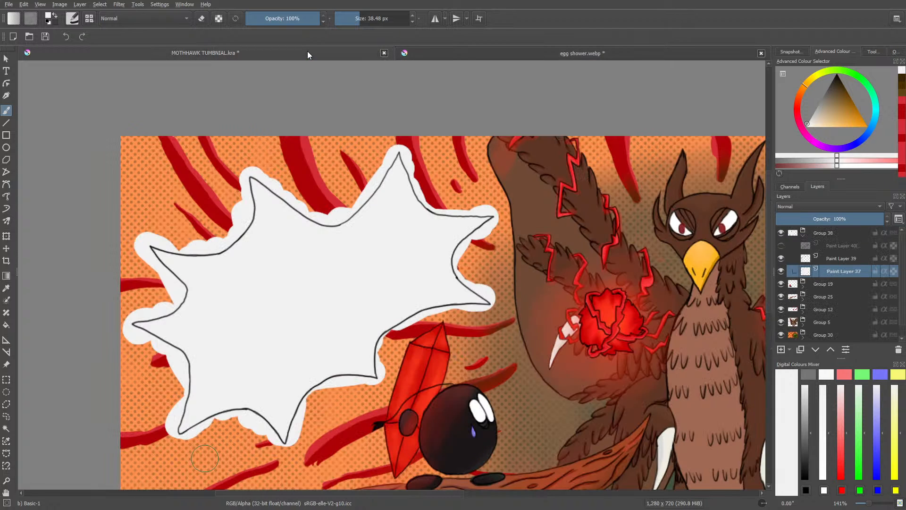
{"action": "left_click", "coordinate": [435, 52]}
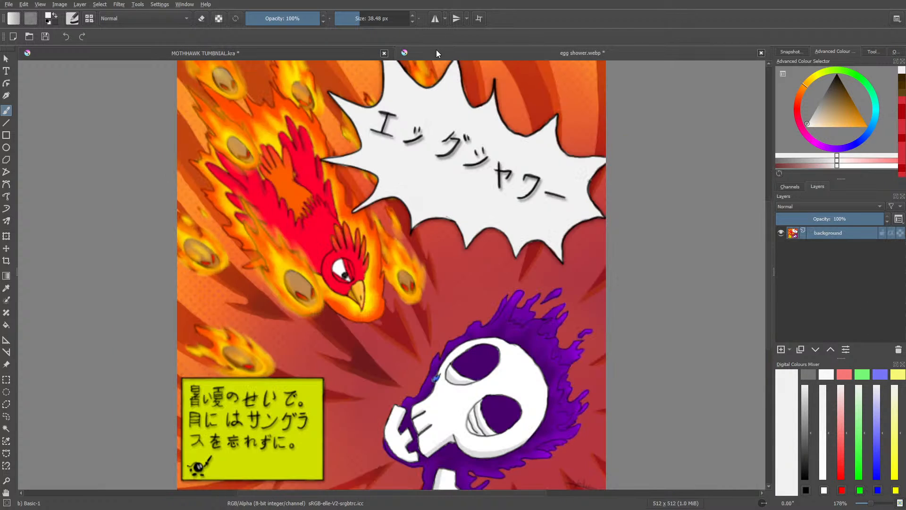
{"action": "key", "text": "e"}
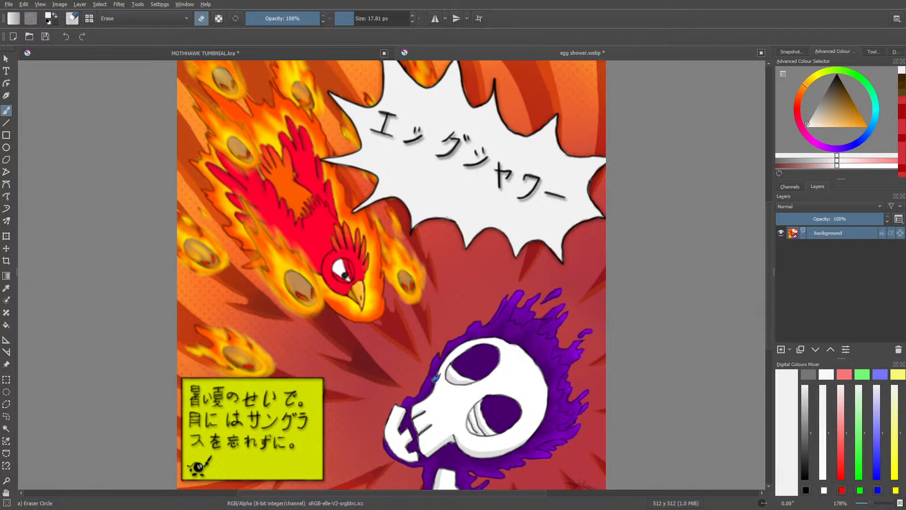
Step: Open fired up.webp from the fired up folder inside angry chicken as another speech bubble reference
{"action": "left_click", "coordinate": [29, 38]}
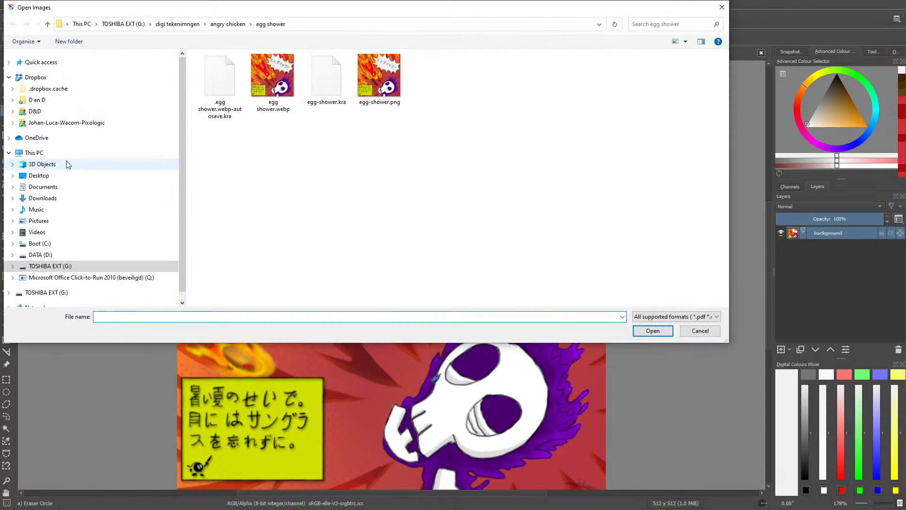
{"action": "left_click", "coordinate": [219, 24]}
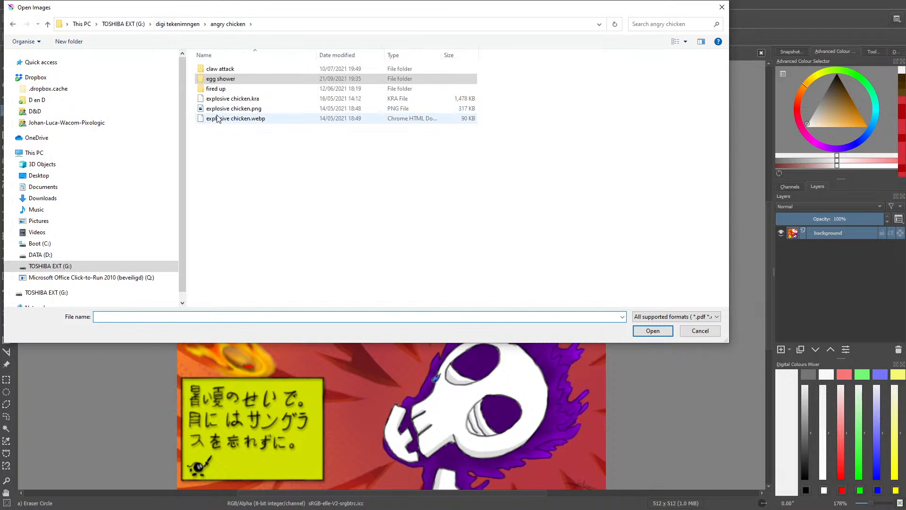
{"action": "left_click", "coordinate": [215, 89]}
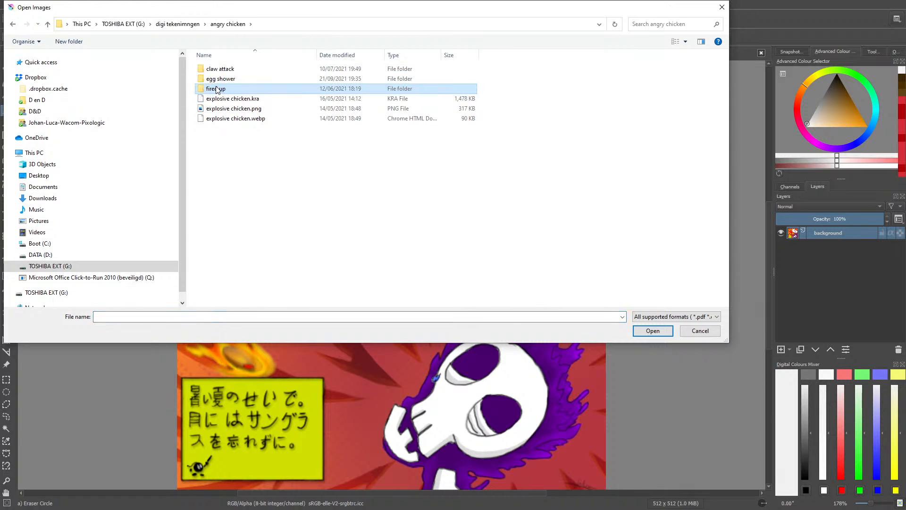
{"action": "left_click", "coordinate": [652, 330]}
{"action": "key", "text": "Right"}
{"action": "key", "text": "Right"}
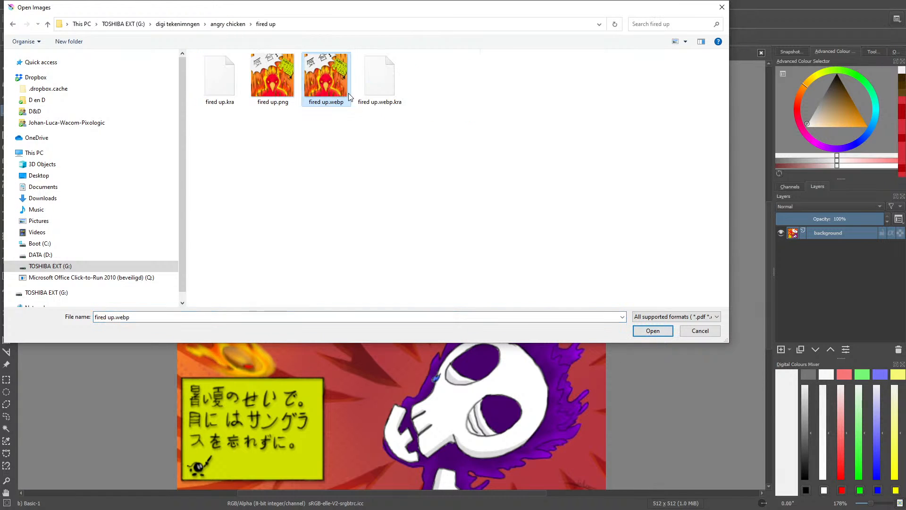
{"action": "left_click", "coordinate": [652, 330]}
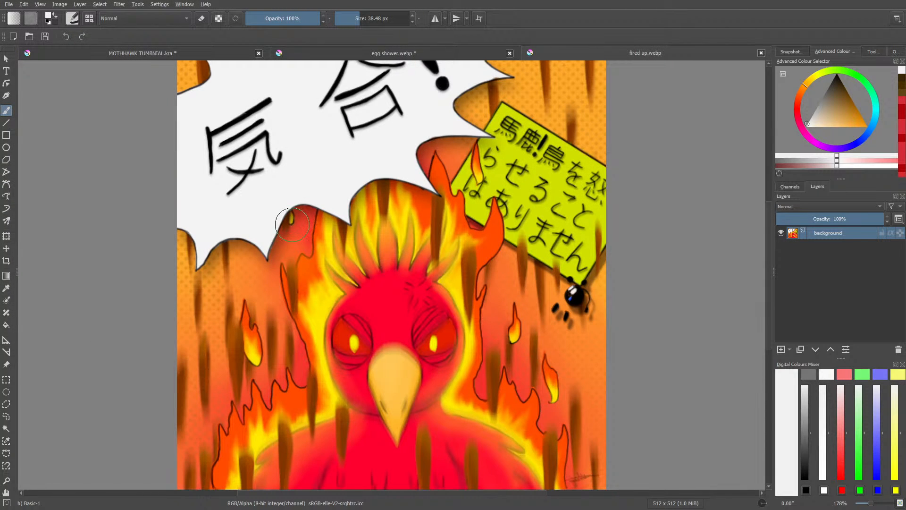
Step: Compare the speech bubble styles in egg shower.webp and fired up.webp with the thumbnail's bubble
{"action": "left_click", "coordinate": [333, 49]}
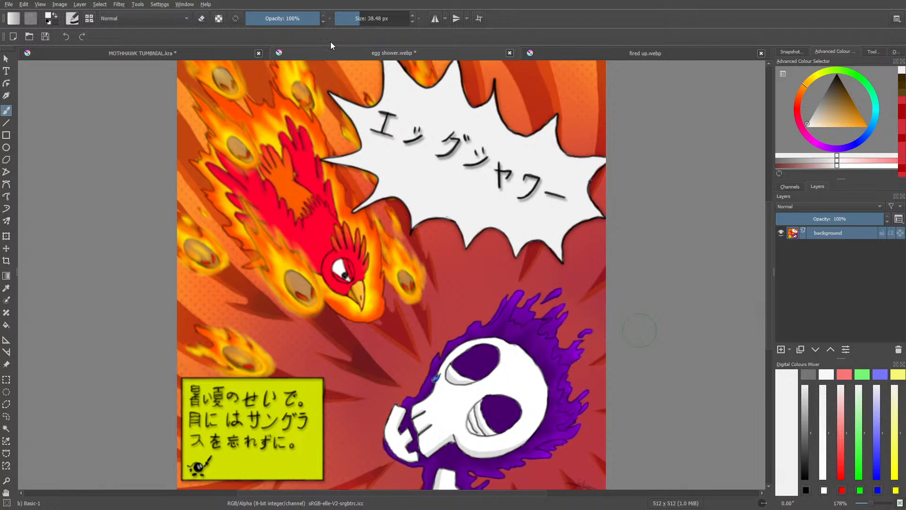
{"action": "left_click", "coordinate": [209, 53]}
{"action": "left_click", "coordinate": [563, 52]}
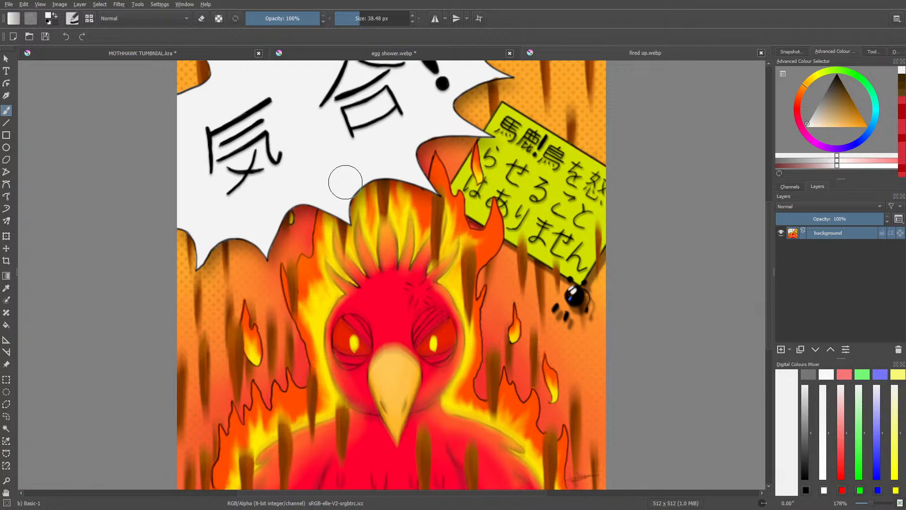
{"action": "left_click", "coordinate": [180, 55]}
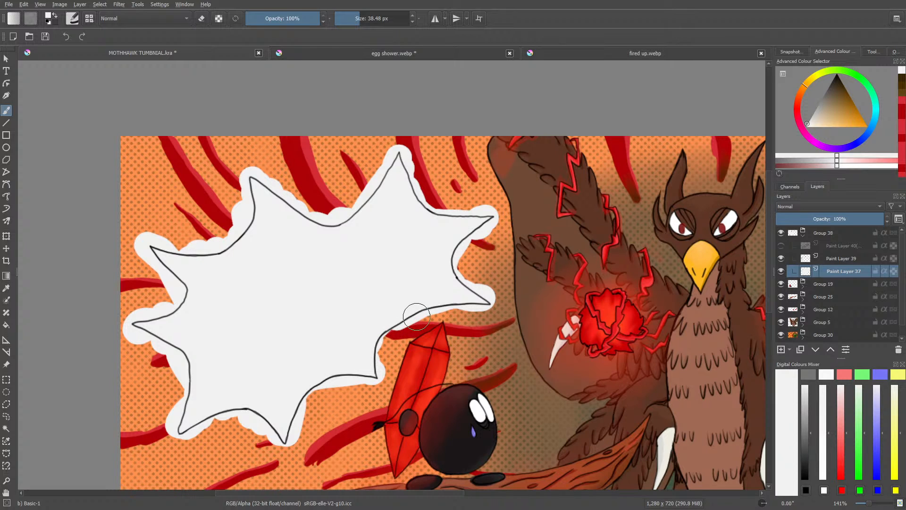
Step: Add a new paint layer above the outline on Paint Layer 39 and lower the outline layer's opacity to 60%
{"action": "left_click", "coordinate": [833, 257]}
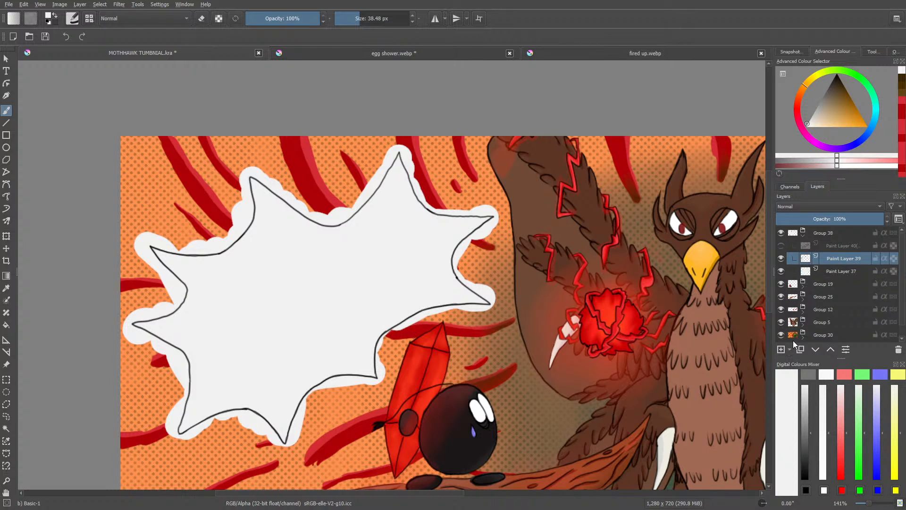
{"action": "left_click", "coordinate": [781, 349]}
{"action": "left_click", "coordinate": [831, 268]}
{"action": "left_click_drag", "start_coordinate": [834, 218], "coordinate": [841, 218]}
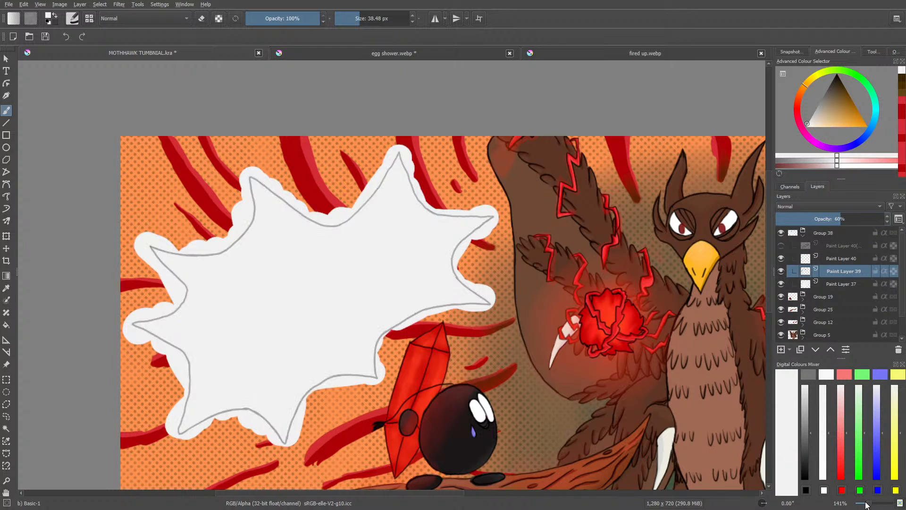
{"action": "left_click_drag", "start_coordinate": [869, 503], "coordinate": [872, 502]}
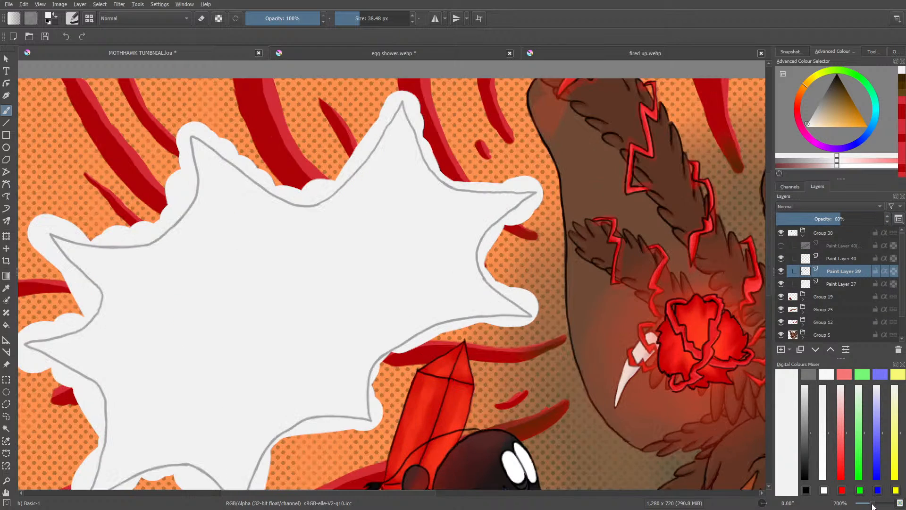
Step: Set up inking on Paint Layer 40 with the Ink-3 Gpen brush preset and black as the painting colour
{"action": "left_click", "coordinate": [835, 256]}
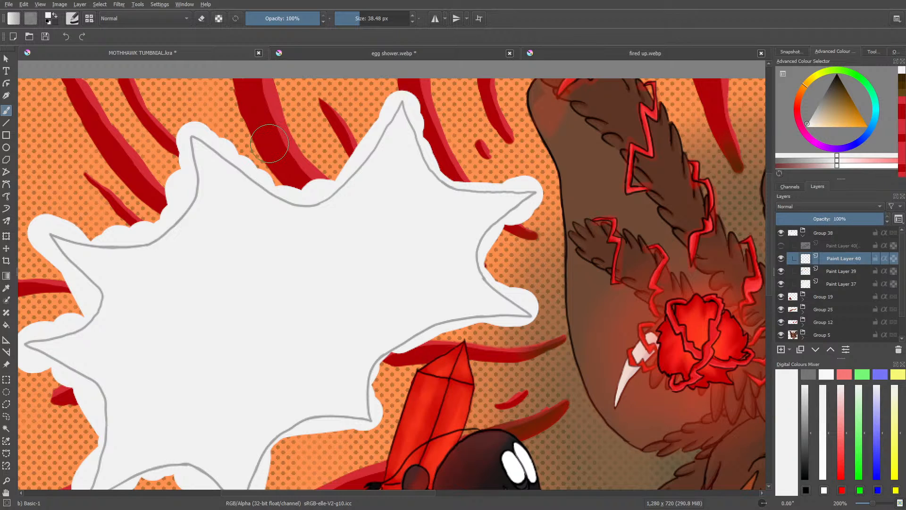
{"action": "left_click", "coordinate": [72, 16]}
{"action": "left_click", "coordinate": [88, 145]}
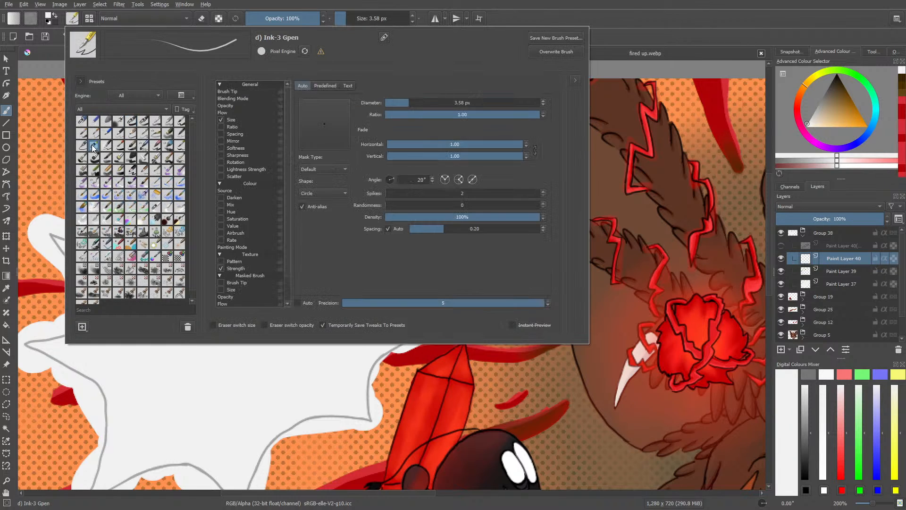
{"action": "right_click", "coordinate": [40, 118]}
{"action": "left_click", "coordinate": [301, 183]}
{"action": "right_click", "coordinate": [303, 162]}
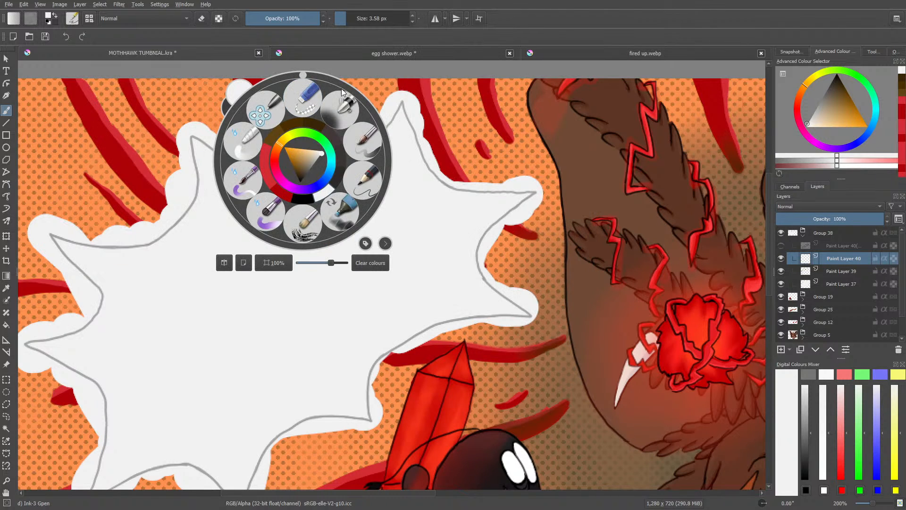
{"action": "left_click", "coordinate": [420, 126]}
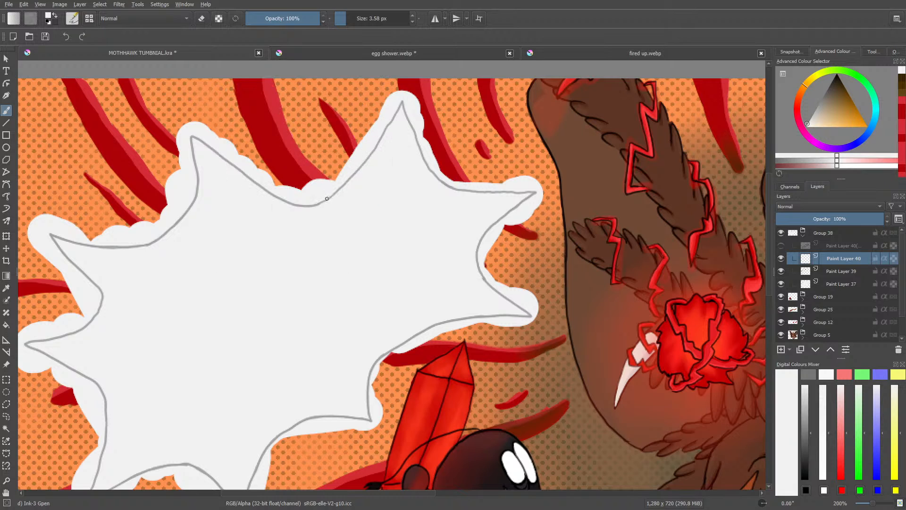
{"action": "mouse_move", "coordinate": [333, 194]}
{"action": "left_mouse_down"}
{"action": "mouse_move", "coordinate": [377, 165]}
{"action": "mouse_move", "coordinate": [359, 191]}
{"action": "left_mouse_up"}
{"action": "right_click", "coordinate": [360, 168]}
{"action": "left_click", "coordinate": [302, 89]}
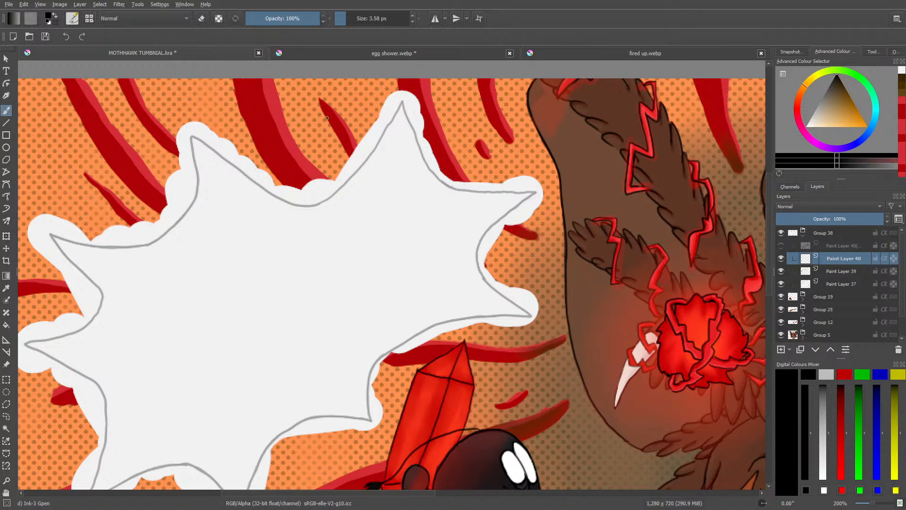
Step: Switch to the browser's Google Translate result for the title 蛾の鷹プロジェクト and move its window clear of the canvas
{"action": "key", "text": "alt+Tab"}
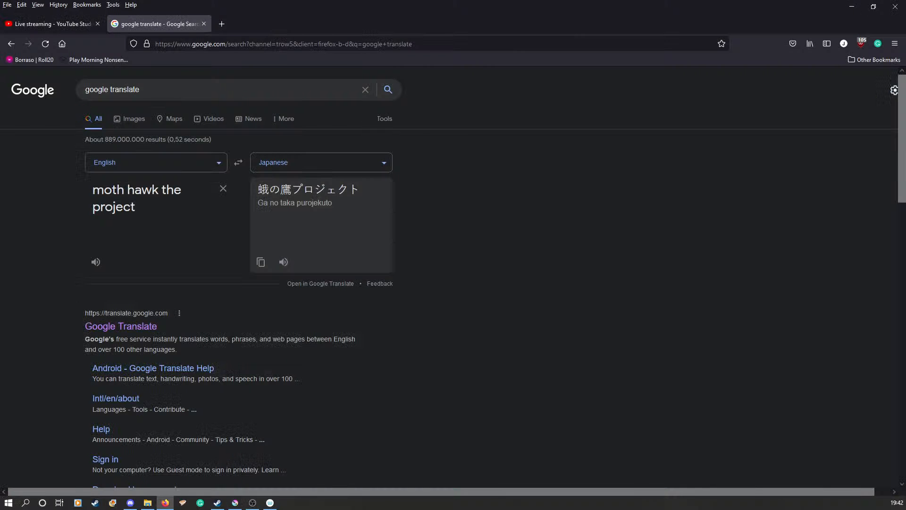
{"action": "left_click_drag", "start_coordinate": [557, 3], "coordinate": [1, 2]}
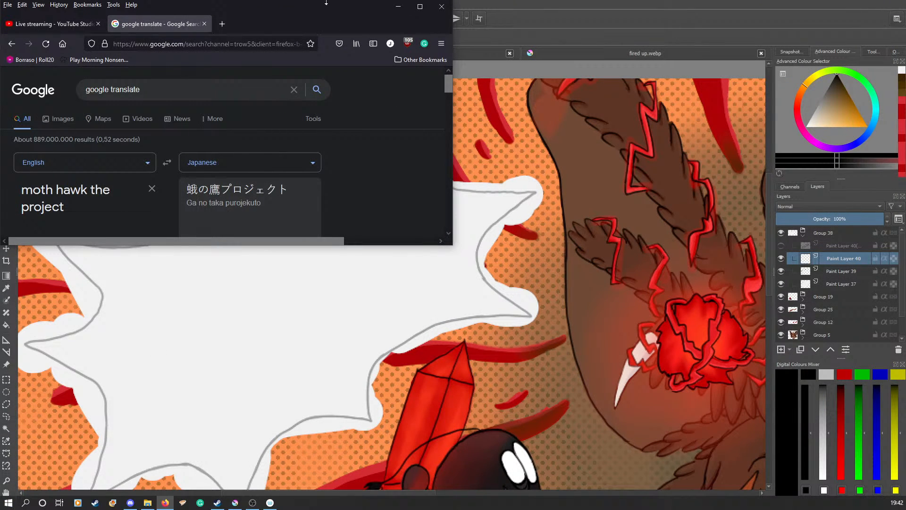
{"action": "left_click_drag", "start_coordinate": [325, 7], "coordinate": [0, 147]}
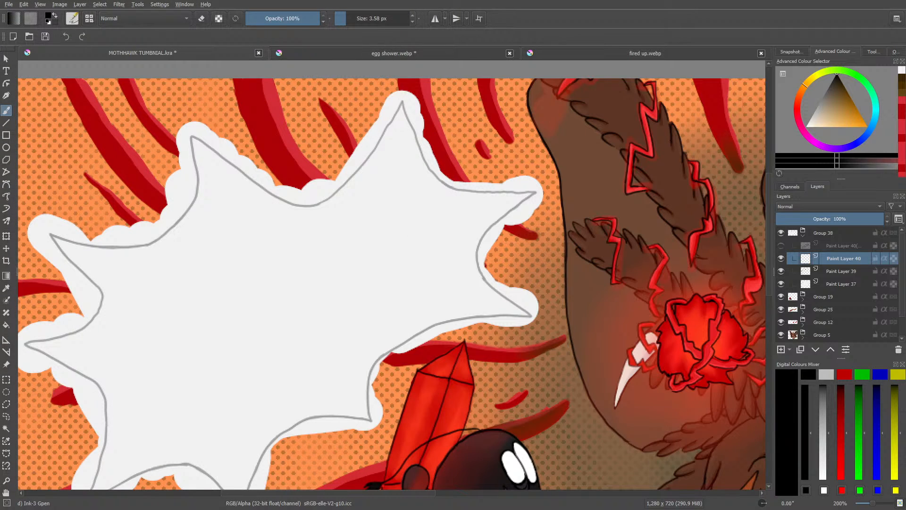
Step: Set the brush size to 5.09 px and ink the speech bubble's tall upper spike and two right-hand spikes, checking egg shower.webp for line style
{"action": "left_click", "coordinate": [345, 17]}
{"action": "left_click", "coordinate": [347, 18]}
{"action": "mouse_move", "coordinate": [323, 201]}
{"action": "left_mouse_down"}
{"action": "mouse_move", "coordinate": [367, 158]}
{"action": "mouse_move", "coordinate": [402, 102]}
{"action": "left_mouse_up"}
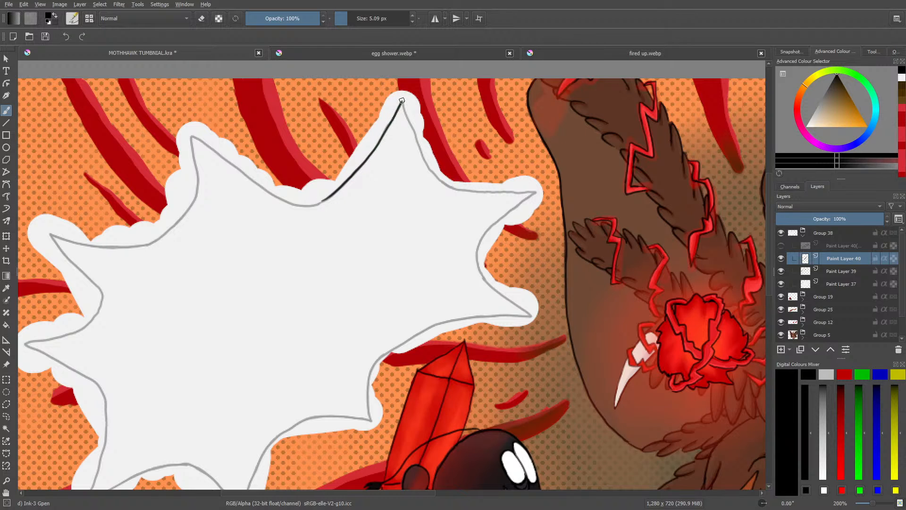
{"action": "left_click", "coordinate": [442, 52]}
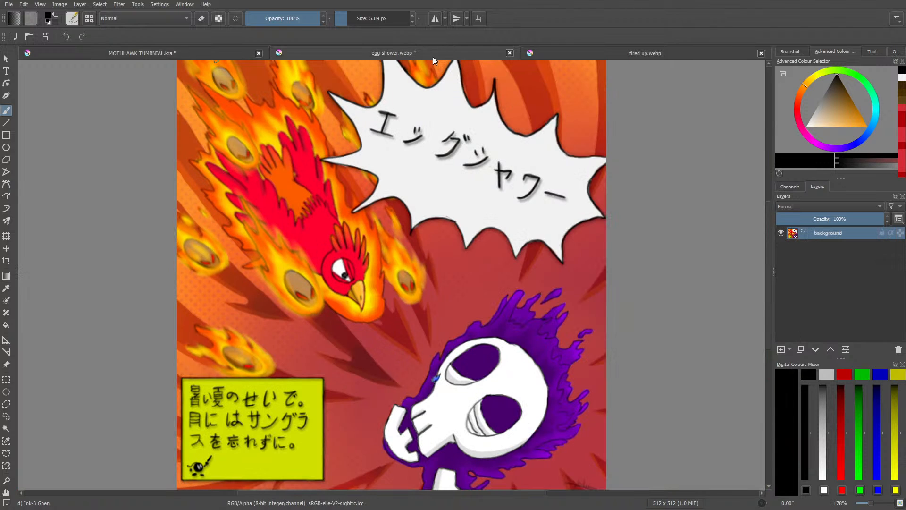
{"action": "left_click", "coordinate": [234, 49]}
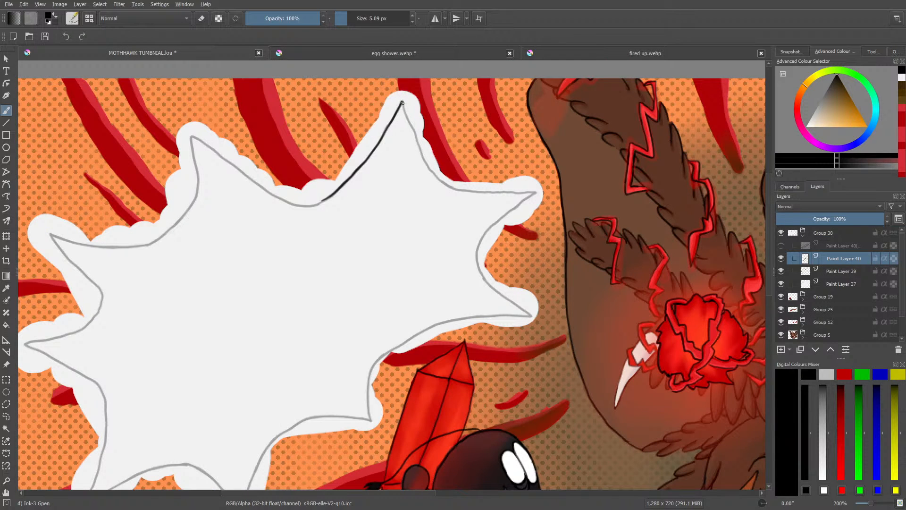
{"action": "mouse_move", "coordinate": [410, 121]}
{"action": "left_mouse_down"}
{"action": "mouse_move", "coordinate": [448, 185]}
{"action": "mouse_move", "coordinate": [537, 190]}
{"action": "mouse_move", "coordinate": [478, 254]}
{"action": "left_mouse_up"}
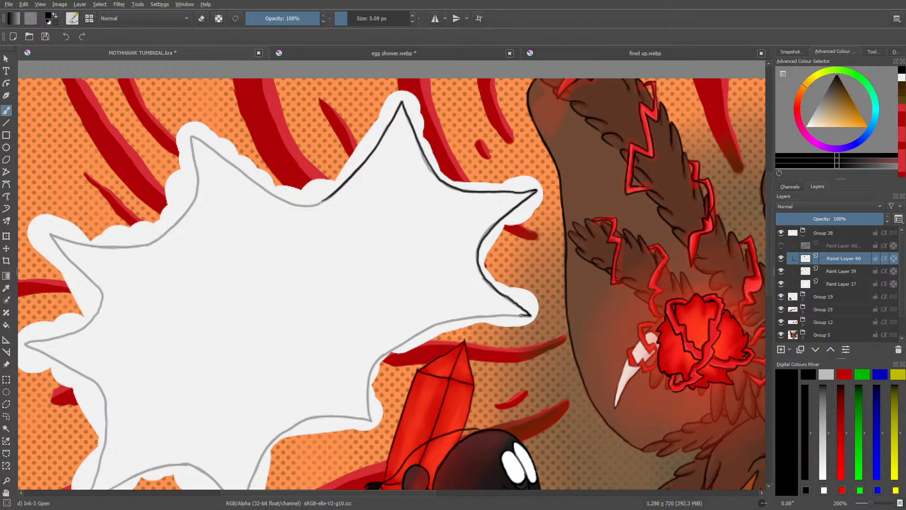
{"action": "left_click_drag", "start_coordinate": [499, 315], "coordinate": [430, 331]}
Step: Rotate the canvas, undo the red stroke, restore black and ink the bubble's lower-right edge and spike beside the red crystal
{"action": "right_click", "coordinate": [313, 257]}
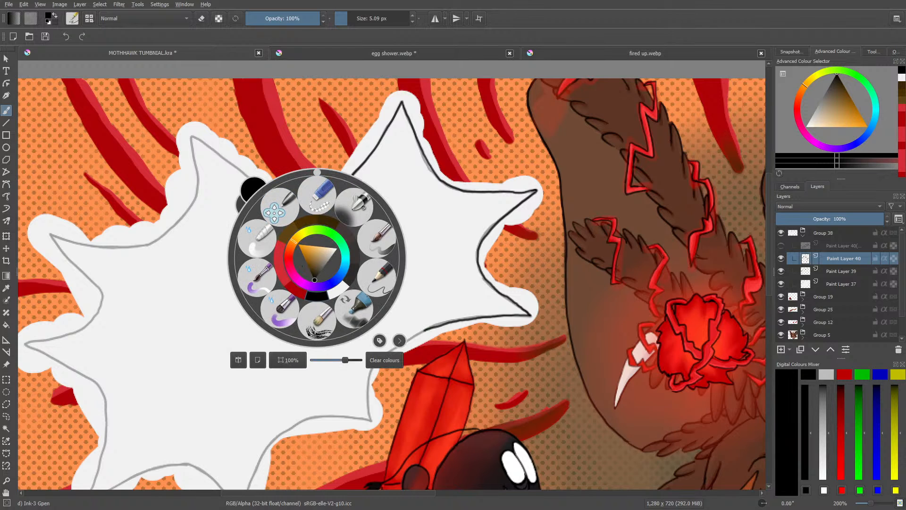
{"action": "left_click_drag", "start_coordinate": [315, 171], "coordinate": [277, 249]}
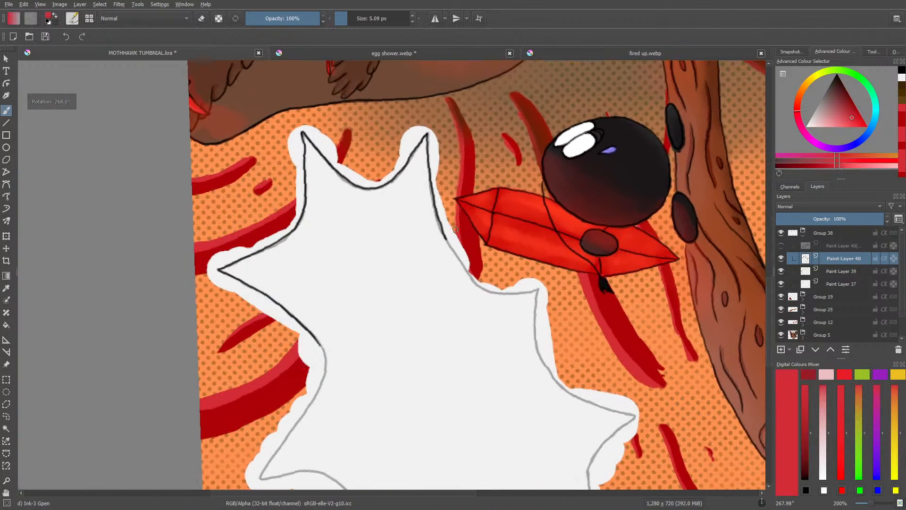
{"action": "left_click_drag", "start_coordinate": [444, 236], "coordinate": [471, 280]}
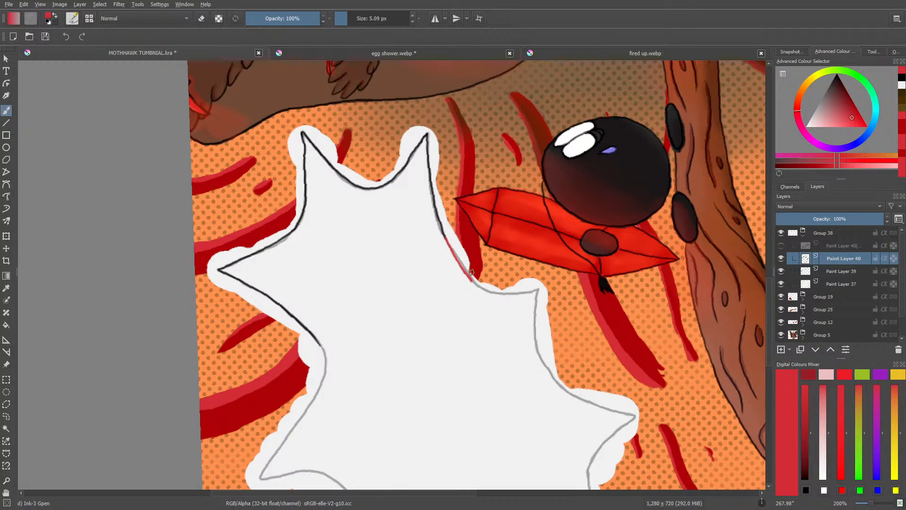
{"action": "key", "text": "ctrl+z"}
{"action": "right_click", "coordinate": [454, 273]}
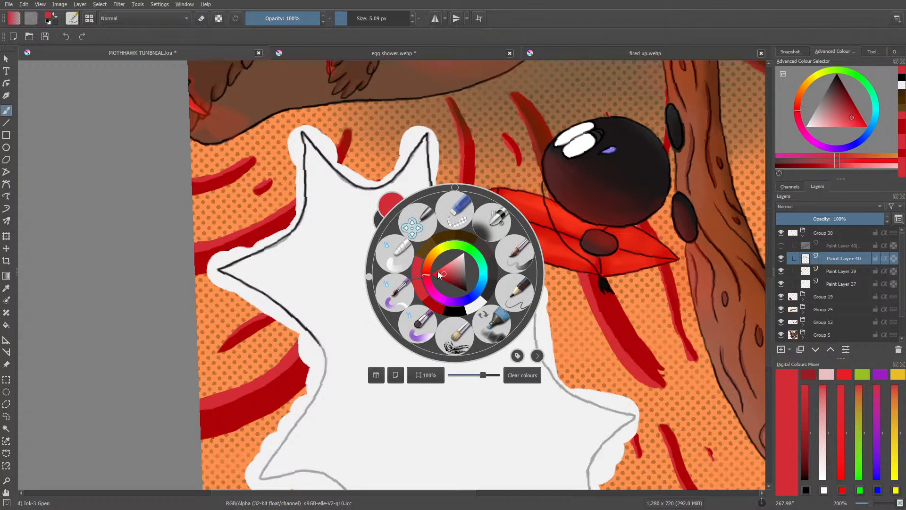
{"action": "left_click", "coordinate": [458, 311]}
{"action": "right_click", "coordinate": [458, 311]}
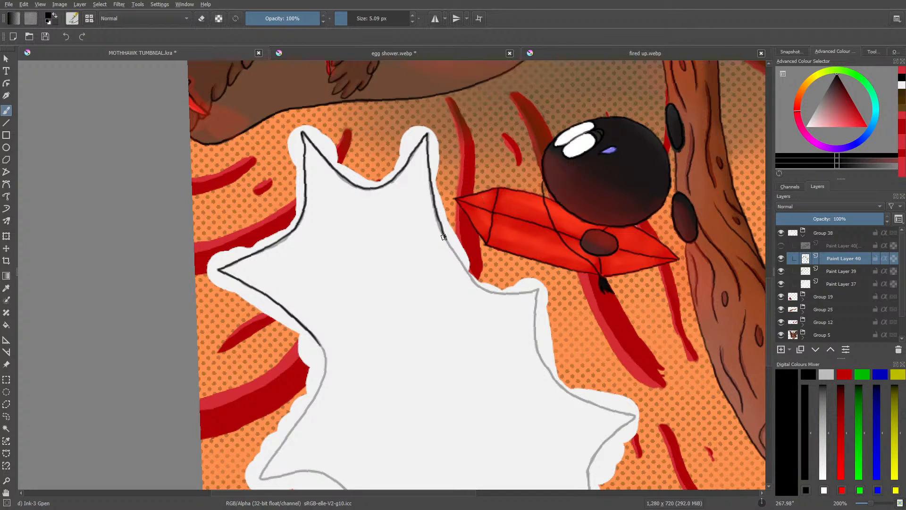
{"action": "mouse_move", "coordinate": [445, 239]}
{"action": "left_mouse_down"}
{"action": "mouse_move", "coordinate": [483, 288]}
{"action": "mouse_move", "coordinate": [538, 291]}
{"action": "mouse_move", "coordinate": [540, 352]}
{"action": "mouse_move", "coordinate": [570, 390]}
{"action": "left_mouse_up"}
Step: Rotate the canvas to about 179° and ink the two spikes along the speech bubble's bottom edge
{"action": "right_click", "coordinate": [367, 272]}
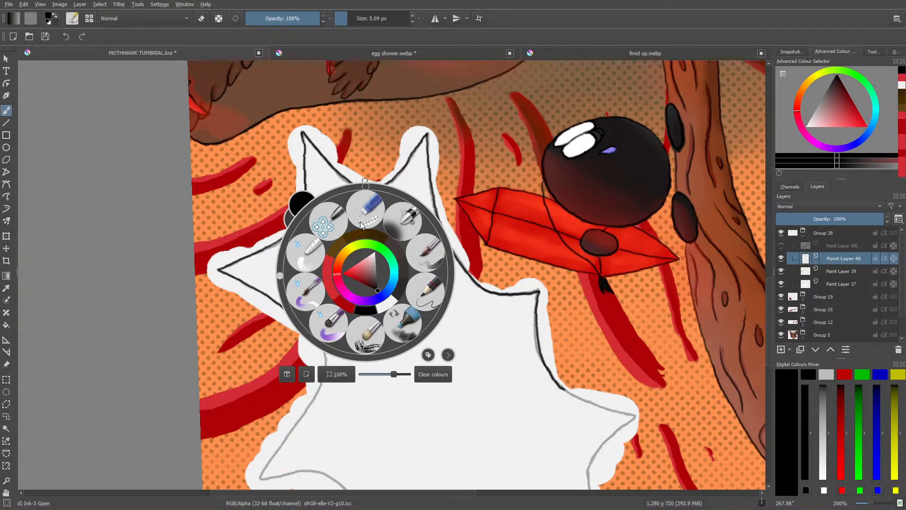
{"action": "left_click", "coordinate": [365, 186]}
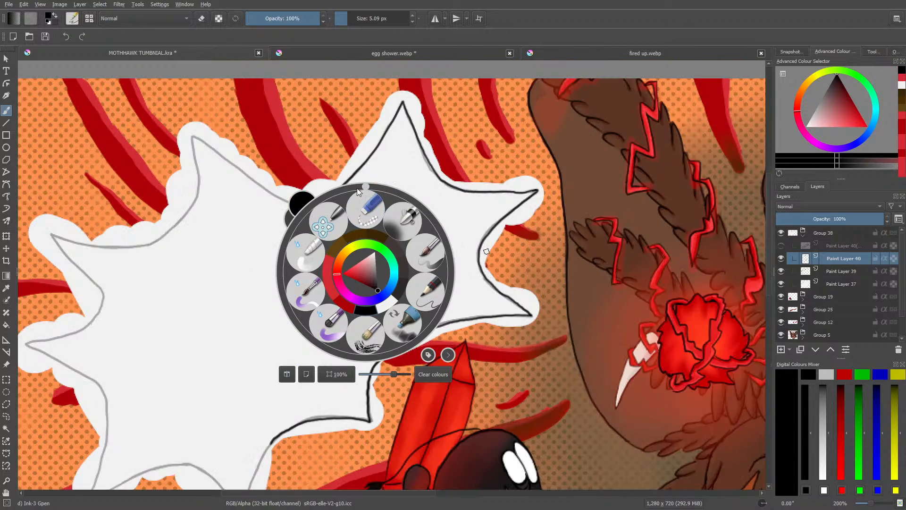
{"action": "left_click_drag", "start_coordinate": [357, 188], "coordinate": [366, 313]}
{"action": "right_click", "coordinate": [367, 313]}
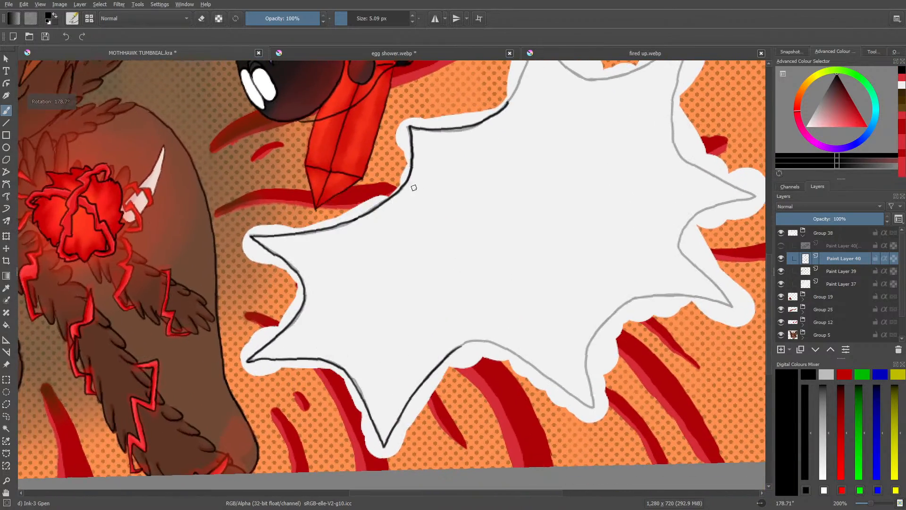
{"action": "left_click_drag", "start_coordinate": [769, 279], "coordinate": [766, 237]}
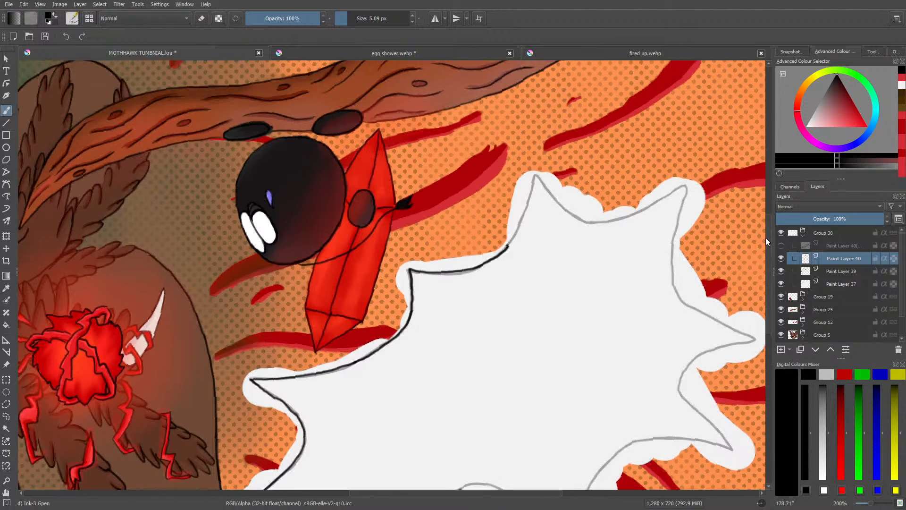
{"action": "mouse_move", "coordinate": [507, 245]}
{"action": "left_mouse_down"}
{"action": "mouse_move", "coordinate": [535, 175]}
{"action": "mouse_move", "coordinate": [569, 211]}
{"action": "mouse_move", "coordinate": [596, 224]}
{"action": "mouse_move", "coordinate": [688, 186]}
{"action": "mouse_move", "coordinate": [679, 220]}
{"action": "left_mouse_up"}
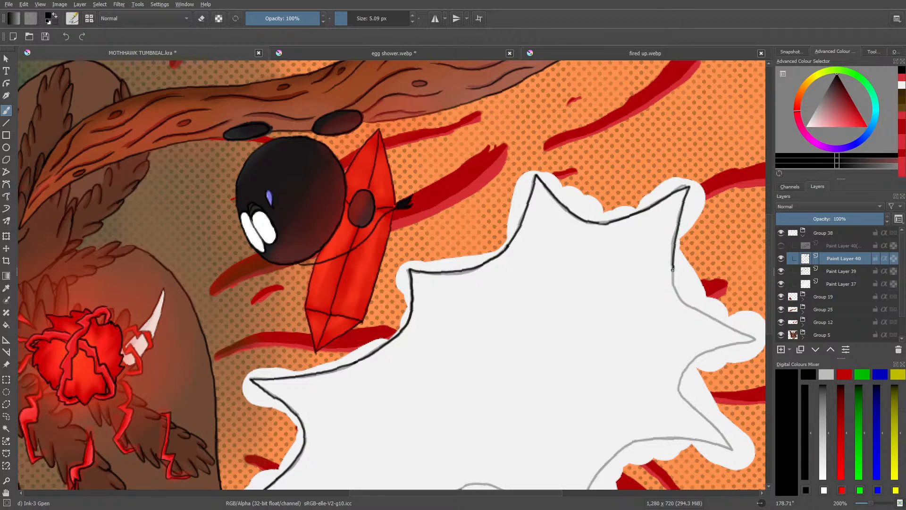
Step: Rotate the canvas to about 113° and ink the speech bubble's lower-left edge up to its left spike
{"action": "right_click", "coordinate": [598, 269]}
{"action": "left_click", "coordinate": [588, 195]}
{"action": "left_click_drag", "start_coordinate": [587, 193], "coordinate": [616, 279]}
{"action": "left_click_drag", "start_coordinate": [769, 240], "coordinate": [771, 181]}
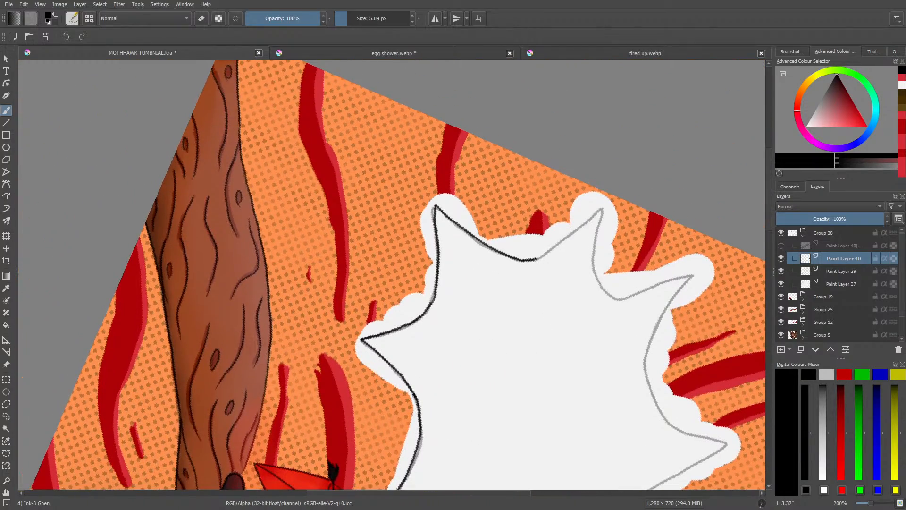
{"action": "mouse_move", "coordinate": [536, 258]}
{"action": "left_mouse_down"}
{"action": "mouse_move", "coordinate": [603, 207]}
{"action": "mouse_move", "coordinate": [600, 271]}
{"action": "mouse_move", "coordinate": [620, 294]}
{"action": "mouse_move", "coordinate": [634, 293]}
{"action": "left_mouse_up"}
Step: Ink the bubble's upper-left spikes with the canvas turned to about 64°, close the black outline and reset the canvas rotation
{"action": "right_click", "coordinate": [571, 293]}
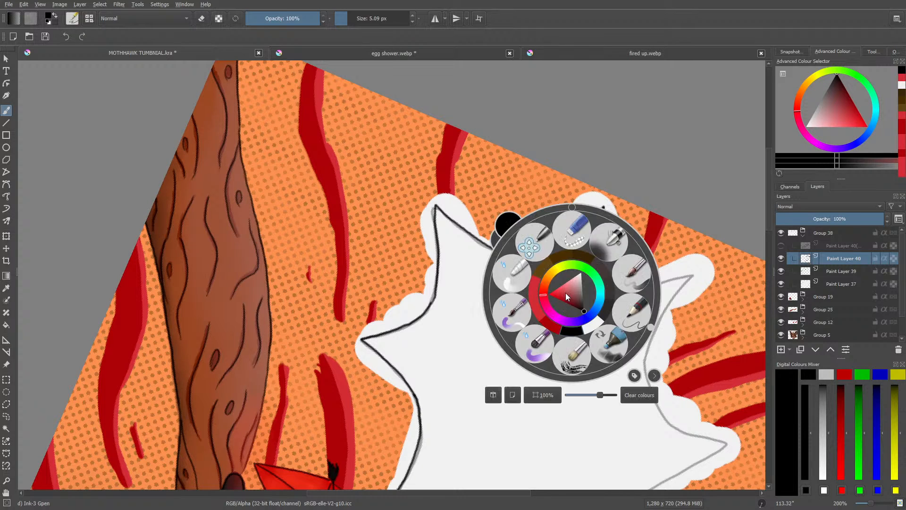
{"action": "left_click_drag", "start_coordinate": [652, 321], "coordinate": [646, 259]}
{"action": "left_click_drag", "start_coordinate": [770, 238], "coordinate": [764, 189]}
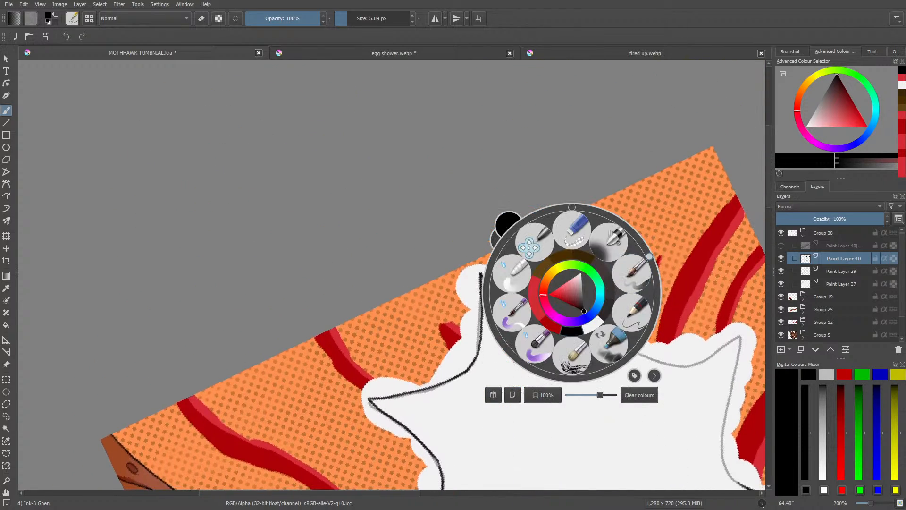
{"action": "key", "text": "Escape"}
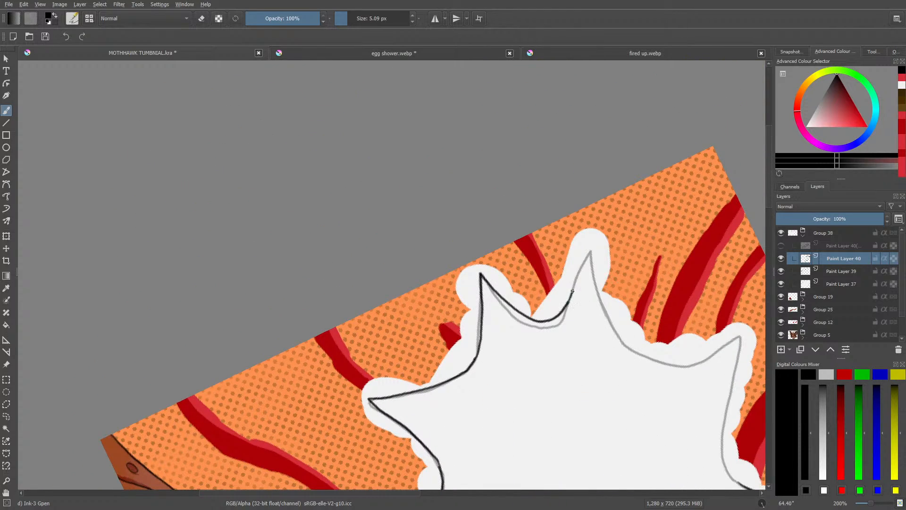
{"action": "left_click_drag", "start_coordinate": [591, 251], "coordinate": [596, 279]}
{"action": "left_click_drag", "start_coordinate": [612, 319], "coordinate": [676, 356]}
{"action": "left_click_drag", "start_coordinate": [405, 493], "coordinate": [471, 493]}
{"action": "left_click_drag", "start_coordinate": [768, 200], "coordinate": [768, 231]}
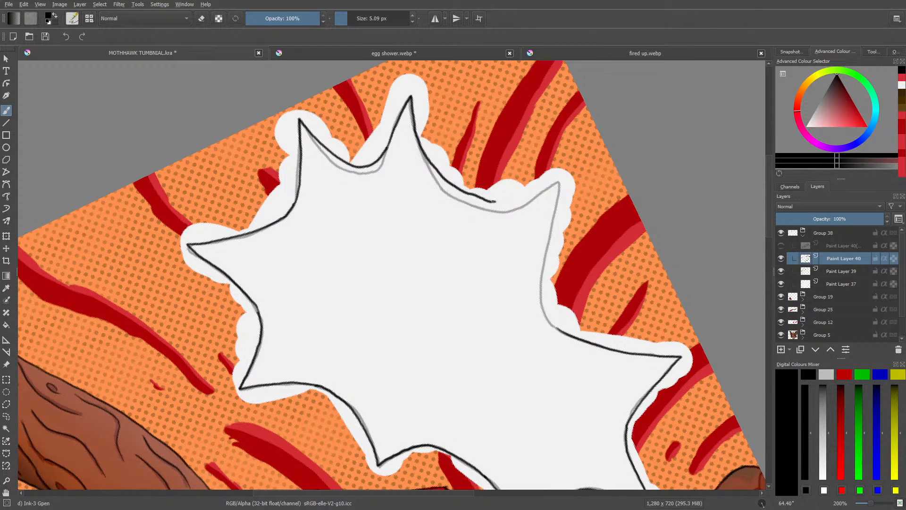
{"action": "left_click_drag", "start_coordinate": [510, 200], "coordinate": [561, 182]}
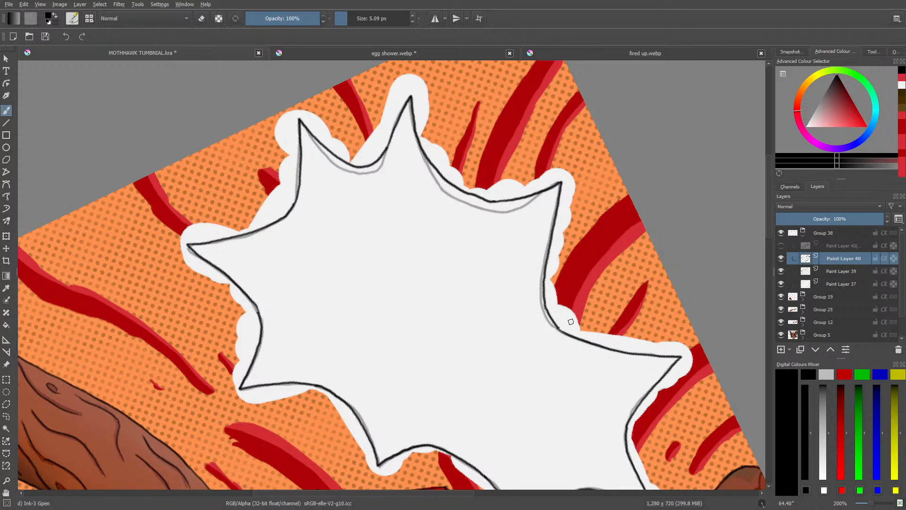
{"action": "right_click", "coordinate": [226, 261]}
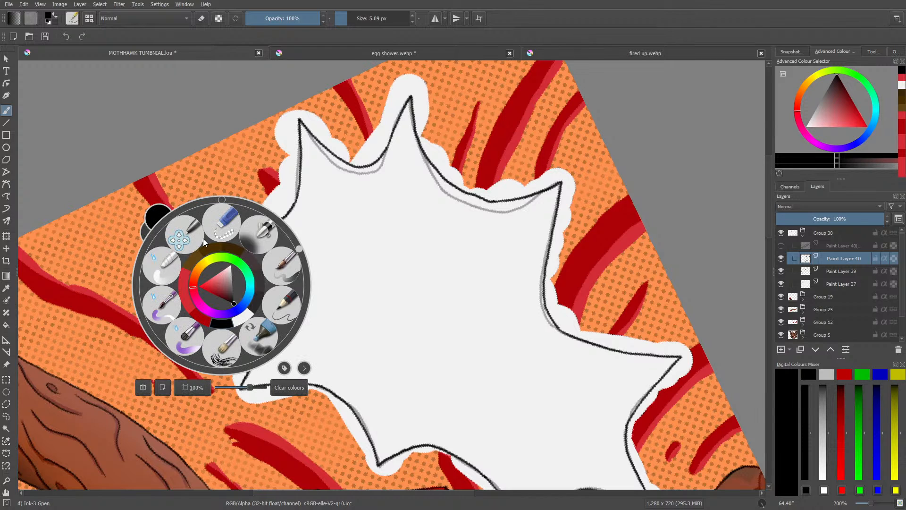
{"action": "left_click", "coordinate": [218, 196]}
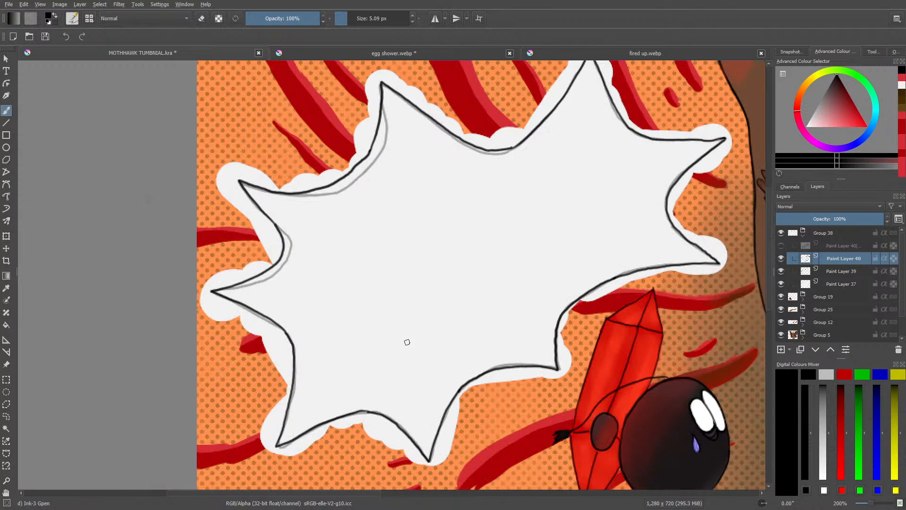
Step: Delete the old grey outline on Paint Layer 39 and return to Paint Layer 40 with the inking brush
{"action": "key", "text": "e"}
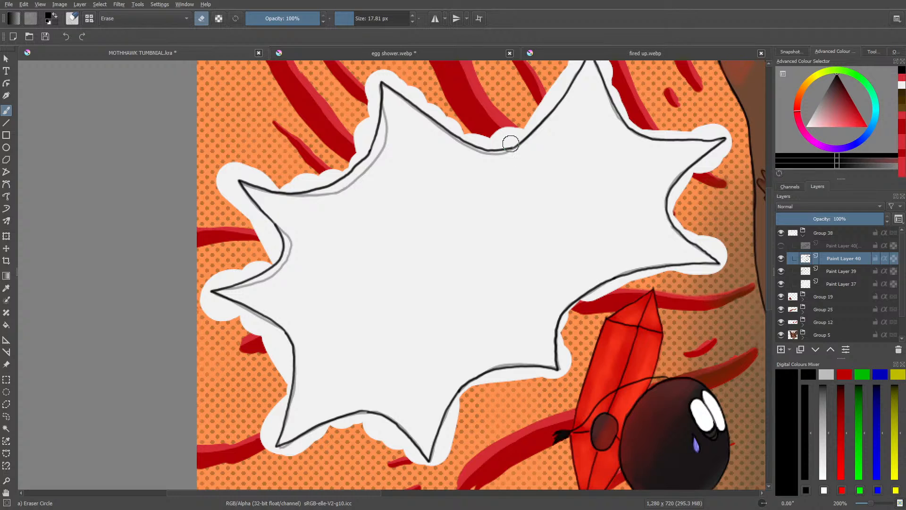
{"action": "left_click", "coordinate": [833, 282]}
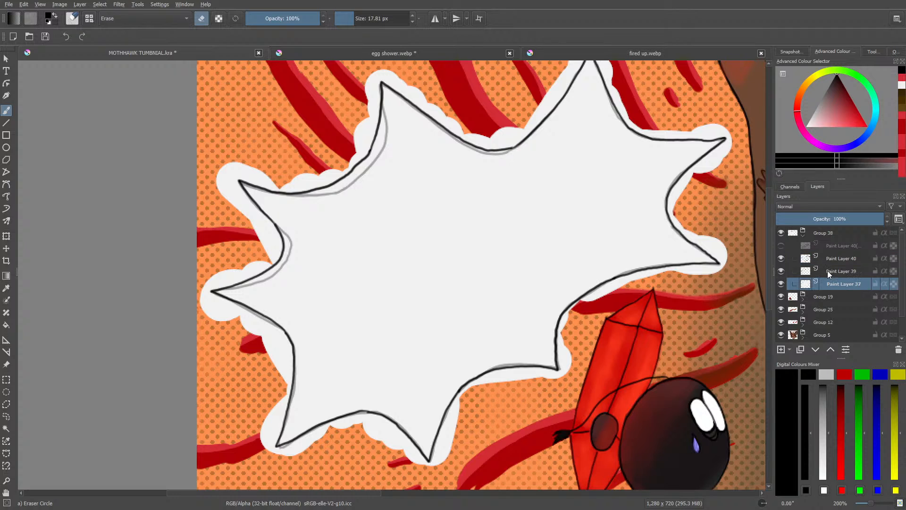
{"action": "left_click", "coordinate": [828, 273]}
{"action": "left_click", "coordinate": [896, 351]}
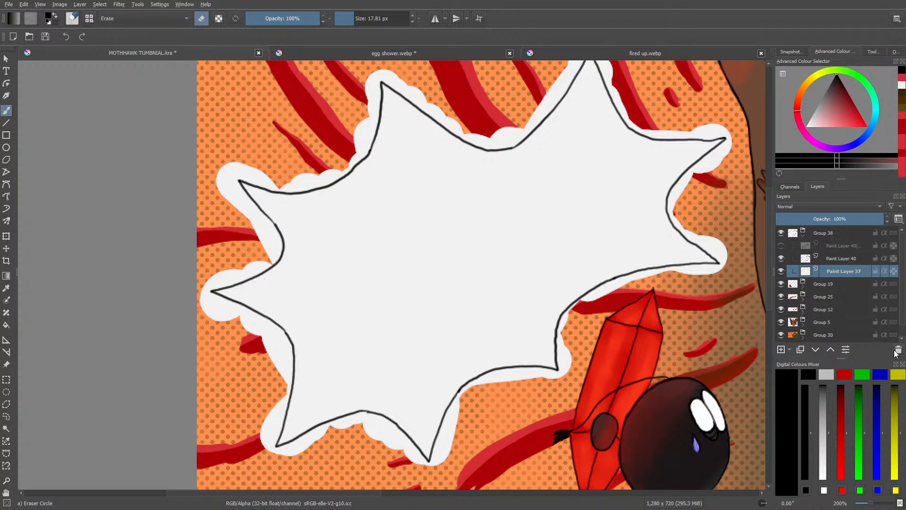
{"action": "mouse_move", "coordinate": [813, 277]}
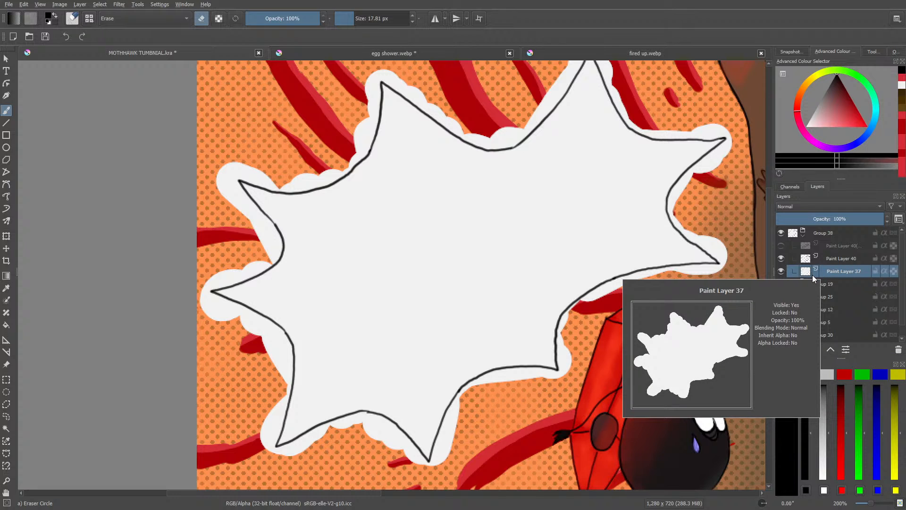
{"action": "left_click", "coordinate": [834, 258]}
{"action": "key", "text": "e"}
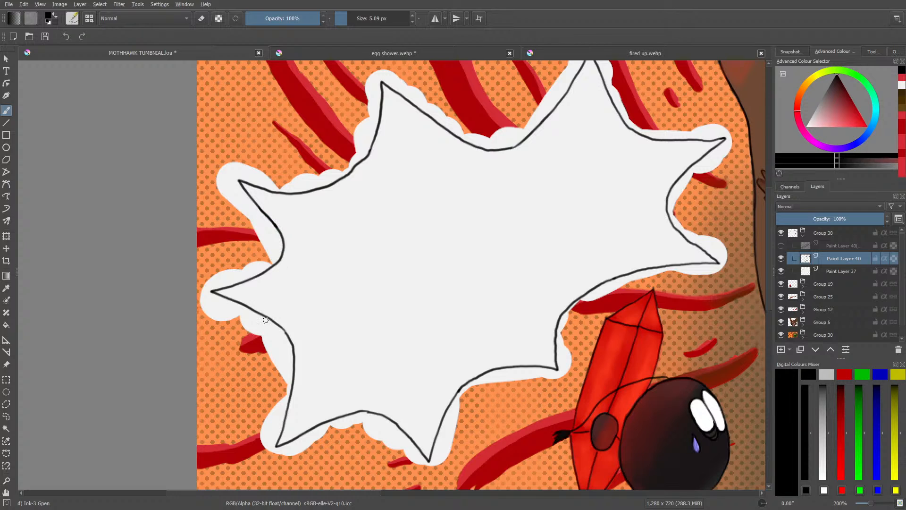
Step: On Paint Layer 37, erase the white fill spilling outside the outline along the bubble's left, lower-left and upper-left edges
{"action": "key", "text": "e"}
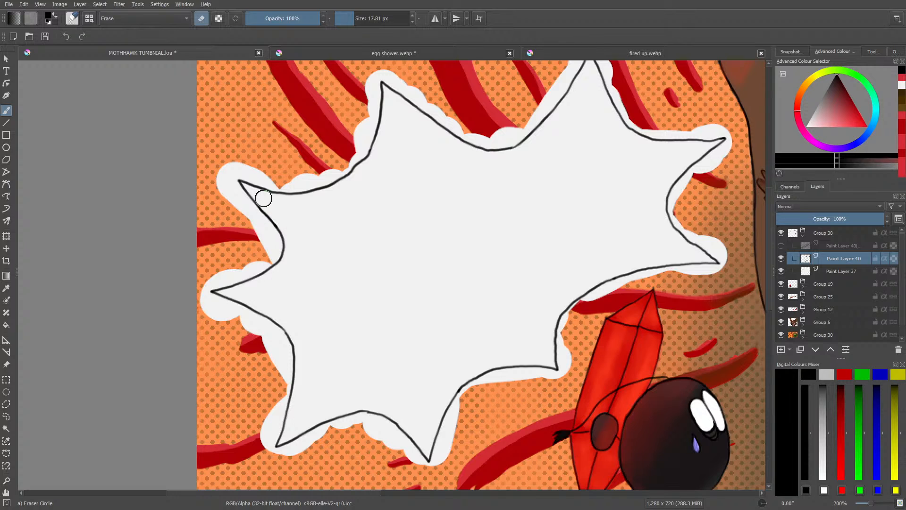
{"action": "left_click", "coordinate": [838, 269]}
{"action": "mouse_move", "coordinate": [220, 189]}
{"action": "left_mouse_down"}
{"action": "mouse_move", "coordinate": [253, 226]}
{"action": "mouse_move", "coordinate": [229, 180]}
{"action": "mouse_move", "coordinate": [269, 225]}
{"action": "mouse_move", "coordinate": [275, 254]}
{"action": "mouse_move", "coordinate": [270, 259]}
{"action": "mouse_move", "coordinate": [263, 232]}
{"action": "mouse_move", "coordinate": [256, 264]}
{"action": "mouse_move", "coordinate": [266, 262]}
{"action": "mouse_move", "coordinate": [253, 269]}
{"action": "mouse_move", "coordinate": [261, 266]}
{"action": "mouse_move", "coordinate": [210, 283]}
{"action": "mouse_move", "coordinate": [225, 265]}
{"action": "mouse_move", "coordinate": [203, 286]}
{"action": "mouse_move", "coordinate": [196, 277]}
{"action": "mouse_move", "coordinate": [220, 326]}
{"action": "mouse_move", "coordinate": [197, 294]}
{"action": "mouse_move", "coordinate": [227, 307]}
{"action": "mouse_move", "coordinate": [201, 291]}
{"action": "left_mouse_up"}
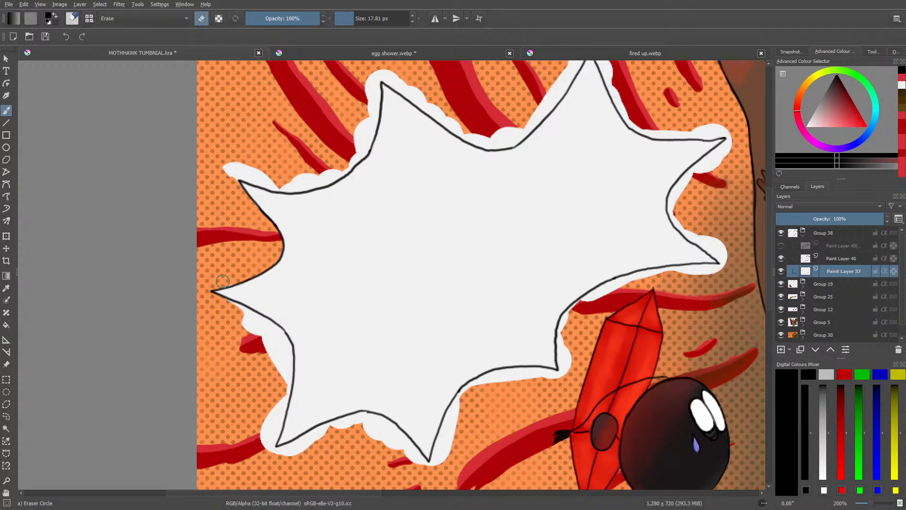
{"action": "mouse_move", "coordinate": [248, 320]}
{"action": "left_mouse_down"}
{"action": "mouse_move", "coordinate": [286, 350]}
{"action": "mouse_move", "coordinate": [269, 447]}
{"action": "mouse_move", "coordinate": [274, 355]}
{"action": "mouse_move", "coordinate": [257, 326]}
{"action": "mouse_move", "coordinate": [259, 348]}
{"action": "mouse_move", "coordinate": [235, 317]}
{"action": "left_mouse_up"}
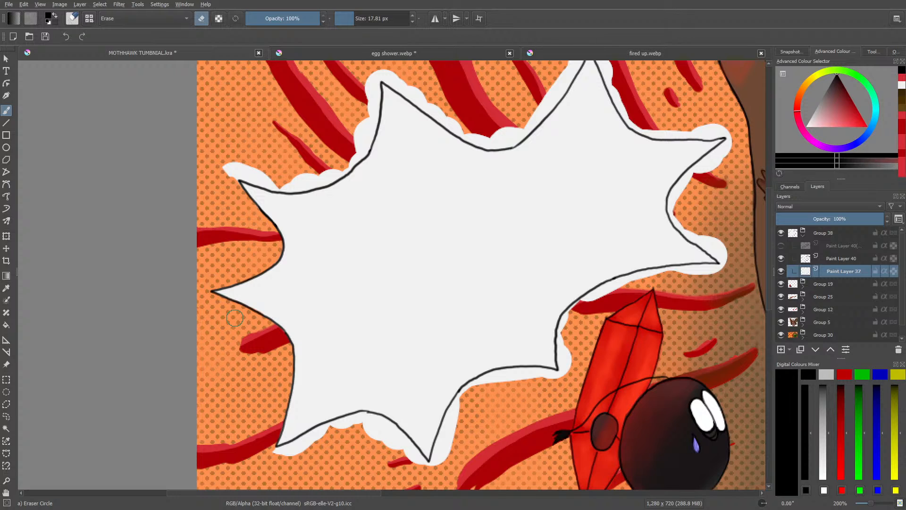
{"action": "key", "text": "e"}
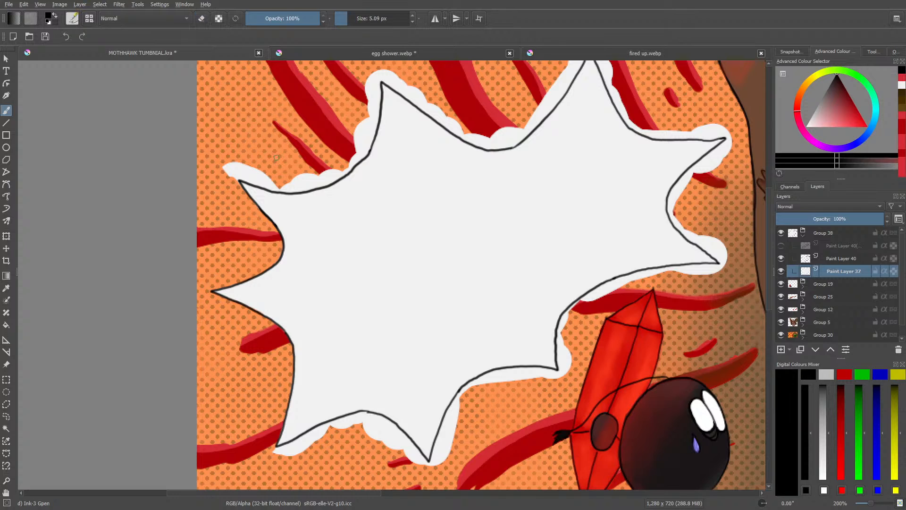
{"action": "key", "text": "slash"}
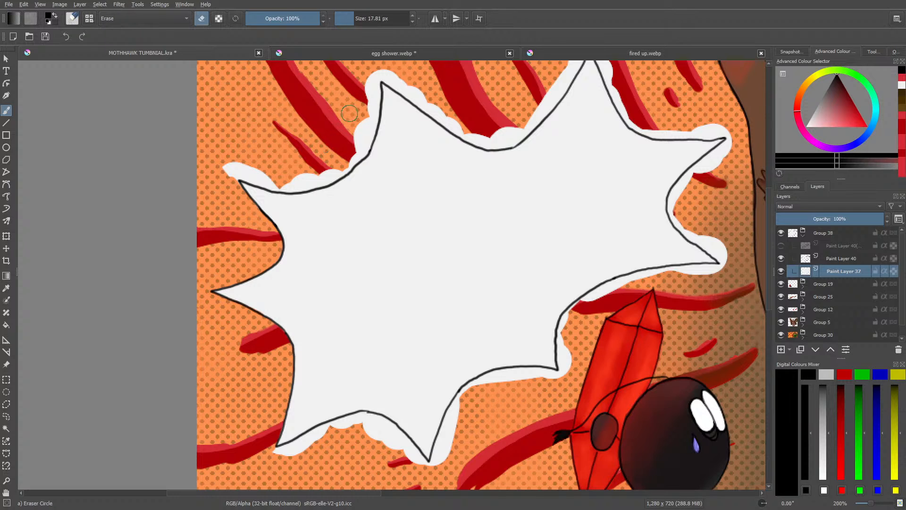
{"action": "mouse_move", "coordinate": [365, 87]}
{"action": "left_mouse_down"}
{"action": "mouse_move", "coordinate": [375, 82]}
{"action": "mouse_move", "coordinate": [368, 138]}
{"action": "mouse_move", "coordinate": [372, 110]}
{"action": "mouse_move", "coordinate": [348, 151]}
{"action": "mouse_move", "coordinate": [365, 148]}
{"action": "mouse_move", "coordinate": [325, 178]}
{"action": "mouse_move", "coordinate": [346, 168]}
{"action": "mouse_move", "coordinate": [284, 185]}
{"action": "mouse_move", "coordinate": [312, 184]}
{"action": "mouse_move", "coordinate": [324, 180]}
{"action": "mouse_move", "coordinate": [264, 182]}
{"action": "left_mouse_up"}
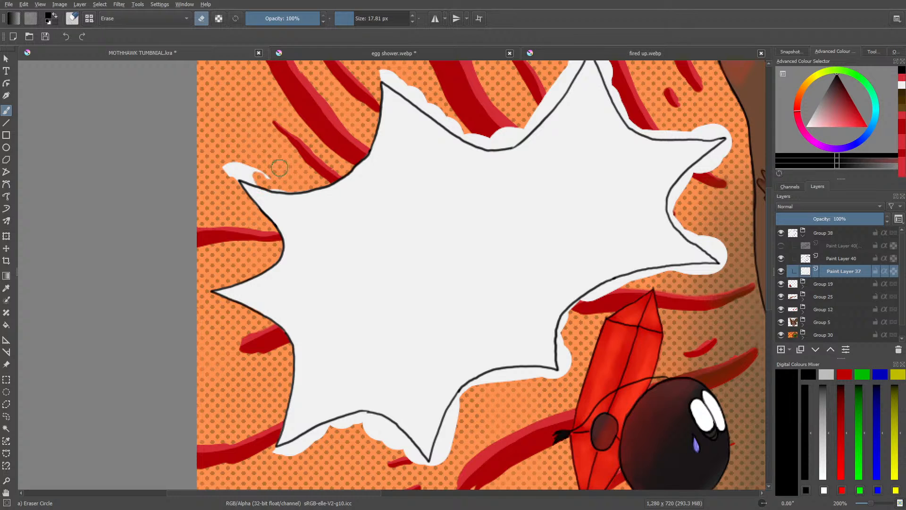
Step: Erase the leftover white fill around the bubble's upper-left spike tip and along the bottom edge between its two bottom spikes
{"action": "key", "text": "/"}
{"action": "right_click", "coordinate": [301, 192]}
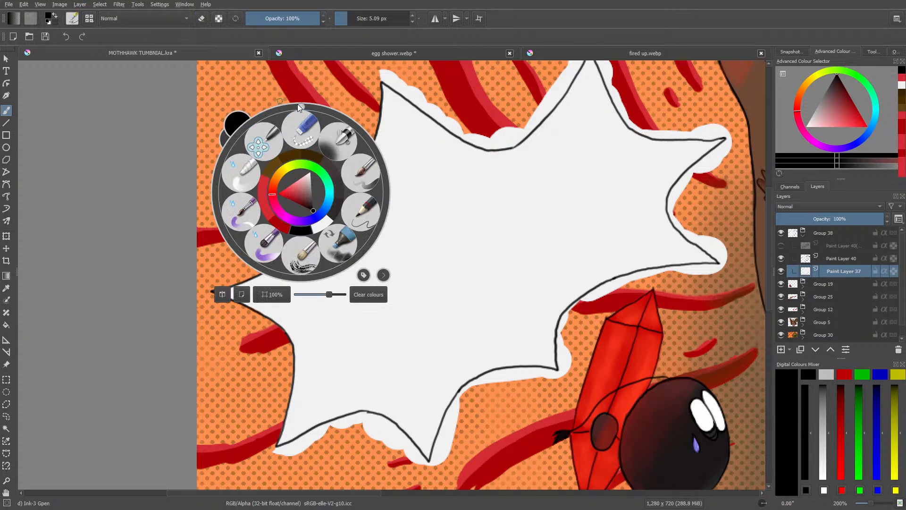
{"action": "mouse_move", "coordinate": [297, 103]}
{"action": "left_mouse_down"}
{"action": "mouse_move", "coordinate": [259, 135]}
{"action": "mouse_move", "coordinate": [266, 182]}
{"action": "left_mouse_up"}
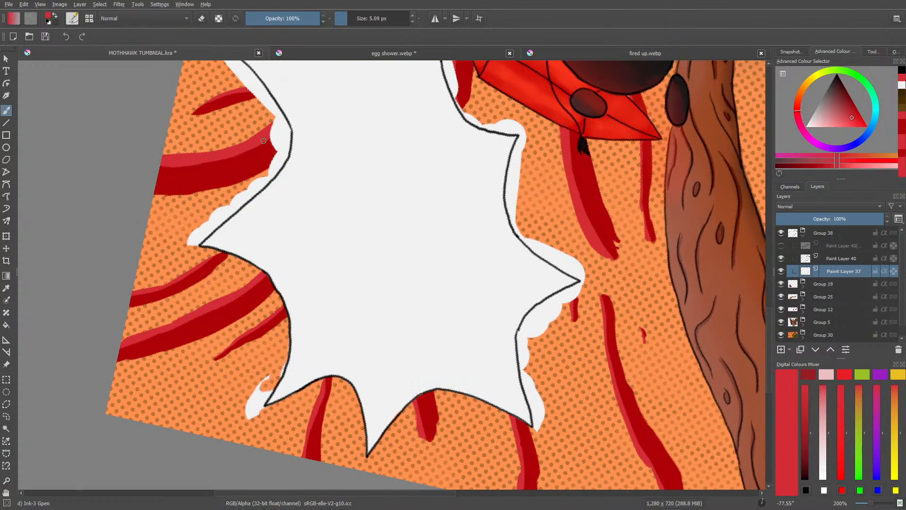
{"action": "key", "text": "/"}
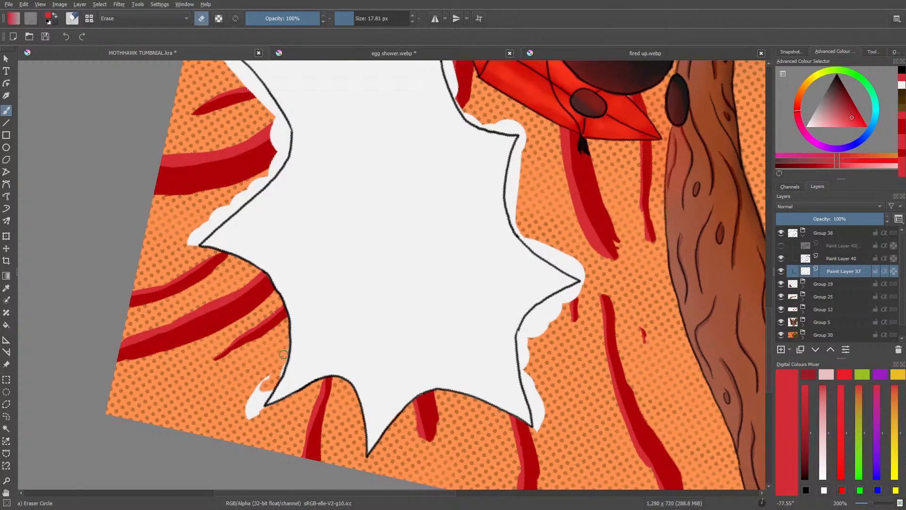
{"action": "mouse_move", "coordinate": [266, 393]}
{"action": "left_mouse_down"}
{"action": "mouse_move", "coordinate": [257, 405]}
{"action": "mouse_move", "coordinate": [251, 398]}
{"action": "mouse_move", "coordinate": [262, 415]}
{"action": "left_mouse_up"}
{"action": "mouse_move", "coordinate": [571, 303]}
{"action": "left_mouse_down"}
{"action": "mouse_move", "coordinate": [545, 308]}
{"action": "mouse_move", "coordinate": [571, 292]}
{"action": "mouse_move", "coordinate": [536, 315]}
{"action": "mouse_move", "coordinate": [540, 308]}
{"action": "mouse_move", "coordinate": [520, 344]}
{"action": "mouse_move", "coordinate": [534, 371]}
{"action": "mouse_move", "coordinate": [520, 375]}
{"action": "mouse_move", "coordinate": [538, 440]}
{"action": "mouse_move", "coordinate": [549, 387]}
{"action": "mouse_move", "coordinate": [530, 328]}
{"action": "left_mouse_up"}
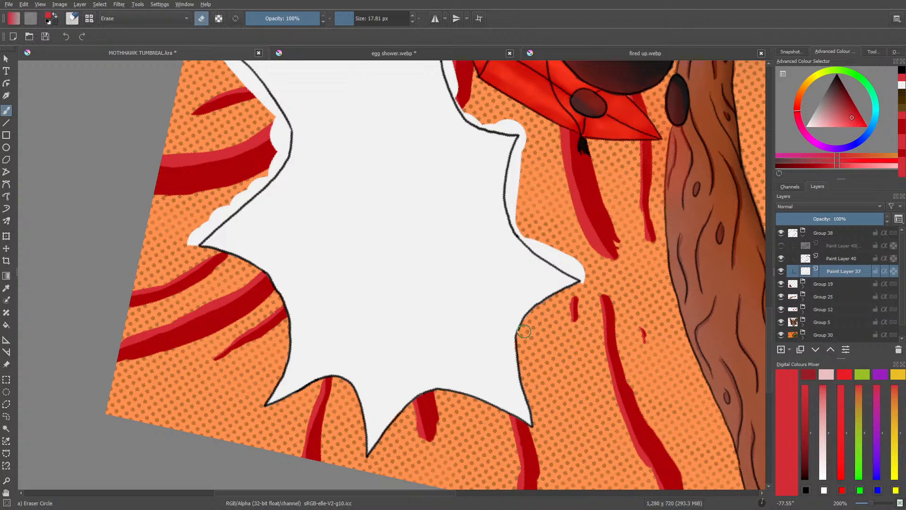
Step: Erase the white fill outside the outline from the bubble's bottom spike past the lower-right spike to the rightmost tip
{"action": "mouse_move", "coordinate": [588, 259]}
{"action": "left_mouse_down"}
{"action": "mouse_move", "coordinate": [585, 279]}
{"action": "mouse_move", "coordinate": [584, 268]}
{"action": "left_mouse_up"}
{"action": "mouse_move", "coordinate": [525, 138]}
{"action": "left_mouse_down"}
{"action": "mouse_move", "coordinate": [514, 219]}
{"action": "mouse_move", "coordinate": [551, 259]}
{"action": "mouse_move", "coordinate": [542, 253]}
{"action": "mouse_move", "coordinate": [574, 268]}
{"action": "mouse_move", "coordinate": [553, 250]}
{"action": "left_mouse_up"}
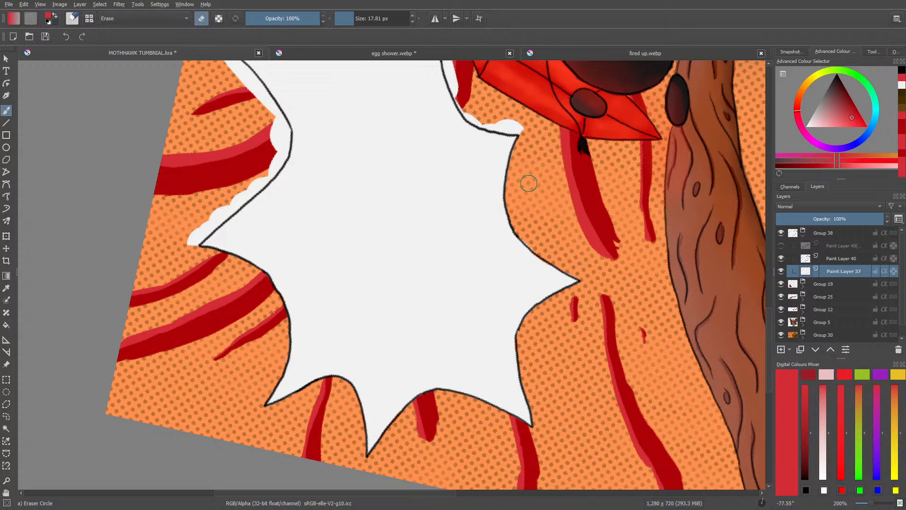
{"action": "scroll", "coordinate": [765, 319], "scroll_direction": "up", "scroll_amount": 2}
{"action": "scroll", "coordinate": [765, 319], "scroll_direction": "up", "scroll_amount": 5}
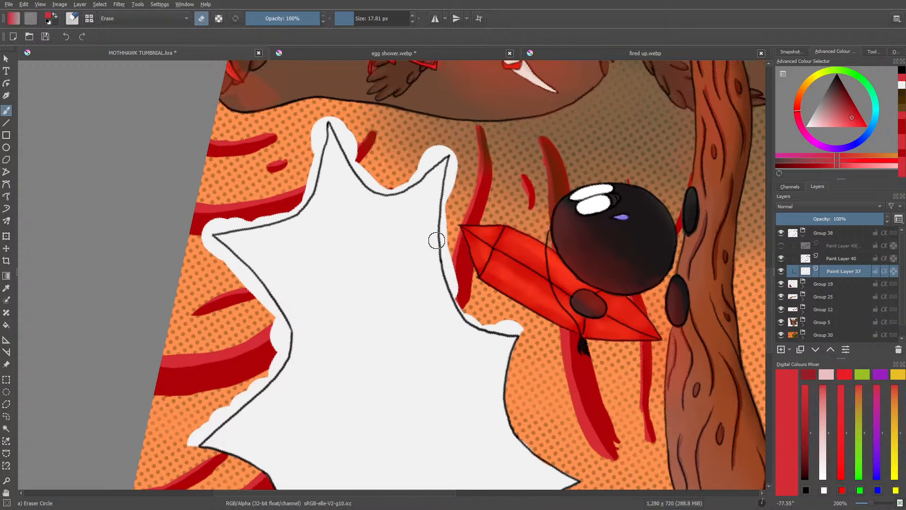
{"action": "mouse_move", "coordinate": [456, 167]}
{"action": "left_mouse_down"}
{"action": "mouse_move", "coordinate": [450, 185]}
{"action": "mouse_move", "coordinate": [452, 159]}
{"action": "mouse_move", "coordinate": [441, 228]}
{"action": "mouse_move", "coordinate": [451, 280]}
{"action": "mouse_move", "coordinate": [481, 321]}
{"action": "mouse_move", "coordinate": [453, 288]}
{"action": "mouse_move", "coordinate": [474, 315]}
{"action": "mouse_move", "coordinate": [517, 320]}
{"action": "mouse_move", "coordinate": [503, 318]}
{"action": "mouse_move", "coordinate": [523, 329]}
{"action": "mouse_move", "coordinate": [489, 326]}
{"action": "mouse_move", "coordinate": [519, 311]}
{"action": "left_mouse_up"}
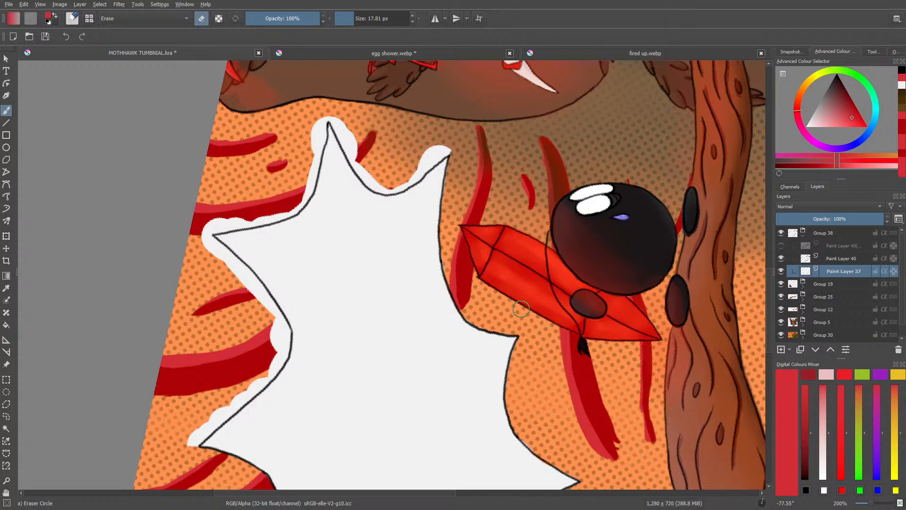
Step: Erase the white fill outside the outline along the bubble's top edge, between the upper-left spike and the tall top spike
{"action": "key", "text": "slash"}
{"action": "right_click", "coordinate": [584, 264]}
{"action": "left_click", "coordinate": [583, 179]}
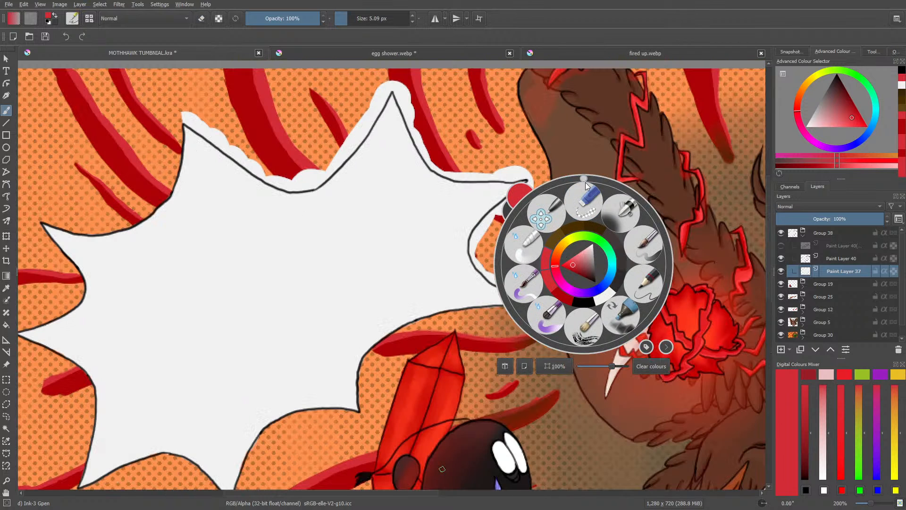
{"action": "right_click", "coordinate": [574, 282]}
{"action": "left_click_drag", "start_coordinate": [870, 503], "coordinate": [858, 503]}
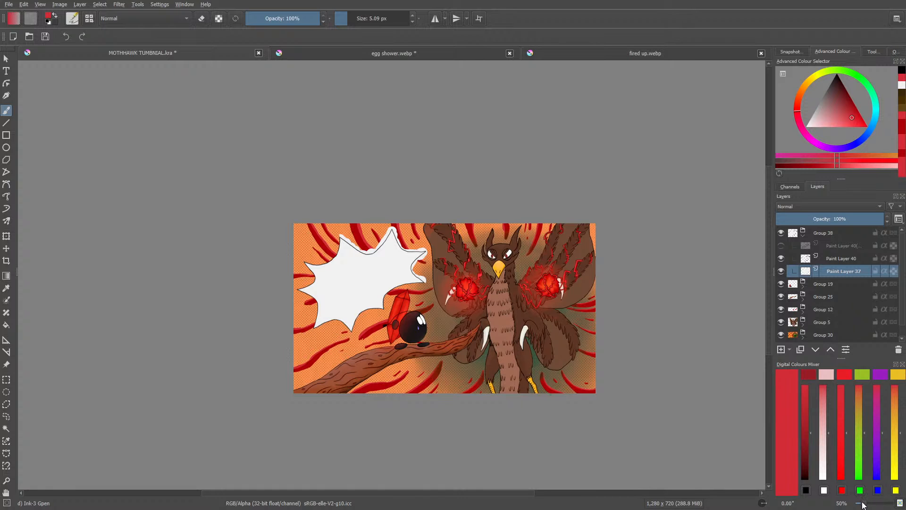
{"action": "left_click_drag", "start_coordinate": [863, 503], "coordinate": [869, 504]}
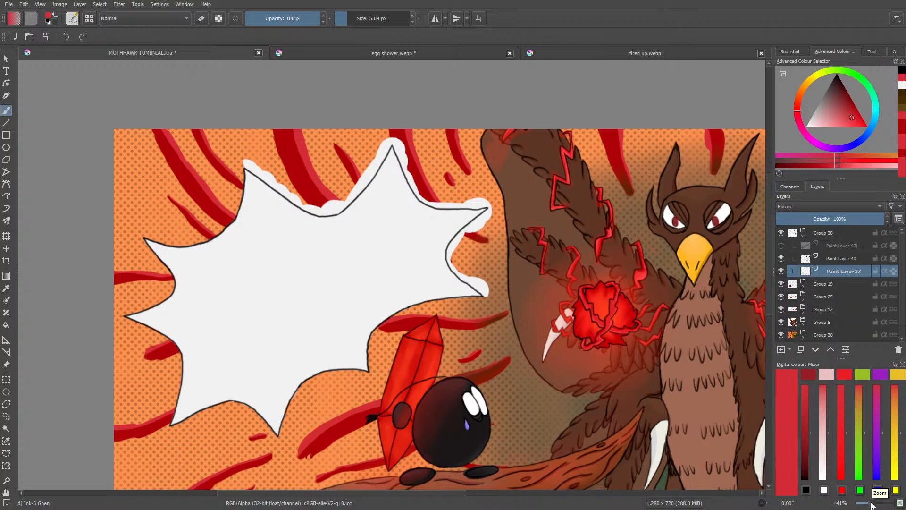
{"action": "key", "text": "e"}
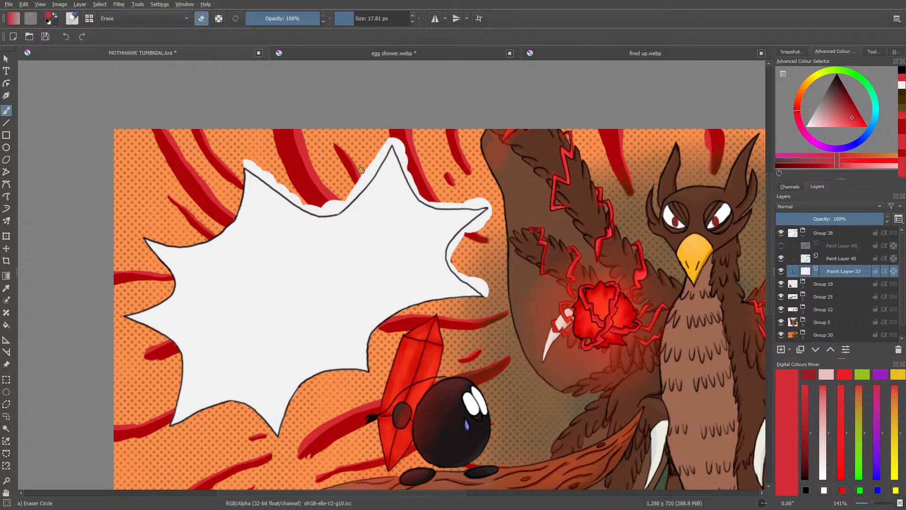
{"action": "mouse_move", "coordinate": [390, 135]}
{"action": "left_mouse_down"}
{"action": "mouse_move", "coordinate": [351, 193]}
{"action": "mouse_move", "coordinate": [372, 170]}
{"action": "mouse_move", "coordinate": [363, 183]}
{"action": "mouse_move", "coordinate": [368, 177]}
{"action": "mouse_move", "coordinate": [322, 212]}
{"action": "mouse_move", "coordinate": [337, 210]}
{"action": "mouse_move", "coordinate": [347, 200]}
{"action": "mouse_move", "coordinate": [333, 213]}
{"action": "mouse_move", "coordinate": [299, 202]}
{"action": "mouse_move", "coordinate": [317, 212]}
{"action": "mouse_move", "coordinate": [338, 199]}
{"action": "mouse_move", "coordinate": [302, 189]}
{"action": "left_mouse_up"}
{"action": "mouse_move", "coordinate": [270, 180]}
{"action": "left_mouse_down"}
{"action": "mouse_move", "coordinate": [295, 201]}
{"action": "mouse_move", "coordinate": [236, 157]}
{"action": "mouse_move", "coordinate": [278, 187]}
{"action": "mouse_move", "coordinate": [250, 163]}
{"action": "mouse_move", "coordinate": [272, 174]}
{"action": "left_mouse_up"}
Step: Erase the remaining white fill outside the outline beyond the tall top spike and around the two right-hand spikes
{"action": "mouse_move", "coordinate": [409, 147]}
{"action": "left_mouse_down"}
{"action": "mouse_move", "coordinate": [400, 152]}
{"action": "mouse_move", "coordinate": [397, 141]}
{"action": "mouse_move", "coordinate": [425, 199]}
{"action": "mouse_move", "coordinate": [488, 203]}
{"action": "mouse_move", "coordinate": [469, 203]}
{"action": "mouse_move", "coordinate": [476, 204]}
{"action": "left_mouse_up"}
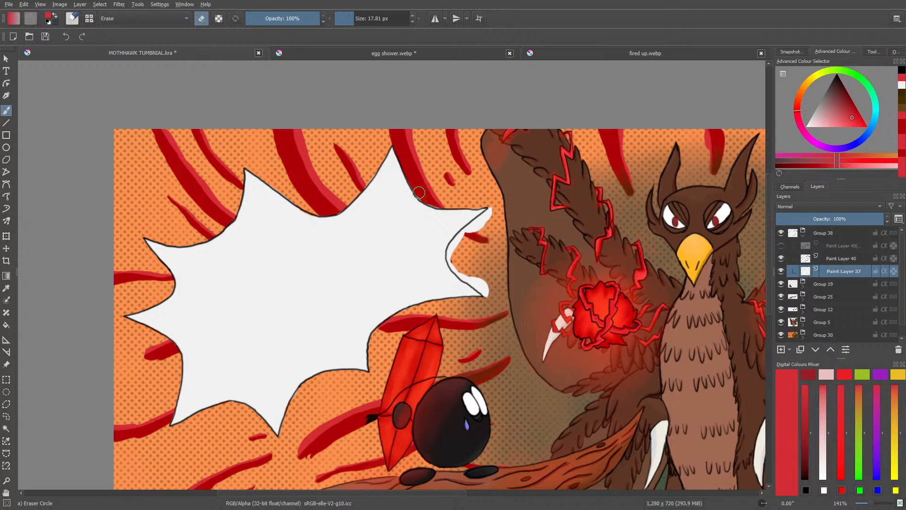
{"action": "left_click_drag", "start_coordinate": [419, 194], "coordinate": [432, 203]}
{"action": "mouse_move", "coordinate": [492, 223]}
{"action": "left_mouse_down"}
{"action": "mouse_move", "coordinate": [486, 212]}
{"action": "mouse_move", "coordinate": [476, 222]}
{"action": "mouse_move", "coordinate": [481, 215]}
{"action": "mouse_move", "coordinate": [454, 243]}
{"action": "mouse_move", "coordinate": [454, 267]}
{"action": "mouse_move", "coordinate": [483, 290]}
{"action": "mouse_move", "coordinate": [466, 277]}
{"action": "left_mouse_up"}
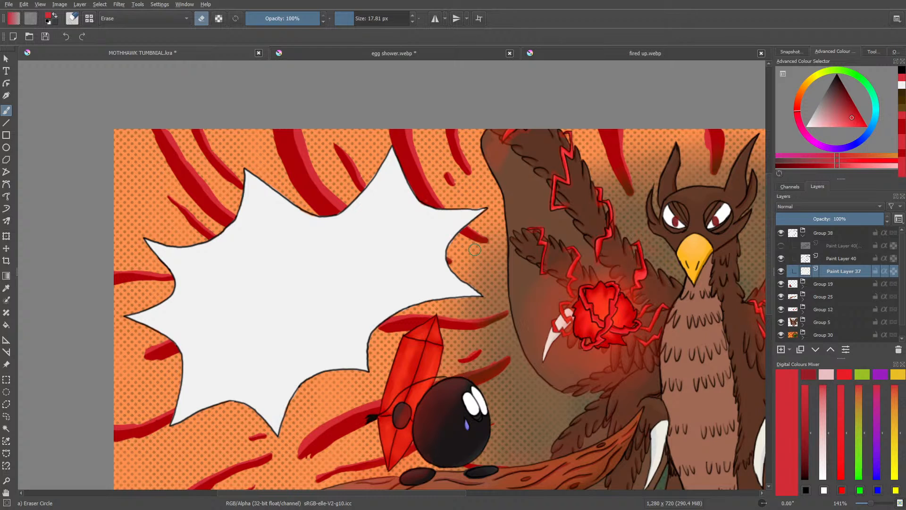
Step: Examine the speech bubbles in the fired up and egg shower reference images, then return to the MOTHHAWK thumbnail
{"action": "left_click", "coordinate": [568, 52]}
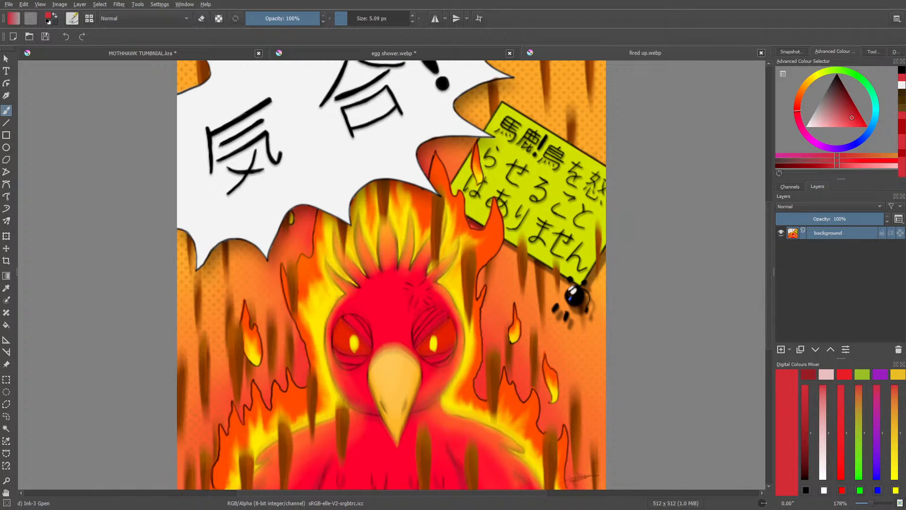
{"action": "left_click_drag", "start_coordinate": [769, 313], "coordinate": [770, 289]}
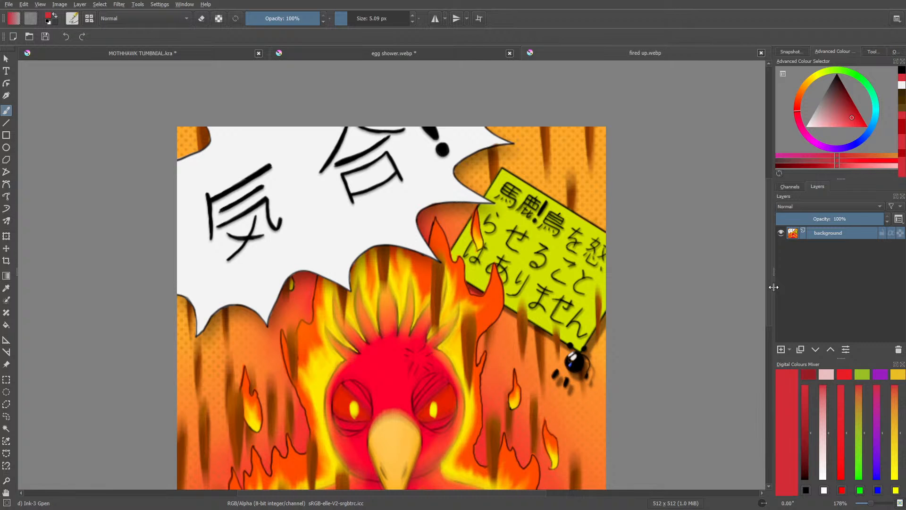
{"action": "left_click", "coordinate": [205, 56]}
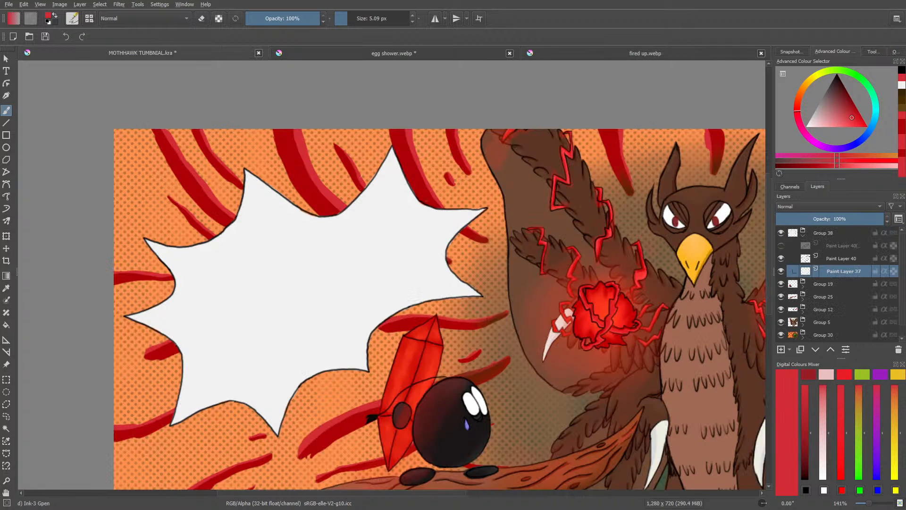
{"action": "left_click", "coordinate": [363, 53]}
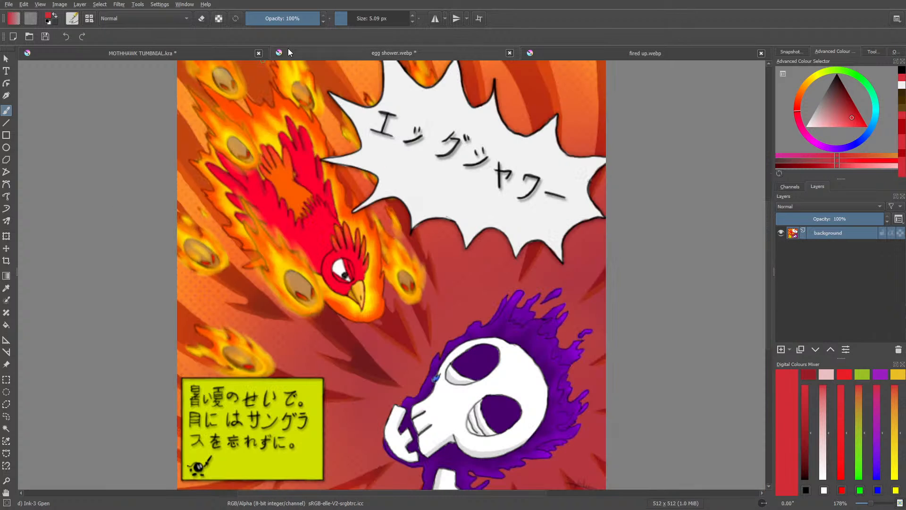
{"action": "left_click", "coordinate": [565, 53]}
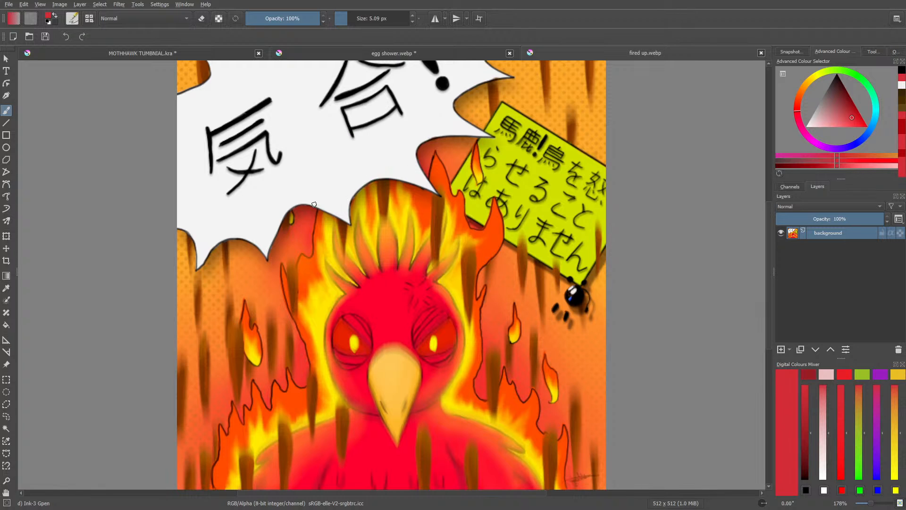
{"action": "left_click", "coordinate": [184, 56]}
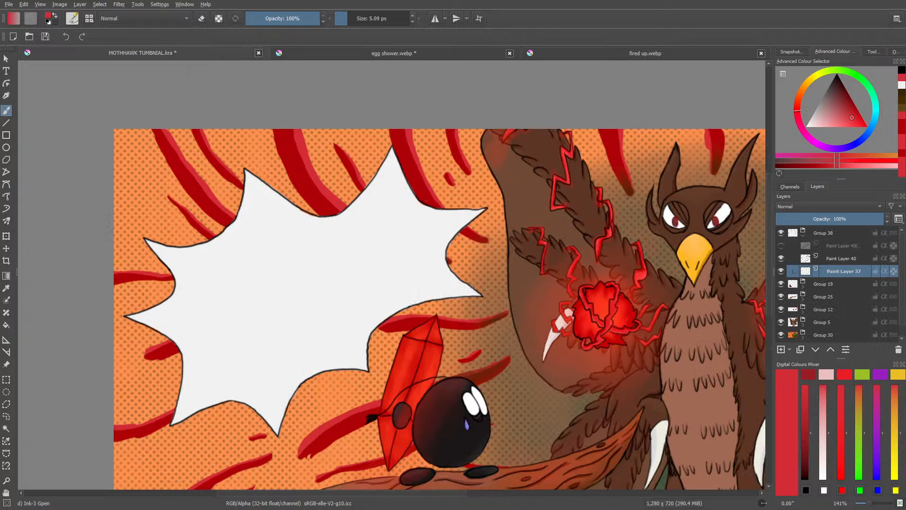
Step: Set up the Airbrush Soft preset in black with alpha preserved, 55.82 px size and 23% opacity
{"action": "right_click", "coordinate": [323, 367]}
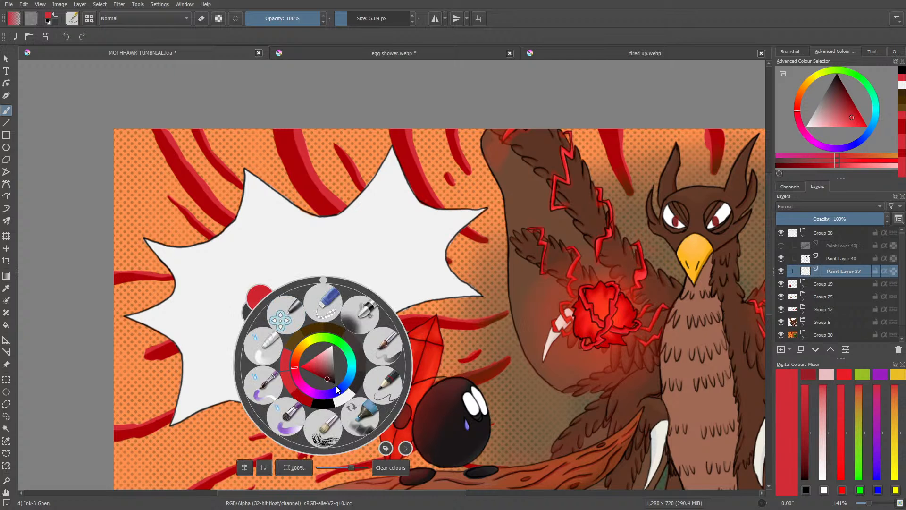
{"action": "left_click", "coordinate": [323, 401]}
{"action": "left_click", "coordinate": [72, 18]}
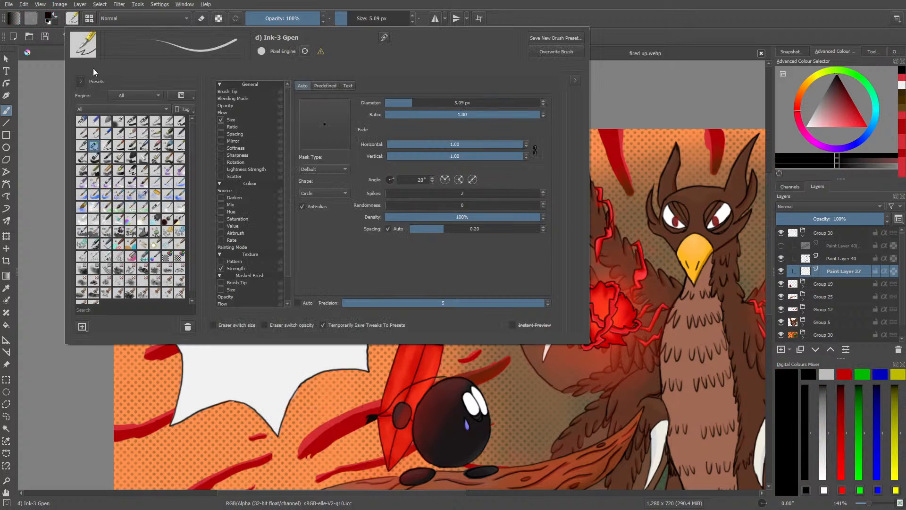
{"action": "left_click", "coordinate": [118, 120]}
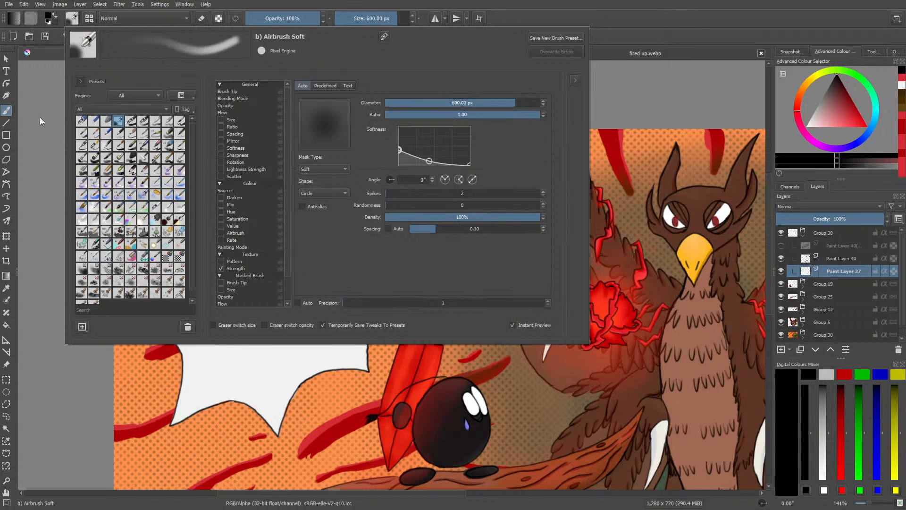
{"action": "right_click", "coordinate": [39, 117]}
{"action": "left_click", "coordinate": [218, 21]}
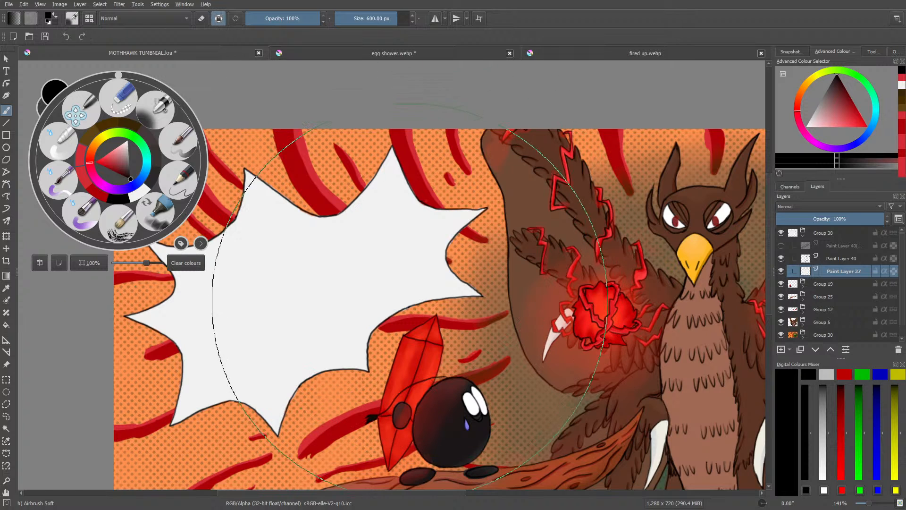
{"action": "left_click_drag", "start_coordinate": [377, 15], "coordinate": [363, 15]}
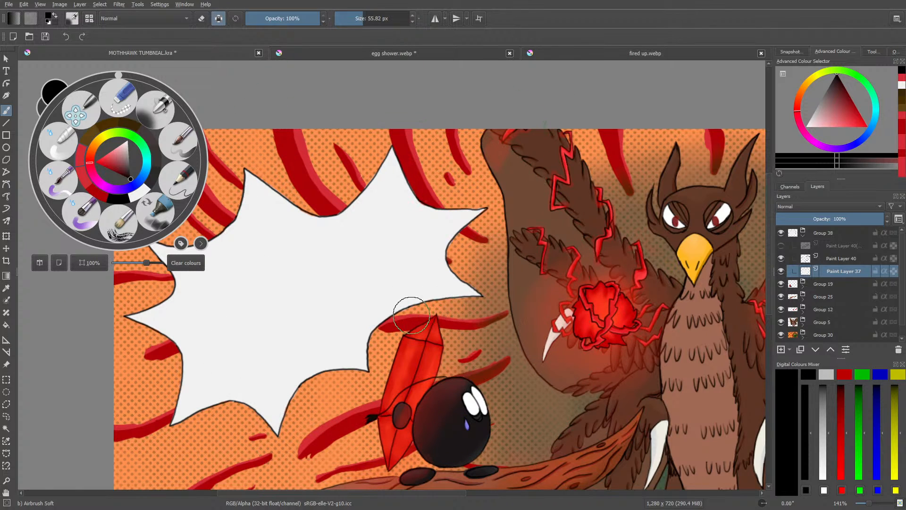
{"action": "left_click", "coordinate": [264, 15]}
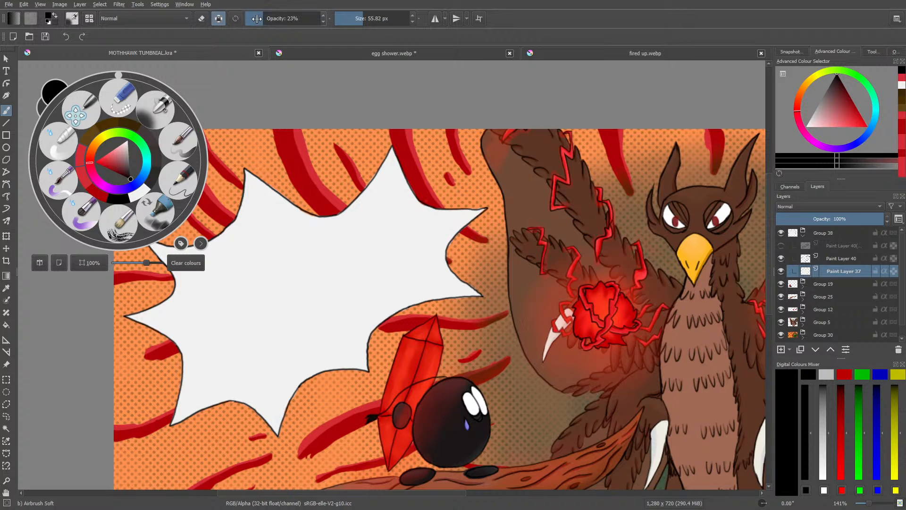
Step: Airbrush soft grey shading along the inside edges of the speech bubble on Paint Layer 37
{"action": "left_click", "coordinate": [451, 299]}
{"action": "mouse_move", "coordinate": [451, 303]}
{"action": "left_mouse_down"}
{"action": "mouse_move", "coordinate": [414, 309]}
{"action": "mouse_move", "coordinate": [465, 299]}
{"action": "mouse_move", "coordinate": [385, 328]}
{"action": "mouse_move", "coordinate": [419, 307]}
{"action": "mouse_move", "coordinate": [386, 331]}
{"action": "mouse_move", "coordinate": [461, 303]}
{"action": "mouse_move", "coordinate": [432, 312]}
{"action": "mouse_move", "coordinate": [447, 306]}
{"action": "mouse_move", "coordinate": [388, 359]}
{"action": "mouse_move", "coordinate": [313, 382]}
{"action": "mouse_move", "coordinate": [344, 373]}
{"action": "mouse_move", "coordinate": [296, 393]}
{"action": "mouse_move", "coordinate": [338, 373]}
{"action": "mouse_move", "coordinate": [301, 406]}
{"action": "mouse_move", "coordinate": [340, 359]}
{"action": "mouse_move", "coordinate": [392, 351]}
{"action": "mouse_move", "coordinate": [374, 355]}
{"action": "mouse_move", "coordinate": [386, 324]}
{"action": "left_mouse_up"}
{"action": "mouse_move", "coordinate": [267, 423]}
{"action": "left_mouse_down"}
{"action": "mouse_move", "coordinate": [238, 405]}
{"action": "mouse_move", "coordinate": [214, 409]}
{"action": "mouse_move", "coordinate": [185, 432]}
{"action": "mouse_move", "coordinate": [149, 335]}
{"action": "mouse_move", "coordinate": [175, 373]}
{"action": "mouse_move", "coordinate": [149, 335]}
{"action": "mouse_move", "coordinate": [168, 344]}
{"action": "mouse_move", "coordinate": [171, 354]}
{"action": "mouse_move", "coordinate": [140, 340]}
{"action": "mouse_move", "coordinate": [161, 259]}
{"action": "mouse_move", "coordinate": [166, 274]}
{"action": "mouse_move", "coordinate": [144, 255]}
{"action": "left_mouse_up"}
{"action": "mouse_move", "coordinate": [248, 197]}
{"action": "left_mouse_down"}
{"action": "mouse_move", "coordinate": [193, 233]}
{"action": "mouse_move", "coordinate": [230, 165]}
{"action": "mouse_move", "coordinate": [273, 173]}
{"action": "mouse_move", "coordinate": [297, 184]}
{"action": "mouse_move", "coordinate": [271, 182]}
{"action": "mouse_move", "coordinate": [305, 201]}
{"action": "mouse_move", "coordinate": [283, 189]}
{"action": "mouse_move", "coordinate": [337, 207]}
{"action": "mouse_move", "coordinate": [373, 153]}
{"action": "mouse_move", "coordinate": [355, 183]}
{"action": "mouse_move", "coordinate": [373, 155]}
{"action": "mouse_move", "coordinate": [322, 195]}
{"action": "mouse_move", "coordinate": [322, 185]}
{"action": "mouse_move", "coordinate": [410, 173]}
{"action": "mouse_move", "coordinate": [409, 182]}
{"action": "mouse_move", "coordinate": [438, 199]}
{"action": "mouse_move", "coordinate": [463, 202]}
{"action": "mouse_move", "coordinate": [408, 204]}
{"action": "left_mouse_up"}
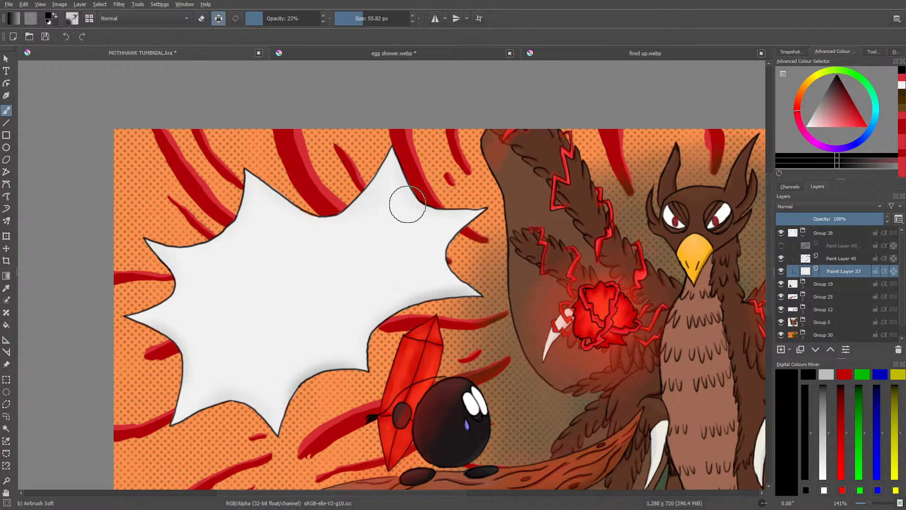
{"action": "right_click", "coordinate": [239, 366]}
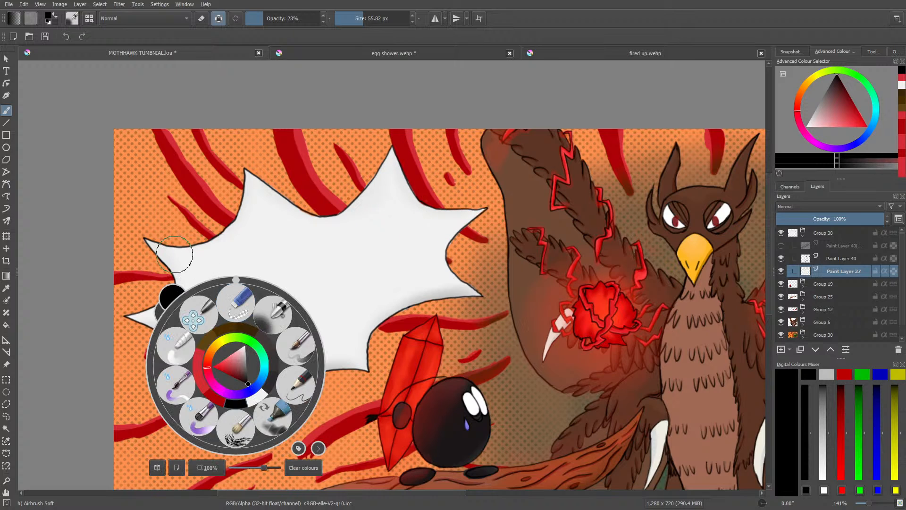
{"action": "left_click", "coordinate": [174, 254]}
Step: Group Paint Layer 40 and Paint Layer 37, the speech bubble's outline and fill, into one layer group
{"action": "left_click", "coordinate": [821, 259]}
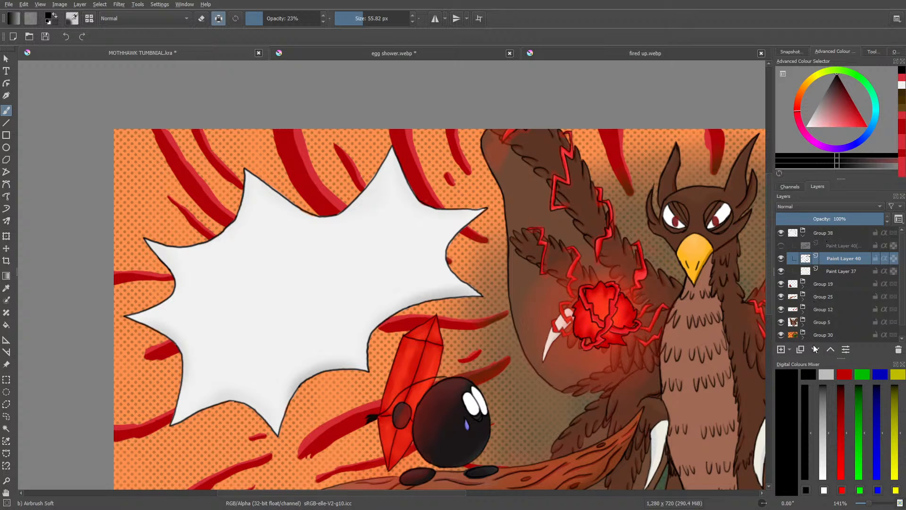
{"action": "right_click", "coordinate": [821, 260]}
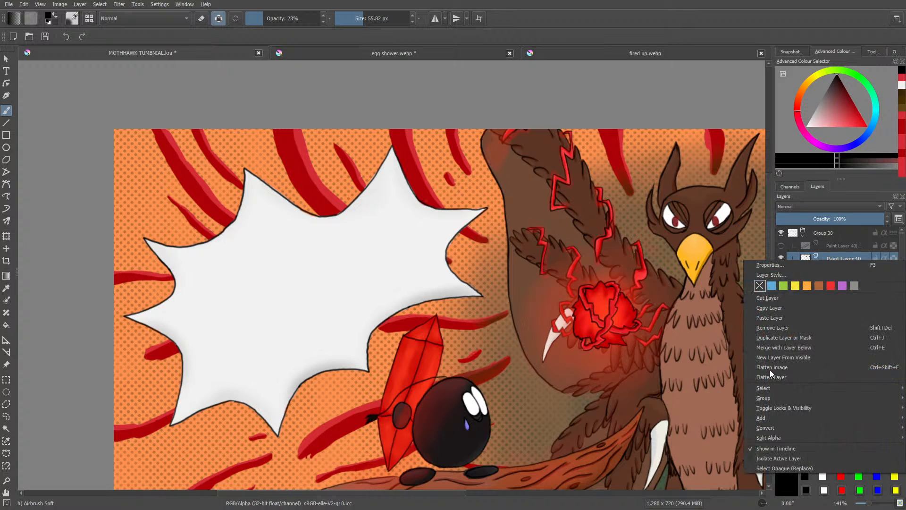
{"action": "mouse_move", "coordinate": [762, 398]}
{"action": "left_click", "coordinate": [730, 396]}
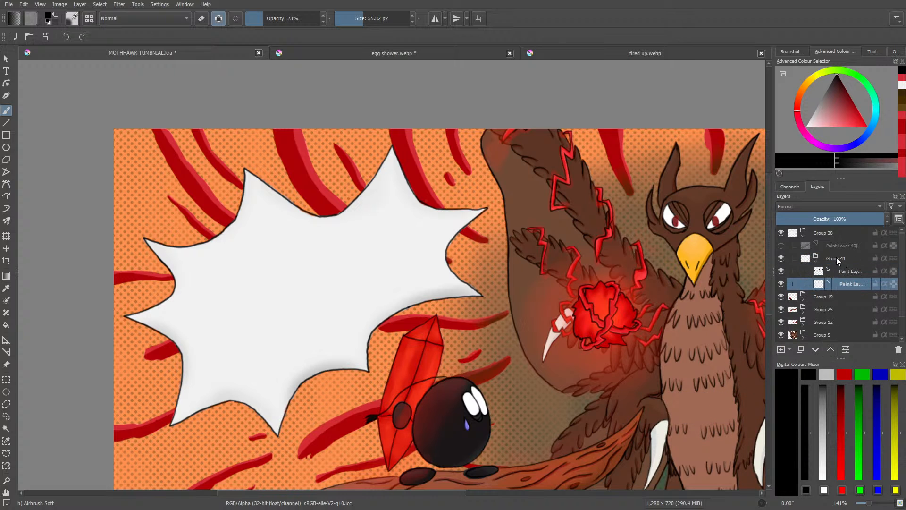
Step: Give the speech bubble group a Multiply drop shadow layer style at 75% opacity, 120° angle and 21 px distance, and adjust its size
{"action": "right_click", "coordinate": [836, 258]}
{"action": "left_click", "coordinate": [795, 272]}
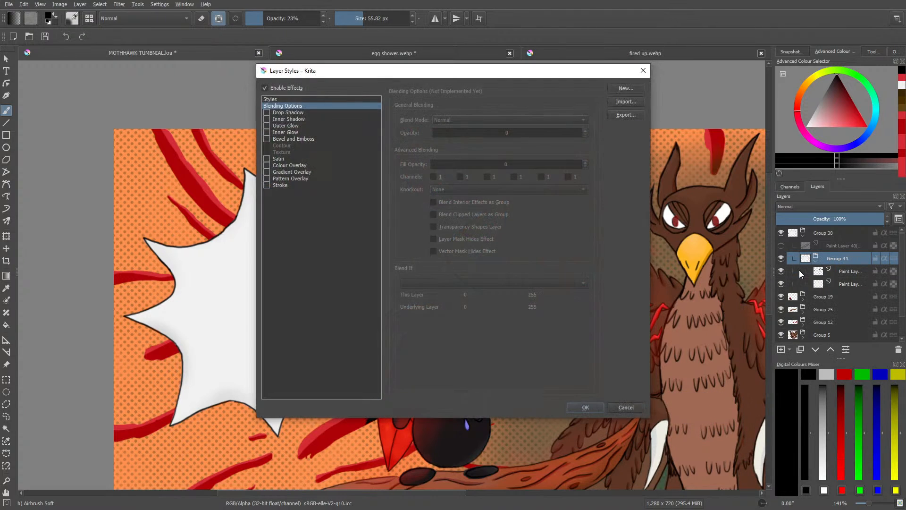
{"action": "left_click_drag", "start_coordinate": [340, 71], "coordinate": [123, 92]}
{"action": "left_click", "coordinate": [68, 151]}
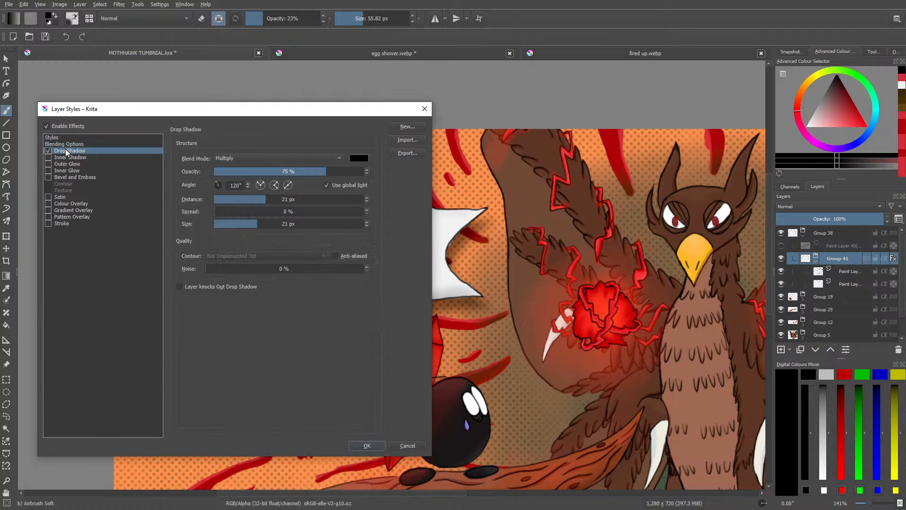
{"action": "left_click_drag", "start_coordinate": [192, 113], "coordinate": [254, 264]}
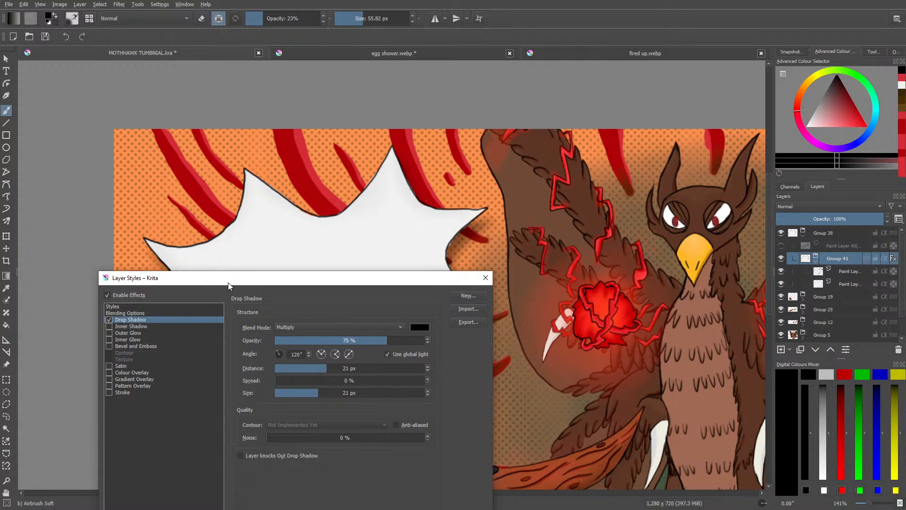
{"action": "left_click_drag", "start_coordinate": [227, 283], "coordinate": [45, 82]}
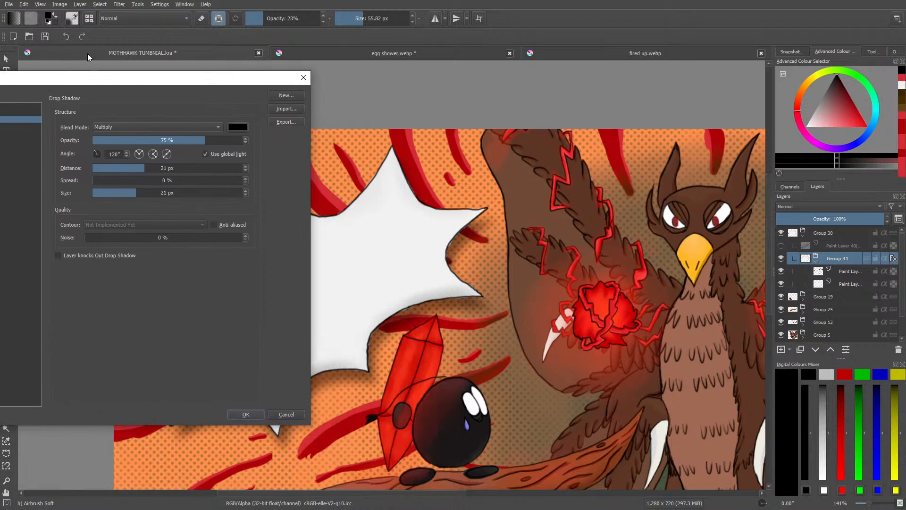
{"action": "left_click", "coordinate": [125, 196]}
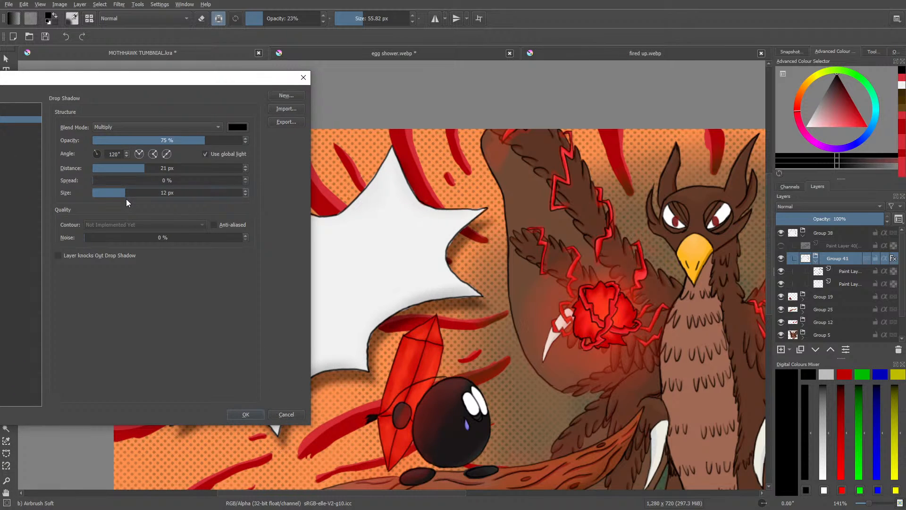
{"action": "left_click", "coordinate": [130, 192]}
{"action": "left_click", "coordinate": [136, 193]}
{"action": "left_click", "coordinate": [238, 414]}
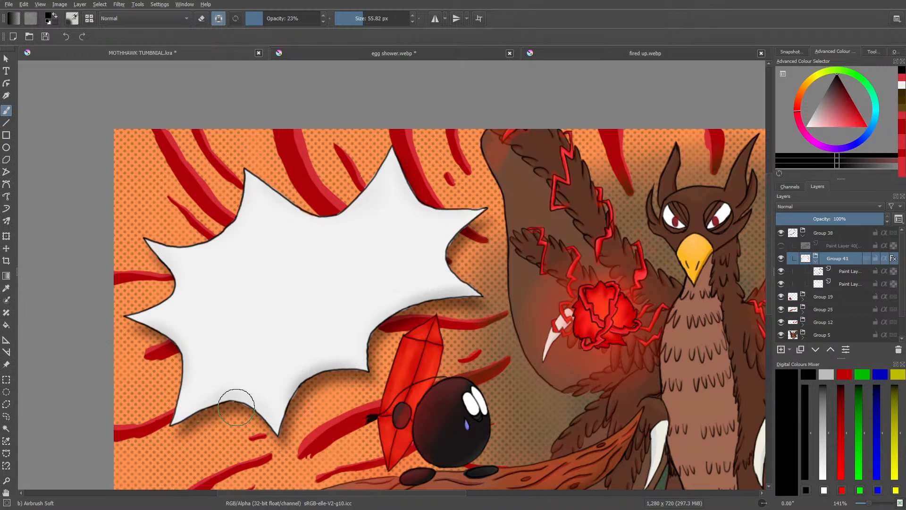
Step: Save the thumbnail and touch up the bubble fill's edge beneath the lower right-hand spike on Paint Layer 37 with Eraser Circle
{"action": "left_click", "coordinate": [847, 284]}
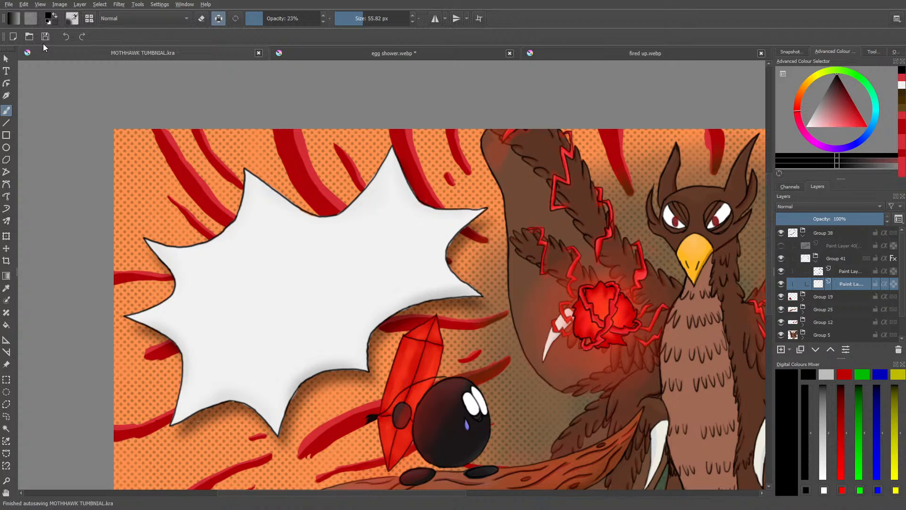
{"action": "key", "text": "e"}
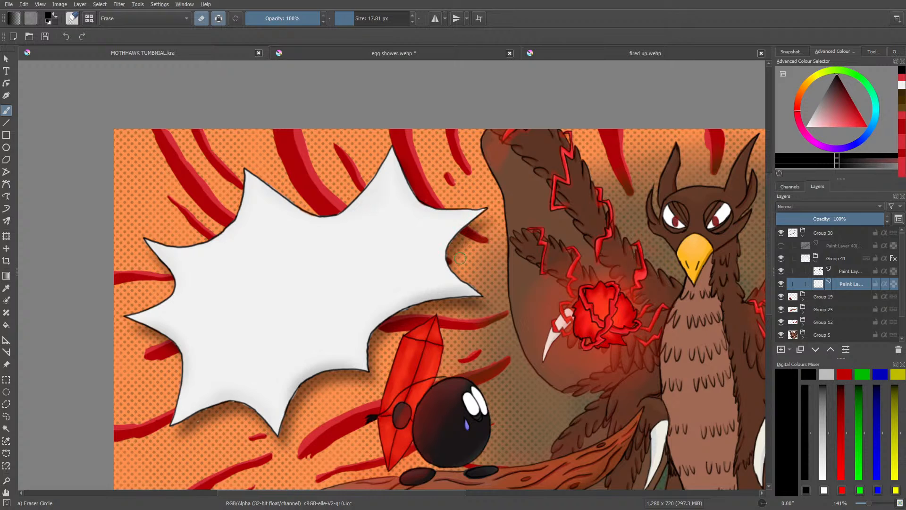
{"action": "left_click_drag", "start_coordinate": [463, 304], "coordinate": [455, 303]}
Step: Show the hidden title reference layer above the bubble group and lower its opacity to 53%
{"action": "left_click_drag", "start_coordinate": [771, 273], "coordinate": [775, 293]}
{"action": "left_click", "coordinate": [784, 245]}
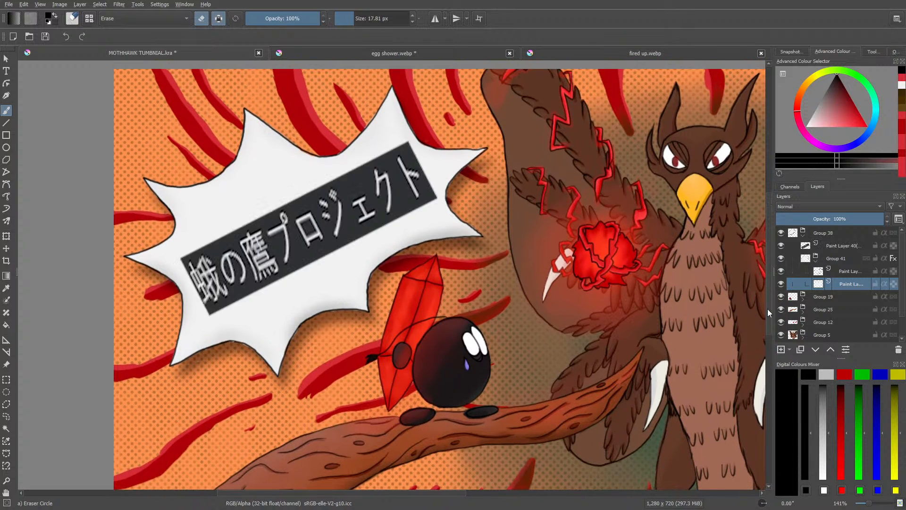
{"action": "key", "text": "slash"}
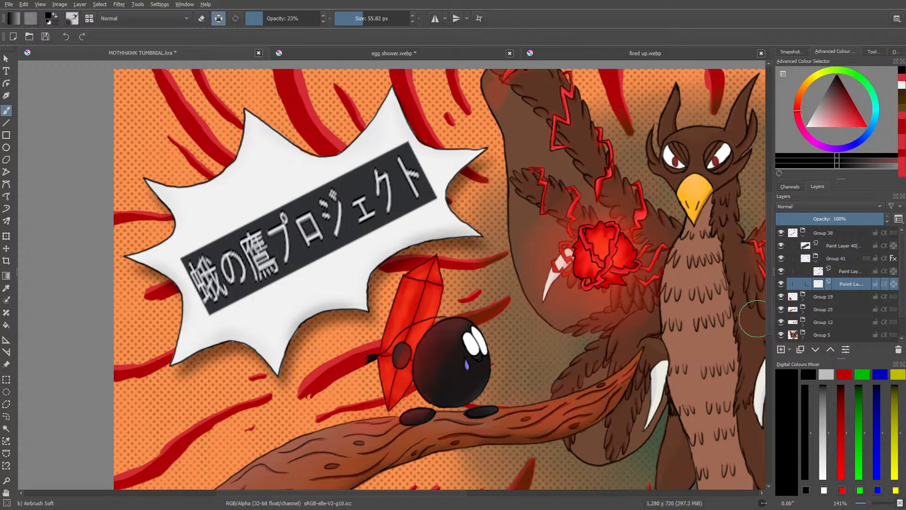
{"action": "left_click", "coordinate": [834, 246]}
{"action": "left_click", "coordinate": [833, 218]}
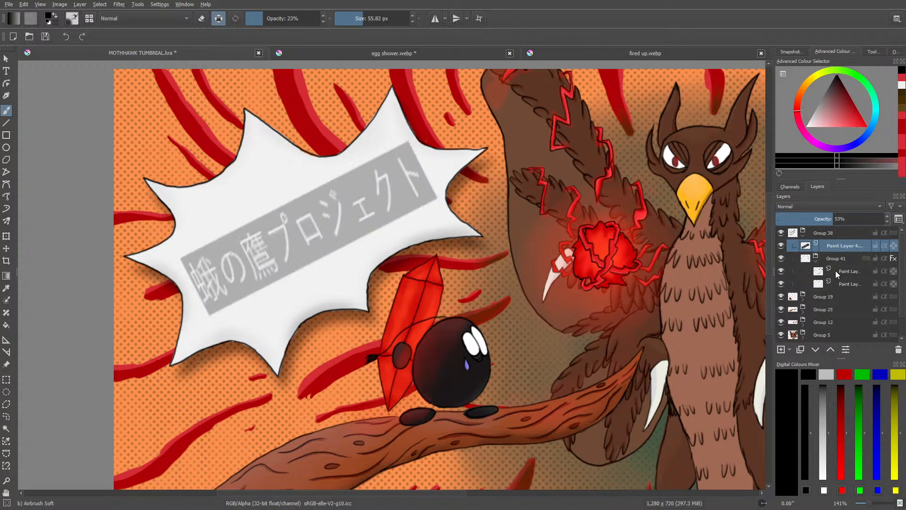
Step: Rotate the title reference slightly clockwise inside the speech bubble with the Transform tool, and return to the freehand brush
{"action": "mouse_move", "coordinate": [836, 280]}
{"action": "left_click", "coordinate": [6, 236]}
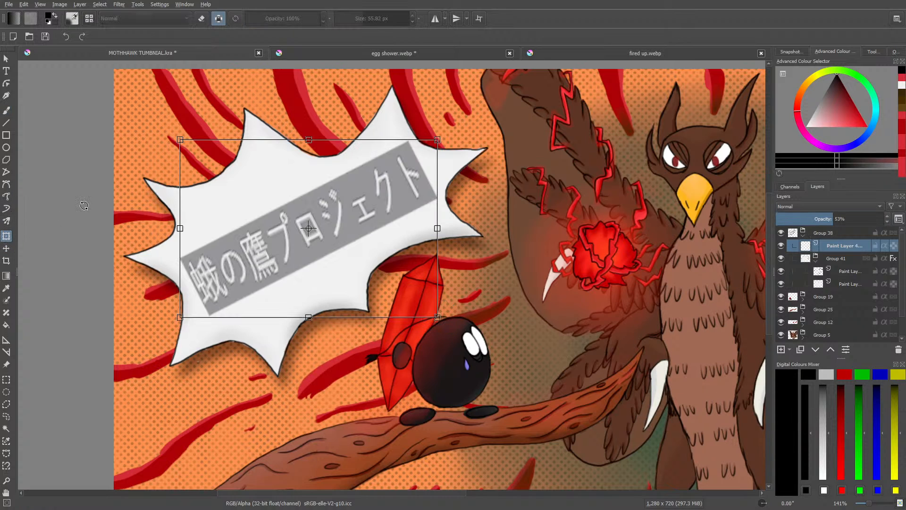
{"action": "left_click_drag", "start_coordinate": [452, 115], "coordinate": [462, 123]}
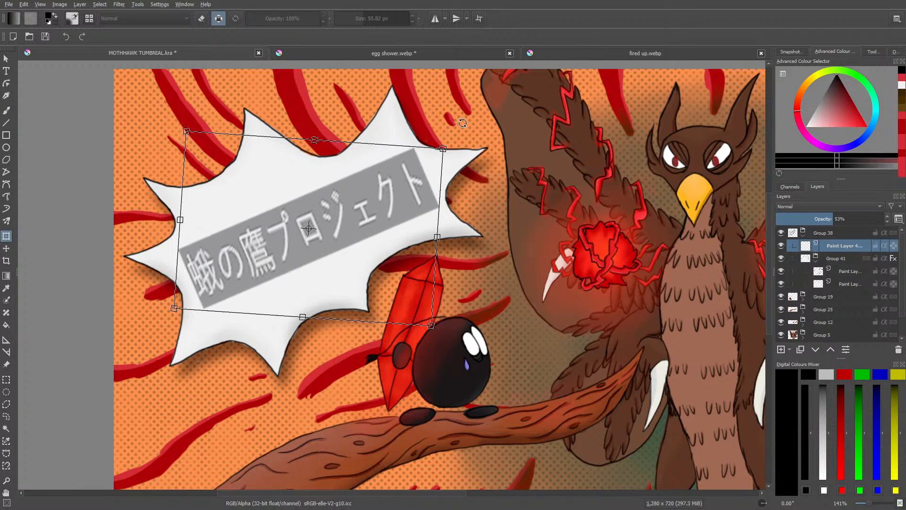
{"action": "left_click", "coordinate": [7, 111]}
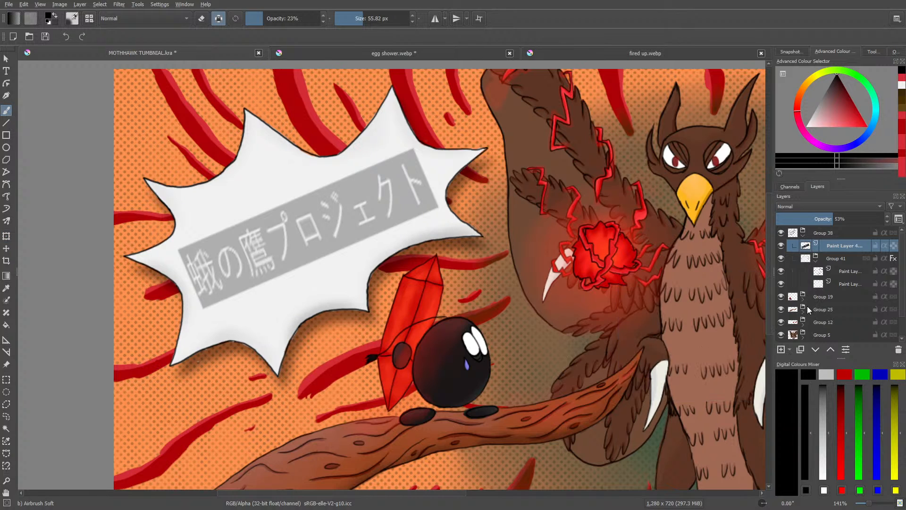
Step: Add a paint layer above the title reference and set up the Ink-3 Gpen brush in black at 5.09 px without preserved alpha
{"action": "mouse_move", "coordinate": [806, 305]}
{"action": "left_click", "coordinate": [781, 349]}
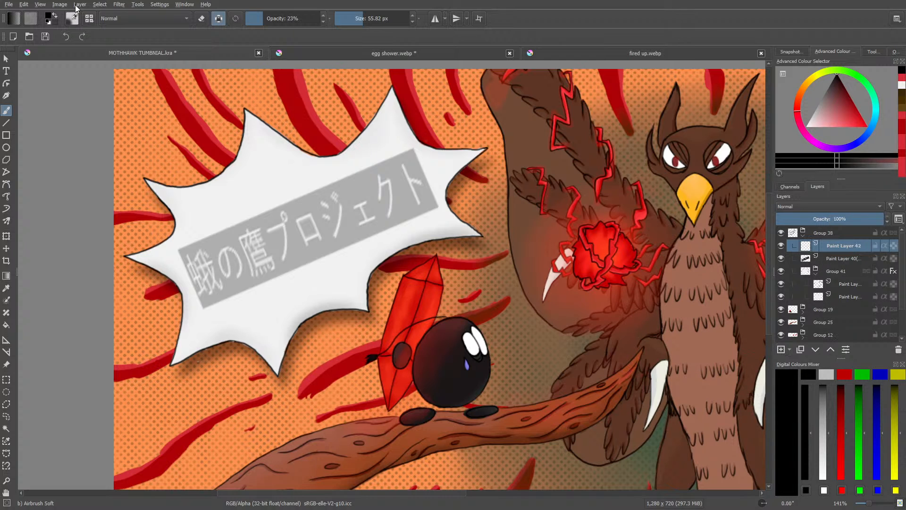
{"action": "left_click", "coordinate": [72, 19]}
{"action": "left_click", "coordinate": [93, 144]}
{"action": "right_click", "coordinate": [48, 115]}
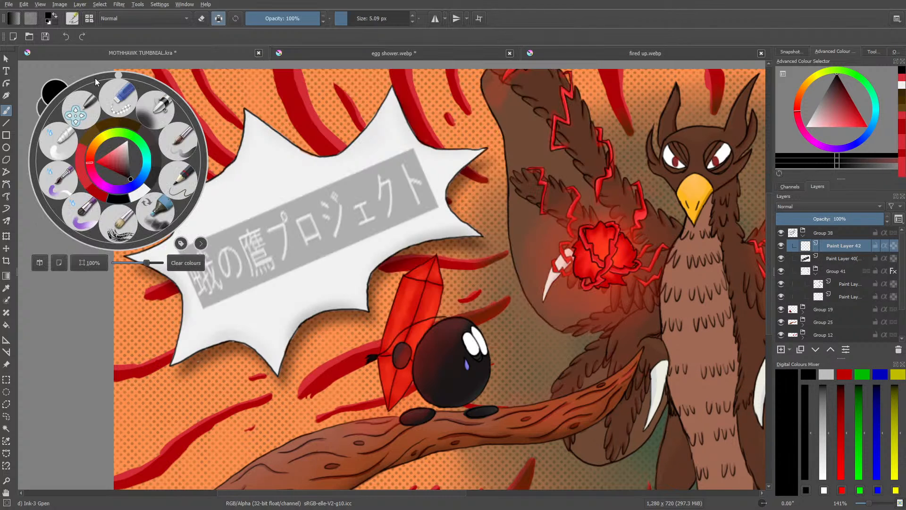
{"action": "left_click", "coordinate": [243, 182]}
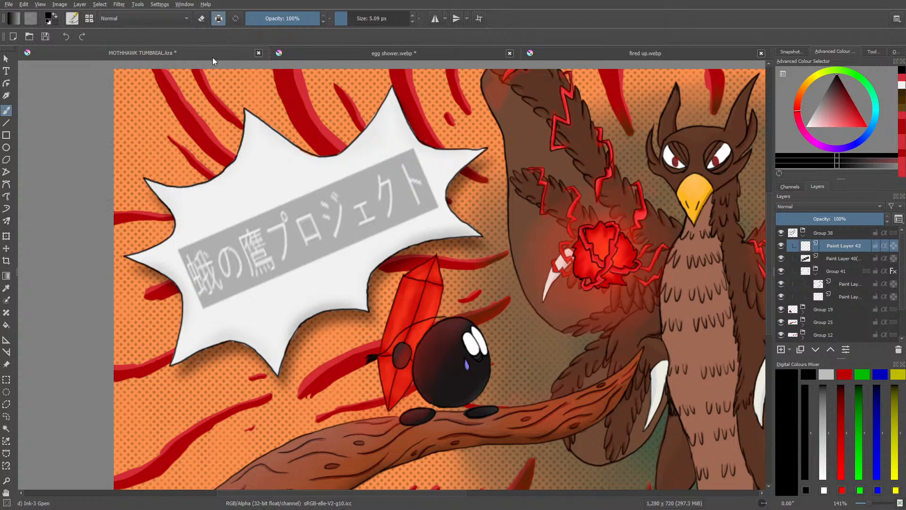
{"action": "left_click_drag", "start_coordinate": [361, 494], "coordinate": [308, 494]}
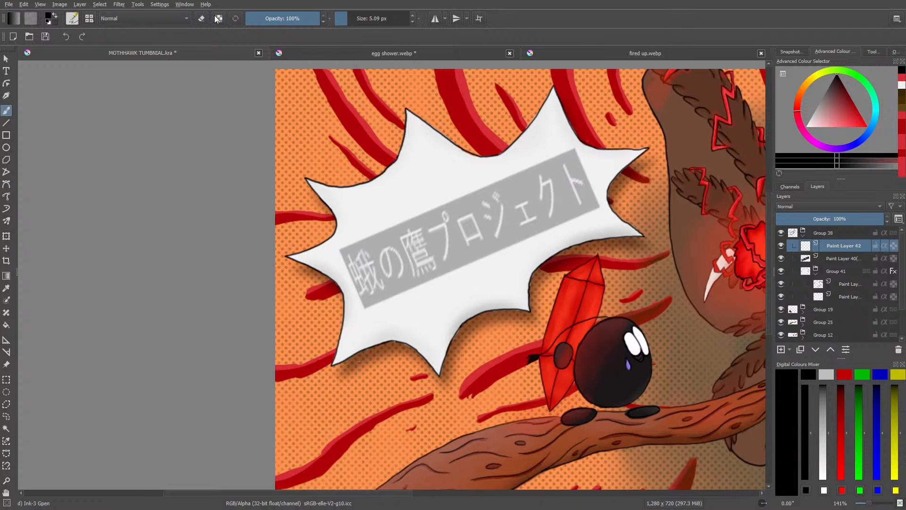
Step: Trace the first title character 蛾 in black ink over the reference, erasing its upper-right stroke where it needs correcting
{"action": "left_click_drag", "start_coordinate": [867, 503], "coordinate": [873, 505]}
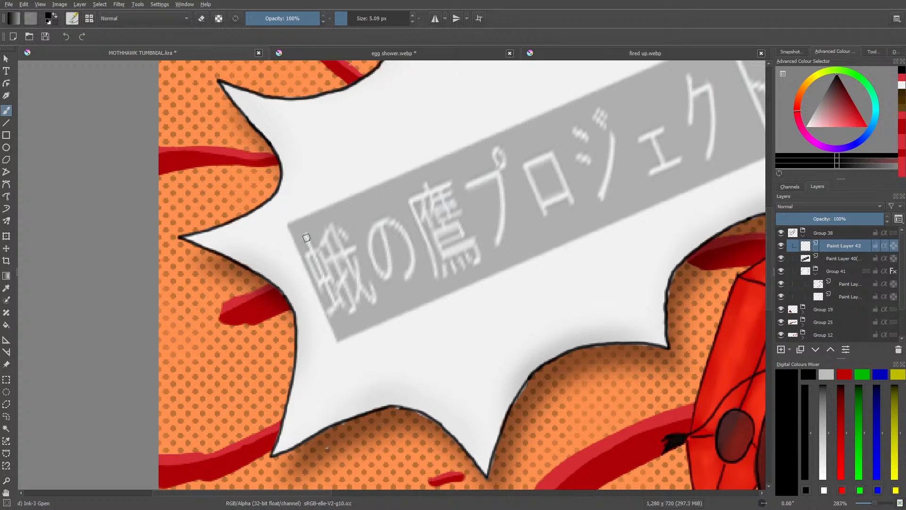
{"action": "mouse_move", "coordinate": [306, 239]}
{"action": "left_mouse_down"}
{"action": "mouse_move", "coordinate": [335, 304]}
{"action": "mouse_move", "coordinate": [343, 299]}
{"action": "mouse_move", "coordinate": [329, 316]}
{"action": "mouse_move", "coordinate": [336, 287]}
{"action": "mouse_move", "coordinate": [317, 246]}
{"action": "left_mouse_up"}
{"action": "mouse_move", "coordinate": [328, 277]}
{"action": "left_mouse_down"}
{"action": "mouse_move", "coordinate": [316, 284]}
{"action": "mouse_move", "coordinate": [304, 253]}
{"action": "mouse_move", "coordinate": [323, 252]}
{"action": "left_mouse_up"}
{"action": "mouse_move", "coordinate": [333, 220]}
{"action": "left_mouse_down"}
{"action": "mouse_move", "coordinate": [353, 308]}
{"action": "mouse_move", "coordinate": [339, 254]}
{"action": "mouse_move", "coordinate": [354, 247]}
{"action": "mouse_move", "coordinate": [342, 250]}
{"action": "mouse_move", "coordinate": [361, 286]}
{"action": "mouse_move", "coordinate": [358, 279]}
{"action": "mouse_move", "coordinate": [357, 300]}
{"action": "mouse_move", "coordinate": [361, 286]}
{"action": "mouse_move", "coordinate": [372, 301]}
{"action": "mouse_move", "coordinate": [375, 279]}
{"action": "left_mouse_up"}
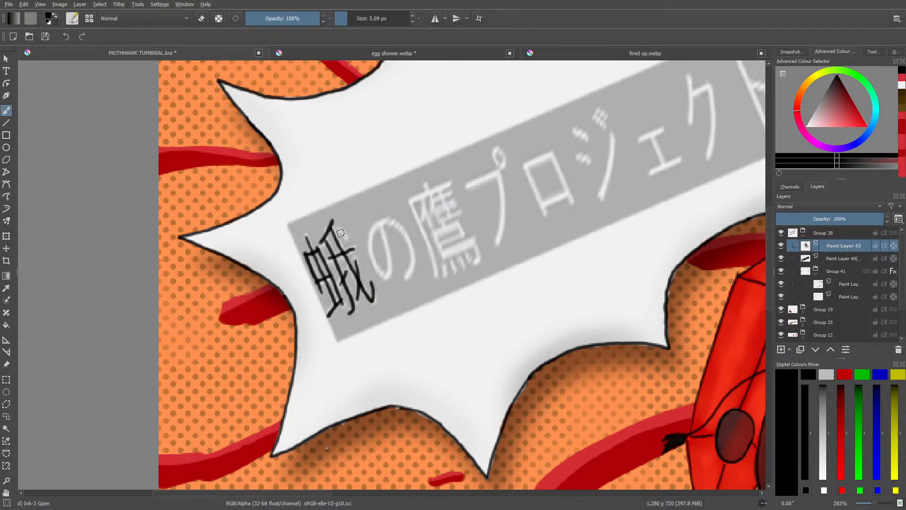
{"action": "left_click_drag", "start_coordinate": [340, 229], "coordinate": [345, 234]}
{"action": "key", "text": "e"}
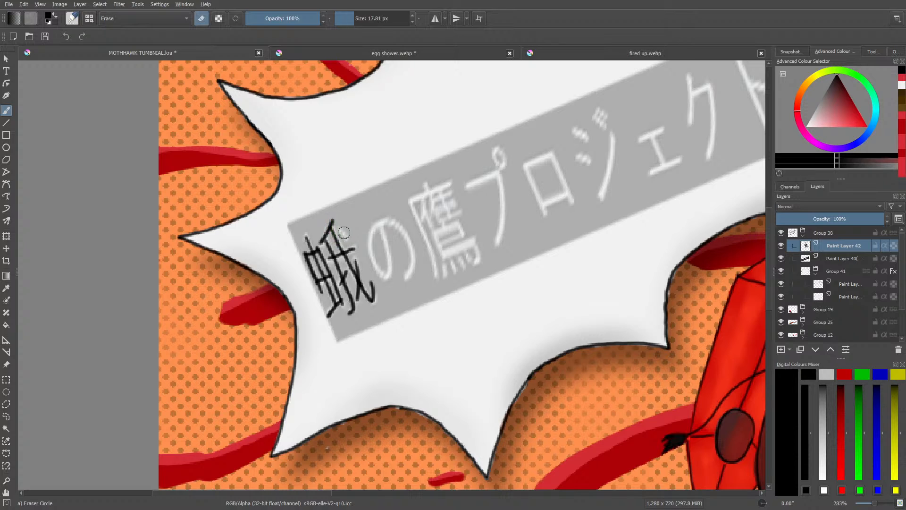
{"action": "left_click_drag", "start_coordinate": [343, 232], "coordinate": [344, 229]}
Step: Ink the characters の and 鷹 with Ink-3 Gpen over the title reference
{"action": "key", "text": "e"}
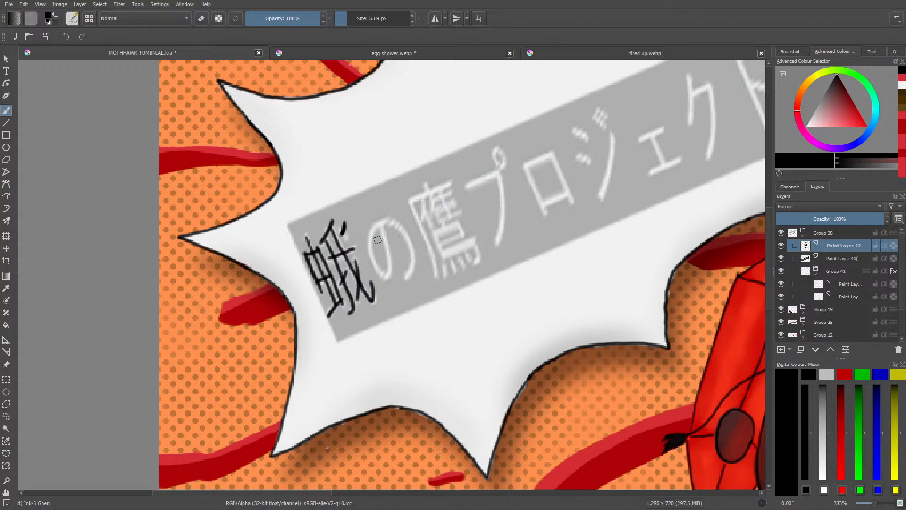
{"action": "mouse_move", "coordinate": [379, 231]}
{"action": "left_mouse_down"}
{"action": "mouse_move", "coordinate": [371, 259]}
{"action": "mouse_move", "coordinate": [388, 272]}
{"action": "mouse_move", "coordinate": [384, 230]}
{"action": "mouse_move", "coordinate": [408, 238]}
{"action": "mouse_move", "coordinate": [406, 273]}
{"action": "mouse_move", "coordinate": [401, 268]}
{"action": "left_mouse_up"}
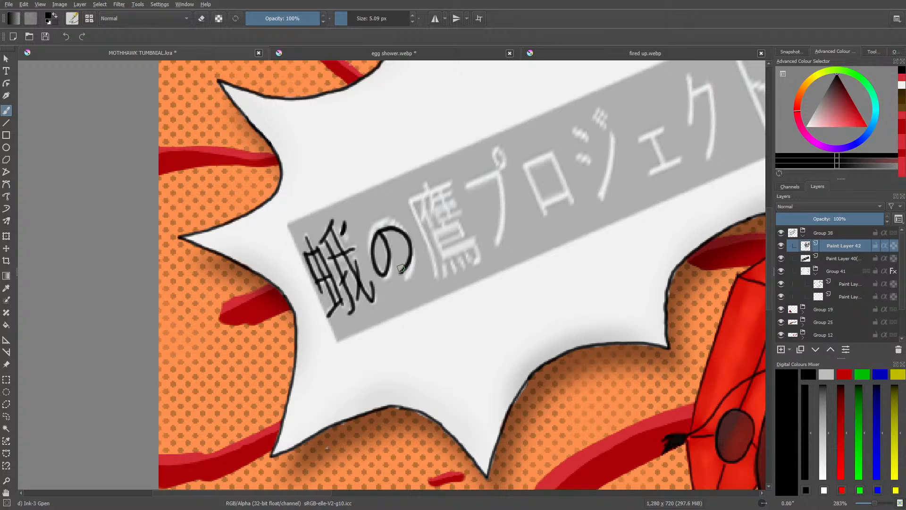
{"action": "mouse_move", "coordinate": [433, 278]}
{"action": "left_mouse_down"}
{"action": "mouse_move", "coordinate": [407, 200]}
{"action": "mouse_move", "coordinate": [445, 180]}
{"action": "left_mouse_up"}
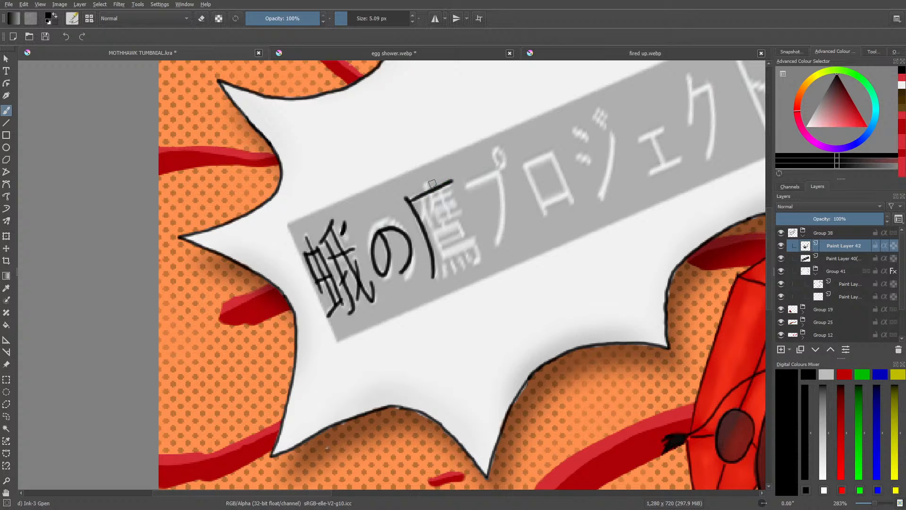
{"action": "mouse_move", "coordinate": [427, 184]}
{"action": "left_mouse_down"}
{"action": "mouse_move", "coordinate": [419, 217]}
{"action": "mouse_move", "coordinate": [430, 227]}
{"action": "left_mouse_up"}
{"action": "left_click_drag", "start_coordinate": [436, 186], "coordinate": [449, 218]}
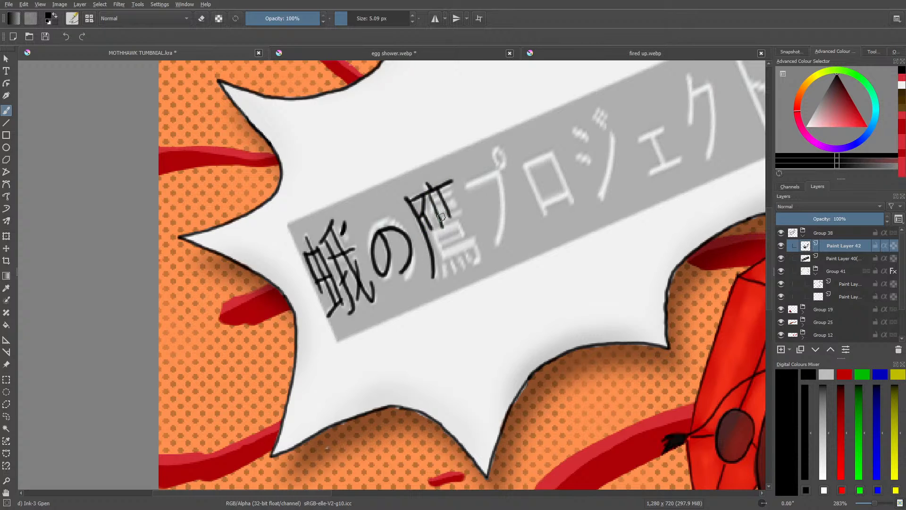
{"action": "mouse_move", "coordinate": [436, 198]}
{"action": "left_mouse_down"}
{"action": "mouse_move", "coordinate": [456, 204]}
{"action": "mouse_move", "coordinate": [434, 222]}
{"action": "mouse_move", "coordinate": [460, 212]}
{"action": "left_mouse_up"}
{"action": "left_click_drag", "start_coordinate": [460, 219], "coordinate": [454, 239]}
{"action": "mouse_move", "coordinate": [448, 251]}
{"action": "left_mouse_down"}
{"action": "mouse_move", "coordinate": [473, 237]}
{"action": "mouse_move", "coordinate": [478, 257]}
{"action": "mouse_move", "coordinate": [443, 277]}
{"action": "left_mouse_up"}
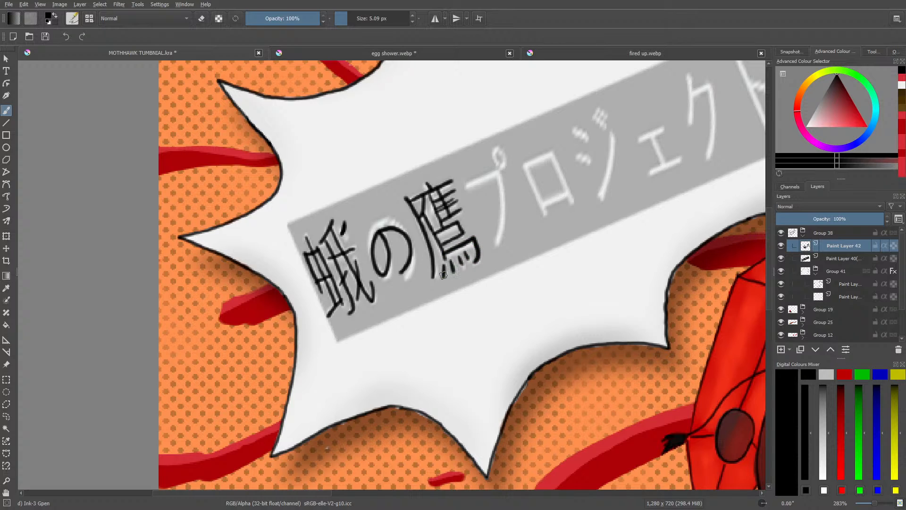
Step: Rotate the canvas about 22° to level the title, and trace the characters プ, ロ and ジ in black ink
{"action": "right_click", "coordinate": [326, 359]}
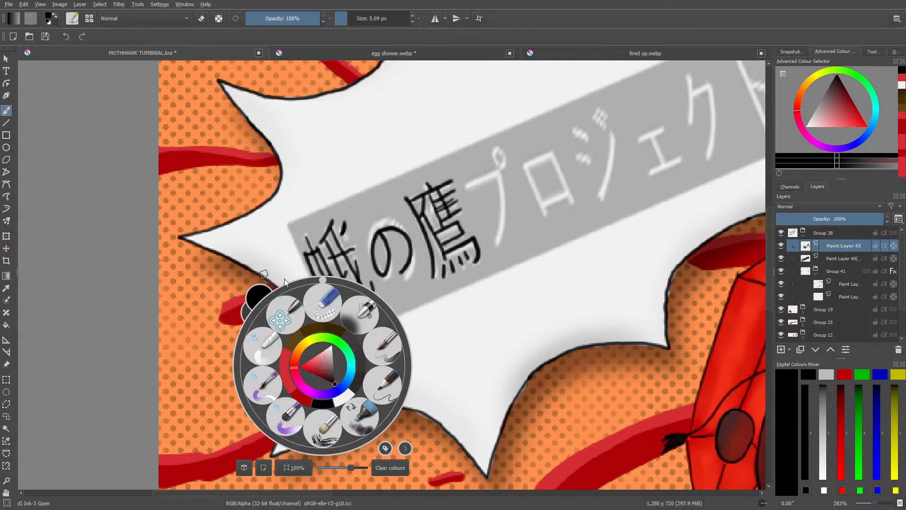
{"action": "left_click_drag", "start_coordinate": [319, 280], "coordinate": [347, 297]}
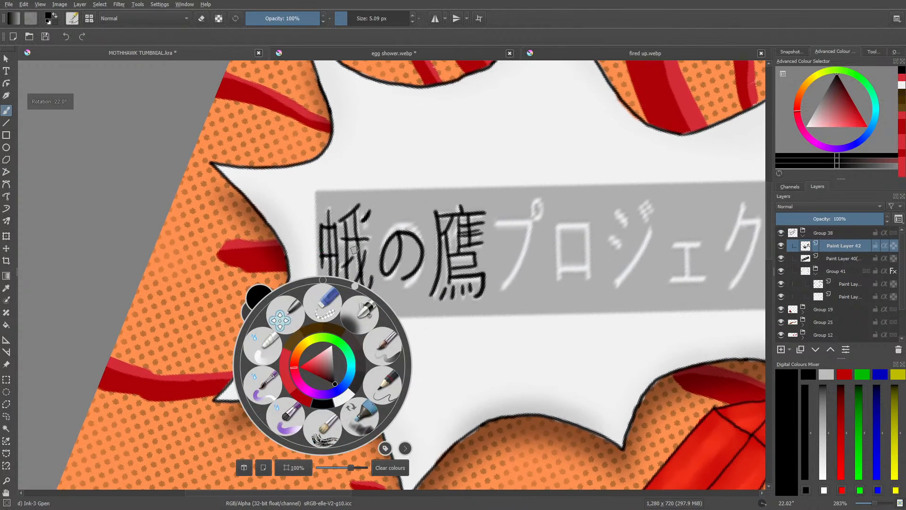
{"action": "left_click", "coordinate": [505, 199]}
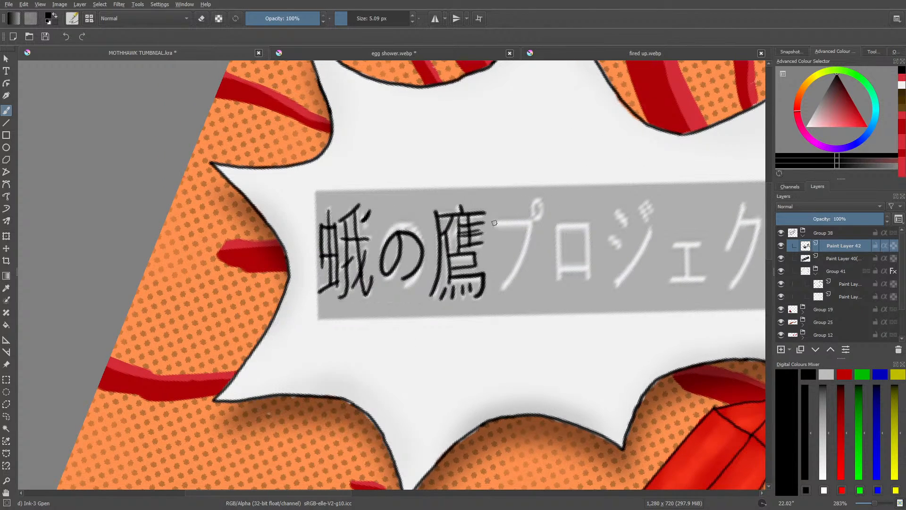
{"action": "mouse_move", "coordinate": [494, 222]}
{"action": "left_mouse_down"}
{"action": "mouse_move", "coordinate": [533, 218]}
{"action": "mouse_move", "coordinate": [523, 255]}
{"action": "mouse_move", "coordinate": [496, 286]}
{"action": "left_mouse_up"}
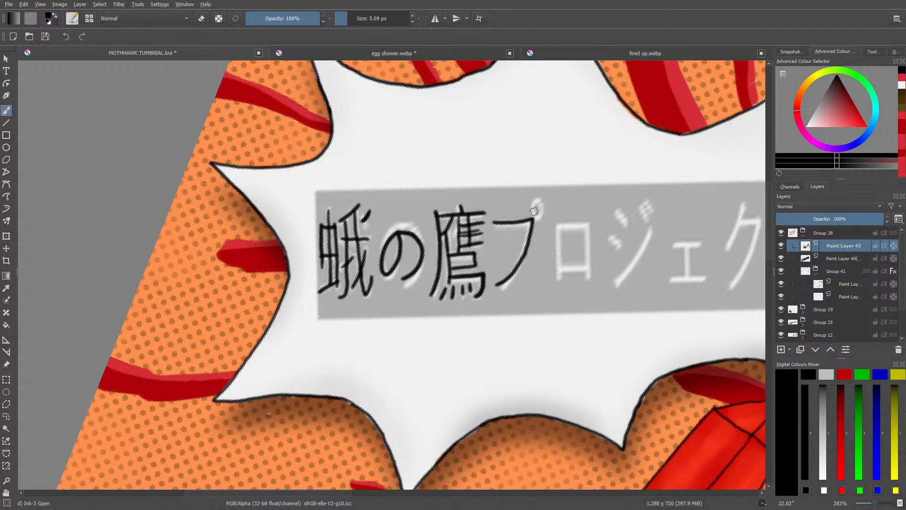
{"action": "mouse_move", "coordinate": [534, 211]}
{"action": "left_mouse_down"}
{"action": "mouse_move", "coordinate": [558, 236]}
{"action": "mouse_move", "coordinate": [553, 282]}
{"action": "left_mouse_up"}
{"action": "mouse_move", "coordinate": [557, 227]}
{"action": "left_mouse_down"}
{"action": "mouse_move", "coordinate": [587, 226]}
{"action": "mouse_move", "coordinate": [591, 277]}
{"action": "left_mouse_up"}
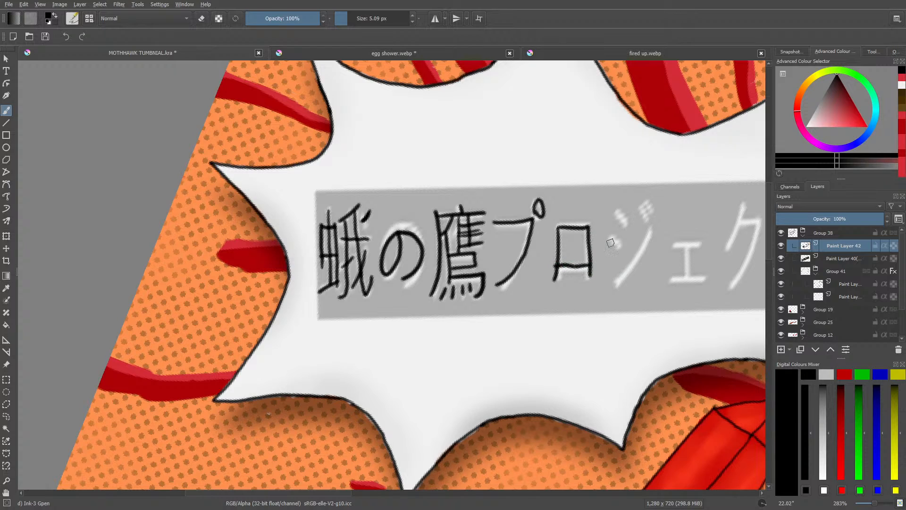
{"action": "left_click_drag", "start_coordinate": [611, 233], "coordinate": [618, 245]}
{"action": "mouse_move", "coordinate": [618, 210]}
{"action": "left_mouse_down"}
{"action": "mouse_move", "coordinate": [627, 222]}
{"action": "mouse_move", "coordinate": [649, 211]}
{"action": "mouse_move", "coordinate": [647, 238]}
{"action": "mouse_move", "coordinate": [613, 287]}
{"action": "left_mouse_up"}
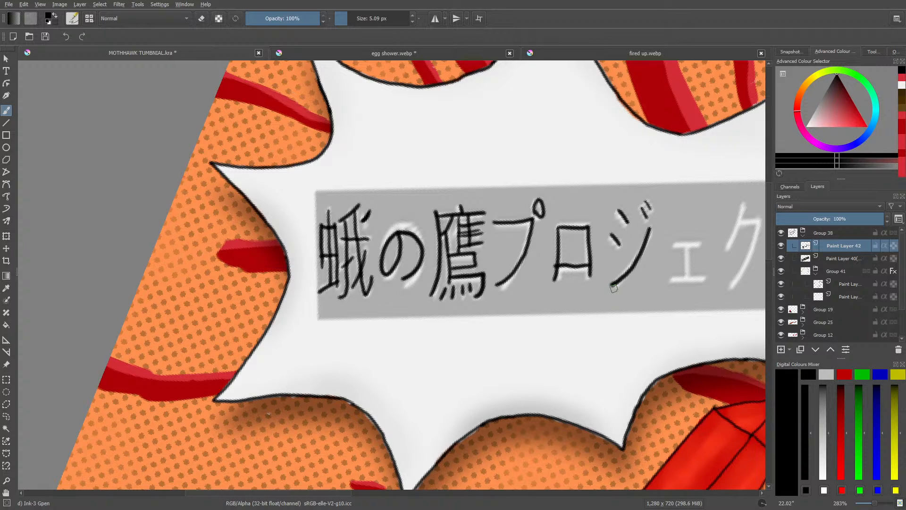
Step: Trace the remaining characters ェ, ク and ト in black ink, and hide the gray title reference layer
{"action": "mouse_move", "coordinate": [672, 246]}
{"action": "left_mouse_down"}
{"action": "mouse_move", "coordinate": [700, 243]}
{"action": "mouse_move", "coordinate": [688, 276]}
{"action": "mouse_move", "coordinate": [671, 279]}
{"action": "left_mouse_up"}
{"action": "left_click_drag", "start_coordinate": [344, 491], "coordinate": [413, 492]}
{"action": "mouse_move", "coordinate": [446, 207]}
{"action": "left_mouse_down"}
{"action": "mouse_move", "coordinate": [434, 244]}
{"action": "mouse_move", "coordinate": [464, 220]}
{"action": "mouse_move", "coordinate": [434, 286]}
{"action": "left_mouse_up"}
{"action": "left_click_drag", "start_coordinate": [499, 203], "coordinate": [503, 285]}
{"action": "mouse_move", "coordinate": [500, 235]}
{"action": "left_mouse_down"}
{"action": "mouse_move", "coordinate": [505, 279]}
{"action": "mouse_move", "coordinate": [521, 254]}
{"action": "left_mouse_up"}
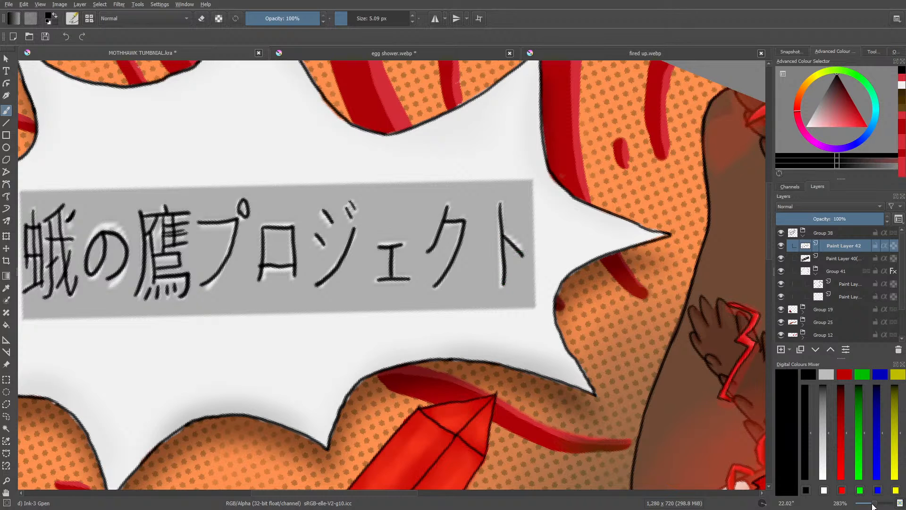
{"action": "left_click_drag", "start_coordinate": [874, 504], "coordinate": [867, 508]}
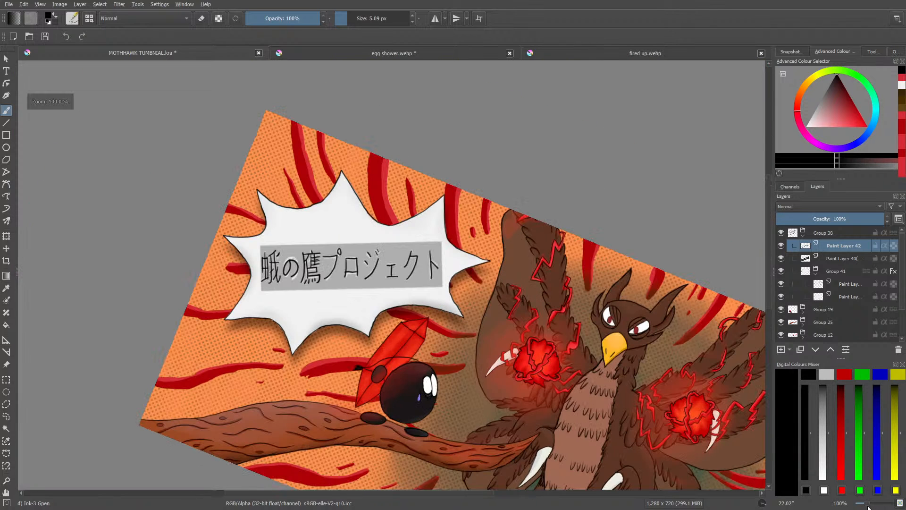
{"action": "left_click", "coordinate": [781, 258]}
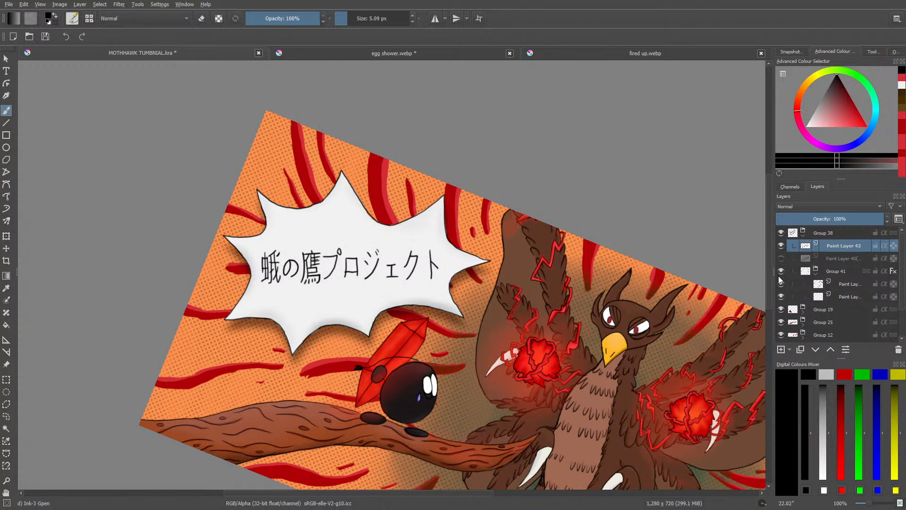
{"action": "mouse_move", "coordinate": [779, 277]}
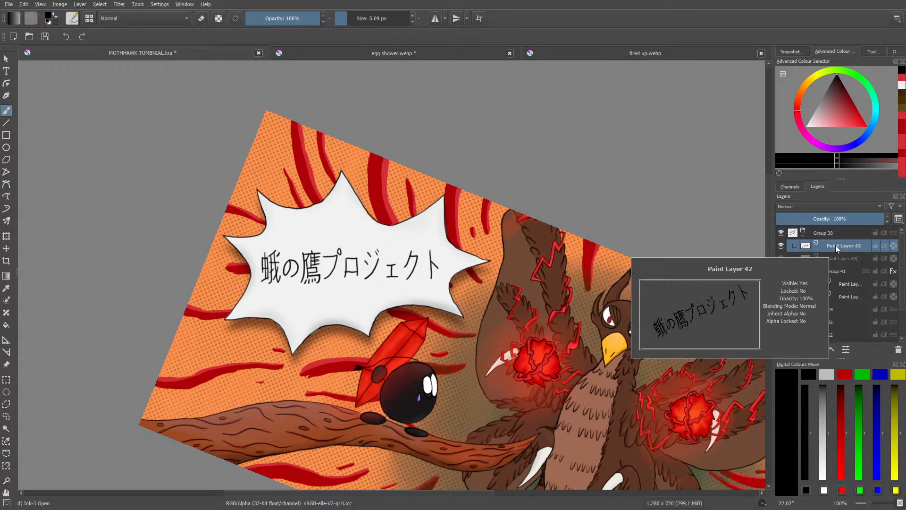
Step: Add a drop shadow layer style to the inked title layer with a distance of 5 px and a size of 3 px
{"action": "right_click", "coordinate": [823, 246]}
{"action": "left_click", "coordinate": [777, 262]}
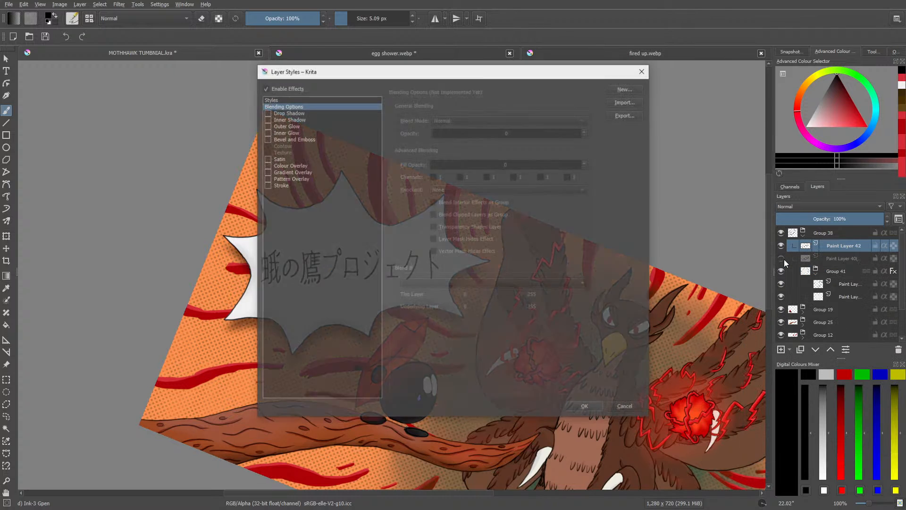
{"action": "left_click", "coordinate": [267, 112]}
{"action": "left_click_drag", "start_coordinate": [334, 73], "coordinate": [106, 325]}
{"action": "left_click", "coordinate": [239, 435]}
{"action": "left_click_drag", "start_coordinate": [240, 435], "coordinate": [221, 437]}
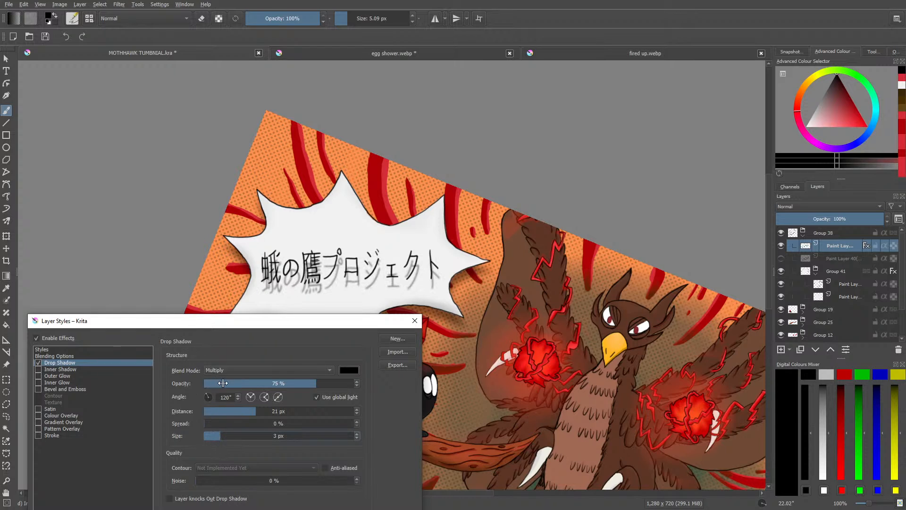
{"action": "left_click_drag", "start_coordinate": [250, 411], "coordinate": [228, 412]}
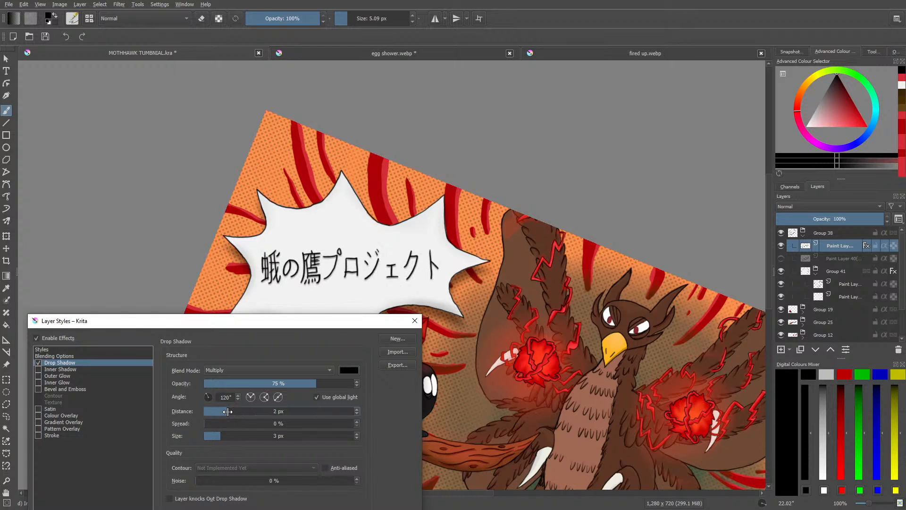
{"action": "left_click_drag", "start_coordinate": [227, 411], "coordinate": [233, 413]}
{"action": "left_click_drag", "start_coordinate": [236, 411], "coordinate": [239, 414]}
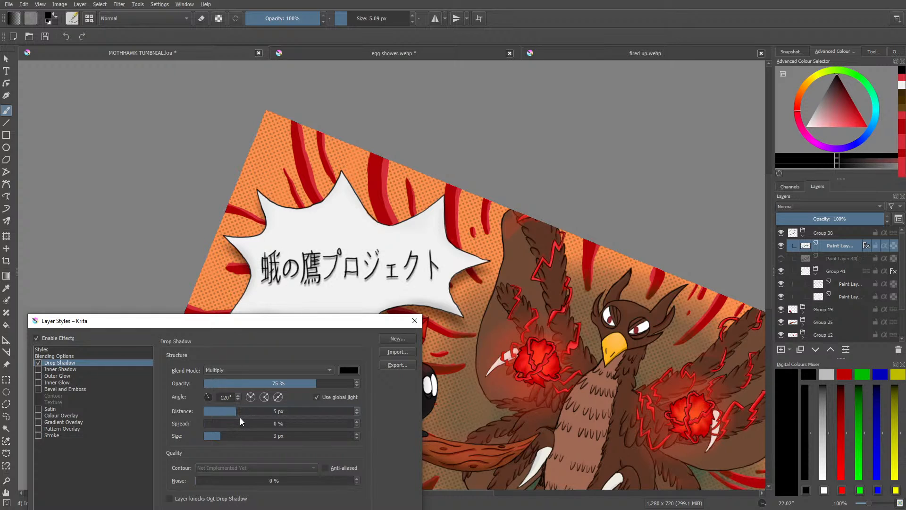
{"action": "left_click_drag", "start_coordinate": [223, 320], "coordinate": [164, 86]}
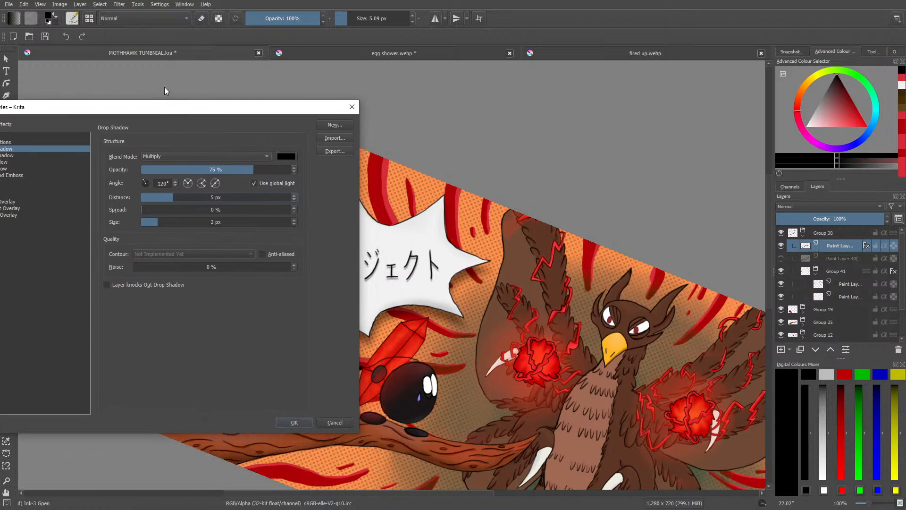
{"action": "left_click", "coordinate": [279, 421]}
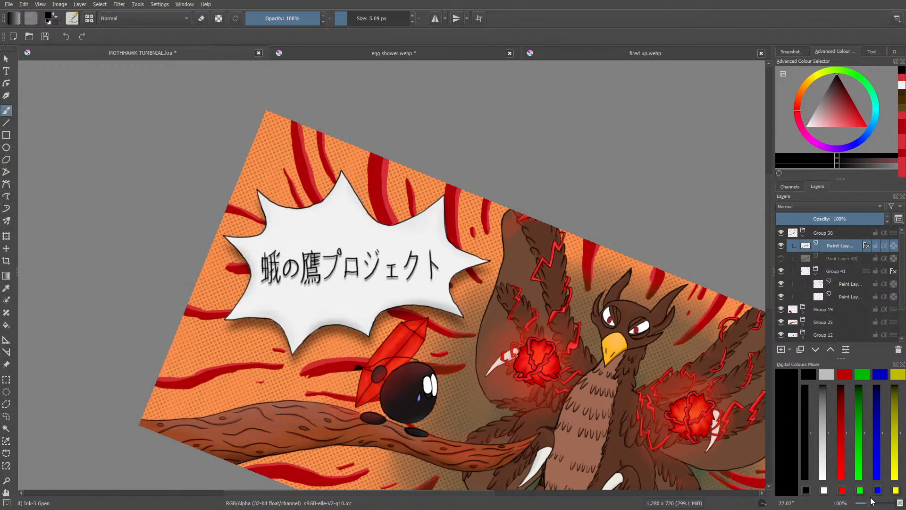
Step: Reset the canvas rotation to 0° and inspect the lettered speech bubble at 200% zoom
{"action": "left_click_drag", "start_coordinate": [872, 501], "coordinate": [867, 503]}
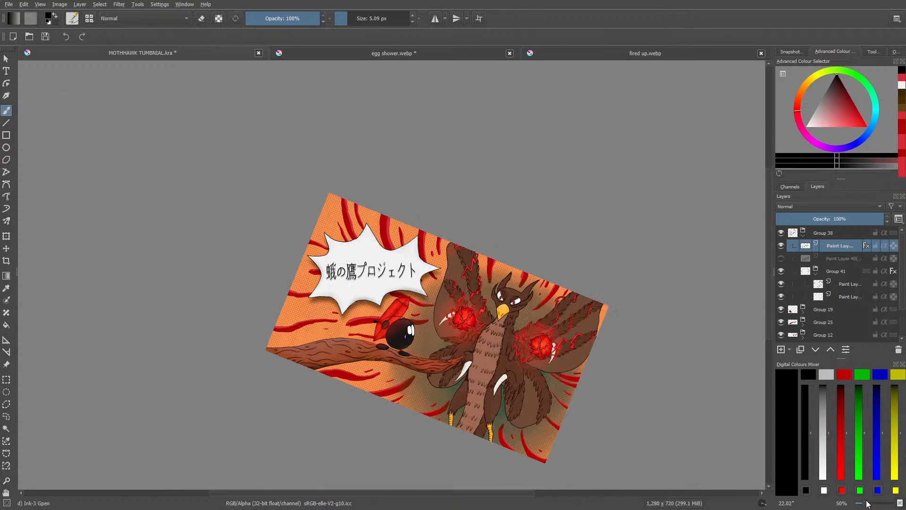
{"action": "right_click", "coordinate": [269, 274]}
{"action": "left_click", "coordinate": [271, 188]}
{"action": "left_click", "coordinate": [187, 209]}
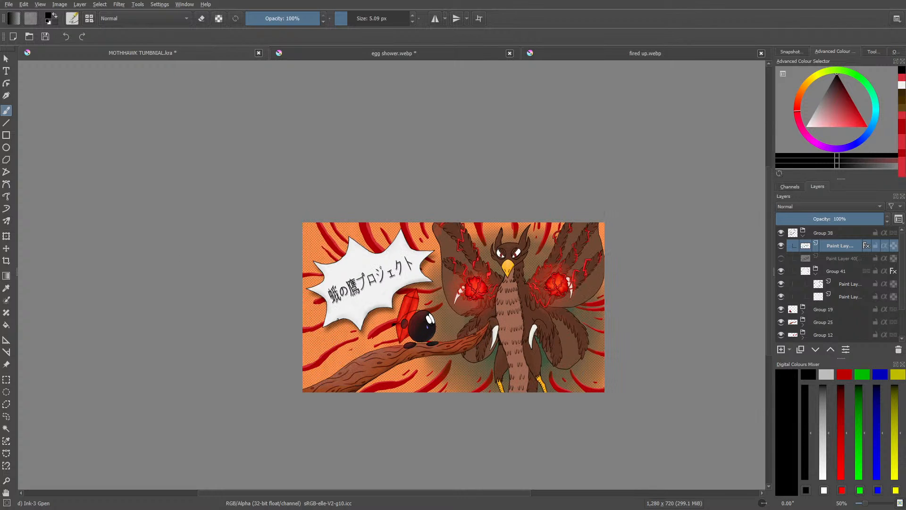
{"action": "left_click", "coordinate": [871, 504]}
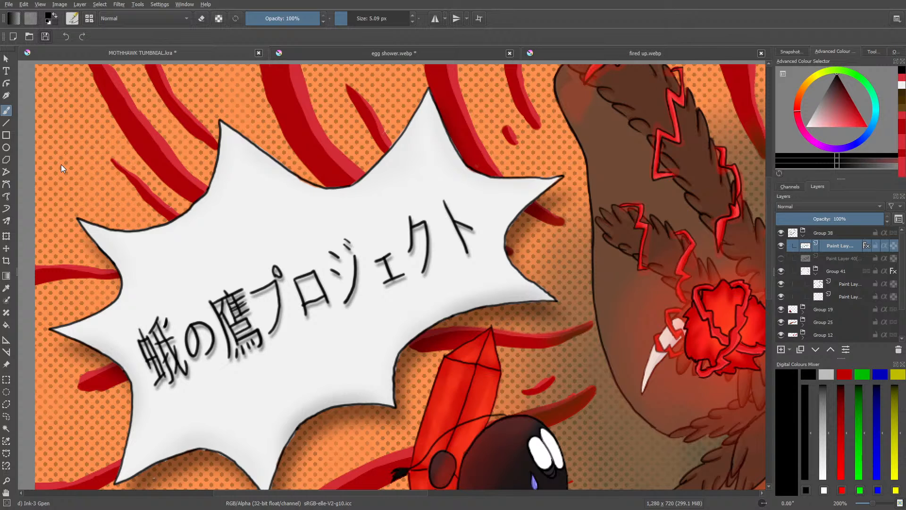
Step: Save the MOTHHAWK thumbnail and close both reference images, discarding the changes to egg shower.webp
{"action": "left_click", "coordinate": [510, 53]}
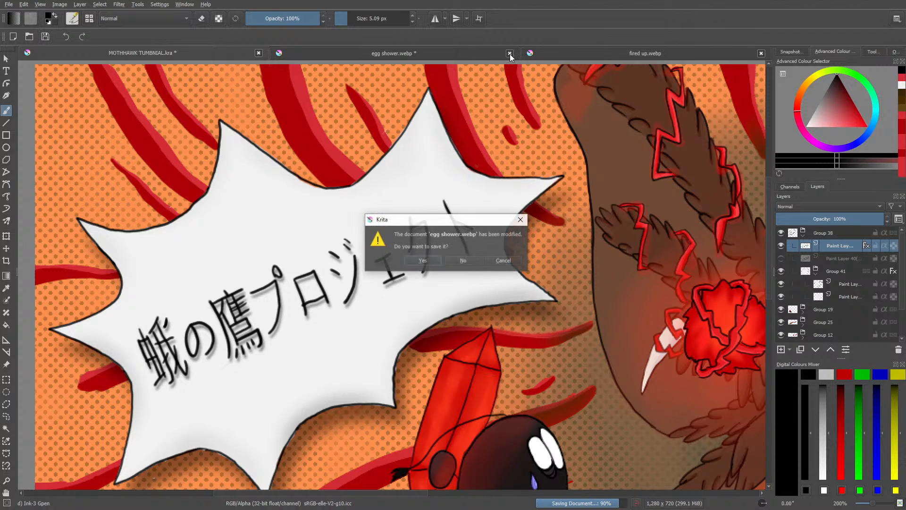
{"action": "left_click", "coordinate": [462, 259]}
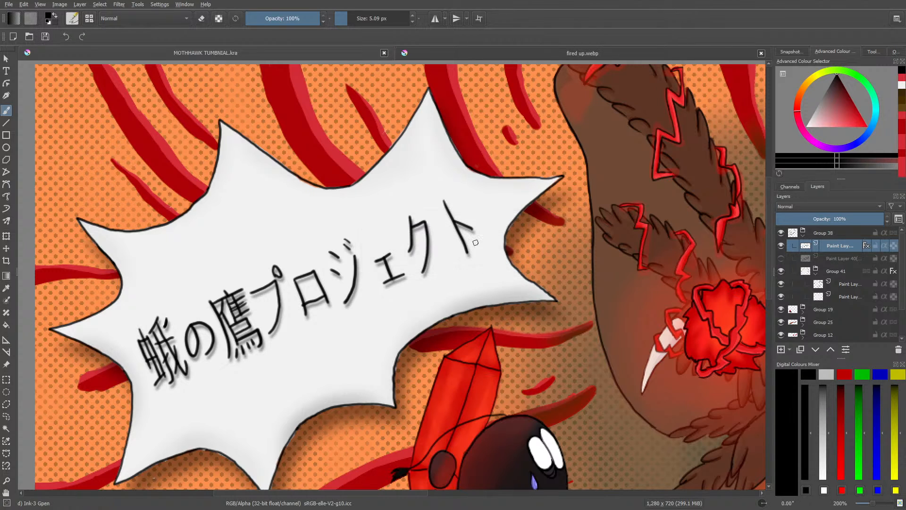
{"action": "left_click", "coordinate": [761, 53]}
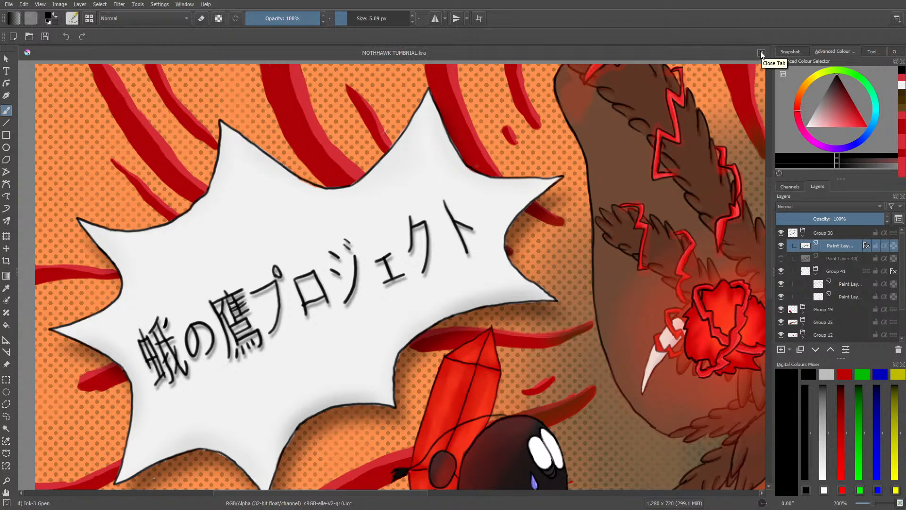